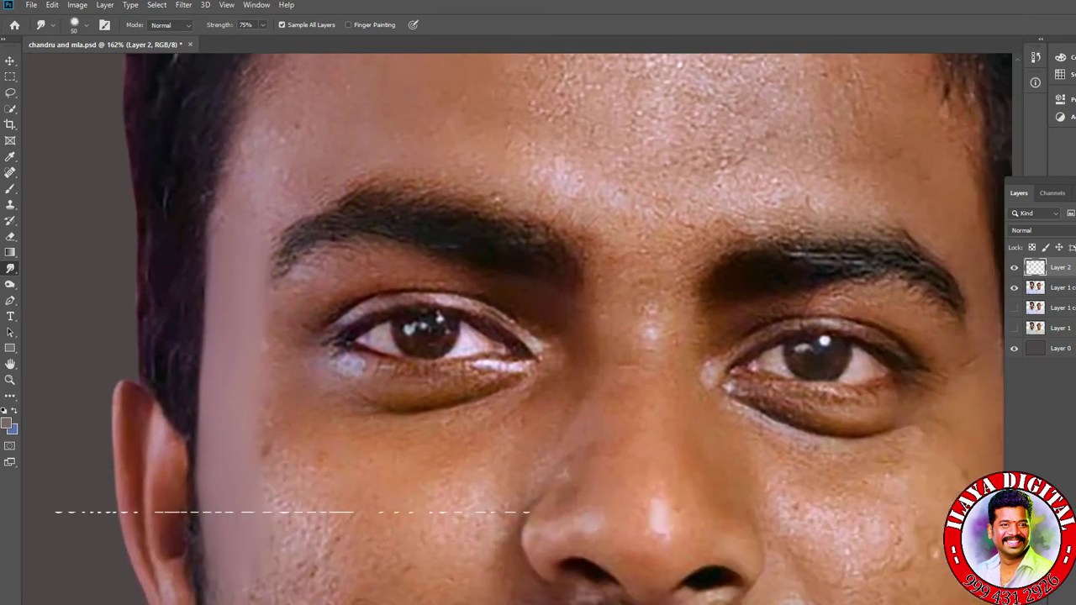
- Enlarge the whole image to a width of 24 inches, keeping the proportions and the 300 pixels/inch resolution
{"action": "scroll", "coordinate": [569, 423], "scroll_direction": "up", "scroll_amount": 5}
{"action": "scroll", "coordinate": [569, 423], "scroll_direction": "down", "scroll_amount": 3}
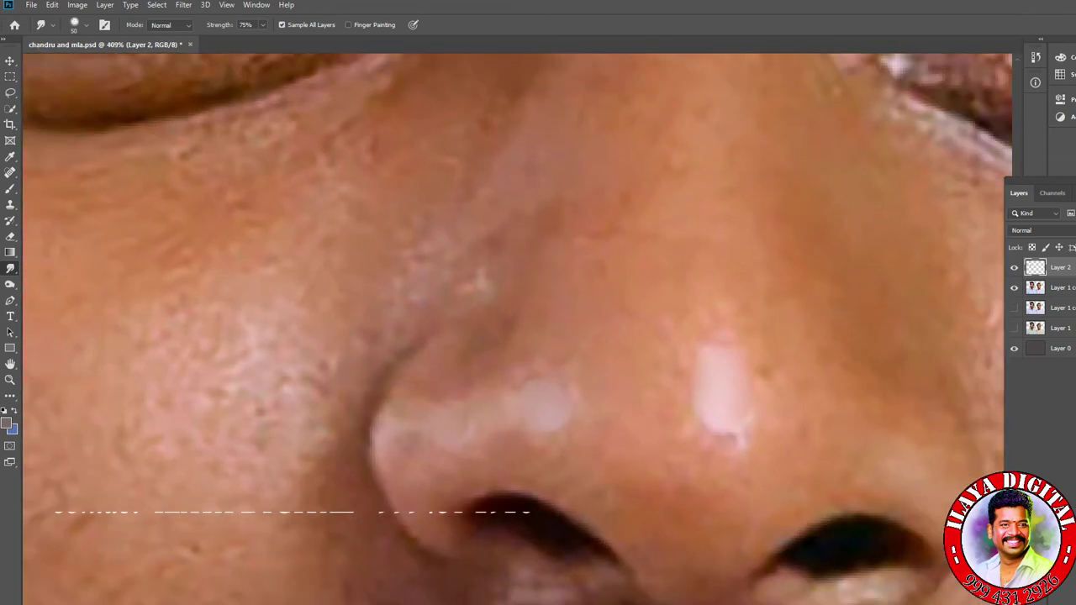
{"action": "scroll", "coordinate": [588, 447], "scroll_direction": "down", "scroll_amount": 2}
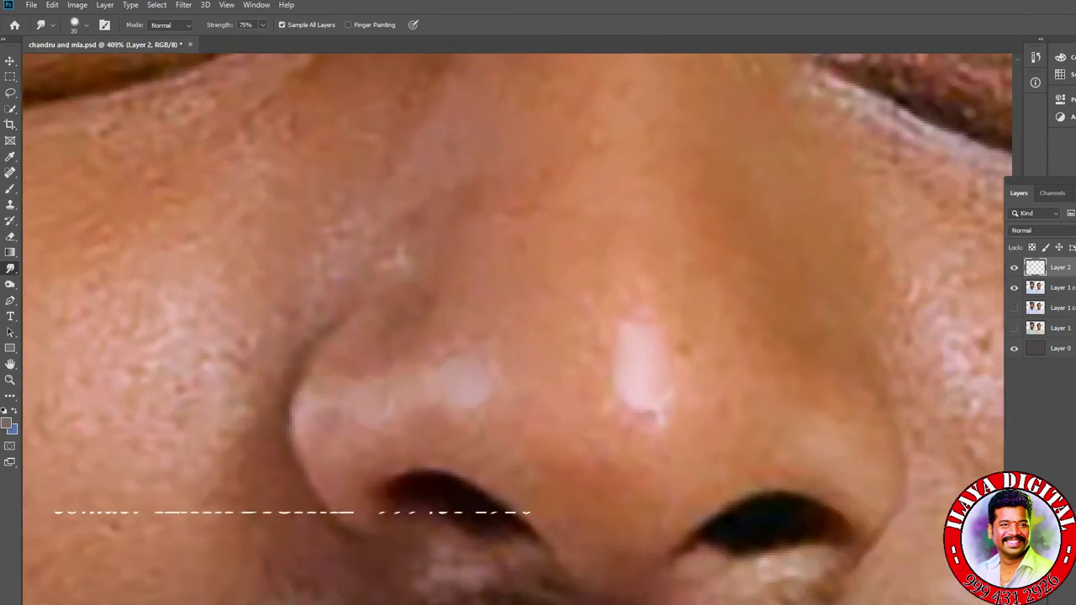
{"action": "scroll", "coordinate": [610, 446], "scroll_direction": "up", "scroll_amount": 4}
{"action": "scroll", "coordinate": [588, 447], "scroll_direction": "down", "scroll_amount": 3}
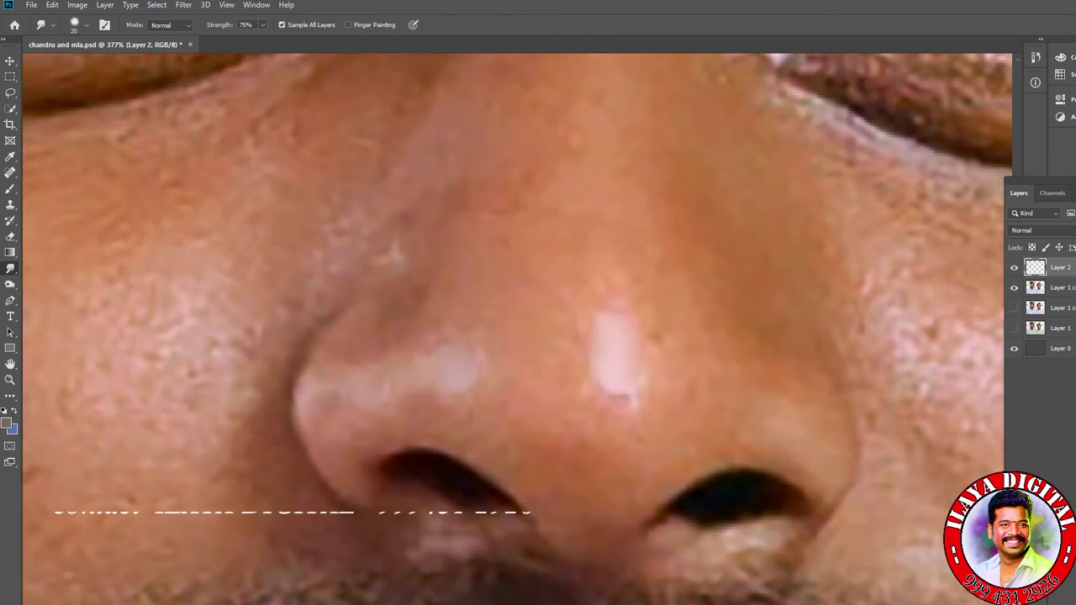
{"action": "key", "text": "ctrl+alt+i"}
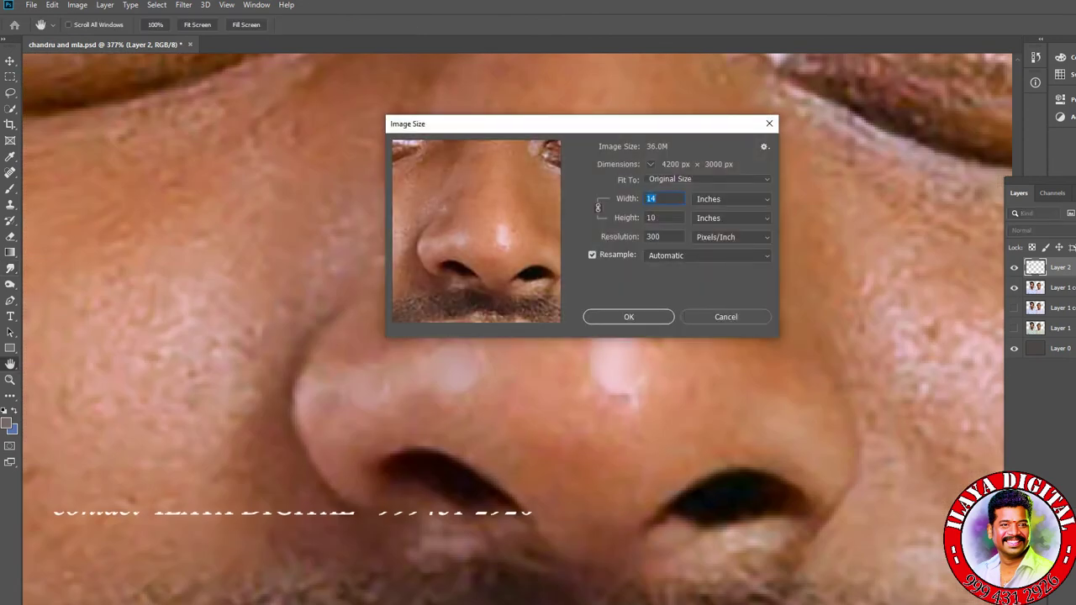
{"action": "type", "text": "24"}
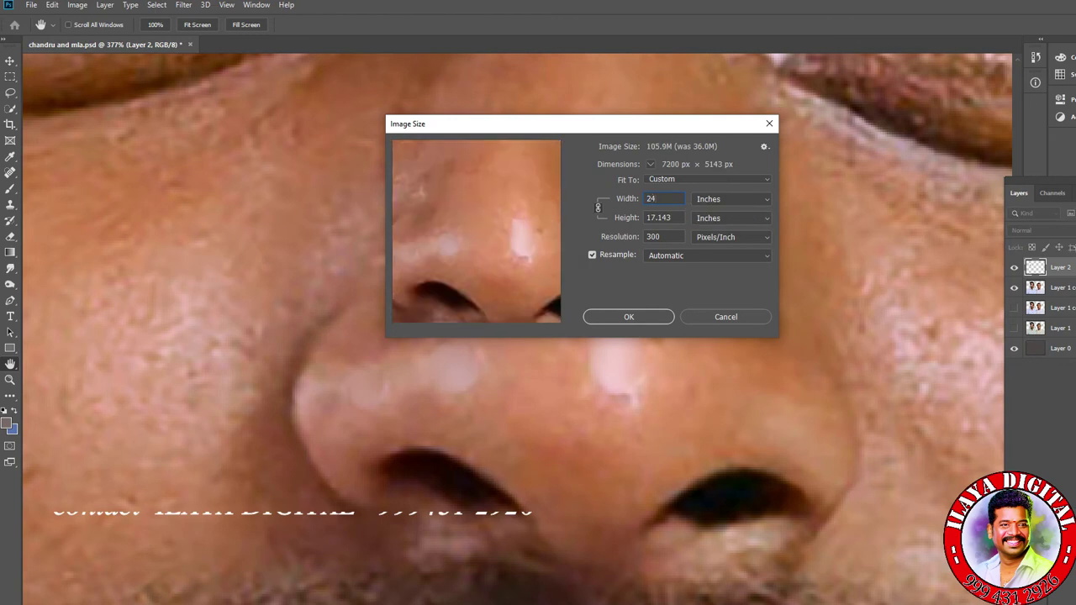
{"action": "key", "text": "Return"}
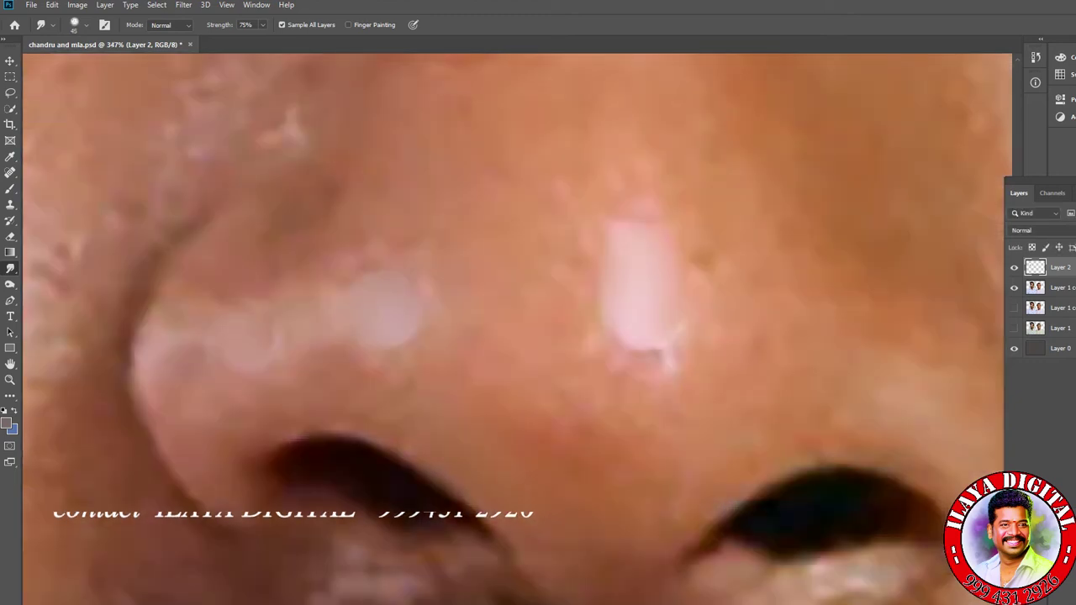
- Smooth the nose tip, its highlight and the image-left nostril wing on Layer 2 with a size 50 Smudge brush
{"action": "key", "text": "bracketright"}
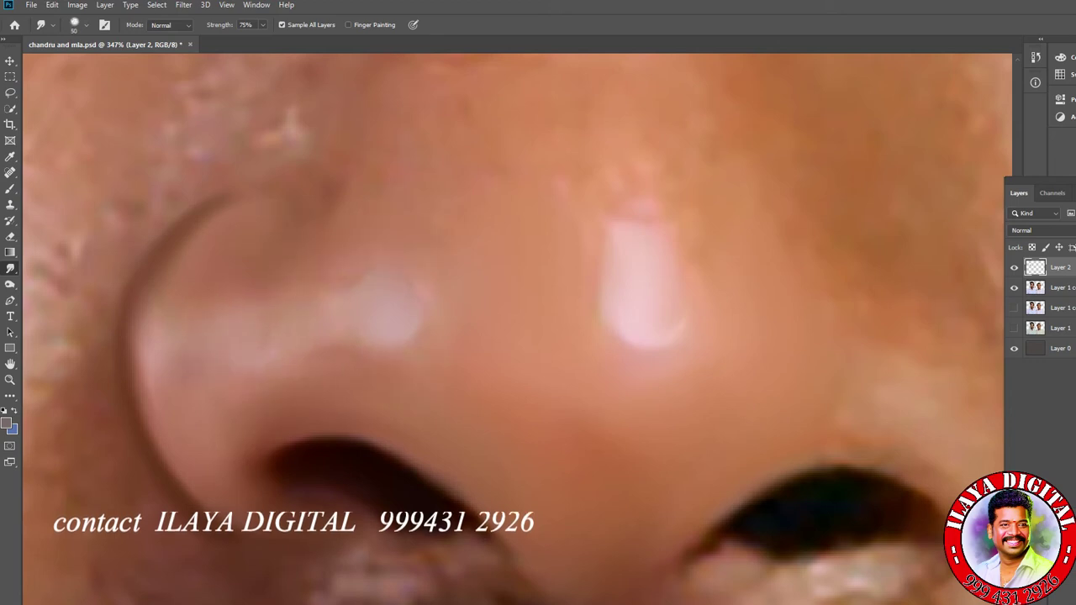
{"action": "key", "text": "ctrl+minus"}
{"action": "key", "text": "ctrl+minus"}
{"action": "key", "text": "ctrl+minus"}
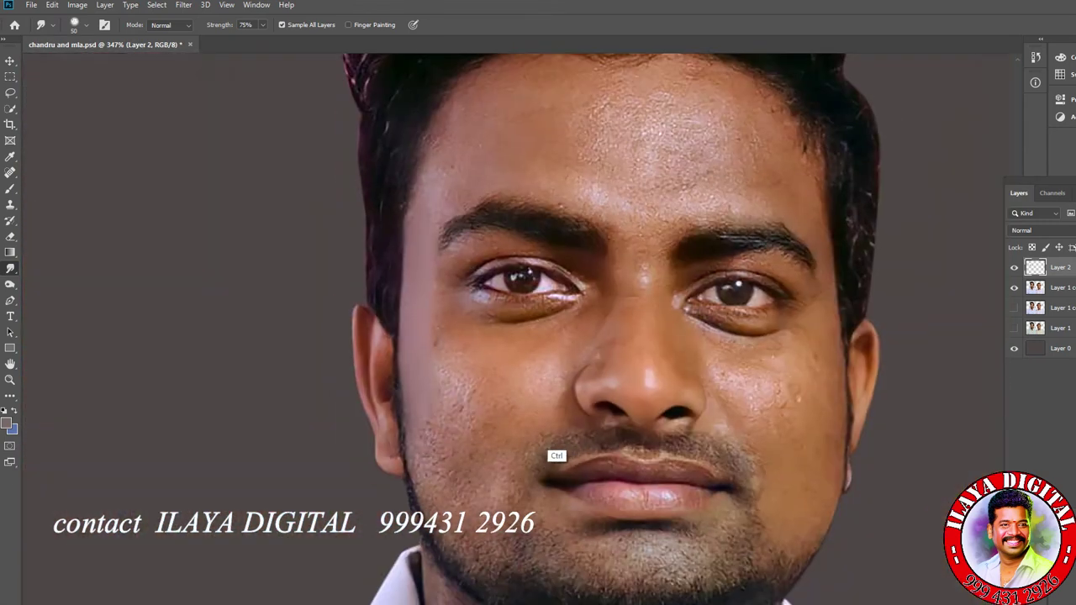
{"action": "key", "text": "ctrl+plus"}
{"action": "key", "text": "ctrl+plus"}
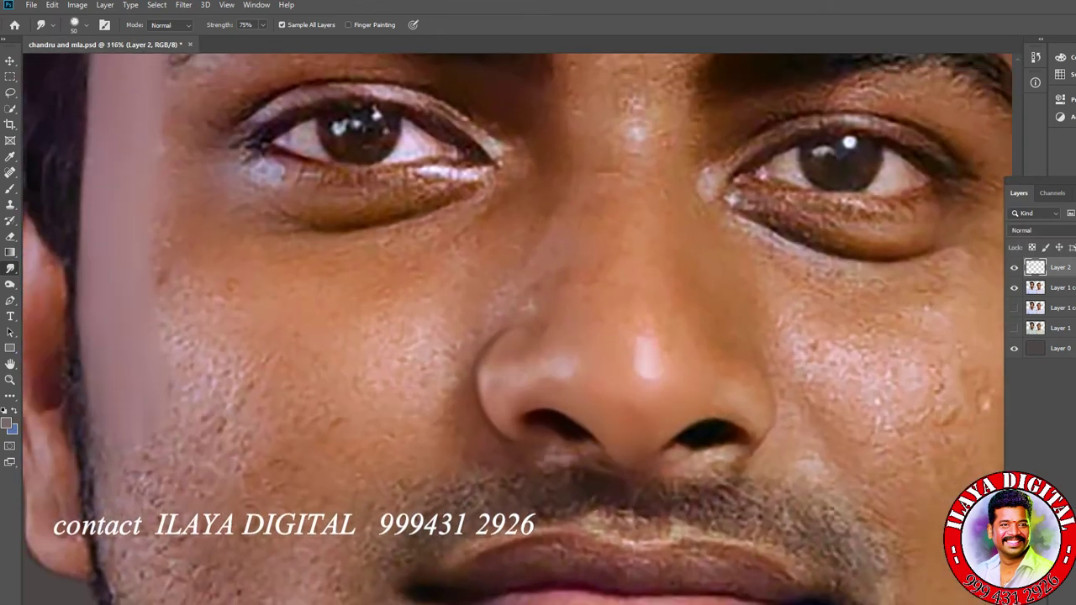
{"action": "key", "text": "ctrl+plus"}
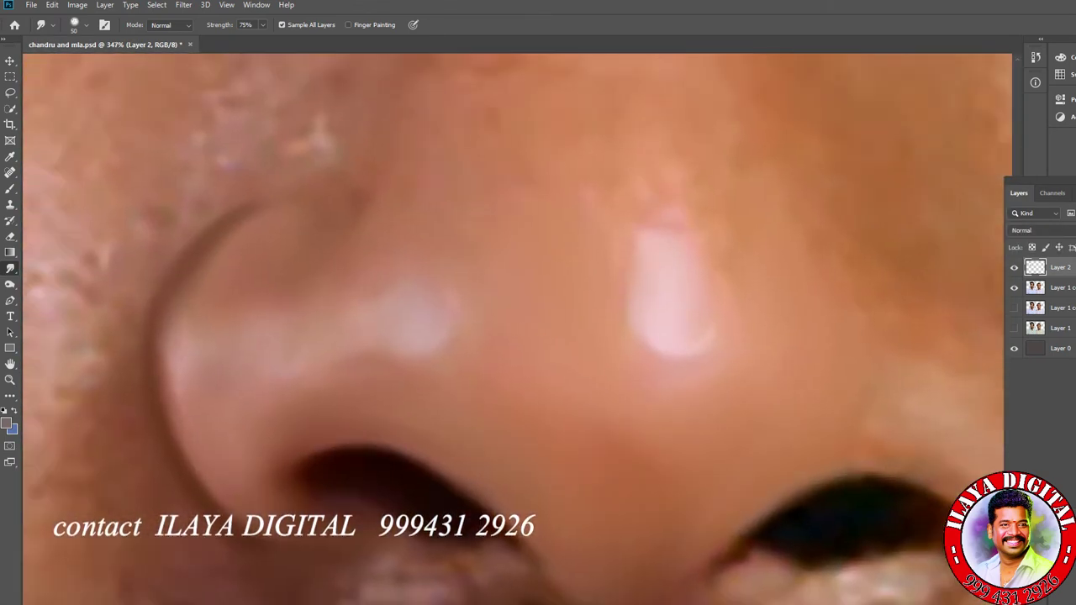
- Smudge the nose bridge and the highlight between the eyes into smooth skin with a size 60 brush
{"action": "key", "text": "e"}
{"action": "key", "text": "ctrl+minus"}
{"action": "key", "text": "ctrl+minus"}
{"action": "key", "text": "ctrl+plus"}
{"action": "key", "text": "ctrl+plus"}
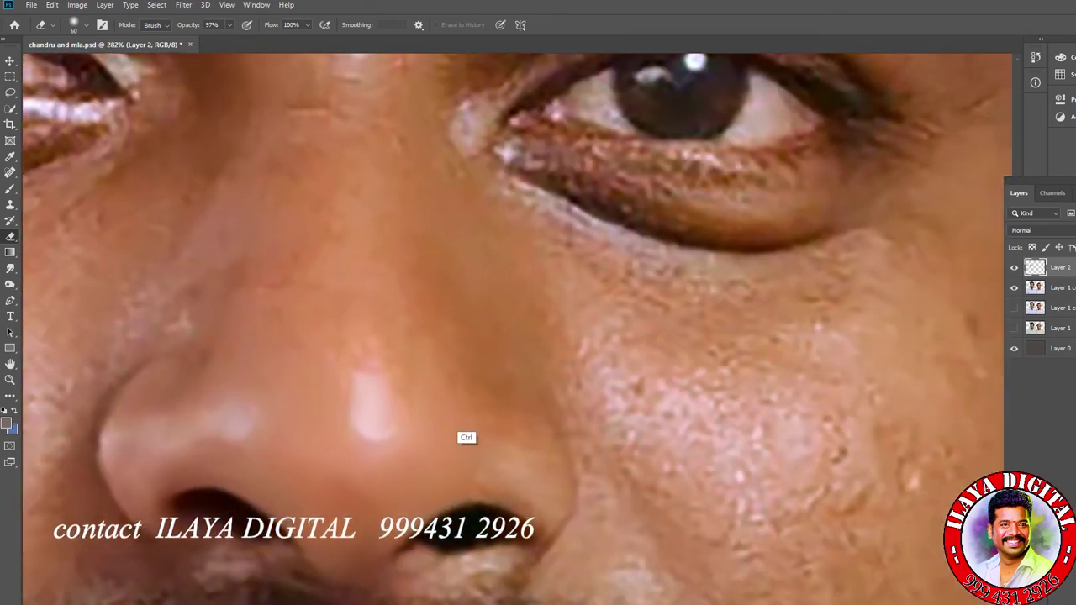
{"action": "key", "text": "ctrl+minus"}
{"action": "key", "text": "ctrl+plus"}
{"action": "left_click", "coordinate": [10, 268]}
{"action": "key", "text": "bracketleft"}
{"action": "mouse_move", "coordinate": [502, 168]}
{"action": "left_mouse_down"}
{"action": "mouse_move", "coordinate": [517, 155]}
{"action": "mouse_move", "coordinate": [505, 109]}
{"action": "mouse_move", "coordinate": [532, 99]}
{"action": "left_mouse_up"}
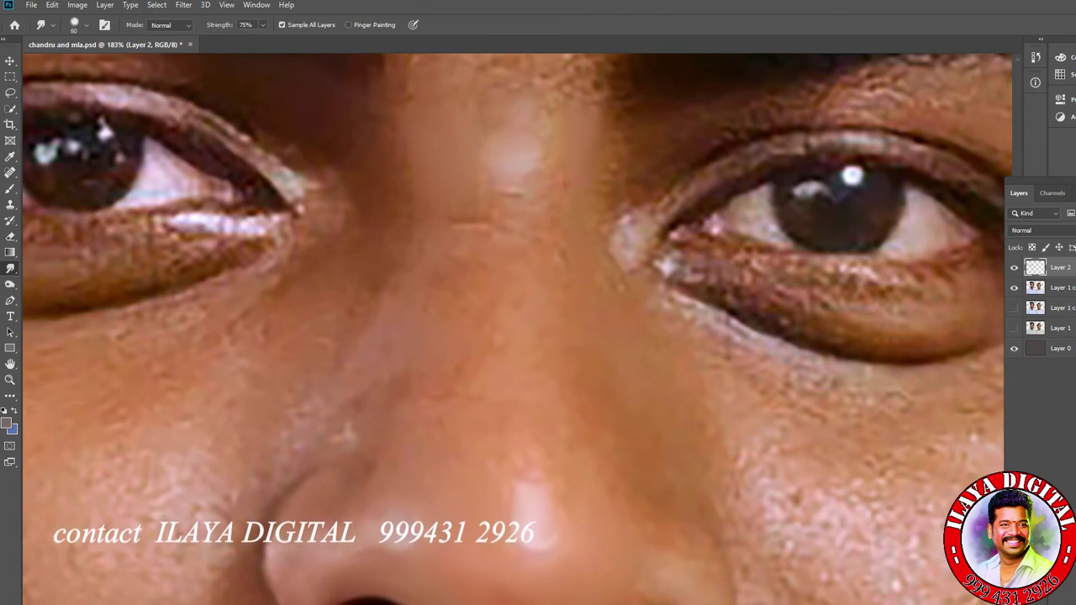
{"action": "left_click_drag", "start_coordinate": [496, 192], "coordinate": [516, 182]}
{"action": "key", "text": "bracketright"}
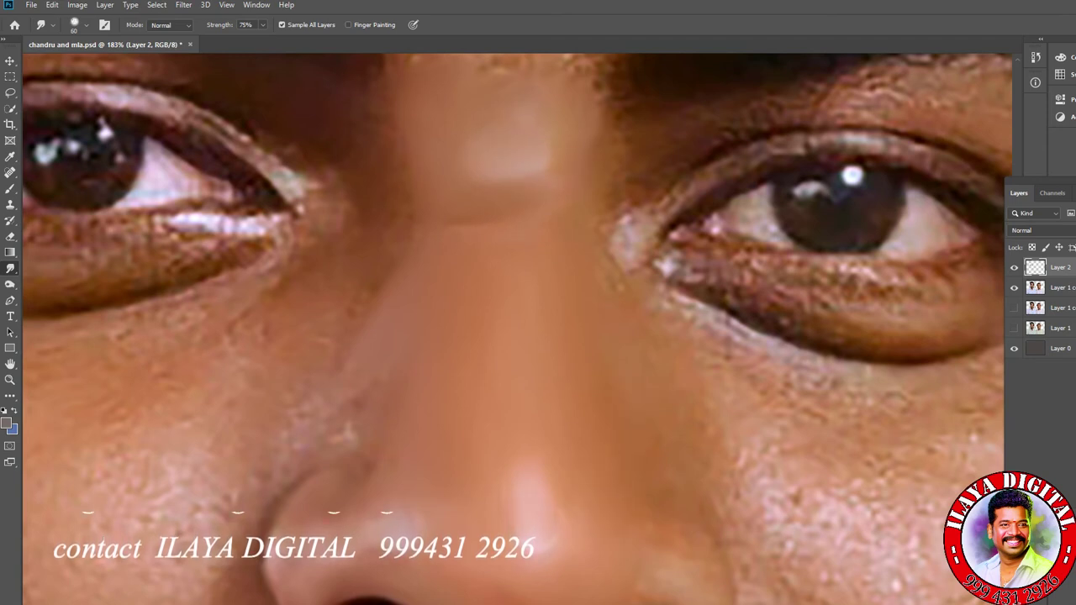
- Smooth the sides of the nose and the image-right nostril wing with Smudge brush sizes between 20 and 45
{"action": "scroll", "coordinate": [517, 328], "scroll_direction": "down", "scroll_amount": 3}
{"action": "key", "text": "bracketleft"}
{"action": "key", "text": "bracketleft"}
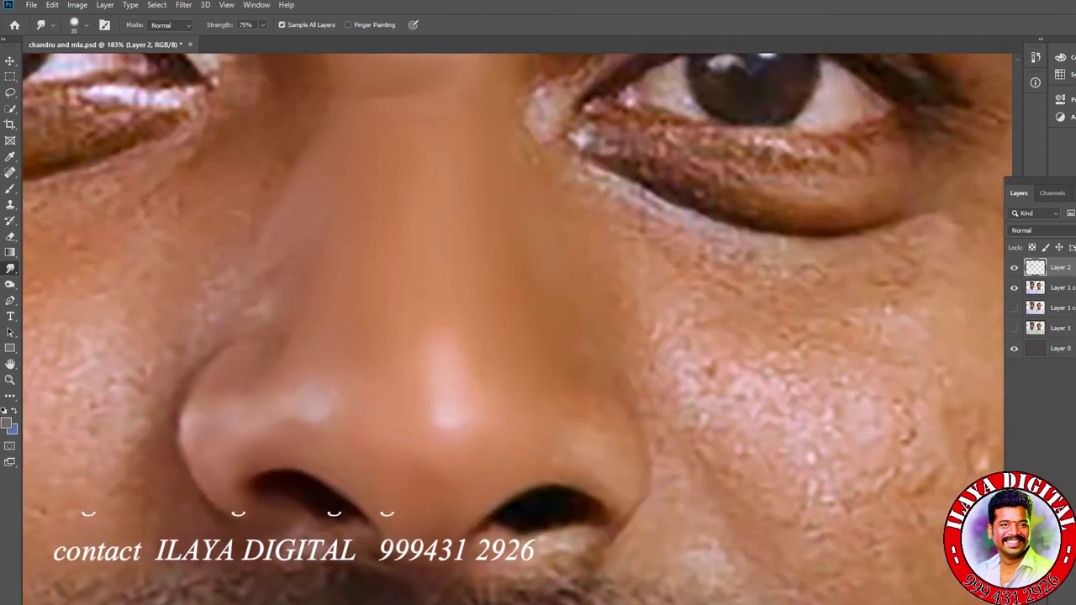
{"action": "key", "text": "bracketright"}
{"action": "key", "text": "bracketleft"}
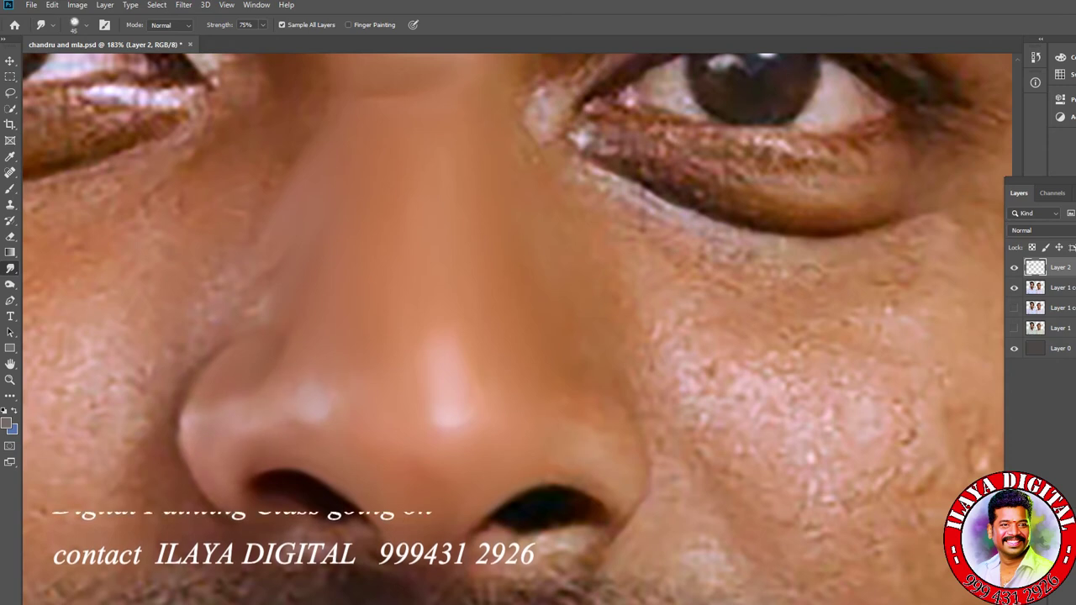
{"action": "key", "text": "bracketleft"}
{"action": "key", "text": "bracketleft"}
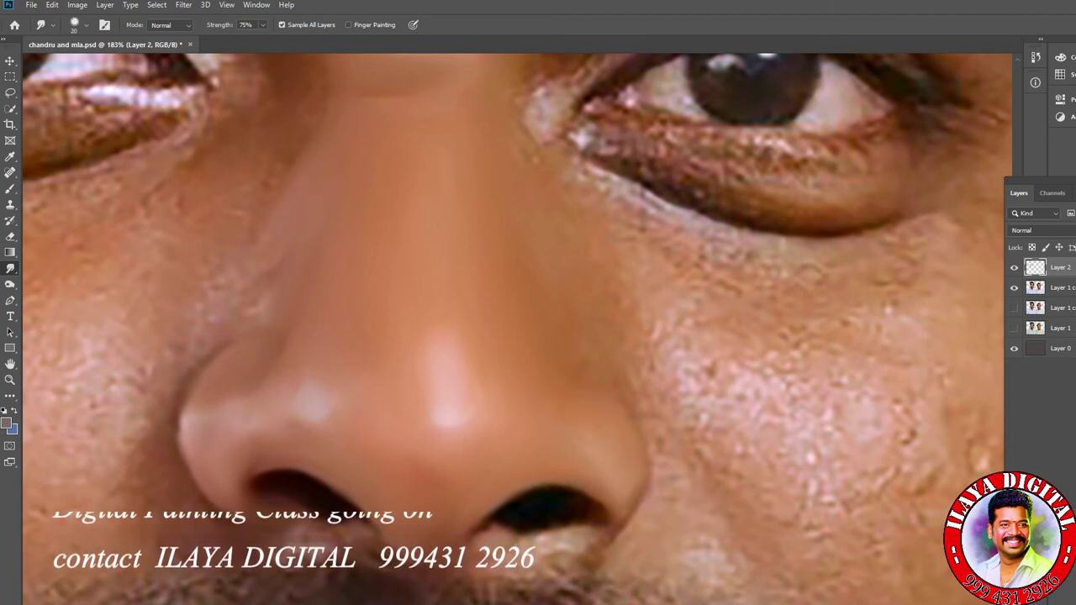
- Refine the outline of the image-right nostril and the skin beneath it with Smudge brush sizes of 25 to 40
{"action": "key", "text": "bracketright"}
{"action": "key", "text": "bracketright"}
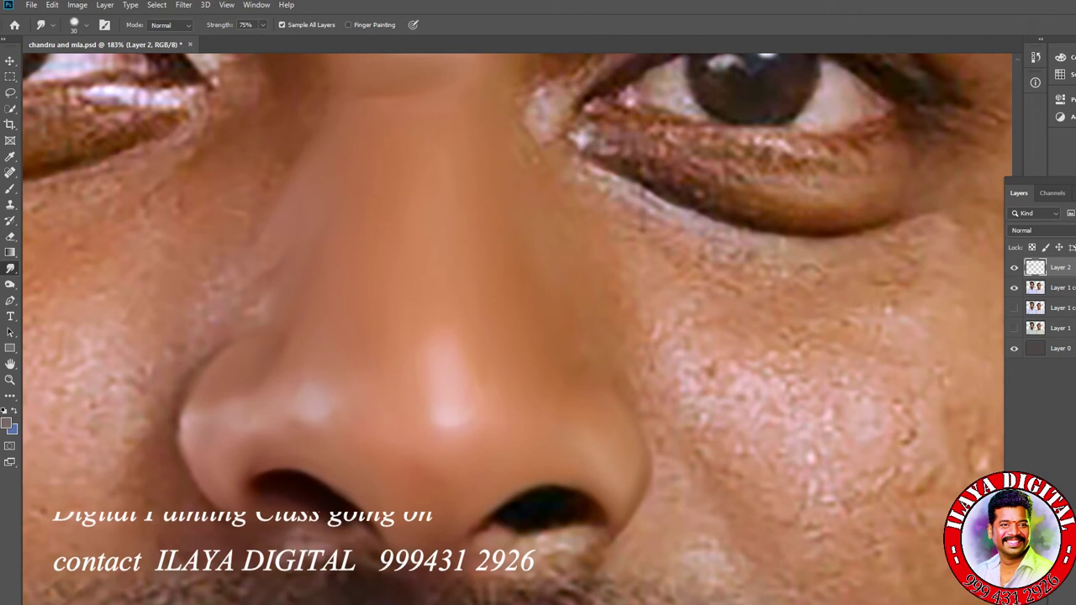
{"action": "key", "text": "bracketleft"}
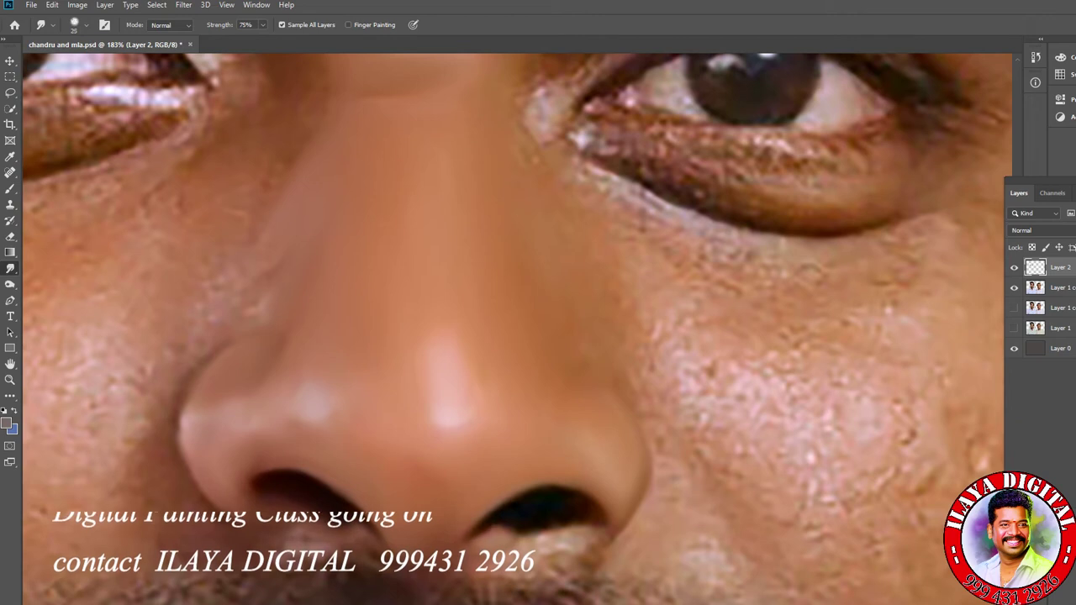
{"action": "key", "text": "bracketleft"}
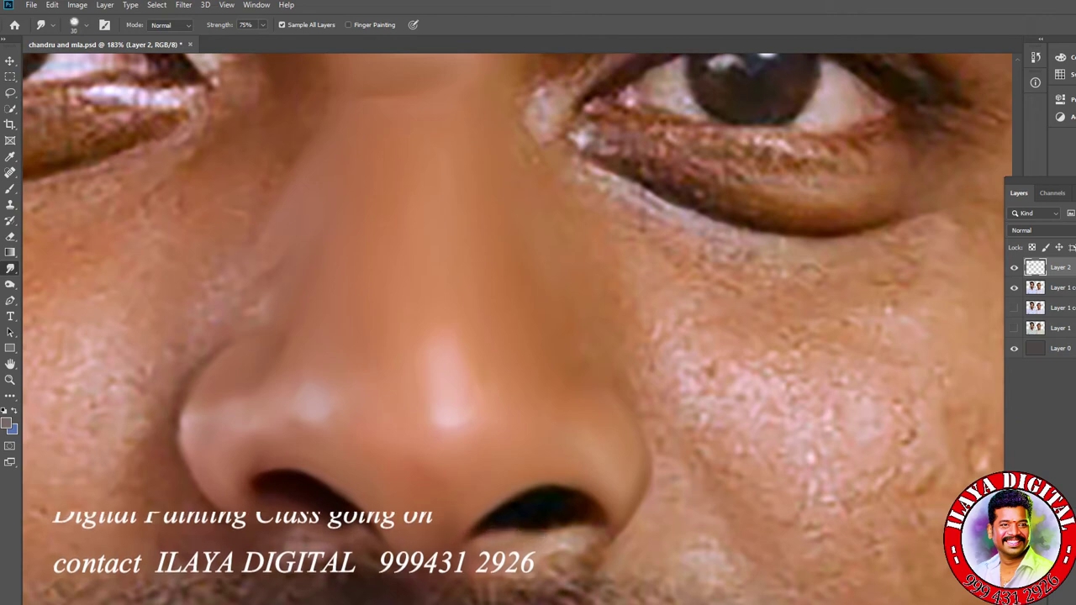
{"action": "key", "text": "bracketleft"}
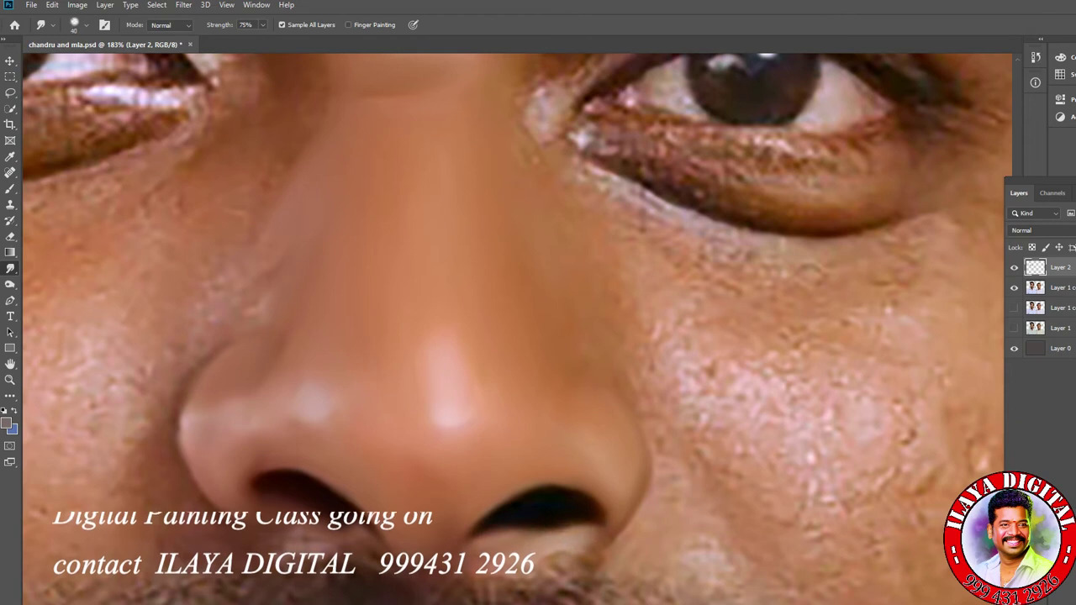
{"action": "left_click_drag", "start_coordinate": [555, 367], "coordinate": [560, 426]}
- Smudge the bag under the image-left eye into a smooth gradient with brush sizes of 35 to 40
{"action": "scroll", "coordinate": [521, 328], "scroll_direction": "down", "scroll_amount": 2}
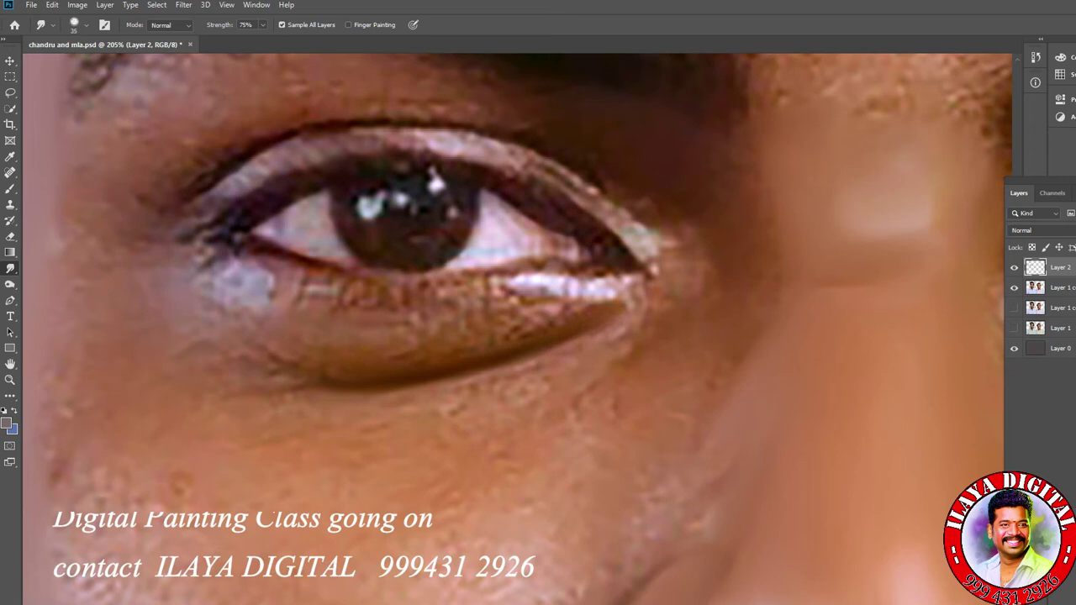
{"action": "key", "text": "bracketright"}
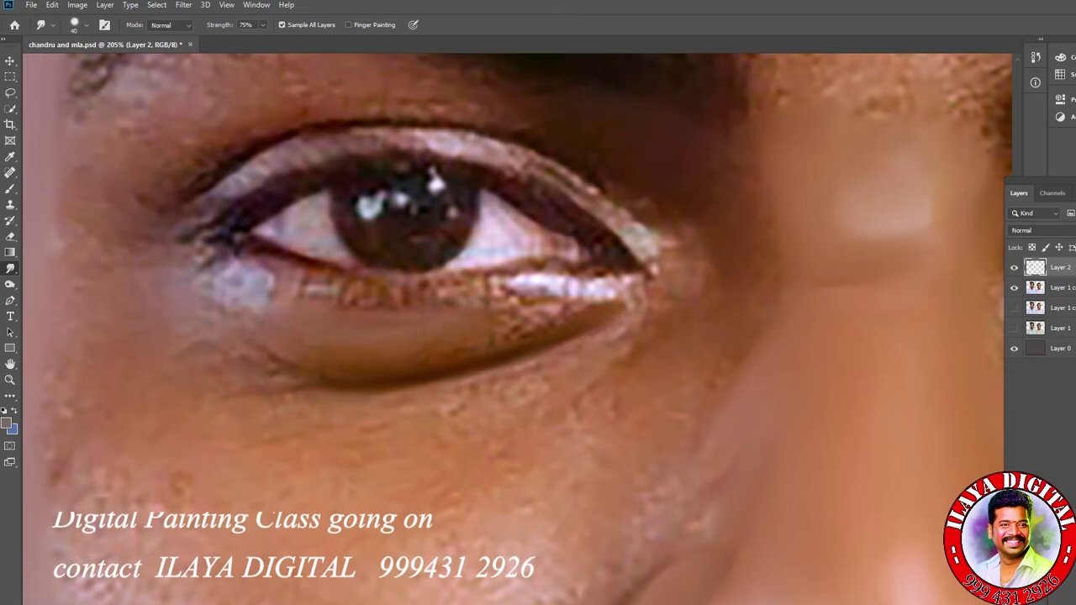
{"action": "key", "text": "bracketleft"}
{"action": "left_click_drag", "start_coordinate": [517, 313], "coordinate": [605, 306]}
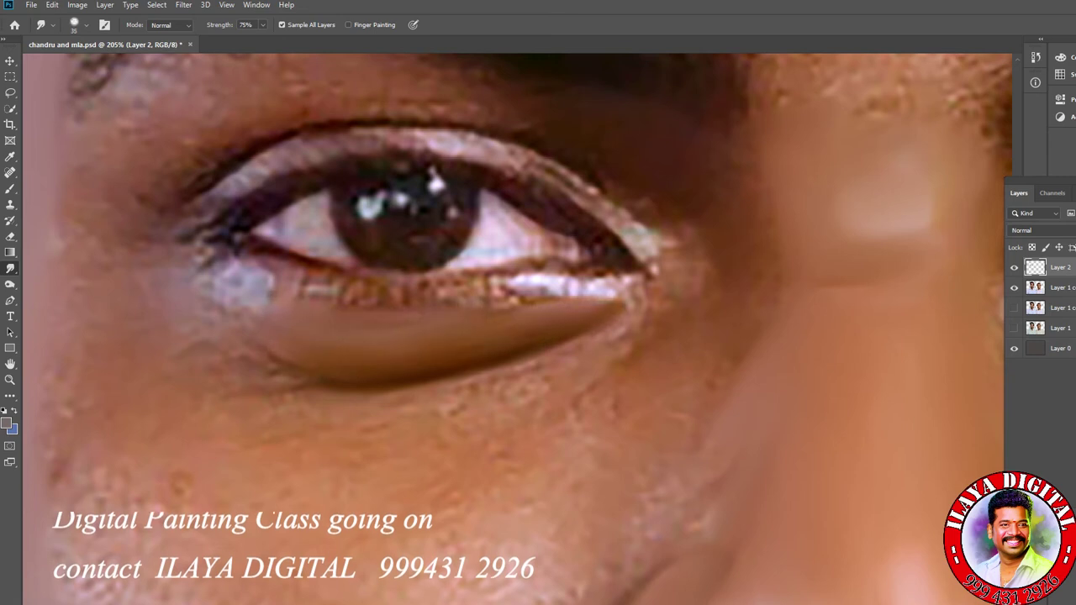
- Smooth the pale patch at the outer corner of the image-left eye and blend the surrounding skin below the eye bag
{"action": "key", "text": "bracketleft"}
{"action": "mouse_move", "coordinate": [236, 284]}
{"action": "left_mouse_down"}
{"action": "mouse_move", "coordinate": [229, 273]}
{"action": "mouse_move", "coordinate": [250, 264]}
{"action": "left_mouse_up"}
{"action": "key", "text": "bracketright"}
{"action": "key", "text": "bracketright"}
{"action": "key", "text": "bracketright"}
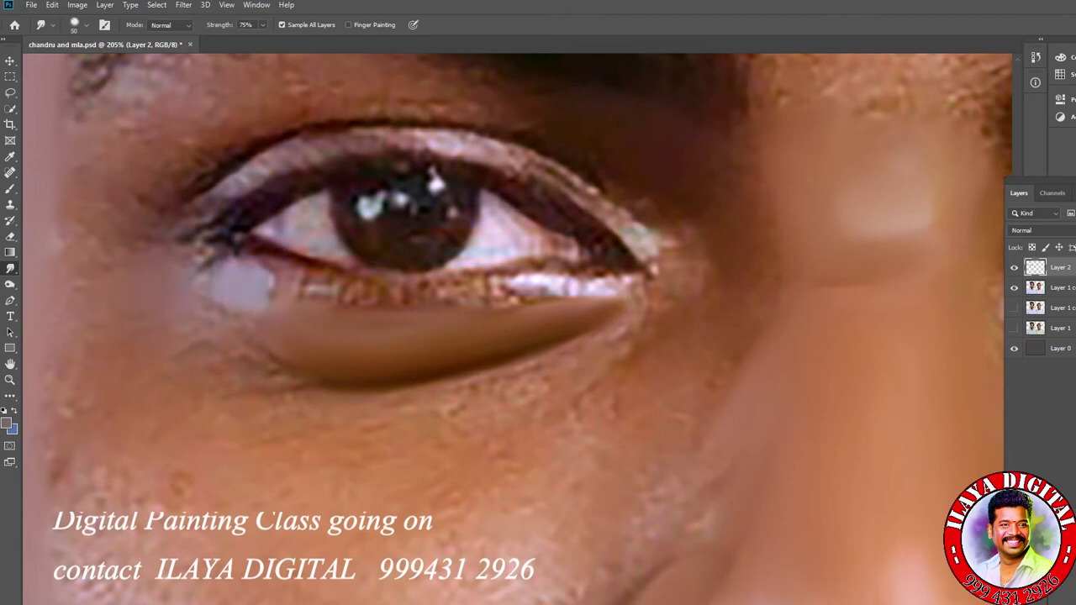
{"action": "key", "text": "bracketleft"}
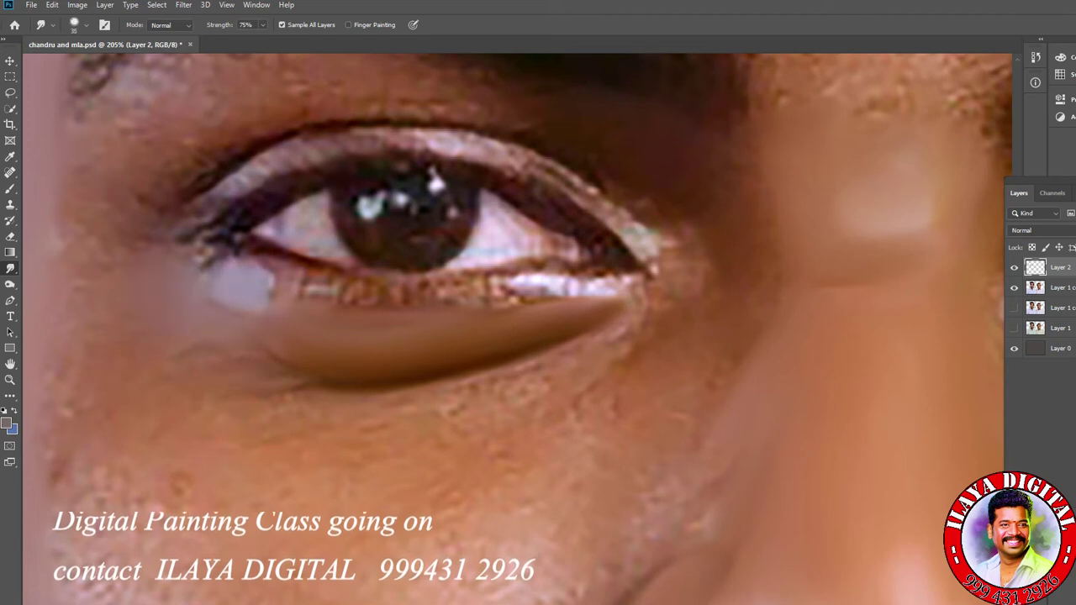
{"action": "key", "text": "bracketright"}
{"action": "key", "text": "bracketright"}
{"action": "key", "text": "bracketright"}
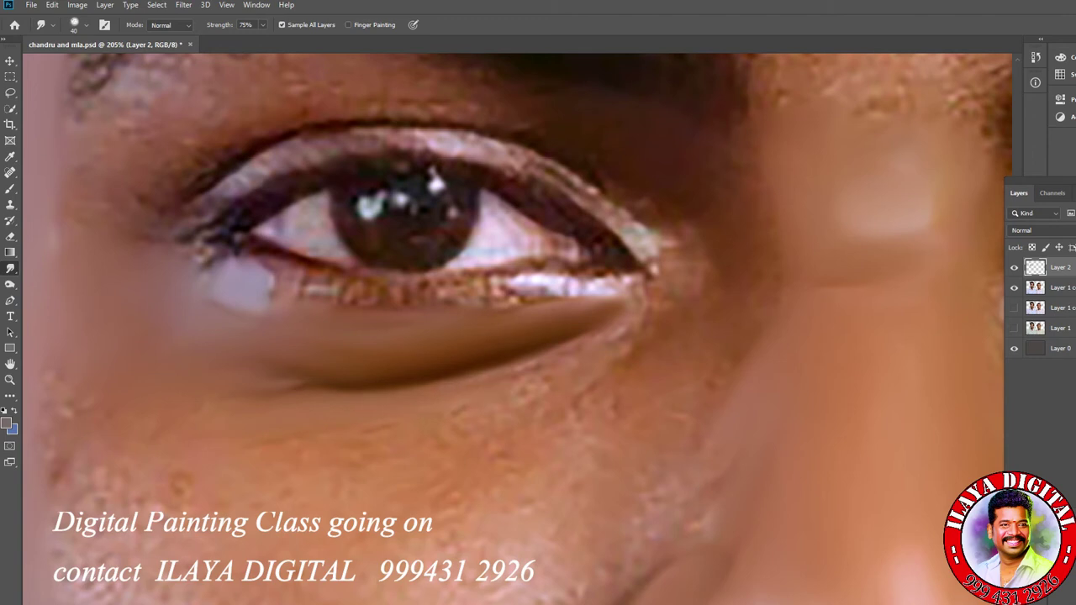
{"action": "key", "text": "bracketleft"}
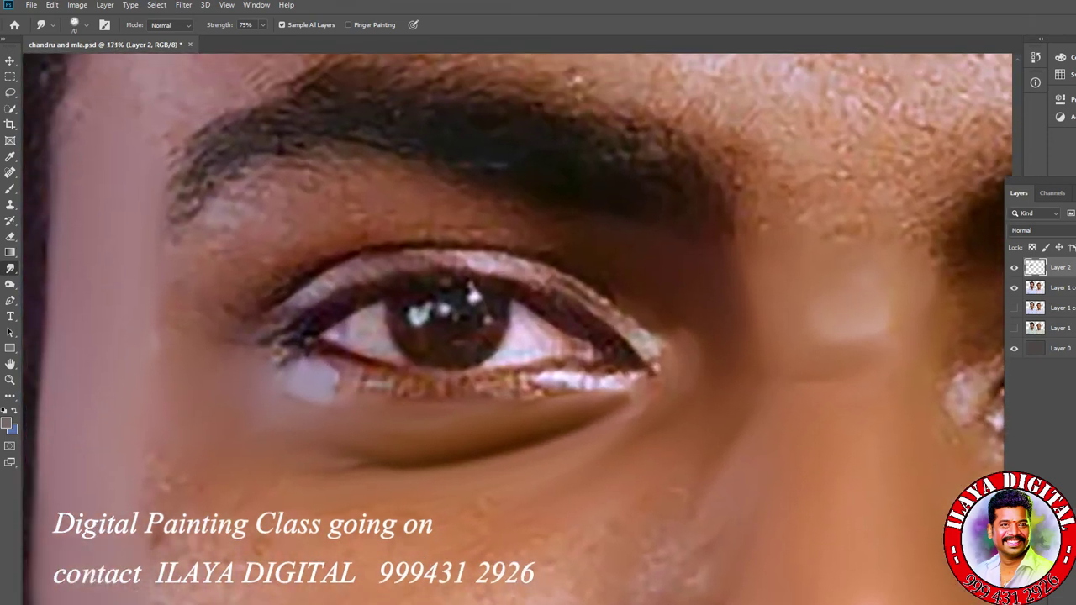
- Smooth the skin beneath the outer half of the image-left eyebrow with Smudge brush sizes of 60 to 70
{"action": "key", "text": "bracketright"}
{"action": "key", "text": "bracketright"}
{"action": "left_click_drag", "start_coordinate": [210, 226], "coordinate": [237, 217]}
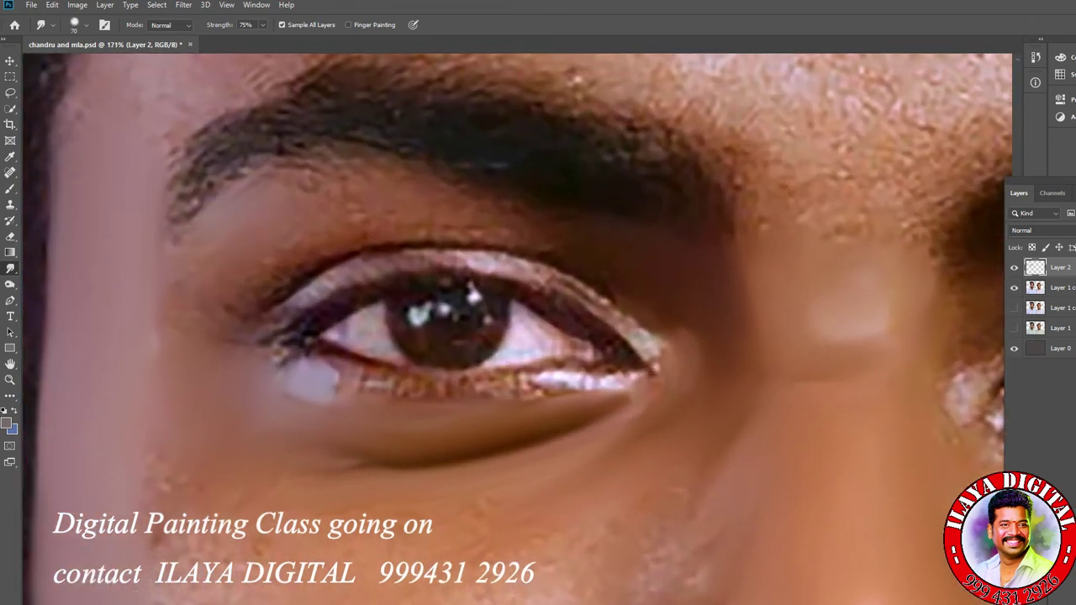
{"action": "key", "text": "bracketleft"}
{"action": "mouse_move", "coordinate": [357, 219]}
{"action": "left_mouse_down"}
{"action": "mouse_move", "coordinate": [311, 185]}
{"action": "mouse_move", "coordinate": [302, 159]}
{"action": "left_mouse_up"}
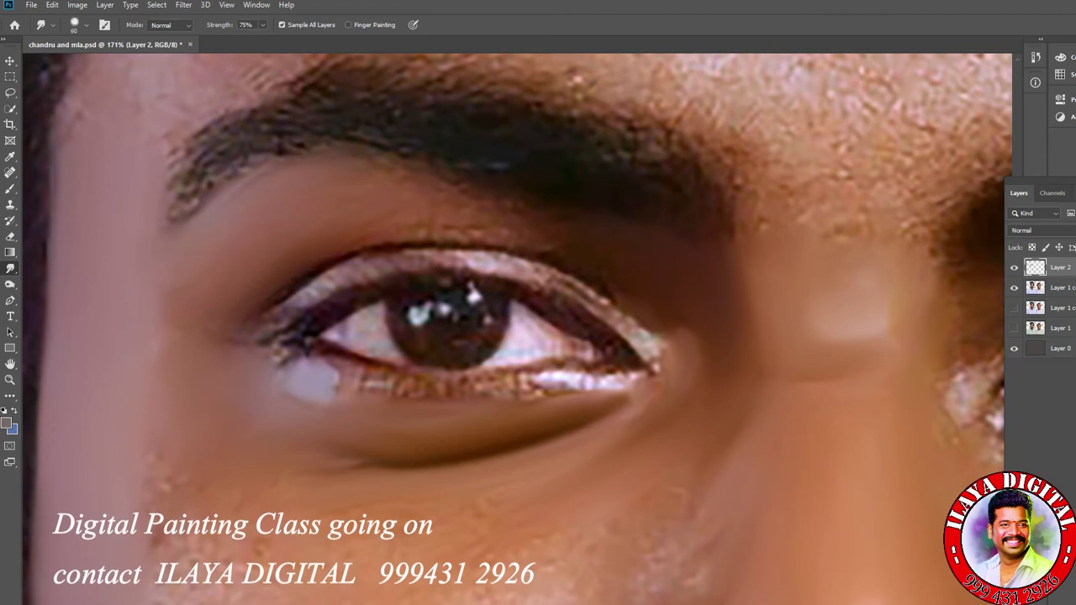
- Blend the rest of the skin between the image-left eyebrow and the eyelid crease, and soften the eye's inner corner
{"action": "left_click_drag", "start_coordinate": [397, 167], "coordinate": [555, 204]}
{"action": "mouse_move", "coordinate": [395, 243]}
{"action": "left_mouse_down"}
{"action": "mouse_move", "coordinate": [521, 217]}
{"action": "mouse_move", "coordinate": [471, 247]}
{"action": "mouse_move", "coordinate": [441, 237]}
{"action": "left_mouse_up"}
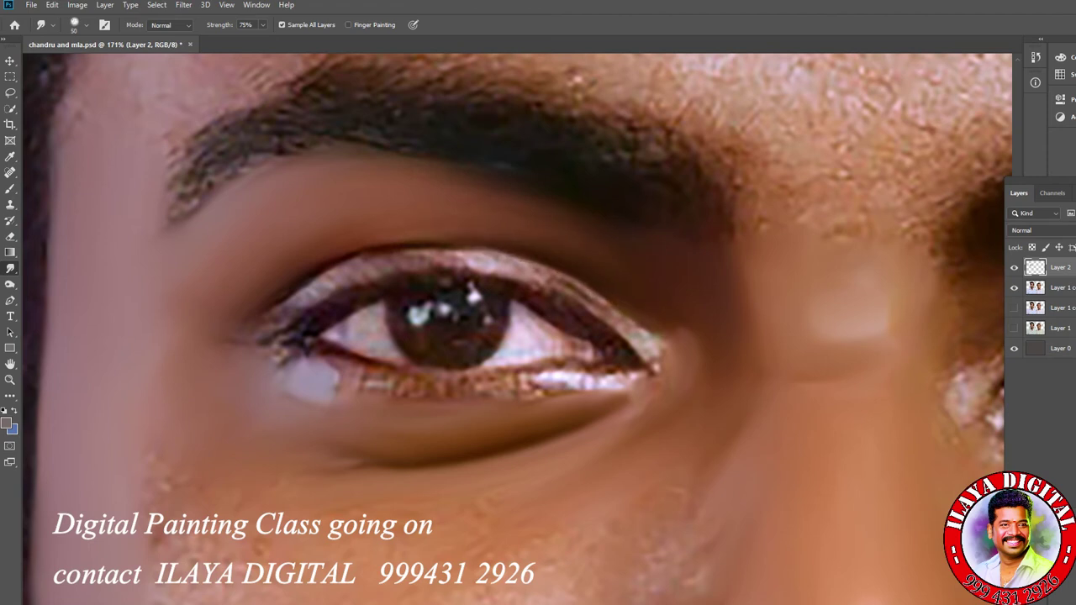
{"action": "left_click_drag", "start_coordinate": [277, 157], "coordinate": [296, 153]}
{"action": "left_click_drag", "start_coordinate": [473, 248], "coordinate": [442, 246]}
{"action": "left_click_drag", "start_coordinate": [509, 254], "coordinate": [409, 235]}
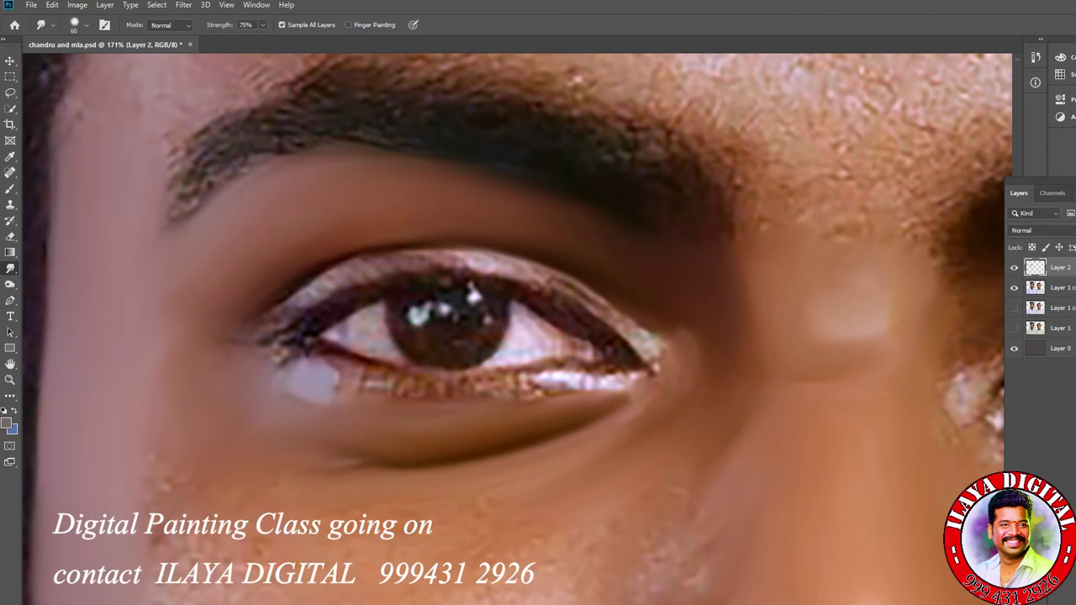
{"action": "left_click_drag", "start_coordinate": [670, 347], "coordinate": [667, 328]}
- On Layer 1 copy 2, smudge the shadowed crease around the image-left nostril wing smooth with a small brush
{"action": "scroll", "coordinate": [663, 344], "scroll_direction": "down", "scroll_amount": 5}
{"action": "scroll", "coordinate": [663, 344], "scroll_direction": "down", "scroll_amount": 2}
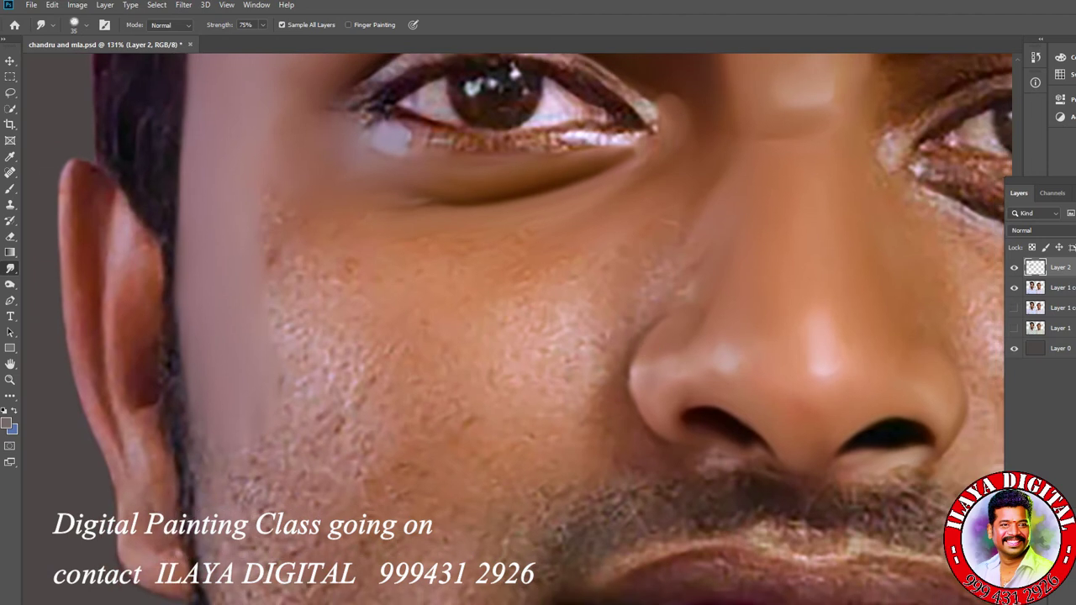
{"action": "key", "text": "alt+bracketleft"}
{"action": "scroll", "coordinate": [721, 365], "scroll_direction": "up", "scroll_amount": 3}
{"action": "scroll", "coordinate": [517, 330], "scroll_direction": "right", "scroll_amount": 1}
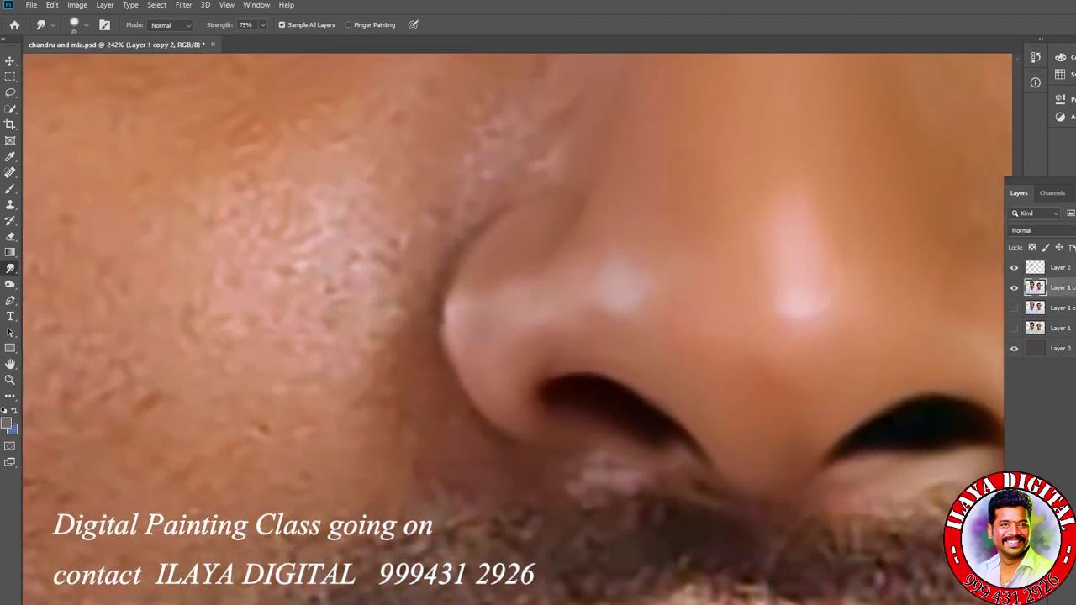
{"action": "key", "text": "bracketleft"}
{"action": "left_click_drag", "start_coordinate": [414, 318], "coordinate": [424, 296]}
{"action": "left_click_drag", "start_coordinate": [454, 246], "coordinate": [489, 219]}
{"action": "key", "text": "bracketright"}
{"action": "mouse_move", "coordinate": [438, 308]}
{"action": "left_mouse_down"}
{"action": "mouse_move", "coordinate": [451, 238]}
{"action": "mouse_move", "coordinate": [430, 228]}
{"action": "left_mouse_up"}
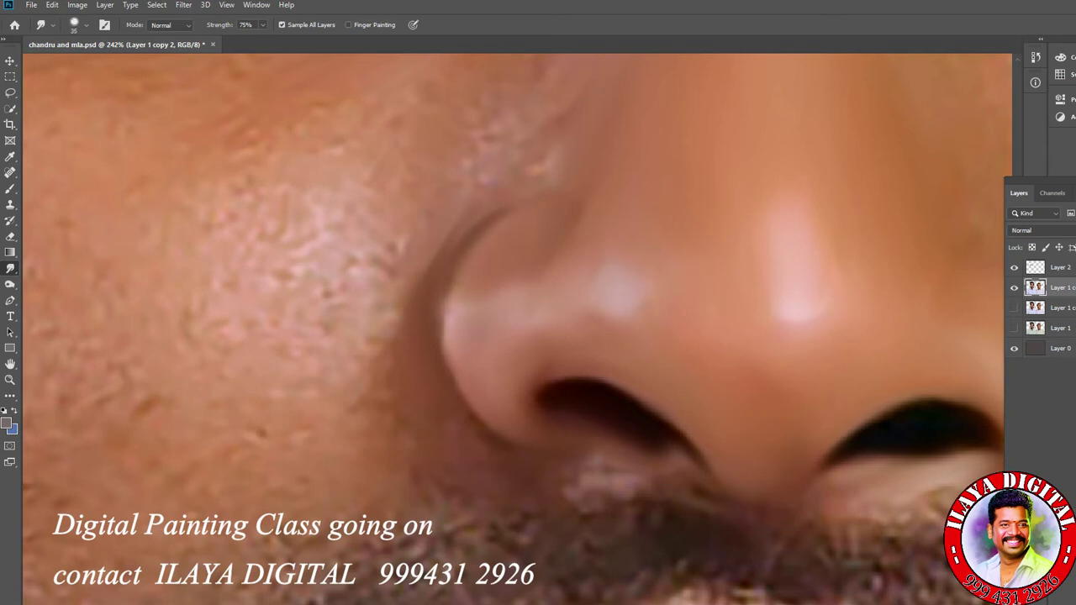
{"action": "left_click_drag", "start_coordinate": [440, 321], "coordinate": [439, 304]}
{"action": "left_click_drag", "start_coordinate": [440, 350], "coordinate": [440, 312]}
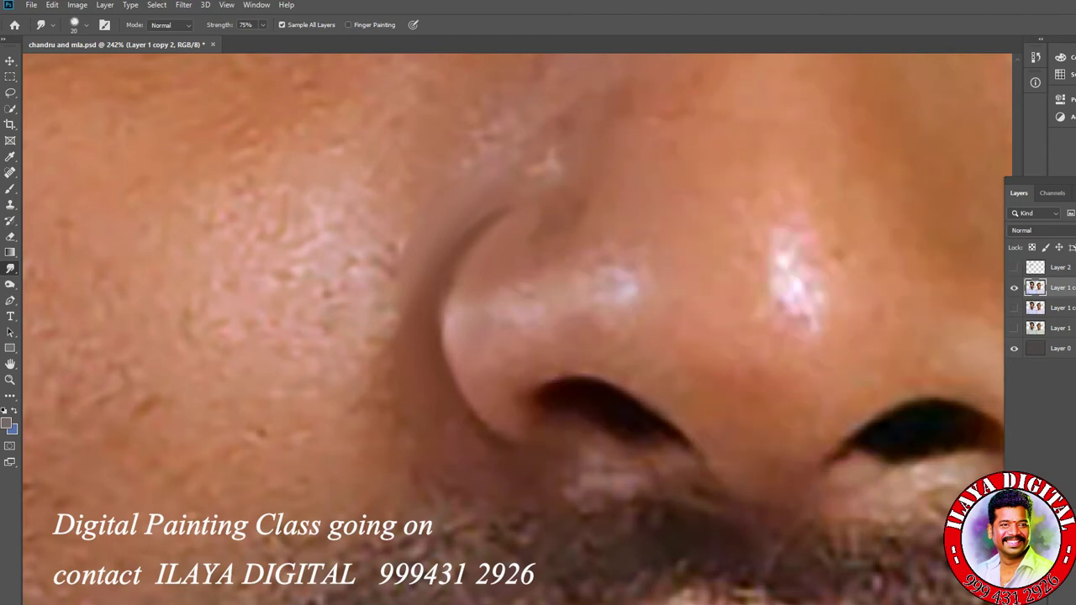
- Undo the last smudge on Layer 1 copy 2 and smooth the crease around the image-left nostril wing on Layer 2 at brush size 25
{"action": "left_click_drag", "start_coordinate": [439, 304], "coordinate": [455, 232]}
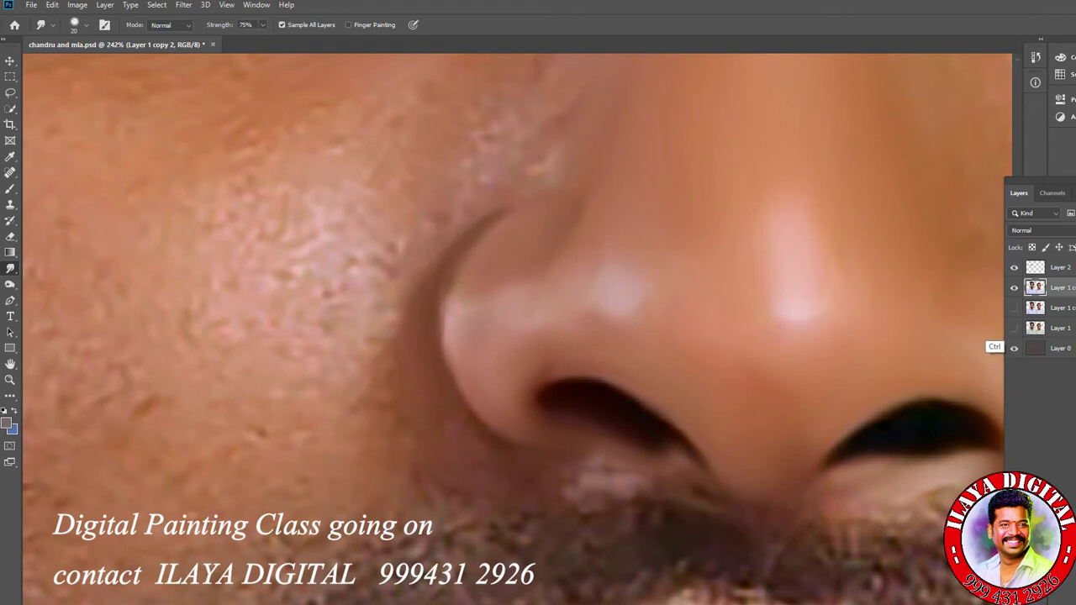
{"action": "key", "text": "ctrl+z"}
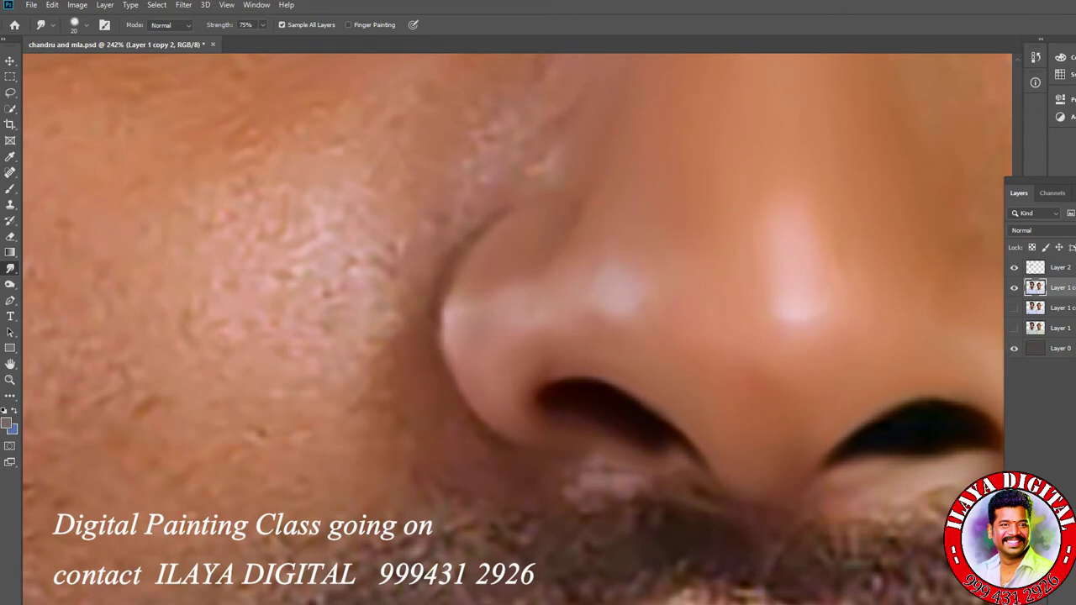
{"action": "key", "text": "alt+bracketright"}
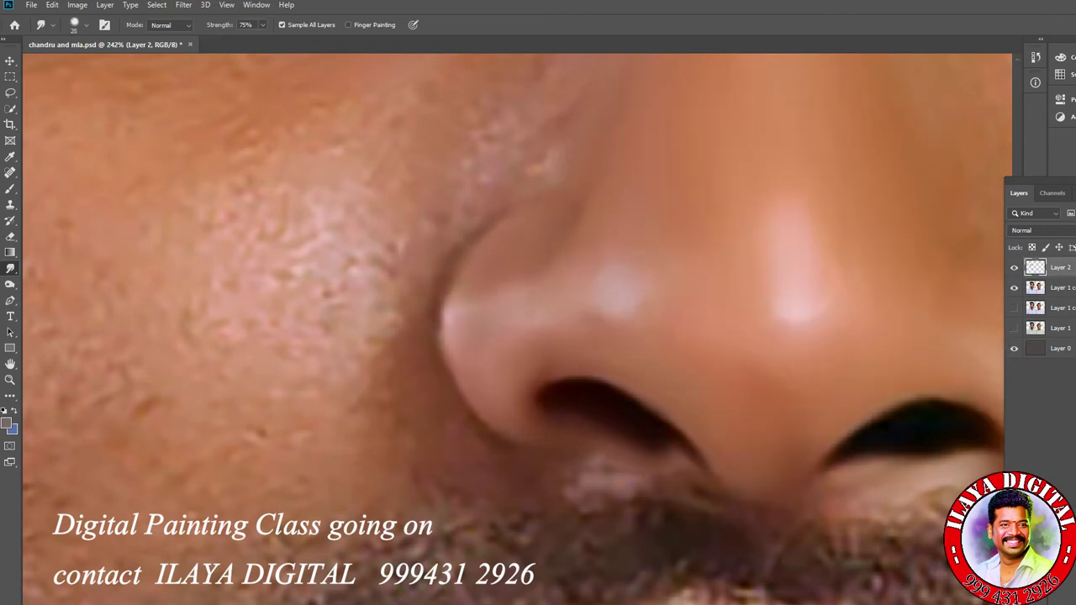
{"action": "left_click_drag", "start_coordinate": [476, 225], "coordinate": [502, 203]}
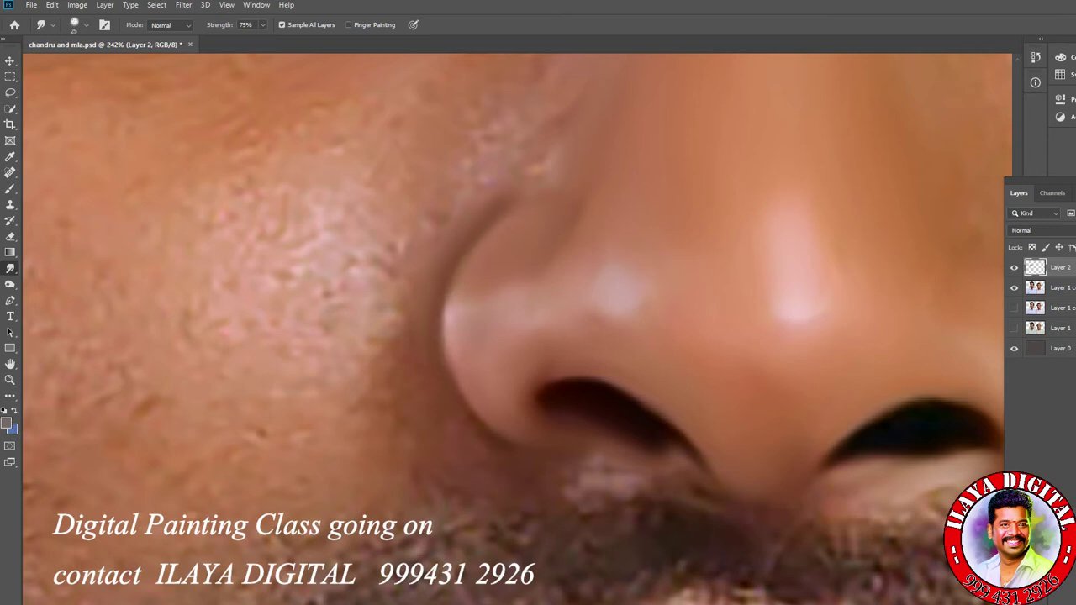
{"action": "key", "text": "bracketleft"}
{"action": "key", "text": "bracketright"}
{"action": "key", "text": "bracketright"}
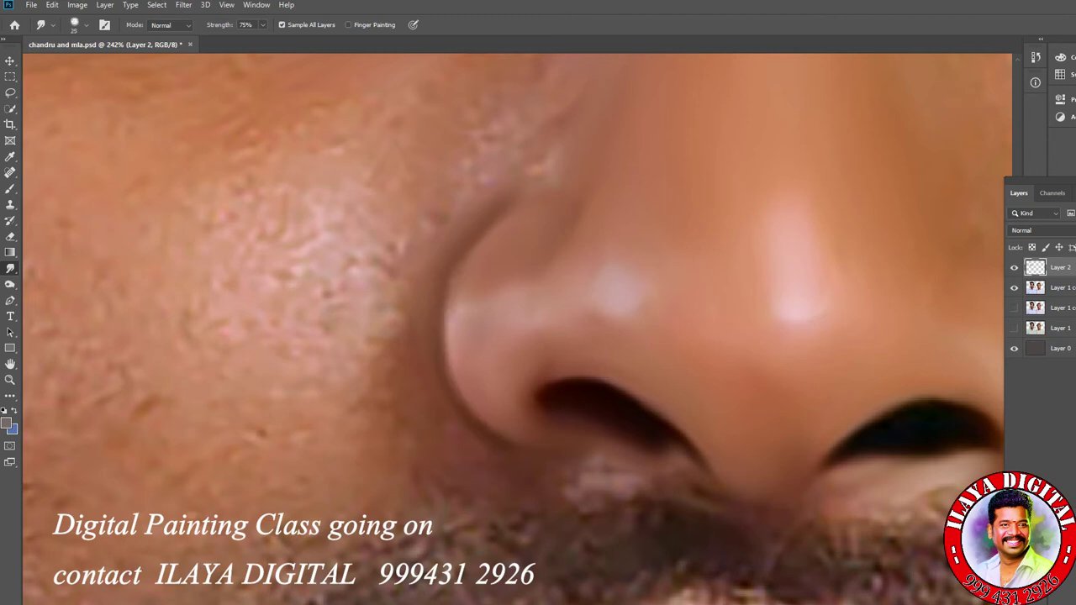
- Smudge the skin beneath the image-left nostril and blend the shadowed cheek fold beside it with brush sizes up to 60
{"action": "mouse_move", "coordinate": [639, 484]}
{"action": "left_mouse_down"}
{"action": "mouse_move", "coordinate": [695, 489]}
{"action": "mouse_move", "coordinate": [685, 459]}
{"action": "mouse_move", "coordinate": [765, 499]}
{"action": "mouse_move", "coordinate": [837, 498]}
{"action": "left_mouse_up"}
{"action": "key", "text": "bracketright"}
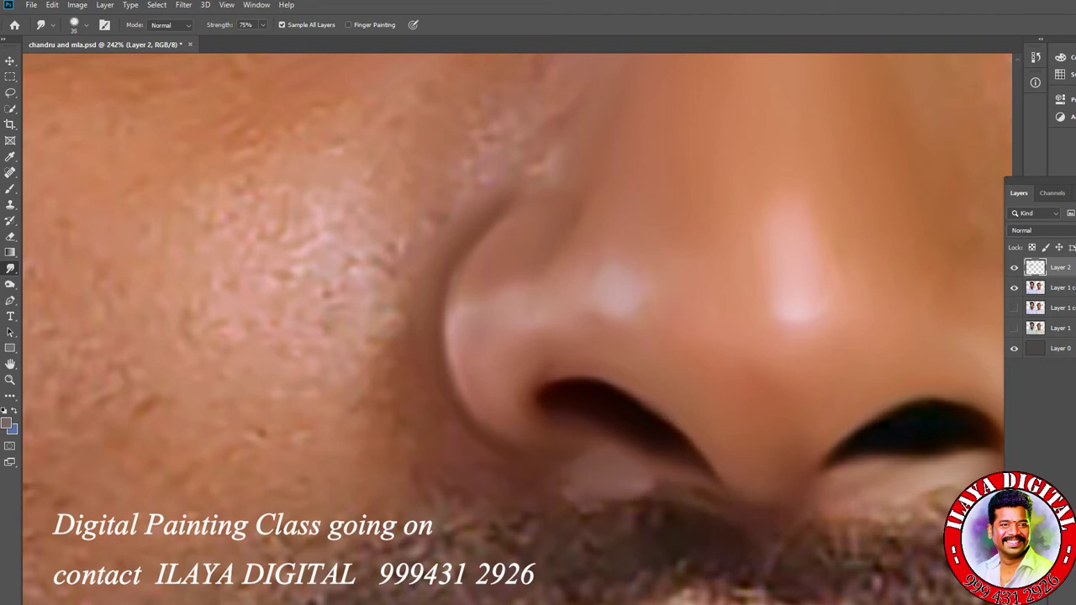
{"action": "key", "text": "bracketright"}
{"action": "left_click_drag", "start_coordinate": [403, 278], "coordinate": [391, 336]}
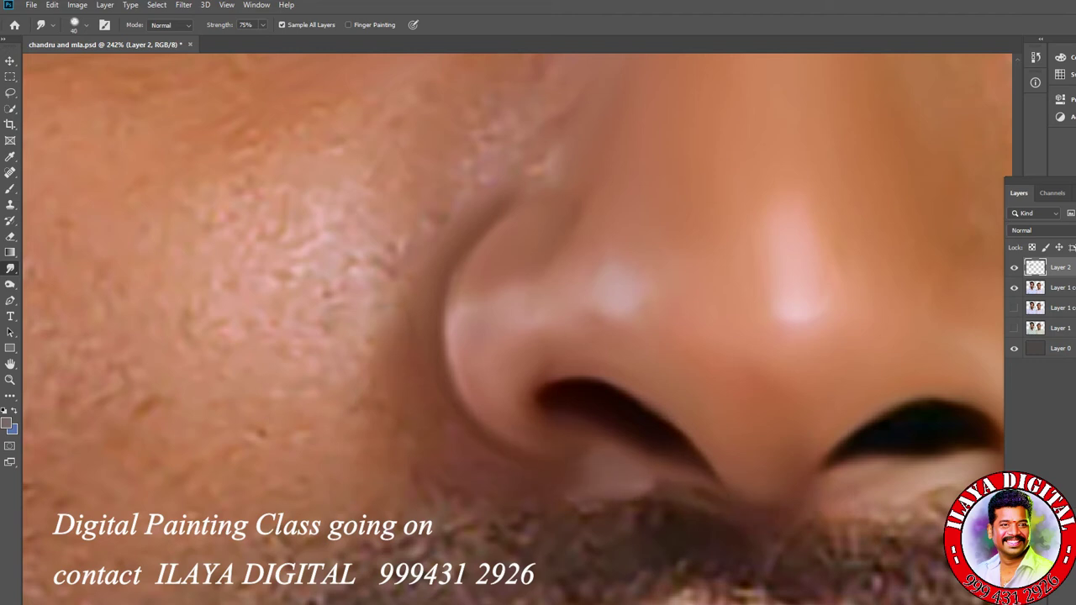
{"action": "key", "text": "bracketright"}
{"action": "key", "text": "bracketright"}
{"action": "key", "text": "bracketright"}
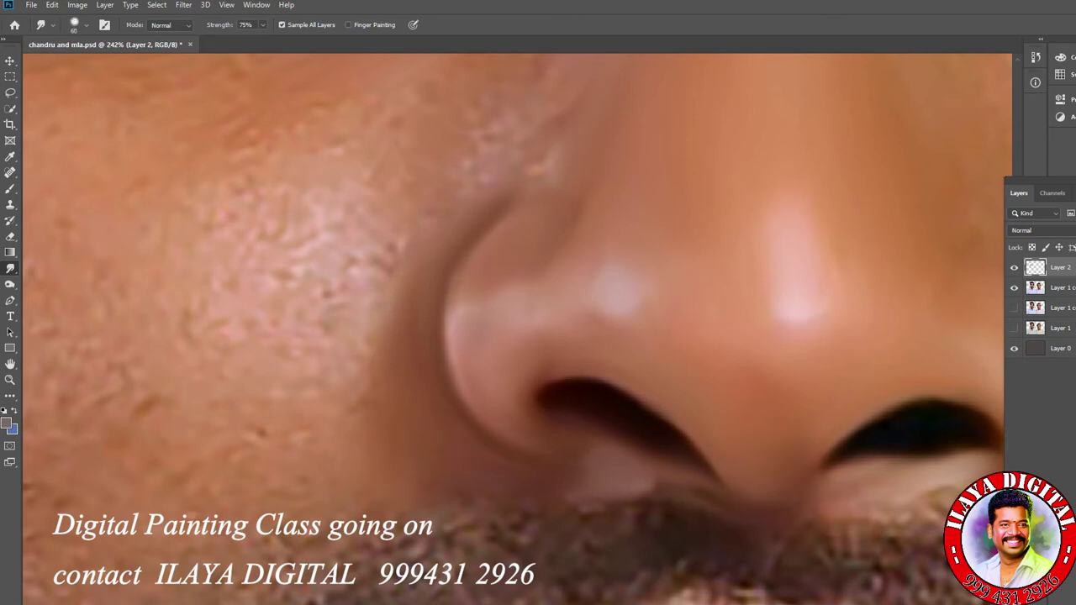
- Smooth the outer edge of the image-left cheek and its lower jaw area with Smudge brush sizes of 90 to 125
{"action": "scroll", "coordinate": [409, 475], "scroll_direction": "down", "scroll_amount": 5}
{"action": "scroll", "coordinate": [456, 497], "scroll_direction": "up", "scroll_amount": 4}
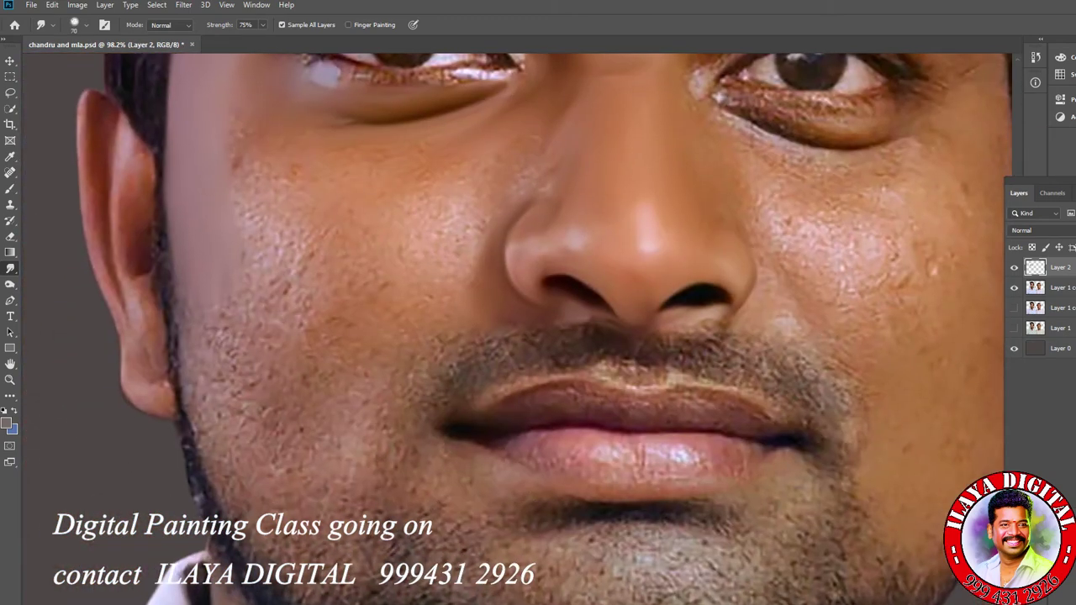
{"action": "key", "text": "bracketright"}
{"action": "key", "text": "bracketright"}
{"action": "left_click_drag", "start_coordinate": [230, 412], "coordinate": [217, 329]}
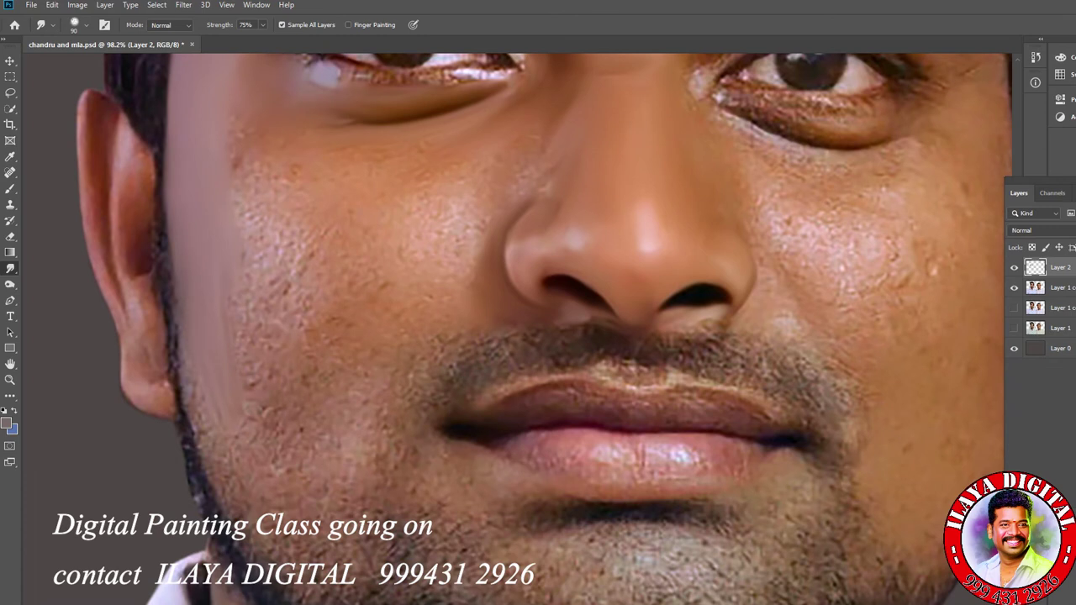
{"action": "left_click_drag", "start_coordinate": [206, 431], "coordinate": [227, 474]}
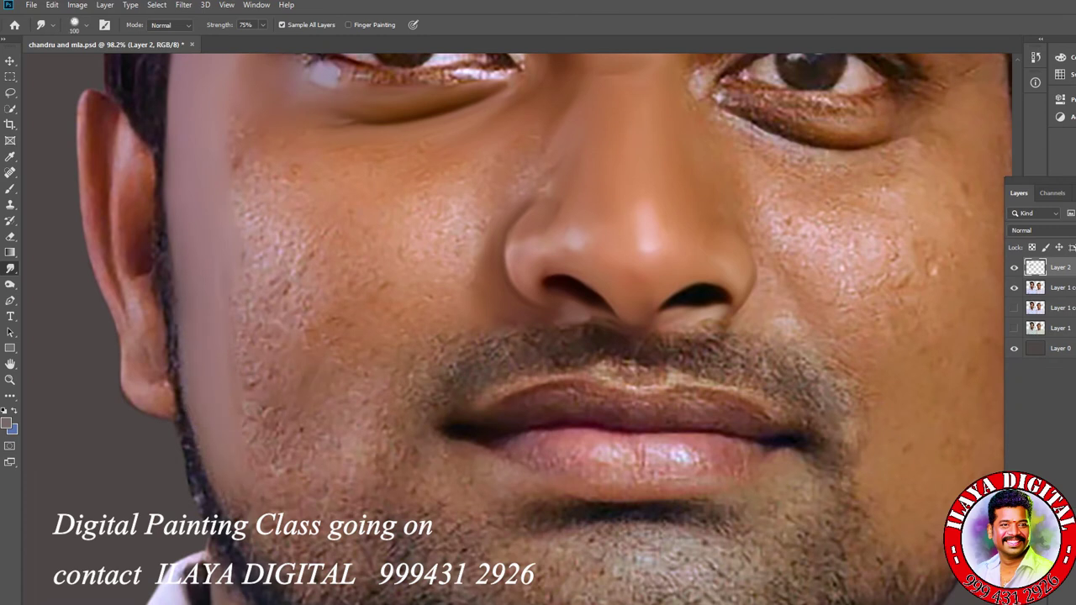
{"action": "key", "text": "bracketright"}
{"action": "mouse_move", "coordinate": [261, 433]}
{"action": "left_mouse_down"}
{"action": "mouse_move", "coordinate": [284, 471]}
{"action": "mouse_move", "coordinate": [375, 460]}
{"action": "mouse_move", "coordinate": [251, 534]}
{"action": "left_mouse_up"}
{"action": "mouse_move", "coordinate": [343, 513]}
{"action": "left_mouse_down"}
{"action": "mouse_move", "coordinate": [321, 554]}
{"action": "mouse_move", "coordinate": [317, 594]}
{"action": "left_mouse_up"}
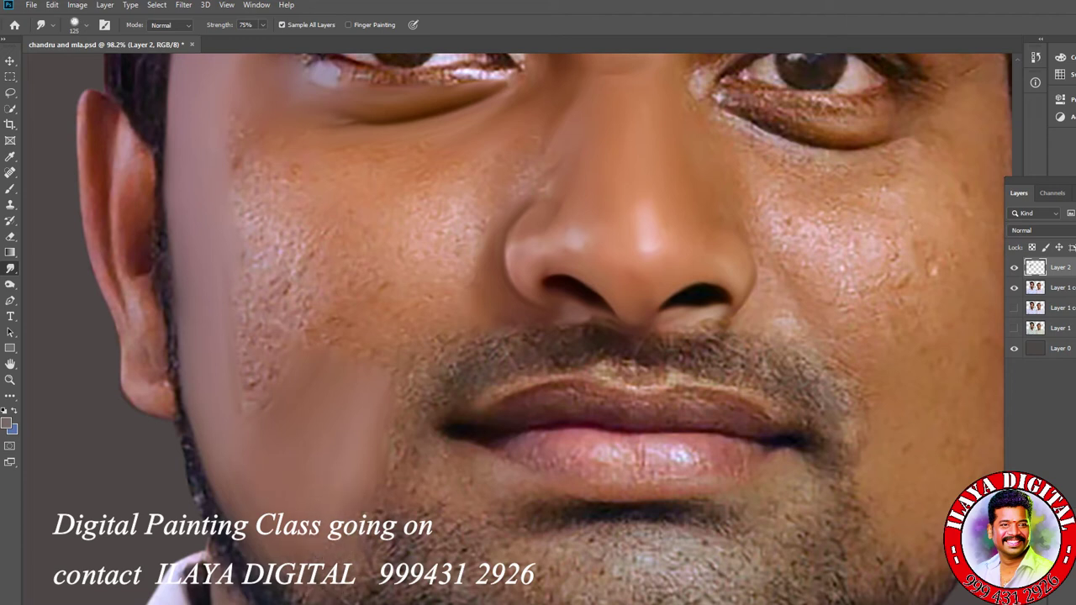
- Blend the outer middle of the image-left cheek into the smoothed jaw skin with a size-150 Smudge brush
{"action": "key", "text": "bracketright"}
{"action": "mouse_move", "coordinate": [252, 210]}
{"action": "left_mouse_down"}
{"action": "mouse_move", "coordinate": [286, 244]}
{"action": "mouse_move", "coordinate": [295, 316]}
{"action": "mouse_move", "coordinate": [257, 382]}
{"action": "left_mouse_up"}
{"action": "mouse_move", "coordinate": [252, 303]}
{"action": "left_mouse_down"}
{"action": "mouse_move", "coordinate": [248, 340]}
{"action": "mouse_move", "coordinate": [304, 391]}
{"action": "left_mouse_up"}
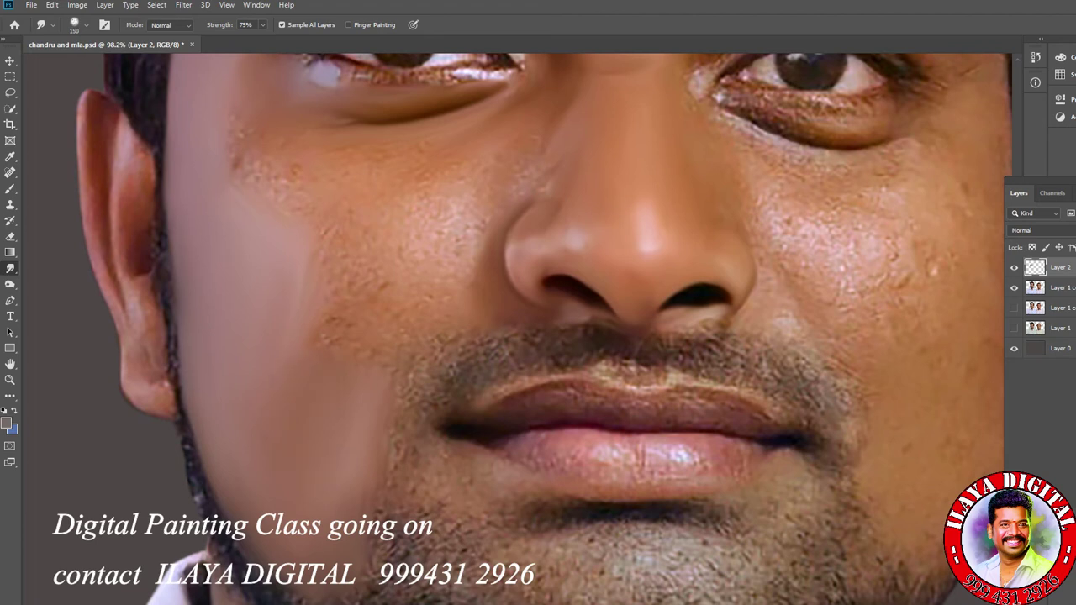
{"action": "left_click", "coordinate": [550, 416], "text": "ctrl"}
{"action": "scroll", "coordinate": [546, 412], "scroll_direction": "down", "scroll_amount": 5}
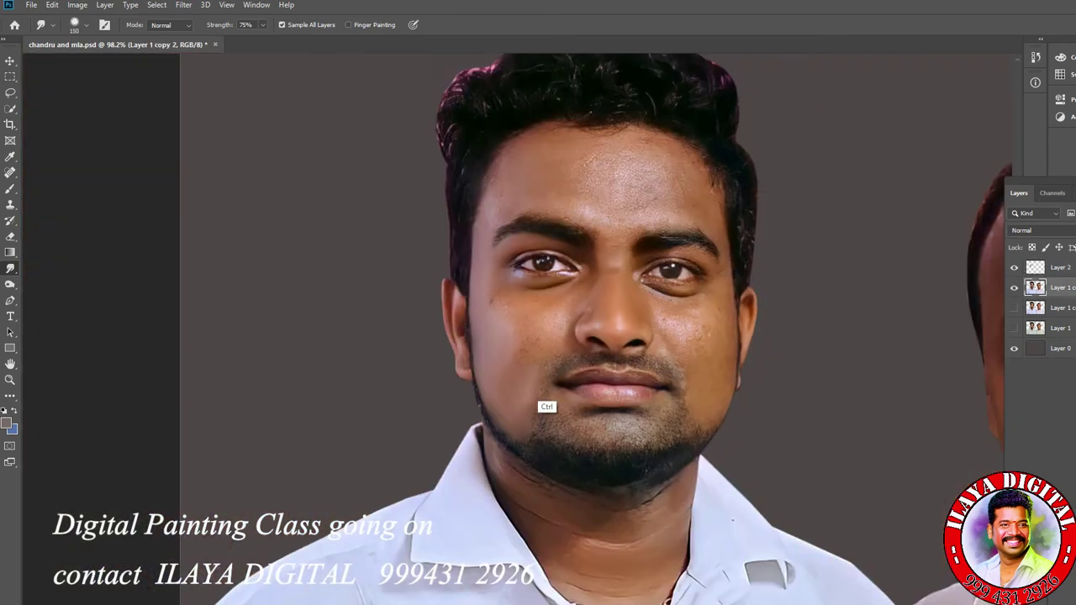
{"action": "scroll", "coordinate": [547, 412], "scroll_direction": "up", "scroll_amount": 5}
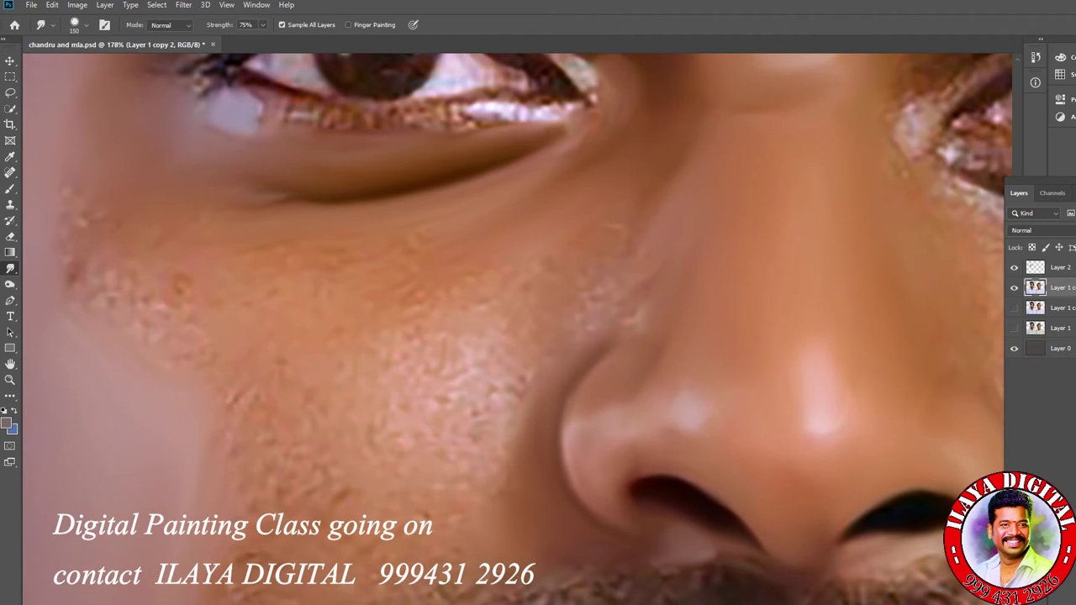
{"action": "left_click_drag", "start_coordinate": [459, 378], "coordinate": [513, 351]}
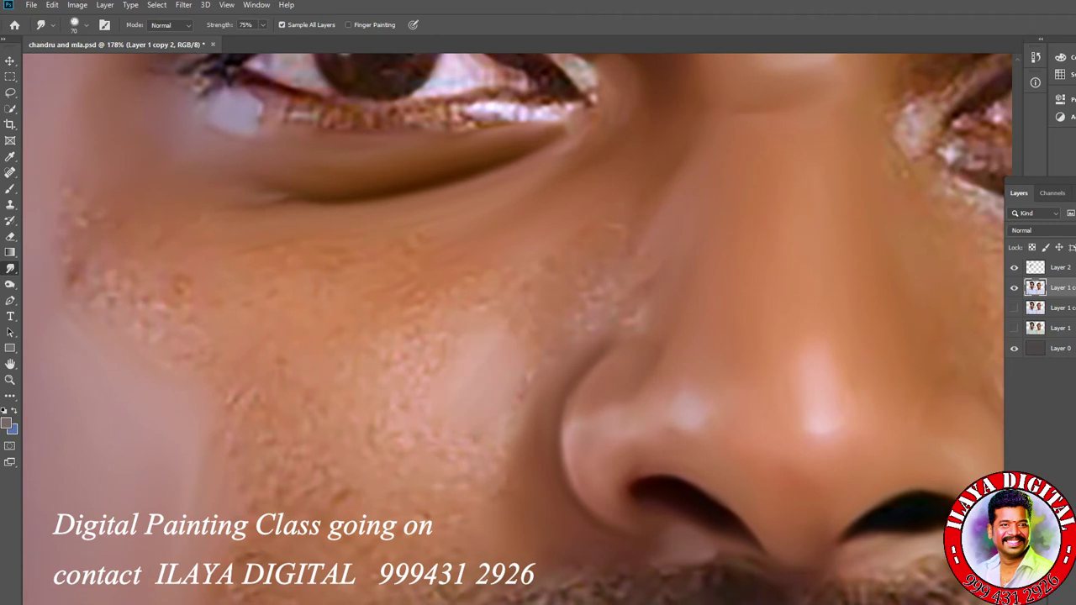
{"action": "key", "text": "ctrl+z"}
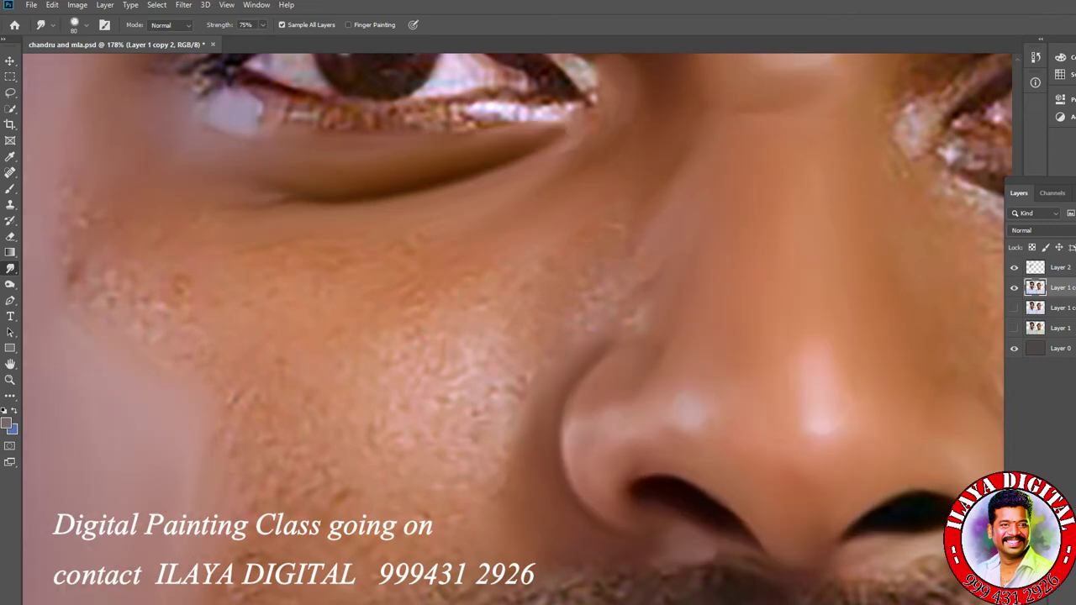
- On Layer 2, smooth the band of cheek skin directly below the image-left eye bag with brush sizes of 35 to 50
{"action": "left_click", "coordinate": [1059, 267]}
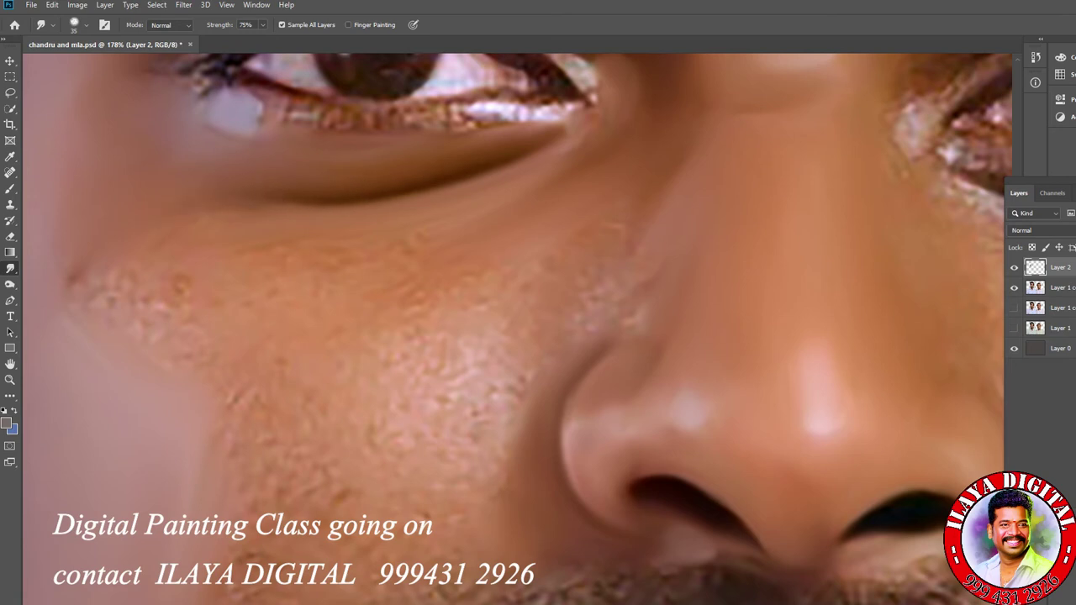
{"action": "key", "text": "bracketright"}
{"action": "key", "text": "bracketleft"}
{"action": "key", "text": "bracketleft"}
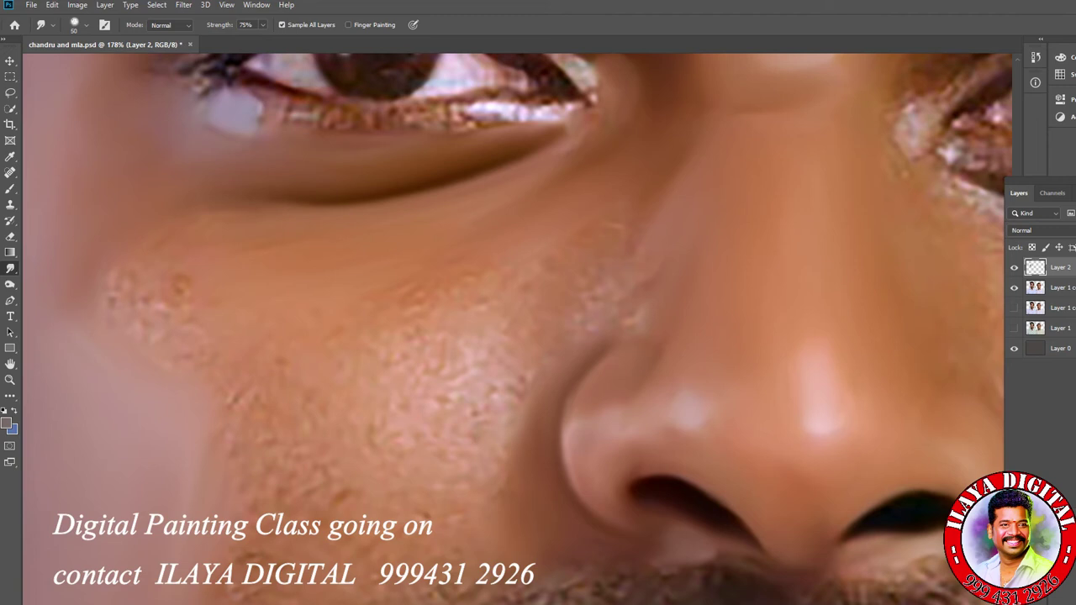
- Smooth the rough patch on the upper outer image-left cheek and the shiny highlight beside the nostril with a larger Smudge brush
{"action": "key", "text": "bracketright"}
{"action": "key", "text": "bracketright"}
{"action": "key", "text": "bracketright"}
{"action": "key", "text": "bracketright"}
{"action": "key", "text": "bracketright"}
{"action": "left_click_drag", "start_coordinate": [110, 291], "coordinate": [185, 286]}
{"action": "key", "text": "bracketleft"}
{"action": "key", "text": "bracketleft"}
{"action": "mouse_move", "coordinate": [441, 400]}
{"action": "left_mouse_down"}
{"action": "mouse_move", "coordinate": [476, 409]}
{"action": "mouse_move", "coordinate": [515, 392]}
{"action": "mouse_move", "coordinate": [502, 480]}
{"action": "mouse_move", "coordinate": [538, 331]}
{"action": "left_mouse_up"}
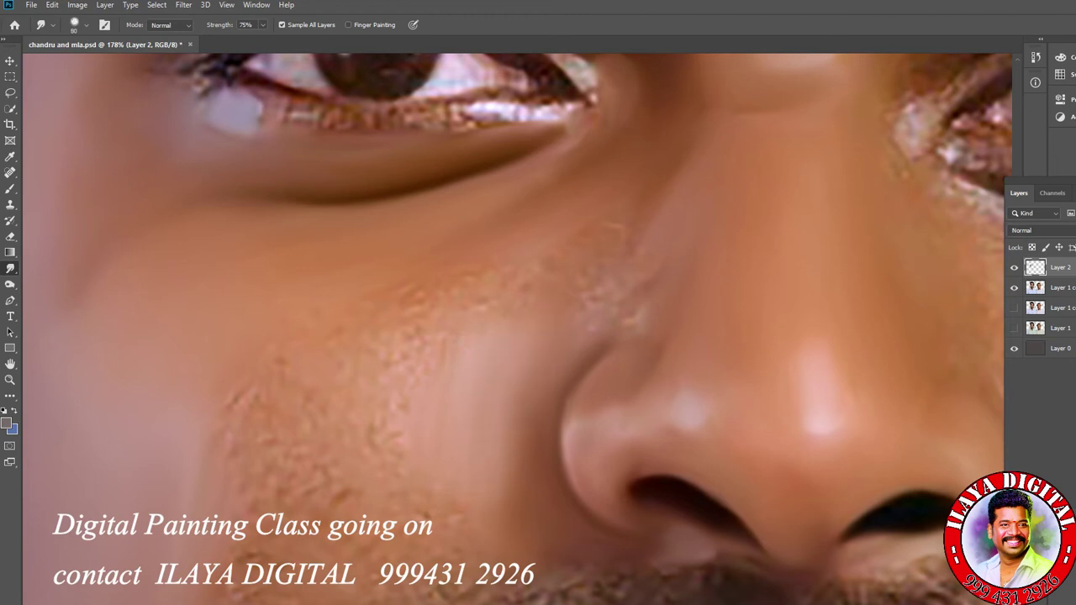
- Blend the remaining pores across the centre of the image-left cheek with an enlarged Smudge brush
{"action": "key", "text": "bracketright"}
{"action": "key", "text": "bracketright"}
{"action": "key", "text": "bracketright"}
{"action": "key", "text": "bracketright"}
{"action": "key", "text": "bracketright"}
{"action": "mouse_move", "coordinate": [403, 337]}
{"action": "left_mouse_down"}
{"action": "mouse_move", "coordinate": [235, 402]}
{"action": "mouse_move", "coordinate": [303, 450]}
{"action": "mouse_move", "coordinate": [336, 496]}
{"action": "left_mouse_up"}
{"action": "mouse_move", "coordinate": [424, 516]}
{"action": "left_mouse_down"}
{"action": "mouse_move", "coordinate": [404, 471]}
{"action": "mouse_move", "coordinate": [395, 395]}
{"action": "left_mouse_up"}
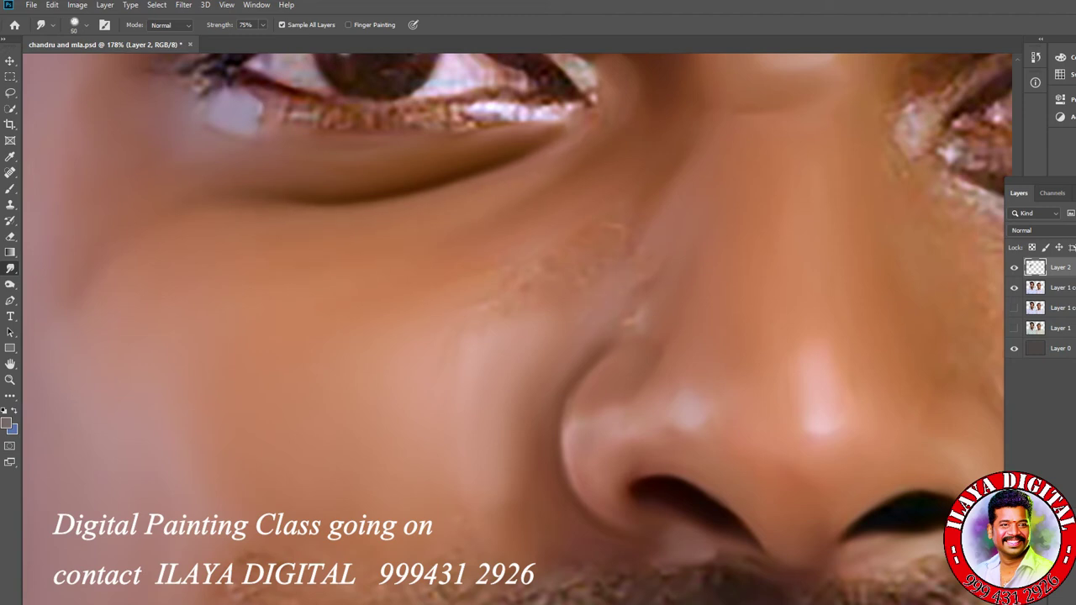
- Smooth the skin above the image-left nostril wing and the rough inner cheek patch beside the nose bridge
{"action": "key", "text": "bracketleft"}
{"action": "left_click", "coordinate": [639, 316]}
{"action": "key", "text": "bracketleft"}
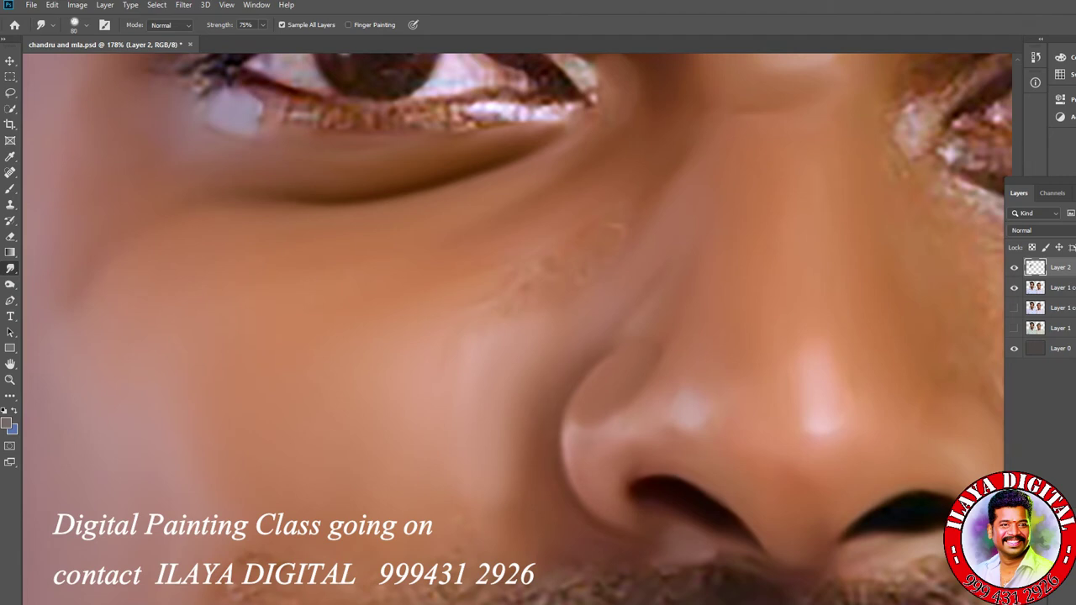
{"action": "left_click_drag", "start_coordinate": [479, 299], "coordinate": [551, 290]}
{"action": "key", "text": "bracketleft"}
{"action": "key", "text": "bracketleft"}
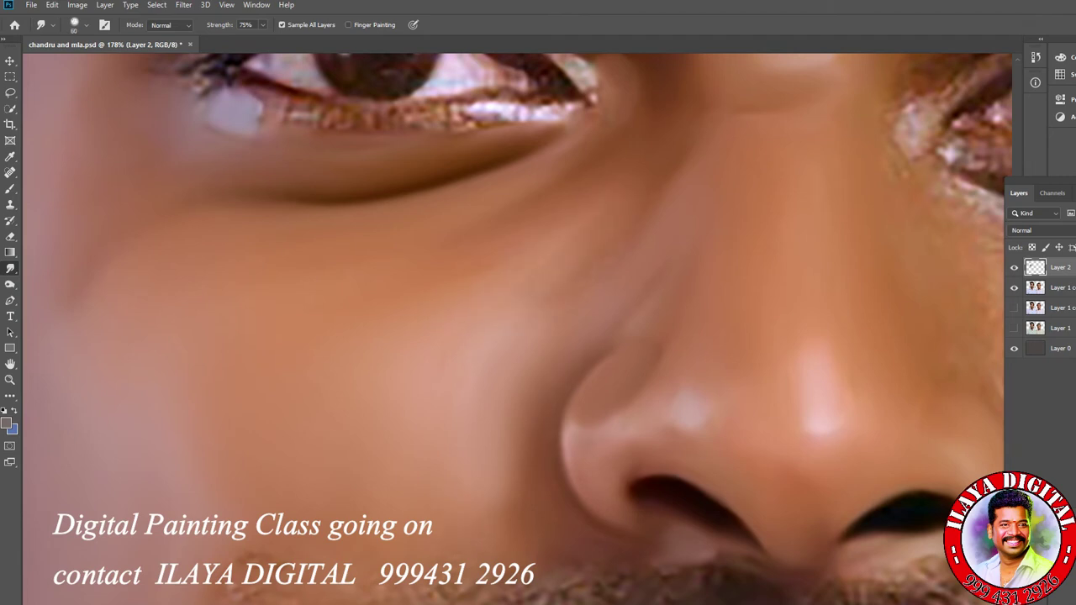
- Blend the remaining rough patch on the lower image-left cheek towards the moustache with a size-150 Smudge brush
{"action": "scroll", "coordinate": [558, 378], "scroll_direction": "down", "scroll_amount": 6}
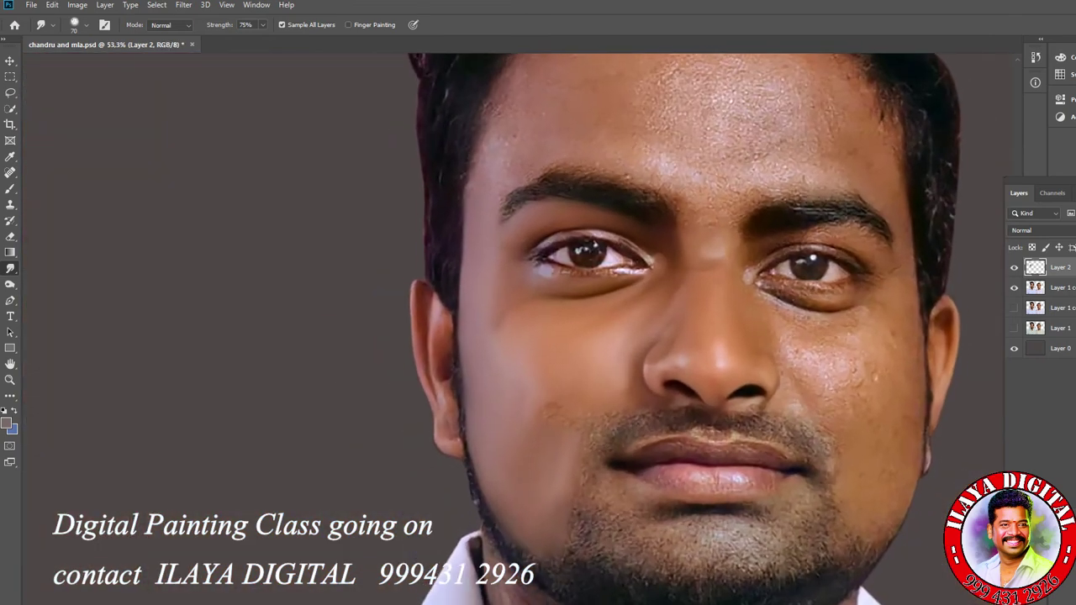
{"action": "scroll", "coordinate": [493, 435], "scroll_direction": "right", "scroll_amount": 3}
{"action": "scroll", "coordinate": [493, 434], "scroll_direction": "up", "scroll_amount": 4}
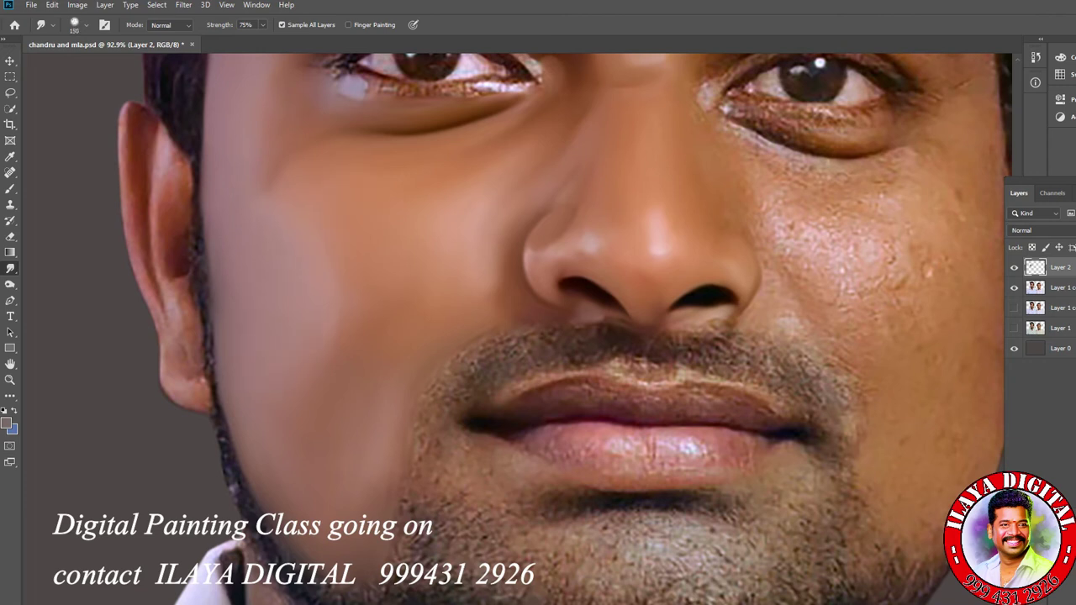
{"action": "key", "text": "bracketright"}
{"action": "key", "text": "bracketright"}
- Smudge the eye bag beneath the image-right eye smooth from the inner to the outer corner with a small brush
{"action": "scroll", "coordinate": [598, 373], "scroll_direction": "down", "scroll_amount": 2}
{"action": "scroll", "coordinate": [598, 372], "scroll_direction": "up", "scroll_amount": 4}
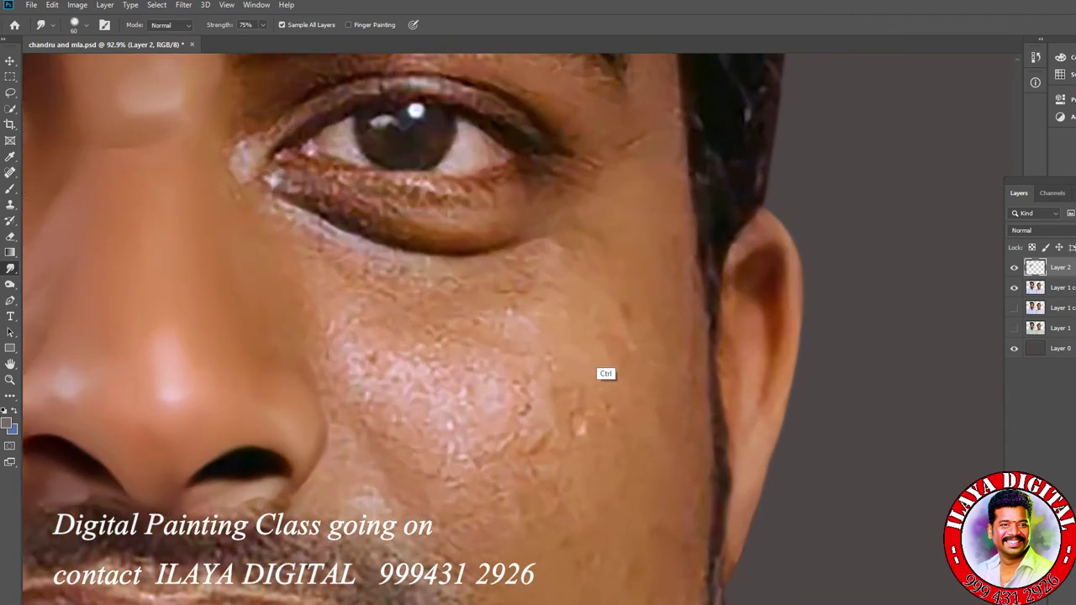
{"action": "scroll", "coordinate": [500, 365], "scroll_direction": "up", "scroll_amount": 3}
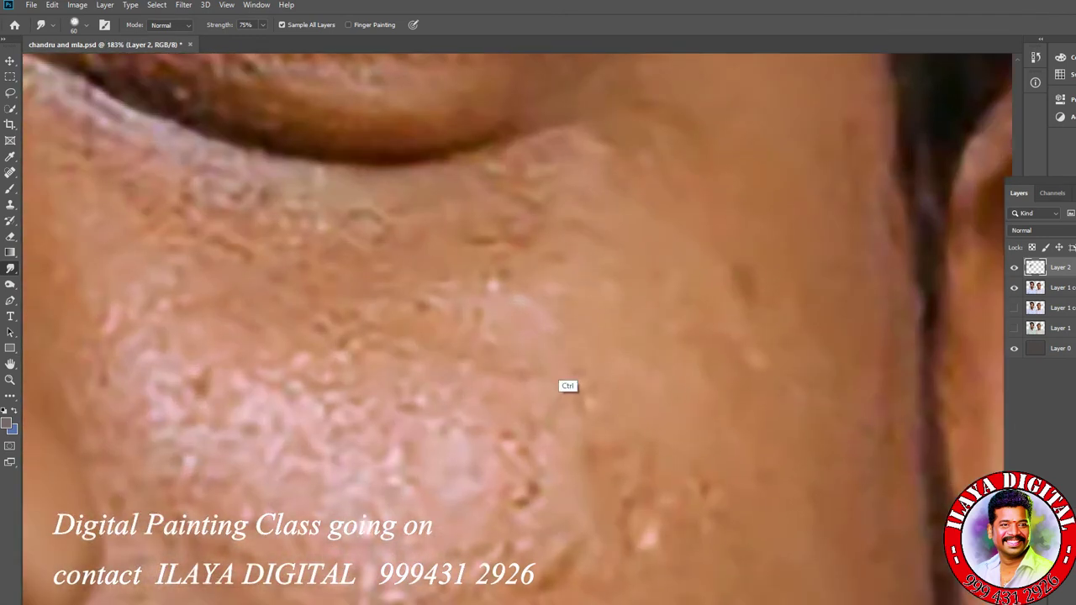
{"action": "scroll", "coordinate": [572, 384], "scroll_direction": "down", "scroll_amount": 1}
{"action": "left_click_drag", "start_coordinate": [572, 385], "coordinate": [629, 403]}
{"action": "mouse_move", "coordinate": [630, 332]}
{"action": "left_mouse_down"}
{"action": "mouse_move", "coordinate": [598, 340]}
{"action": "mouse_move", "coordinate": [338, 223]}
{"action": "left_mouse_up"}
{"action": "left_click_drag", "start_coordinate": [698, 278], "coordinate": [708, 285]}
{"action": "mouse_move", "coordinate": [845, 262]}
{"action": "left_mouse_down"}
{"action": "mouse_move", "coordinate": [798, 274]}
{"action": "mouse_move", "coordinate": [378, 231]}
{"action": "mouse_move", "coordinate": [316, 202]}
{"action": "left_mouse_up"}
{"action": "left_click_drag", "start_coordinate": [647, 307], "coordinate": [606, 296]}
{"action": "left_click_drag", "start_coordinate": [925, 282], "coordinate": [899, 302]}
{"action": "mouse_move", "coordinate": [782, 229]}
{"action": "left_mouse_down"}
{"action": "mouse_move", "coordinate": [605, 246]}
{"action": "mouse_move", "coordinate": [445, 197]}
{"action": "left_mouse_up"}
{"action": "left_click_drag", "start_coordinate": [597, 232], "coordinate": [673, 236]}
{"action": "left_click_drag", "start_coordinate": [857, 215], "coordinate": [819, 244]}
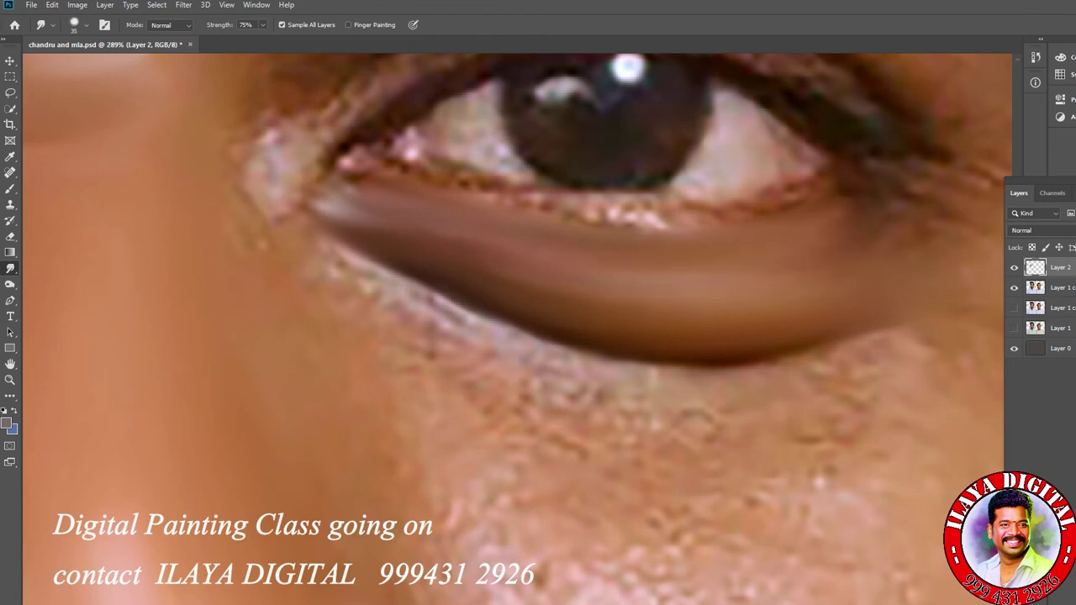
- Smooth the pale rim along the underside of the image-right eye bag with a size-25 Smudge brush
{"action": "mouse_move", "coordinate": [396, 275]}
{"action": "left_mouse_down"}
{"action": "mouse_move", "coordinate": [475, 309]}
{"action": "mouse_move", "coordinate": [472, 298]}
{"action": "left_mouse_up"}
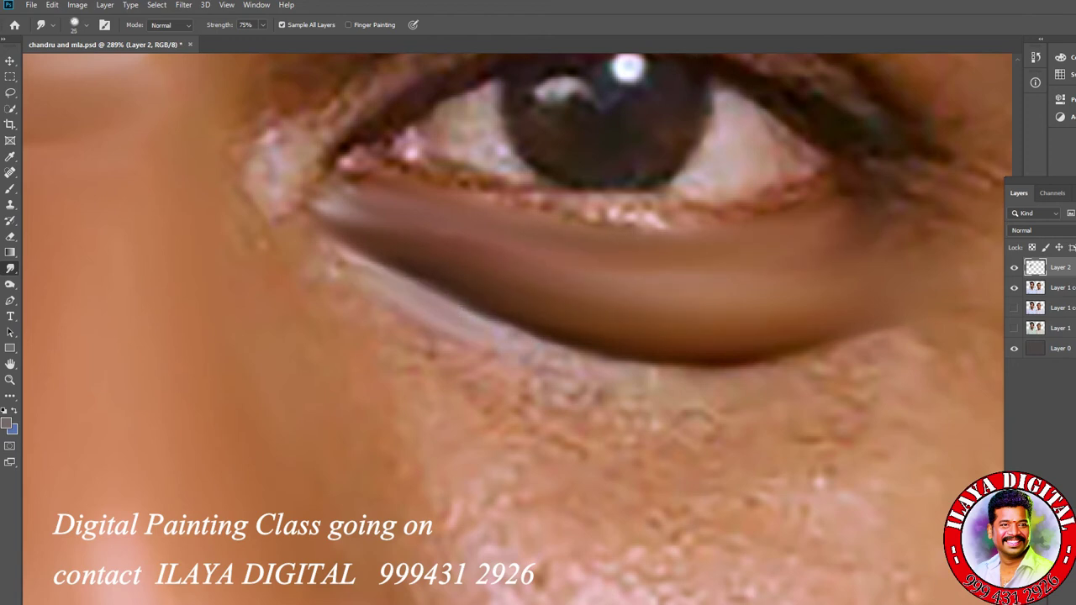
{"action": "left_click_drag", "start_coordinate": [362, 260], "coordinate": [689, 362]}
{"action": "left_click_drag", "start_coordinate": [551, 327], "coordinate": [601, 299]}
{"action": "left_click_drag", "start_coordinate": [714, 345], "coordinate": [753, 345]}
- Blend the skin just below the image-right eye bag and beneath the eye's inner corner with slightly larger brush sizes
{"action": "key", "text": "bracketright"}
{"action": "mouse_move", "coordinate": [471, 307]}
{"action": "left_mouse_down"}
{"action": "mouse_move", "coordinate": [605, 353]}
{"action": "mouse_move", "coordinate": [828, 375]}
{"action": "left_mouse_up"}
{"action": "left_click_drag", "start_coordinate": [841, 336], "coordinate": [929, 345]}
{"action": "mouse_move", "coordinate": [706, 370]}
{"action": "left_mouse_down"}
{"action": "mouse_move", "coordinate": [883, 336]}
{"action": "mouse_move", "coordinate": [824, 329]}
{"action": "left_mouse_up"}
{"action": "left_click_drag", "start_coordinate": [626, 357], "coordinate": [710, 365]}
{"action": "key", "text": "bracketright"}
{"action": "left_click_drag", "start_coordinate": [344, 294], "coordinate": [307, 239]}
{"action": "left_click_drag", "start_coordinate": [382, 290], "coordinate": [311, 238]}
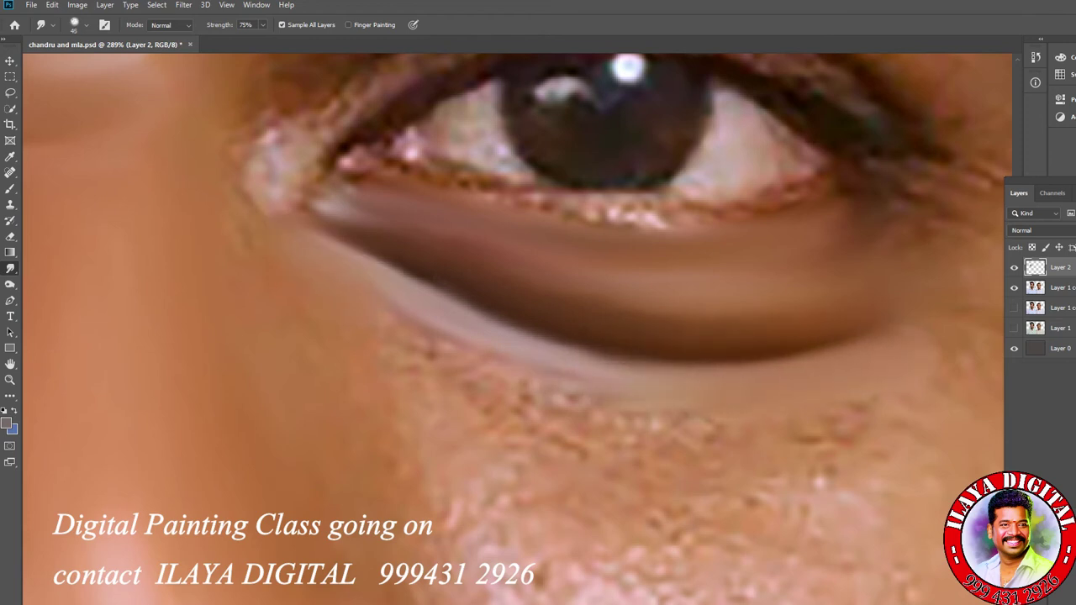
- Smooth the skin between the image-right eye and the sideburn, down the outer cheek, with Smudge brush sizes of 50 to 80
{"action": "scroll", "coordinate": [379, 68], "scroll_direction": "down", "scroll_amount": 3}
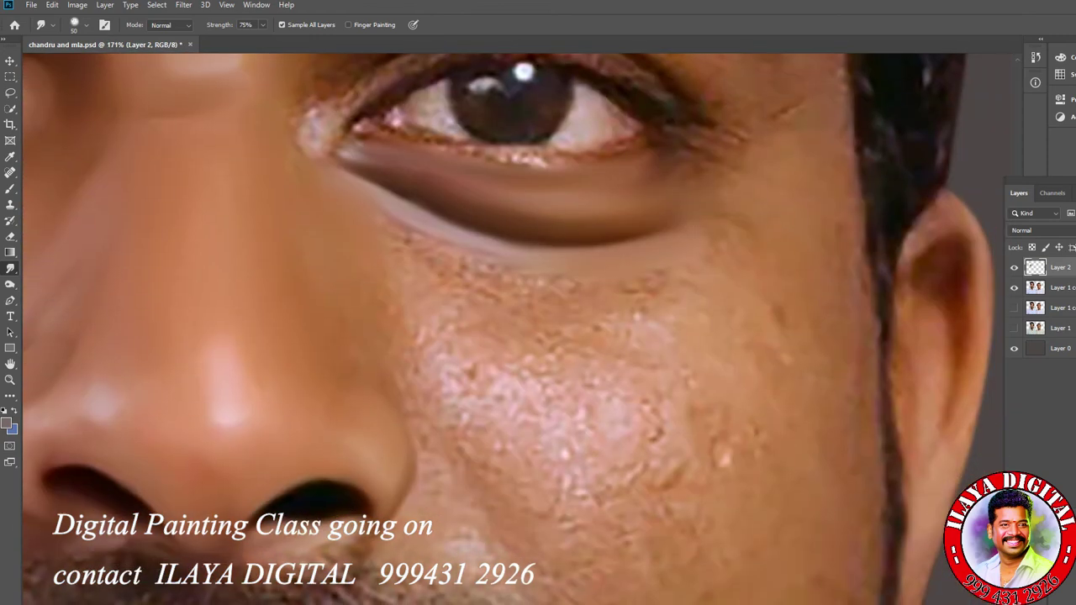
{"action": "left_click_drag", "start_coordinate": [864, 243], "coordinate": [863, 290]}
{"action": "left_click_drag", "start_coordinate": [780, 309], "coordinate": [779, 345]}
{"action": "left_click_drag", "start_coordinate": [748, 231], "coordinate": [723, 168]}
{"action": "left_click_drag", "start_coordinate": [763, 304], "coordinate": [763, 313]}
{"action": "left_click_drag", "start_coordinate": [755, 423], "coordinate": [766, 453]}
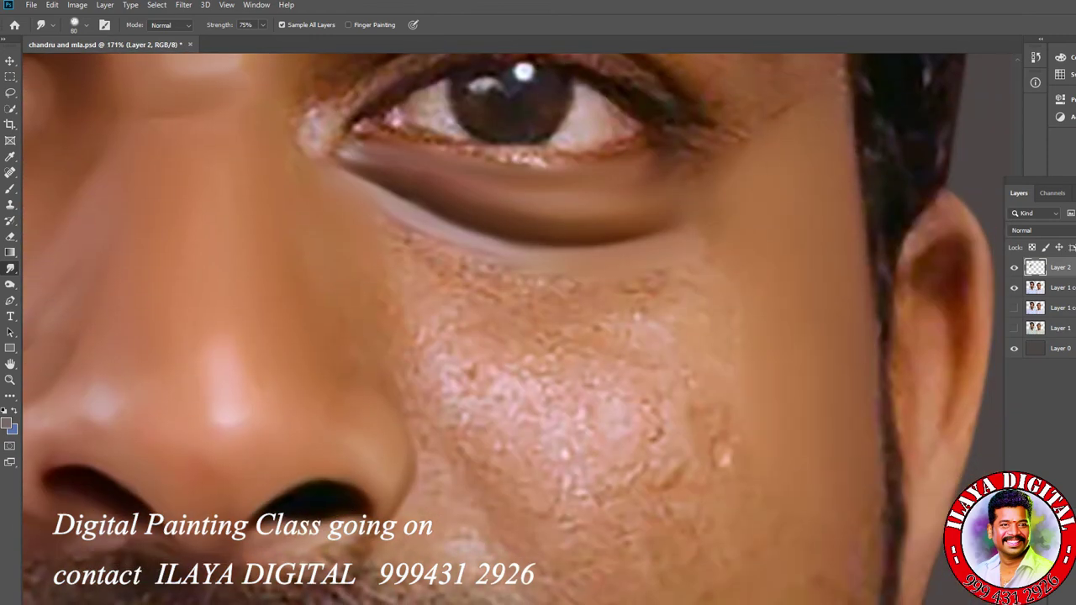
- Smudge the lower outer image-right cheek and jaw smooth beside the earlobe with a size-80 brush
{"action": "left_click_drag", "start_coordinate": [538, 337], "coordinate": [471, 126]}
{"action": "left_click_drag", "start_coordinate": [817, 362], "coordinate": [809, 481]}
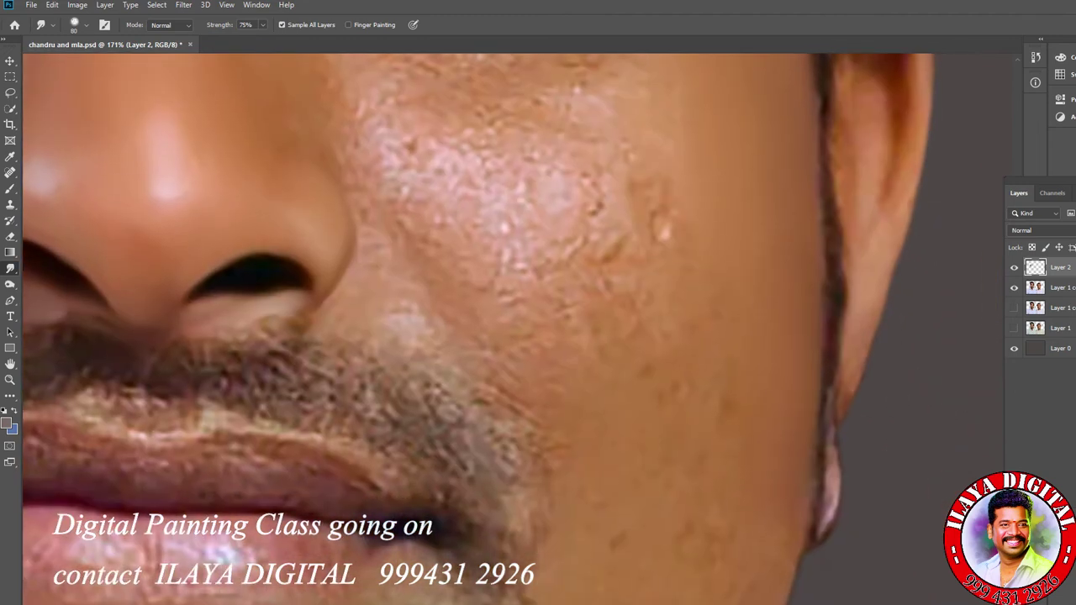
{"action": "left_click_drag", "start_coordinate": [614, 538], "coordinate": [623, 545]}
{"action": "scroll", "coordinate": [668, 433], "scroll_direction": "down", "scroll_amount": 4}
{"action": "scroll", "coordinate": [667, 432], "scroll_direction": "up", "scroll_amount": 1}
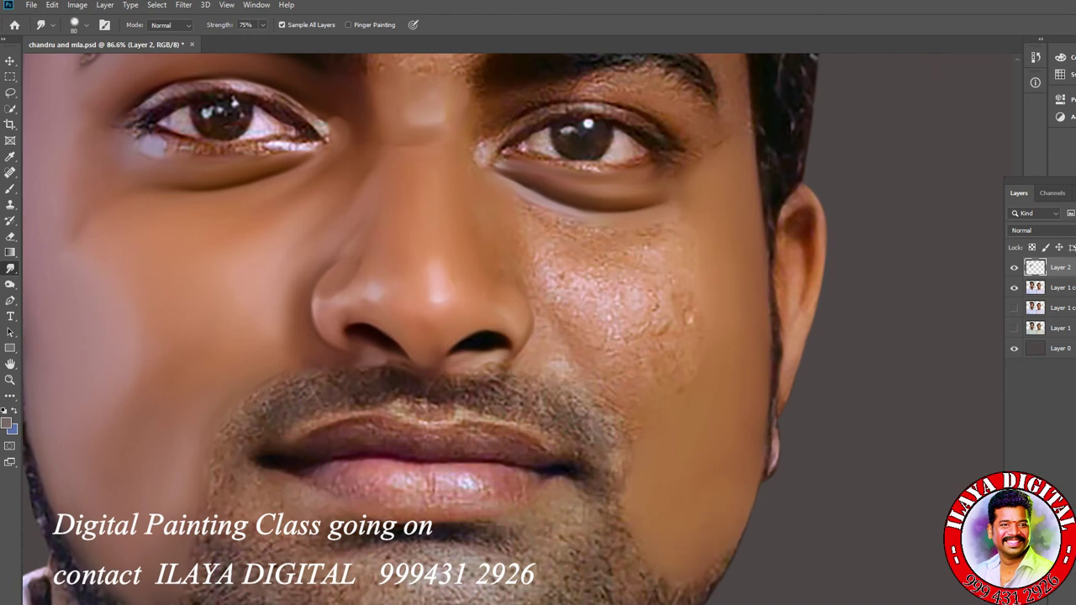
{"action": "scroll", "coordinate": [644, 394], "scroll_direction": "up", "scroll_amount": 4}
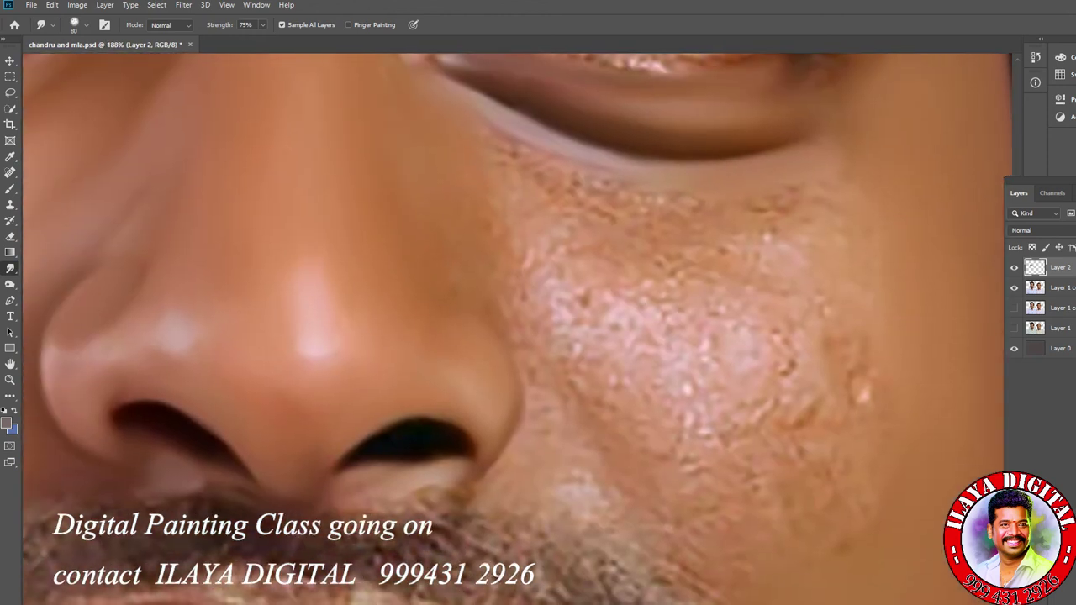
- Smudge the image-right cheek crease, the adjoining side of the nose and the skin directly under the eye bag smooth
{"action": "left_click_drag", "start_coordinate": [585, 388], "coordinate": [544, 350]}
{"action": "key", "text": "bracketright"}
{"action": "key", "text": "bracketright"}
{"action": "key", "text": "bracketright"}
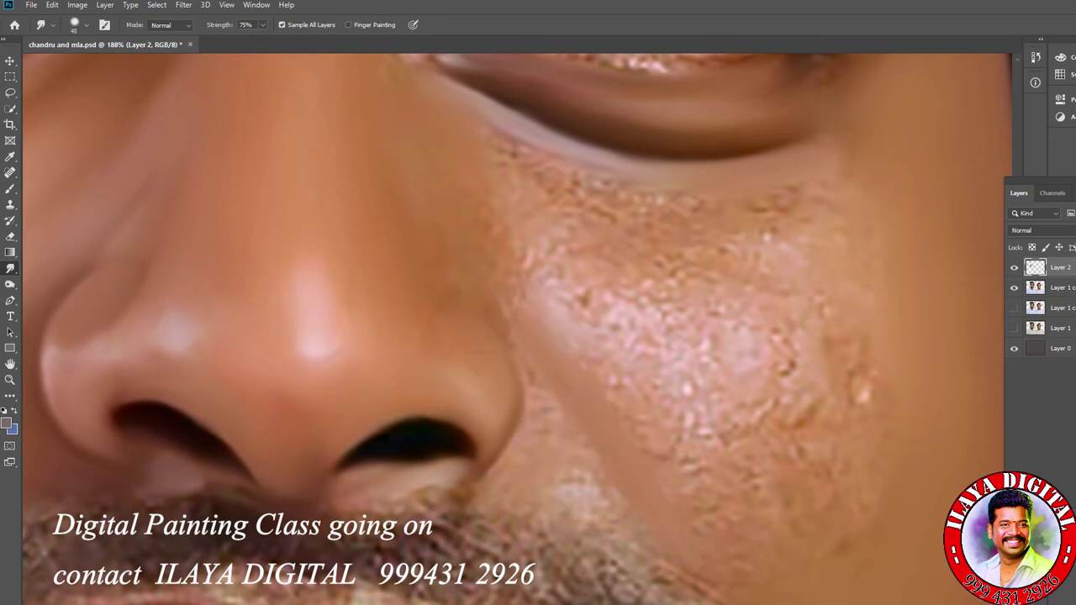
{"action": "left_click_drag", "start_coordinate": [525, 304], "coordinate": [502, 303]}
{"action": "left_click_drag", "start_coordinate": [319, 346], "coordinate": [306, 338]}
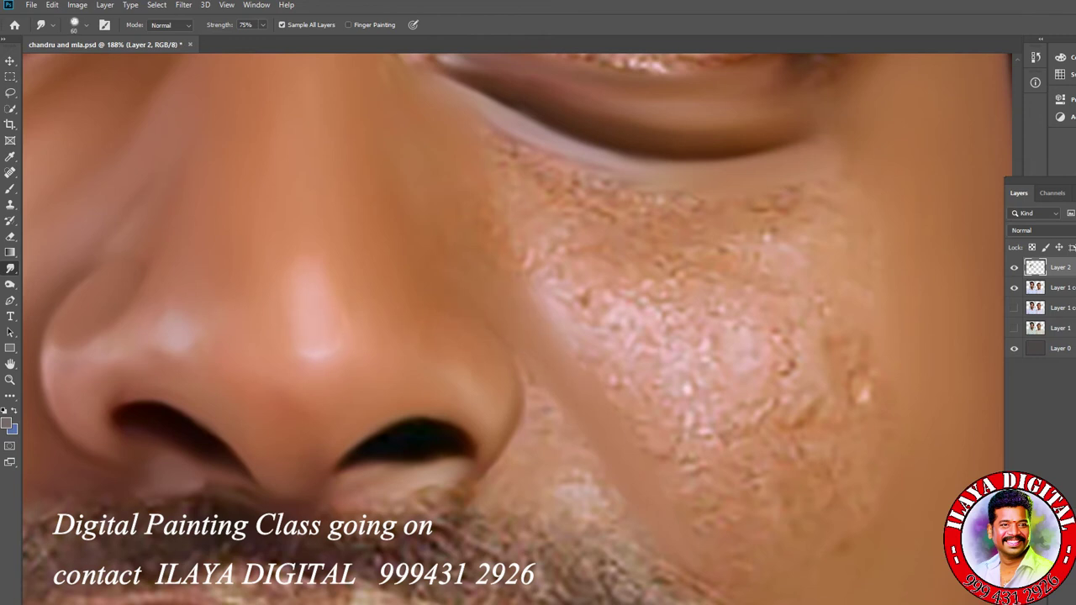
{"action": "left_click_drag", "start_coordinate": [509, 148], "coordinate": [673, 200]}
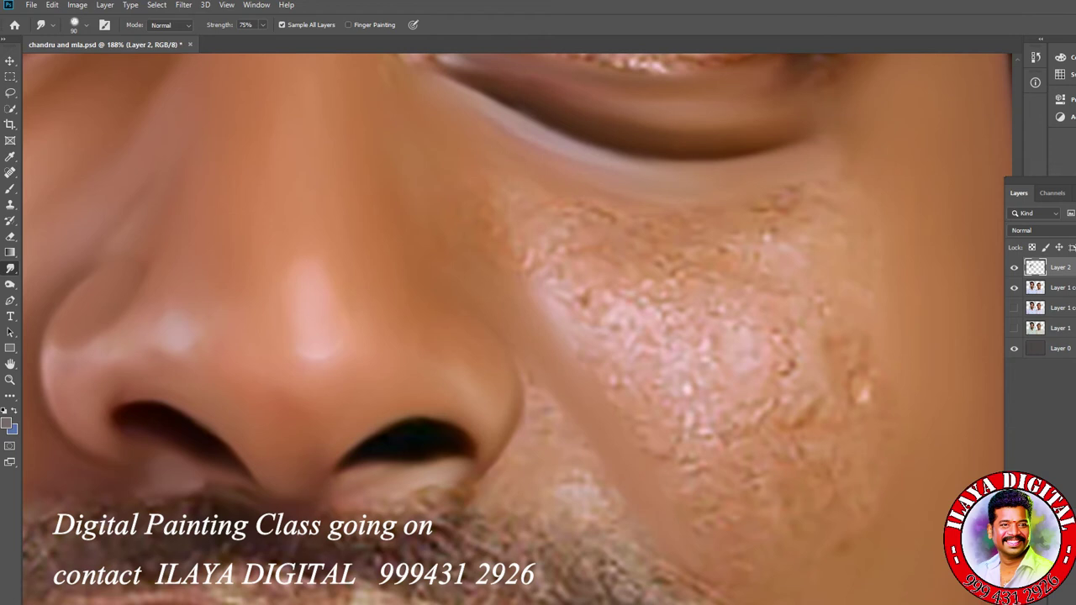
- Smooth the outer and lower skin texture of the image-right cheek with a much larger Smudge brush
{"action": "key", "text": "bracketright"}
{"action": "key", "text": "bracketright"}
{"action": "key", "text": "bracketright"}
{"action": "key", "text": "bracketright"}
{"action": "key", "text": "bracketright"}
{"action": "key", "text": "bracketright"}
{"action": "left_click_drag", "start_coordinate": [861, 393], "coordinate": [827, 348]}
{"action": "mouse_move", "coordinate": [846, 467]}
{"action": "left_mouse_down"}
{"action": "mouse_move", "coordinate": [829, 507]}
{"action": "mouse_move", "coordinate": [738, 538]}
{"action": "left_mouse_up"}
- Blend the lower edge of the image-right cheek highlight upward with a smaller Smudge brush
{"action": "key", "text": "bracketleft"}
{"action": "key", "text": "bracketleft"}
{"action": "key", "text": "bracketleft"}
{"action": "key", "text": "bracketleft"}
{"action": "key", "text": "bracketleft"}
{"action": "key", "text": "bracketleft"}
{"action": "left_click_drag", "start_coordinate": [700, 476], "coordinate": [694, 416]}
{"action": "left_click_drag", "start_coordinate": [748, 444], "coordinate": [775, 332]}
- Smudge the upper cheek and the central highlight on the image-right cheek smooth, enlarging the brush from 90 to 200
{"action": "key", "text": "bracketright"}
{"action": "mouse_move", "coordinate": [487, 226]}
{"action": "left_mouse_down"}
{"action": "mouse_move", "coordinate": [612, 215]}
{"action": "mouse_move", "coordinate": [728, 245]}
{"action": "mouse_move", "coordinate": [782, 210]}
{"action": "mouse_move", "coordinate": [744, 328]}
{"action": "left_mouse_up"}
{"action": "key", "text": "bracketright"}
{"action": "key", "text": "bracketright"}
{"action": "key", "text": "bracketleft"}
{"action": "left_click_drag", "start_coordinate": [555, 336], "coordinate": [579, 292]}
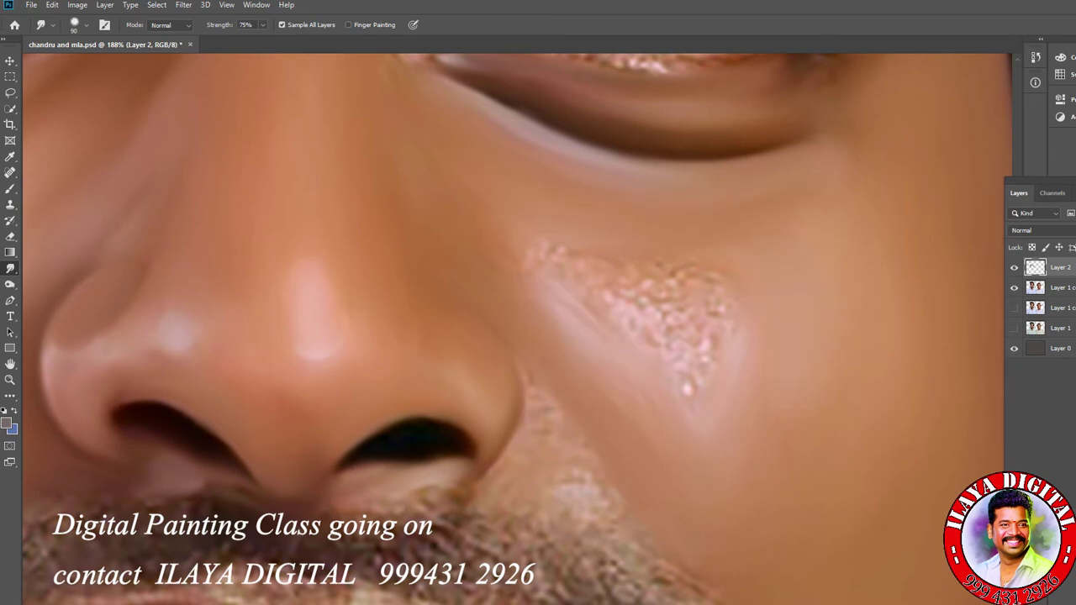
{"action": "key", "text": "bracketright"}
{"action": "key", "text": "bracketright"}
{"action": "key", "text": "bracketright"}
{"action": "mouse_move", "coordinate": [529, 252]}
{"action": "left_mouse_down"}
{"action": "mouse_move", "coordinate": [664, 324]}
{"action": "mouse_move", "coordinate": [690, 396]}
{"action": "left_mouse_up"}
{"action": "left_click_drag", "start_coordinate": [723, 340], "coordinate": [782, 420]}
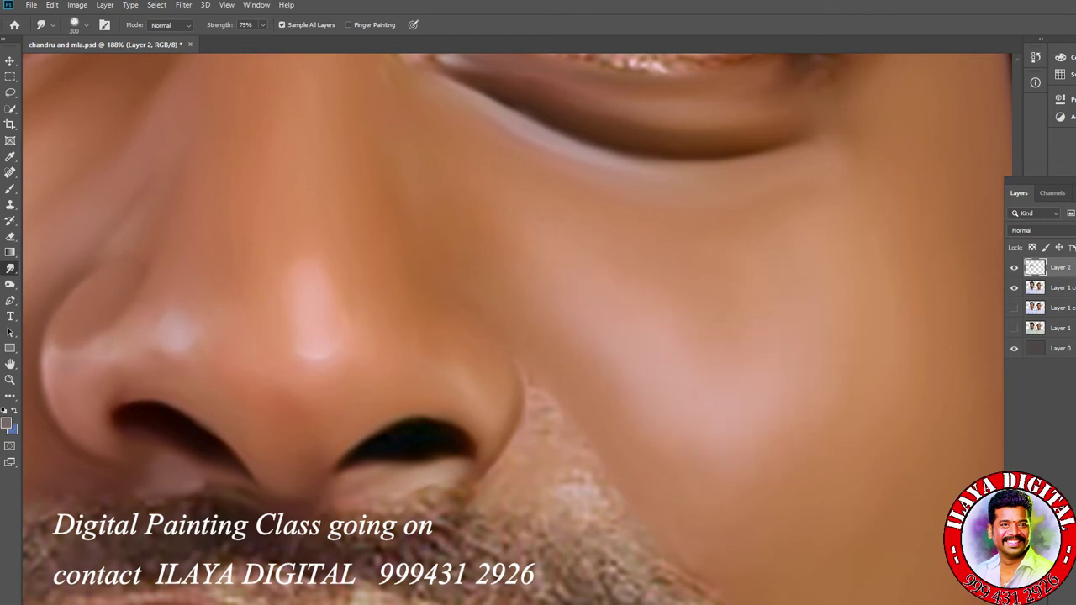
- Examine the smoothed face at several zoom levels and compare it with and without the smudge layer
{"action": "scroll", "coordinate": [685, 399], "scroll_direction": "down", "scroll_amount": 5}
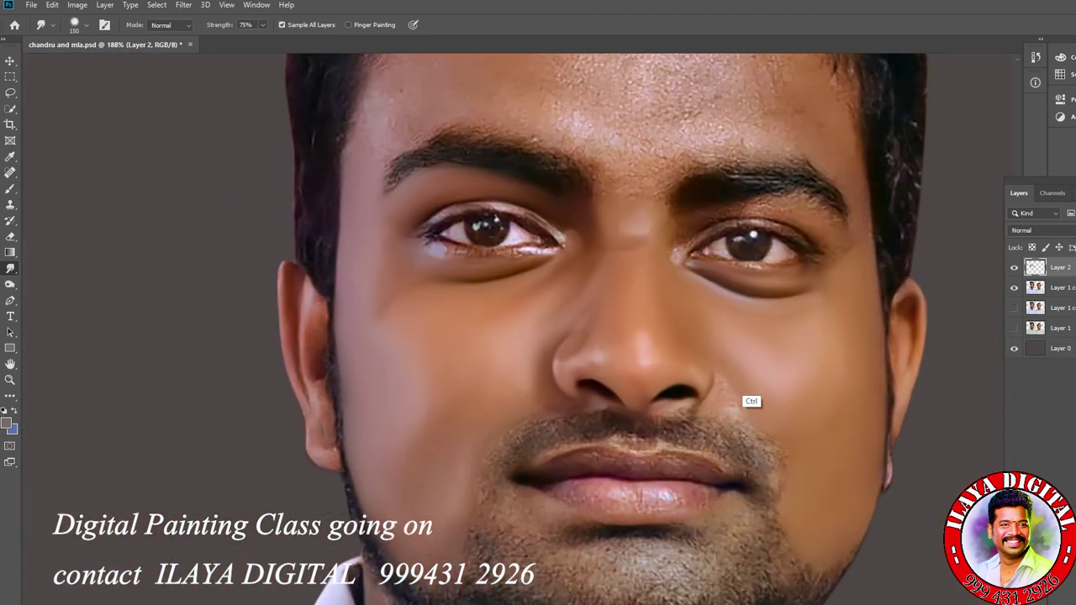
{"action": "scroll", "coordinate": [614, 413], "scroll_direction": "up", "scroll_amount": 6}
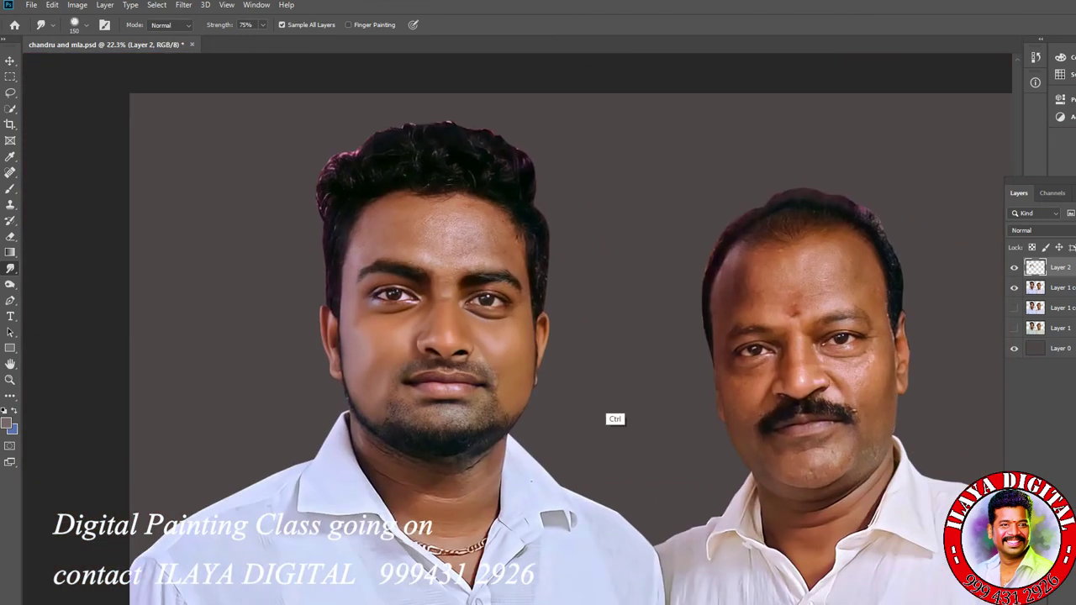
{"action": "scroll", "coordinate": [639, 416], "scroll_direction": "down", "scroll_amount": 4}
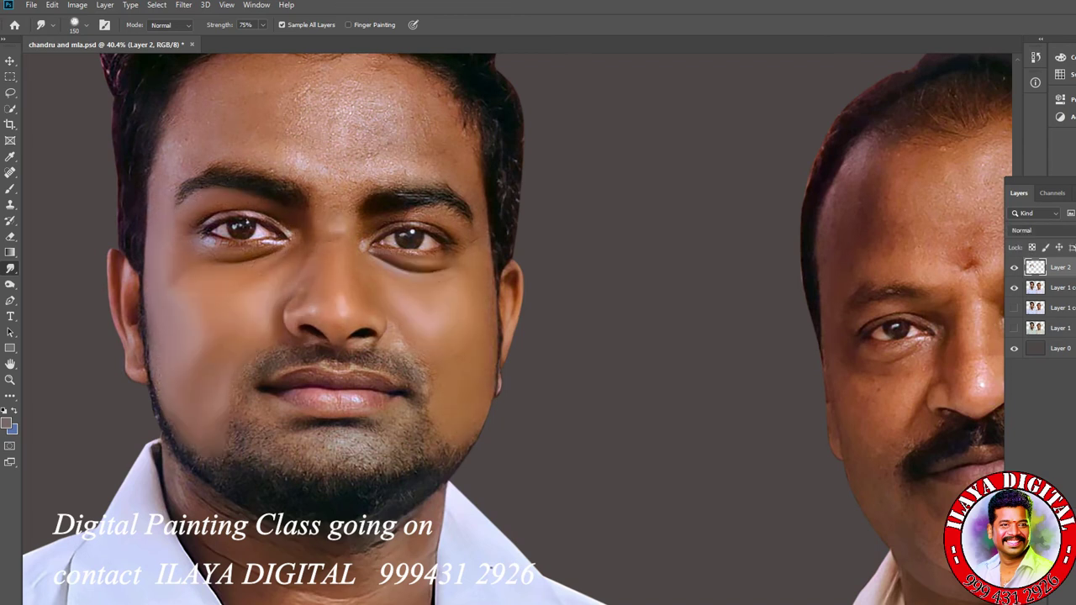
{"action": "key", "text": "ctrl"}
{"action": "scroll", "coordinate": [542, 365], "scroll_direction": "up", "scroll_amount": 2}
{"action": "key", "text": "ctrl+comma"}
{"action": "key", "text": "ctrl+comma"}
{"action": "scroll", "coordinate": [595, 377], "scroll_direction": "up", "scroll_amount": 3}
- Erase a patch of smudging on the image-right side of the nose, re-blend it with the Smudge tool, and compare the whole face
{"action": "key", "text": "e"}
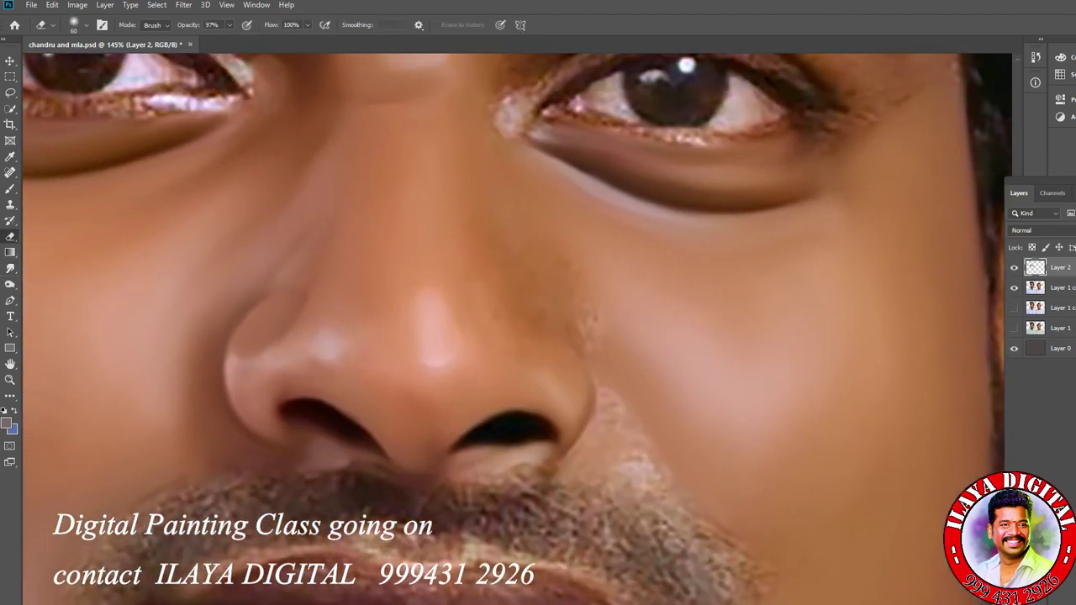
{"action": "key", "text": "r"}
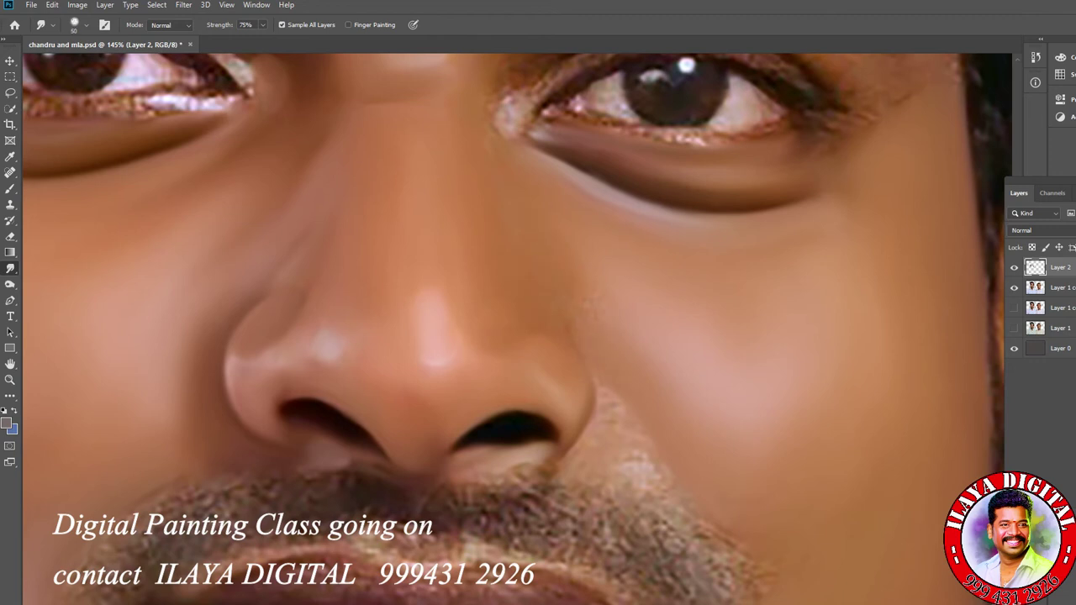
{"action": "key", "text": "ctrl+0"}
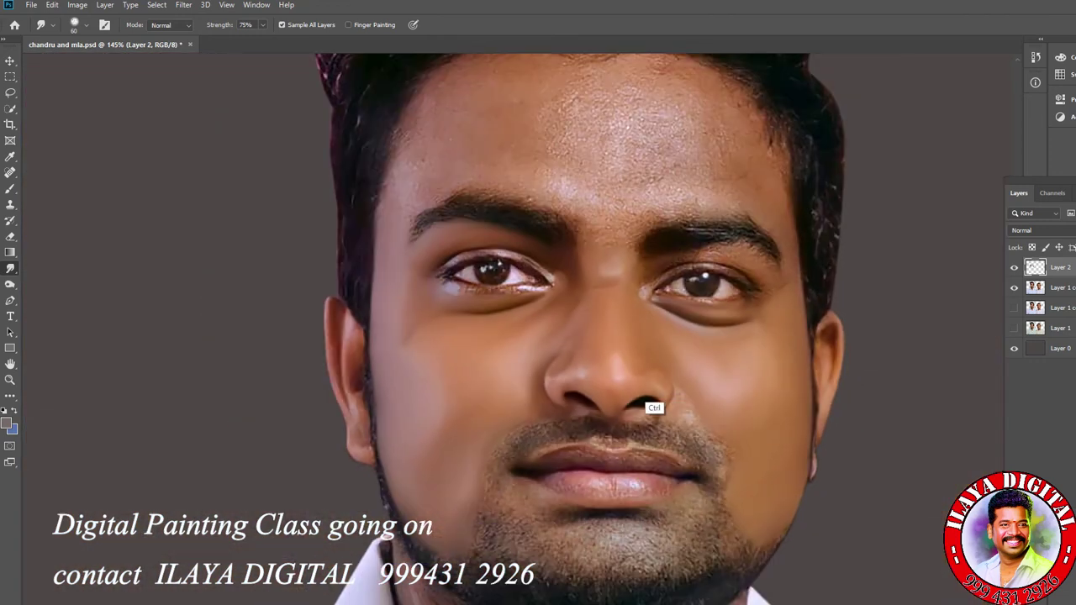
{"action": "key", "text": "ctrl+comma"}
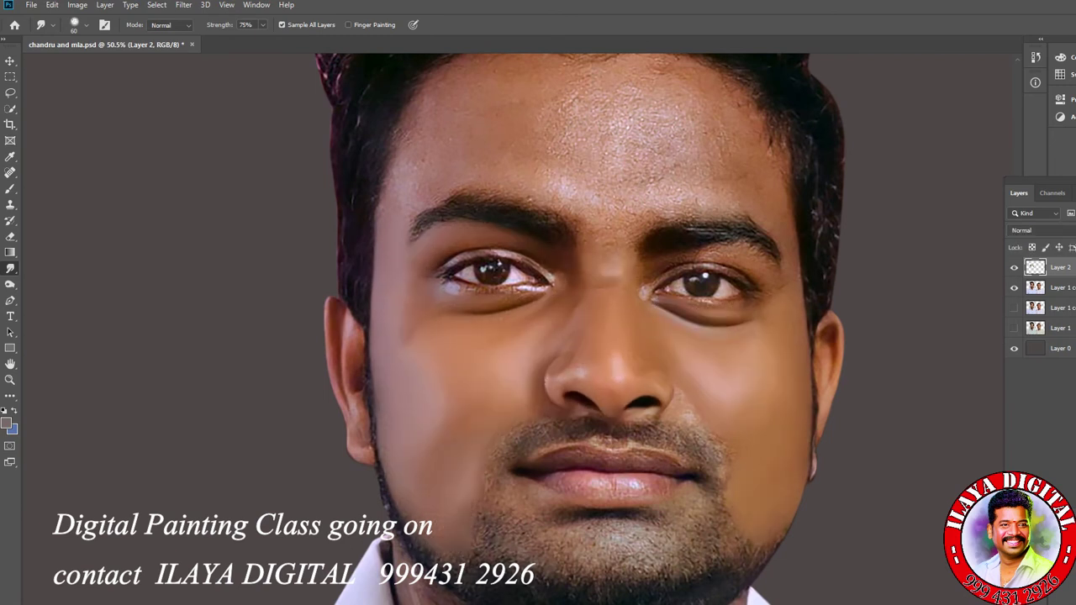
{"action": "key", "text": "e"}
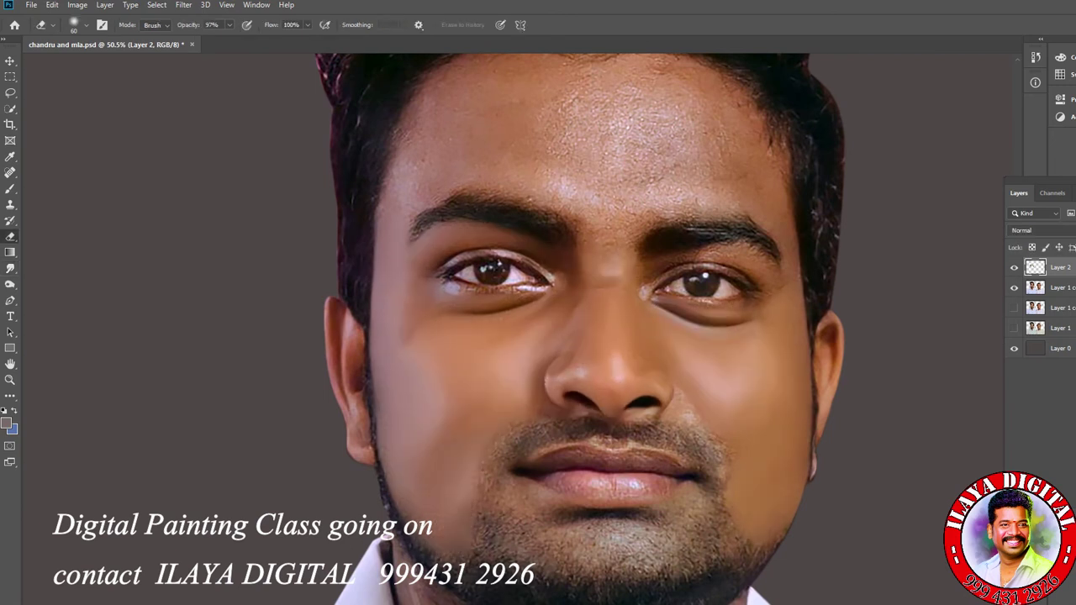
{"action": "scroll", "coordinate": [732, 437], "scroll_direction": "up", "scroll_amount": 8}
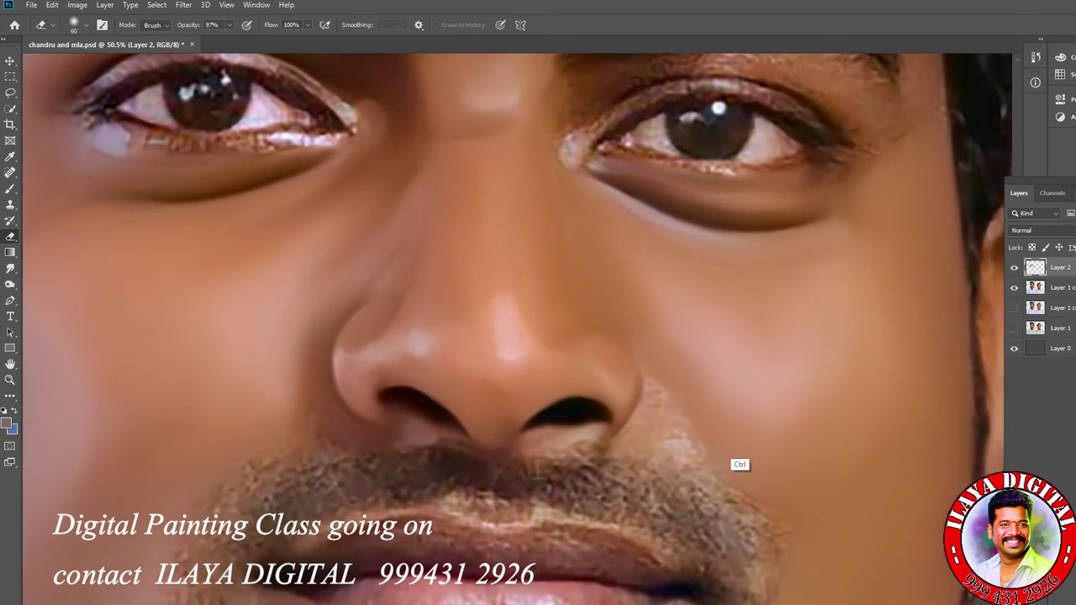
{"action": "key", "text": "r"}
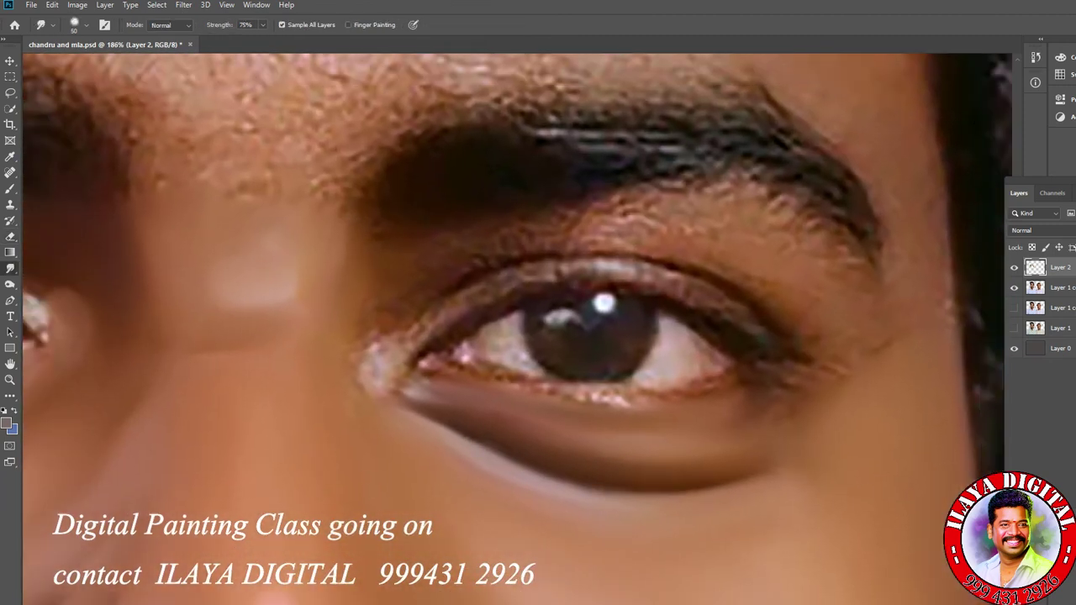
- Smooth the skin around the inner corner of the image-right eye with a reduced Smudge brush
{"action": "key", "text": "bracketleft"}
{"action": "key", "text": "bracketleft"}
{"action": "key", "text": "bracketleft"}
{"action": "key", "text": "bracketleft"}
{"action": "mouse_move", "coordinate": [336, 336]}
{"action": "left_mouse_down"}
{"action": "mouse_move", "coordinate": [383, 360]}
{"action": "mouse_move", "coordinate": [380, 392]}
{"action": "left_mouse_up"}
{"action": "key", "text": "bracketright"}
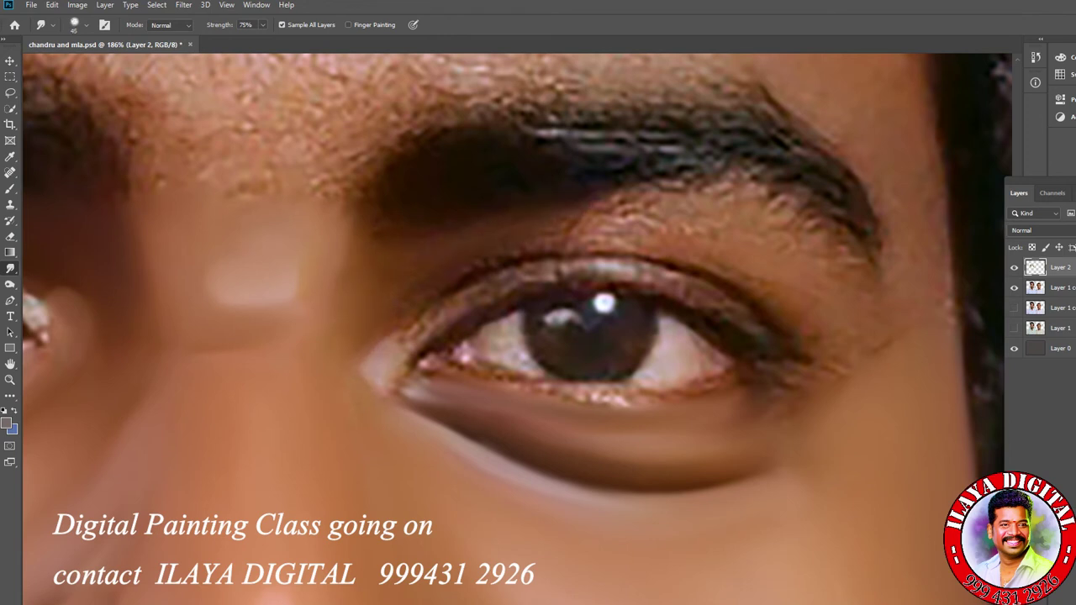
- Smudge the skin between the image-right eyebrow and upper eyelid, and outside the brow's tail, with brush sizes up to 60
{"action": "left_click_drag", "start_coordinate": [582, 237], "coordinate": [641, 208]}
{"action": "key", "text": "bracketright"}
{"action": "left_click_drag", "start_coordinate": [564, 219], "coordinate": [682, 276]}
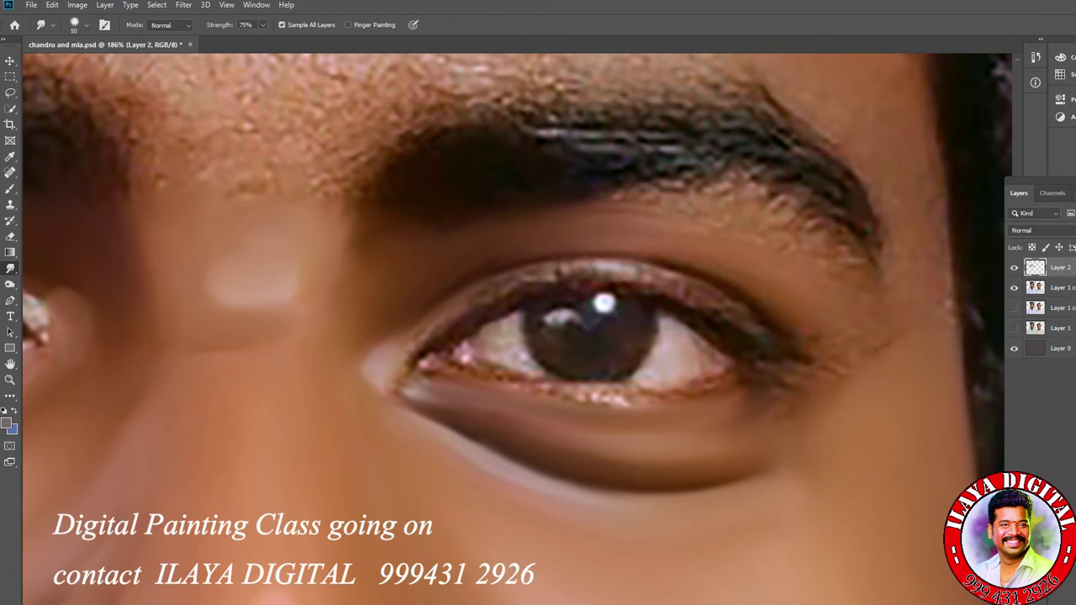
{"action": "mouse_move", "coordinate": [782, 249]}
{"action": "left_mouse_down"}
{"action": "mouse_move", "coordinate": [841, 246]}
{"action": "mouse_move", "coordinate": [761, 209]}
{"action": "left_mouse_up"}
{"action": "left_click_drag", "start_coordinate": [685, 188], "coordinate": [648, 201]}
{"action": "left_click_drag", "start_coordinate": [727, 178], "coordinate": [643, 199]}
{"action": "left_click_drag", "start_coordinate": [740, 180], "coordinate": [809, 217]}
{"action": "key", "text": "bracketright"}
{"action": "key", "text": "bracketright"}
{"action": "left_click_drag", "start_coordinate": [523, 244], "coordinate": [609, 210]}
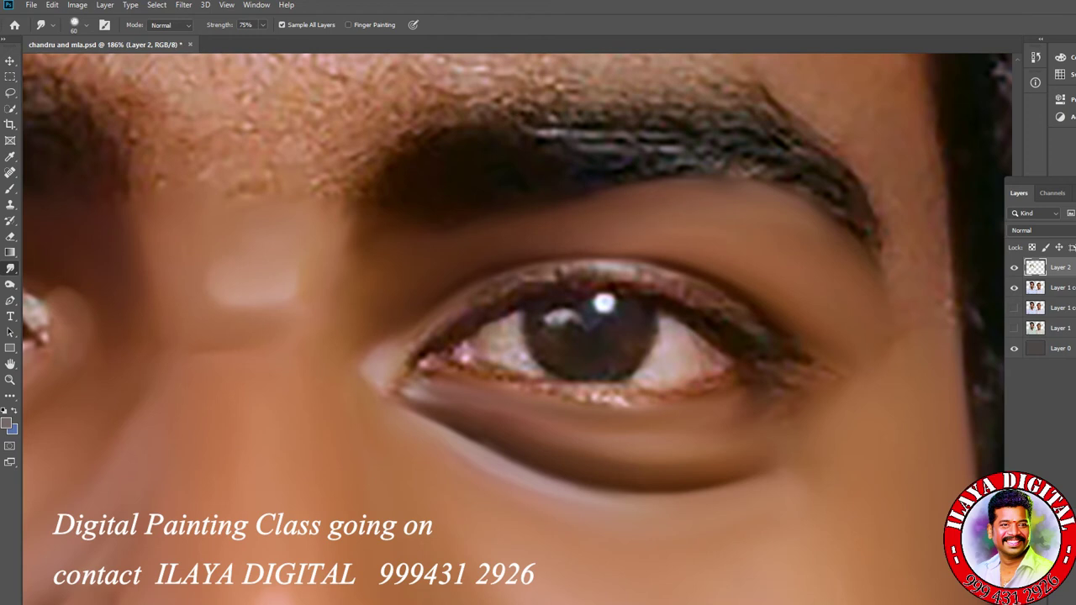
{"action": "left_click_drag", "start_coordinate": [882, 227], "coordinate": [817, 102]}
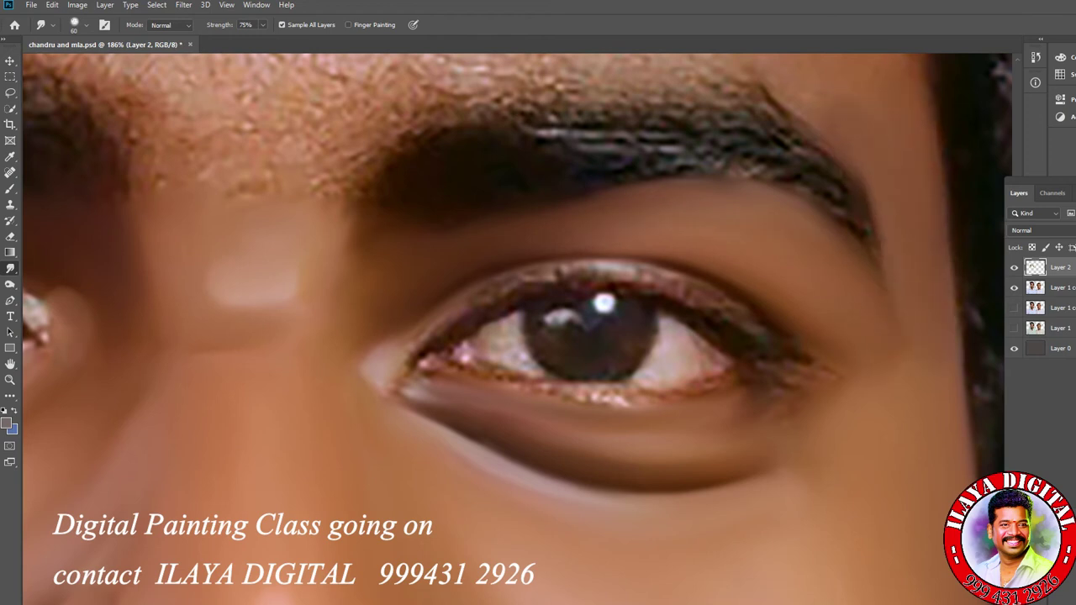
- Smooth the inner corner, upper eyelid and outer corner of the image-right eye with Smudge brush sizes of 25 to 30
{"action": "key", "text": "bracketleft"}
{"action": "left_click_drag", "start_coordinate": [370, 367], "coordinate": [454, 397]}
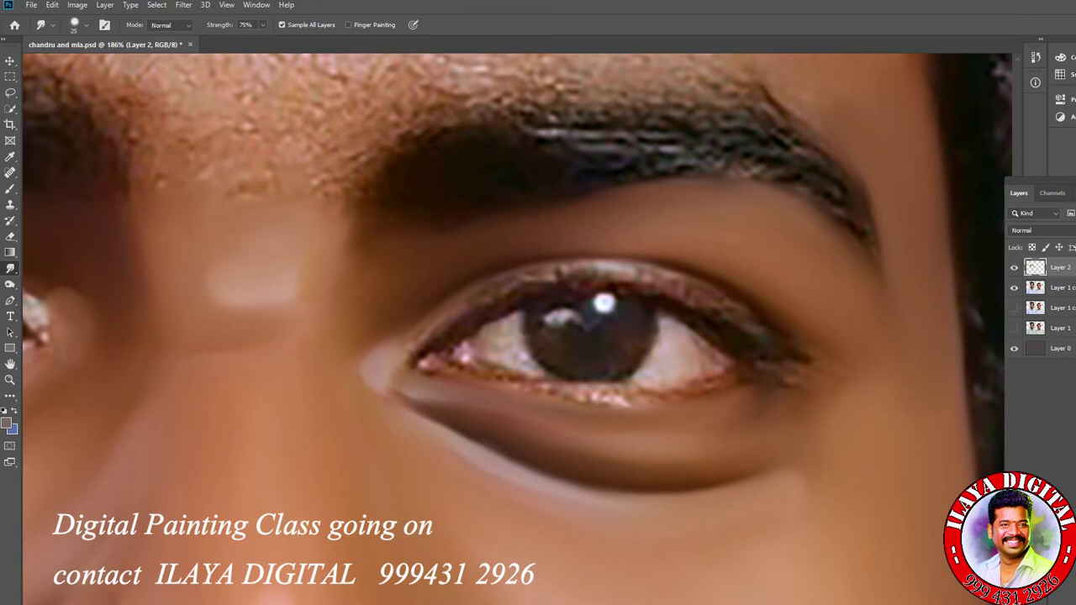
{"action": "left_click_drag", "start_coordinate": [523, 277], "coordinate": [410, 345]}
{"action": "key", "text": "bracketright"}
{"action": "mouse_move", "coordinate": [475, 299]}
{"action": "left_mouse_down"}
{"action": "mouse_move", "coordinate": [597, 263]}
{"action": "mouse_move", "coordinate": [739, 302]}
{"action": "mouse_move", "coordinate": [664, 280]}
{"action": "mouse_move", "coordinate": [698, 284]}
{"action": "mouse_move", "coordinate": [727, 320]}
{"action": "left_mouse_up"}
{"action": "mouse_move", "coordinate": [647, 273]}
{"action": "left_mouse_down"}
{"action": "mouse_move", "coordinate": [735, 294]}
{"action": "mouse_move", "coordinate": [648, 273]}
{"action": "left_mouse_up"}
{"action": "left_click_drag", "start_coordinate": [737, 307], "coordinate": [769, 331]}
{"action": "mouse_move", "coordinate": [637, 276]}
{"action": "left_mouse_down"}
{"action": "mouse_move", "coordinate": [580, 277]}
{"action": "mouse_move", "coordinate": [666, 266]}
{"action": "mouse_move", "coordinate": [716, 286]}
{"action": "left_mouse_up"}
{"action": "mouse_move", "coordinate": [794, 360]}
{"action": "left_mouse_down"}
{"action": "mouse_move", "coordinate": [828, 358]}
{"action": "mouse_move", "coordinate": [811, 346]}
{"action": "left_mouse_up"}
{"action": "key", "text": "bracketright"}
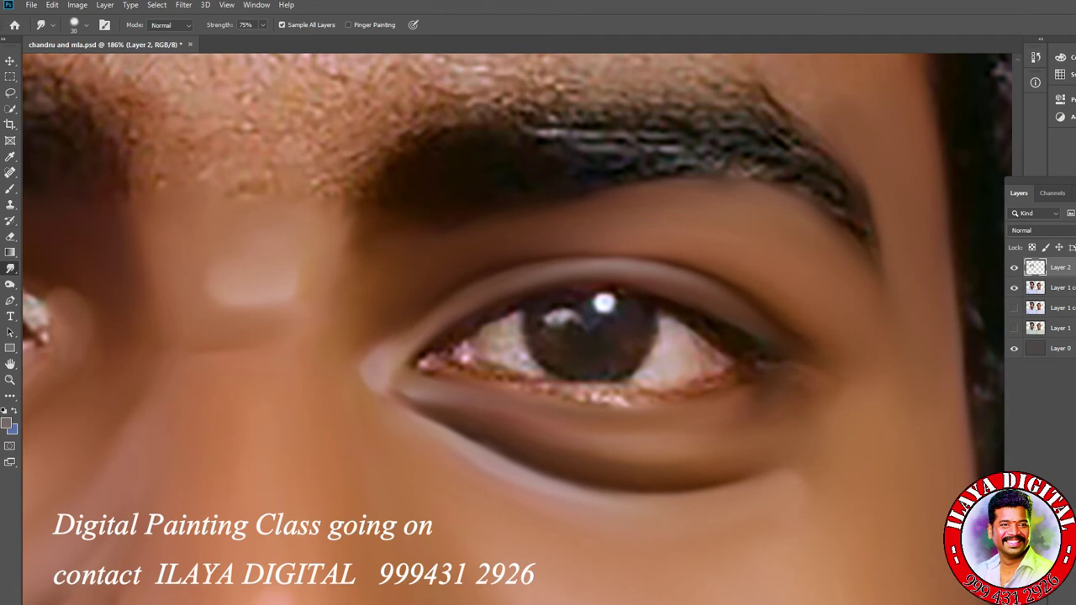
- Smudge the upper eyelid, outer-corner lashes and lower lid of the image-left eye smooth with brush sizes of 30 to 40
{"action": "scroll", "coordinate": [736, 353], "scroll_direction": "down", "scroll_amount": 5}
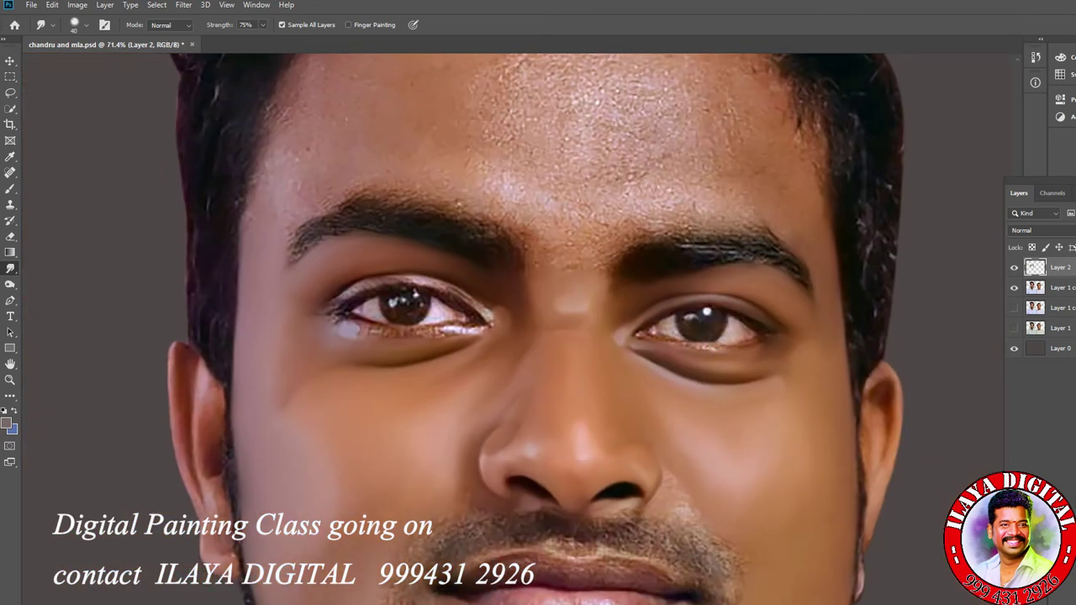
{"action": "scroll", "coordinate": [388, 333], "scroll_direction": "up", "scroll_amount": 5}
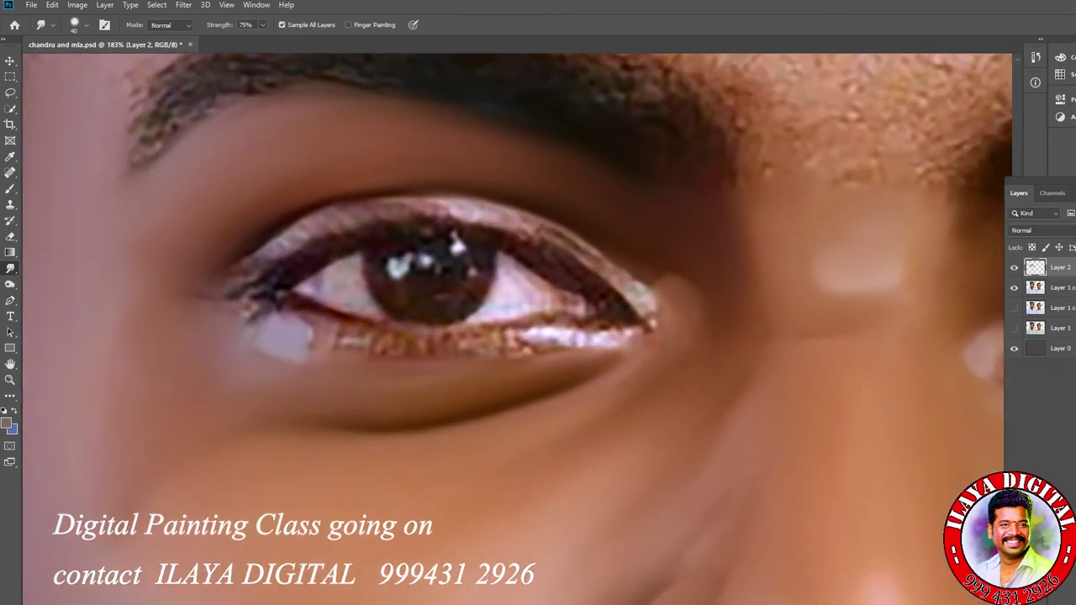
{"action": "mouse_move", "coordinate": [248, 261]}
{"action": "left_mouse_down"}
{"action": "mouse_move", "coordinate": [370, 202]}
{"action": "mouse_move", "coordinate": [504, 219]}
{"action": "mouse_move", "coordinate": [597, 248]}
{"action": "mouse_move", "coordinate": [652, 307]}
{"action": "left_mouse_up"}
{"action": "mouse_move", "coordinate": [487, 220]}
{"action": "left_mouse_down"}
{"action": "mouse_move", "coordinate": [622, 267]}
{"action": "mouse_move", "coordinate": [651, 303]}
{"action": "mouse_move", "coordinate": [653, 328]}
{"action": "mouse_move", "coordinate": [622, 349]}
{"action": "left_mouse_up"}
{"action": "left_click_drag", "start_coordinate": [424, 207], "coordinate": [484, 220]}
{"action": "left_click_drag", "start_coordinate": [303, 239], "coordinate": [428, 209]}
{"action": "mouse_move", "coordinate": [269, 248]}
{"action": "left_mouse_down"}
{"action": "mouse_move", "coordinate": [437, 201]}
{"action": "mouse_move", "coordinate": [551, 231]}
{"action": "mouse_move", "coordinate": [658, 294]}
{"action": "mouse_move", "coordinate": [642, 333]}
{"action": "left_mouse_up"}
{"action": "left_click_drag", "start_coordinate": [246, 319], "coordinate": [261, 295]}
{"action": "mouse_move", "coordinate": [311, 336]}
{"action": "left_mouse_down"}
{"action": "mouse_move", "coordinate": [416, 349]}
{"action": "mouse_move", "coordinate": [542, 343]}
{"action": "left_mouse_up"}
{"action": "mouse_move", "coordinate": [411, 348]}
{"action": "left_mouse_down"}
{"action": "mouse_move", "coordinate": [315, 345]}
{"action": "mouse_move", "coordinate": [635, 329]}
{"action": "mouse_move", "coordinate": [567, 347]}
{"action": "left_mouse_up"}
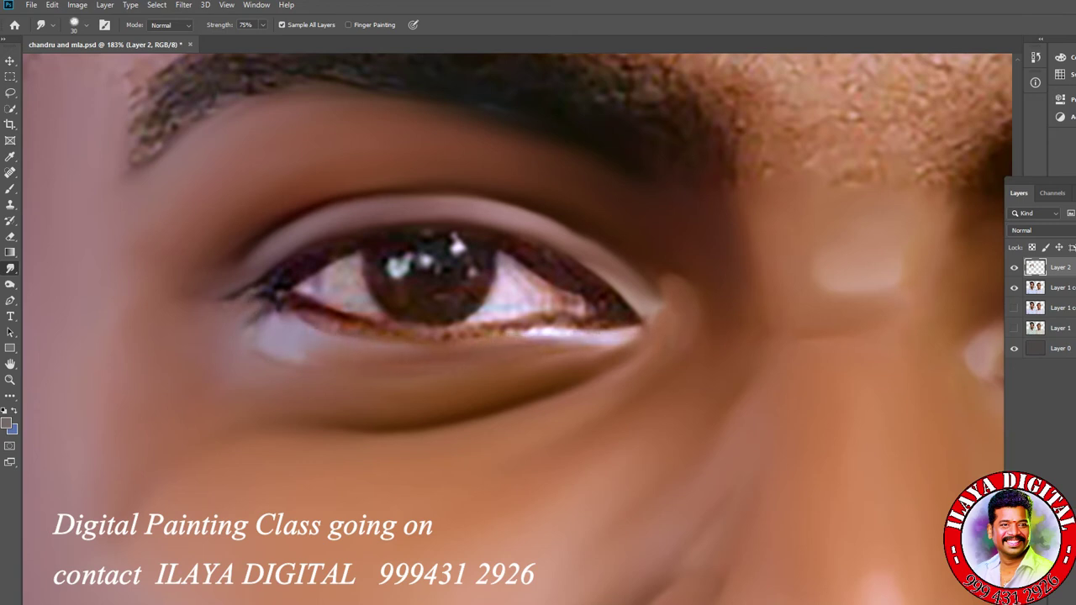
{"action": "left_click_drag", "start_coordinate": [311, 394], "coordinate": [351, 402]}
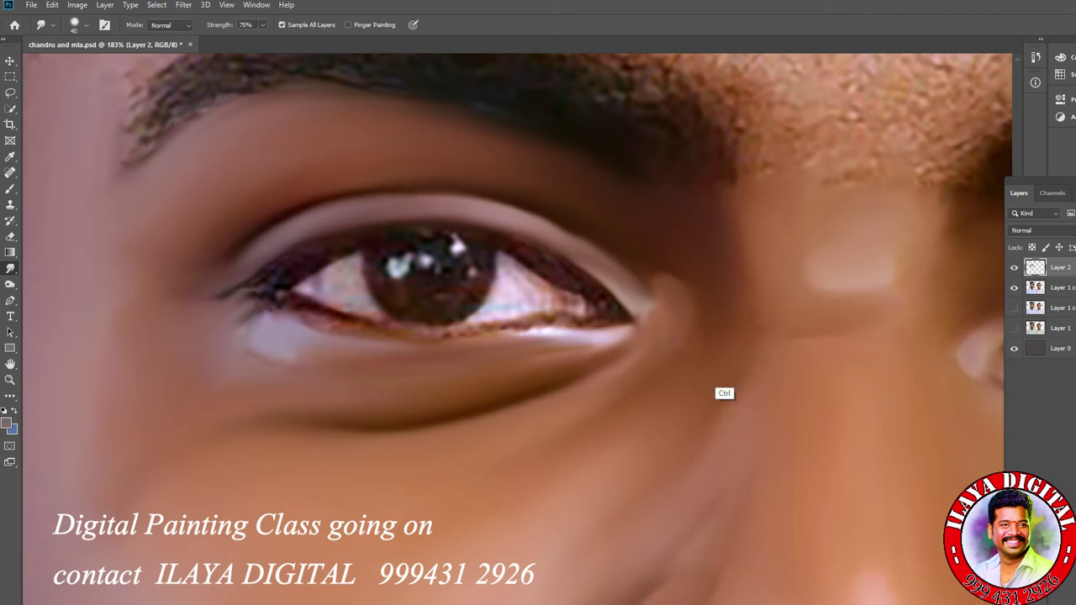
- Smooth the image-left side of the forehead from the hairline to the eyebrow with Smudge brush sizes of 125 to 200
{"action": "scroll", "coordinate": [709, 391], "scroll_direction": "down", "scroll_amount": 10}
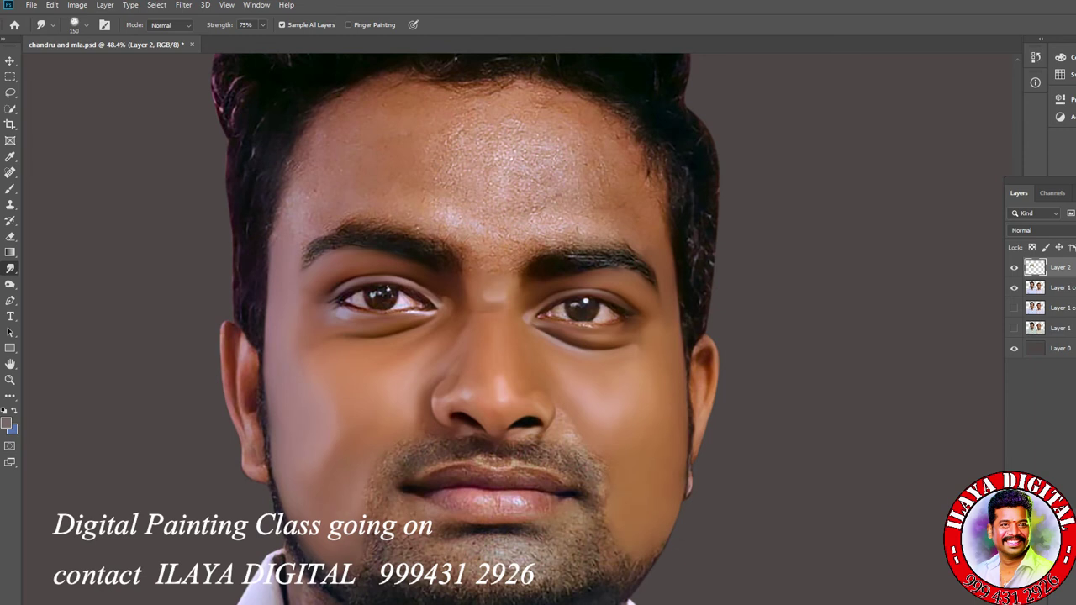
{"action": "scroll", "coordinate": [490, 396], "scroll_direction": "up", "scroll_amount": 5}
{"action": "scroll", "coordinate": [524, 412], "scroll_direction": "up", "scroll_amount": 4}
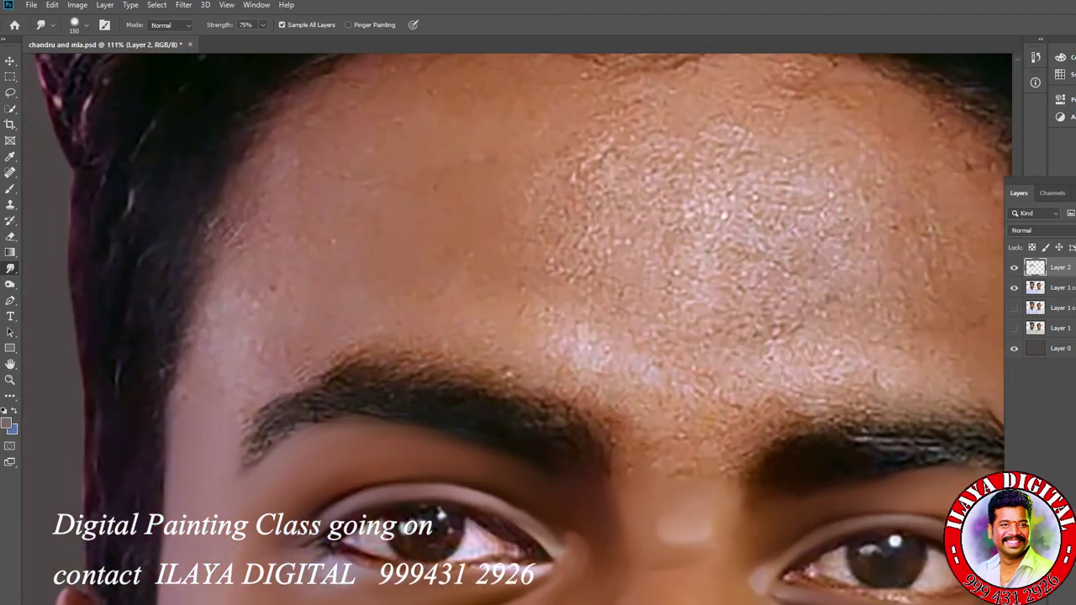
{"action": "mouse_move", "coordinate": [328, 73]}
{"action": "left_mouse_down"}
{"action": "mouse_move", "coordinate": [278, 153]}
{"action": "mouse_move", "coordinate": [180, 391]}
{"action": "left_mouse_up"}
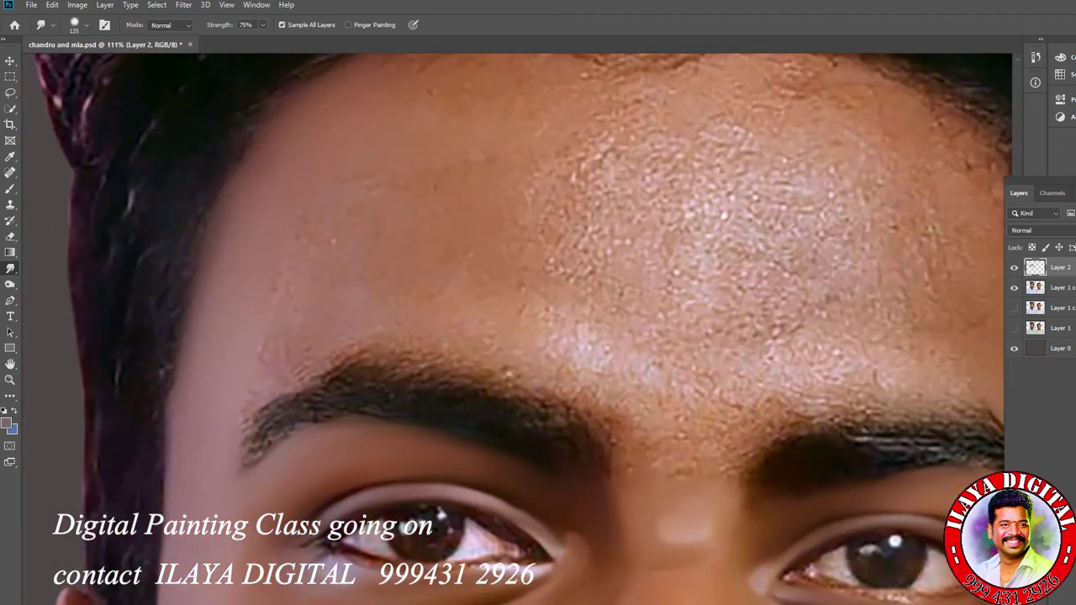
{"action": "key", "text": "bracketright"}
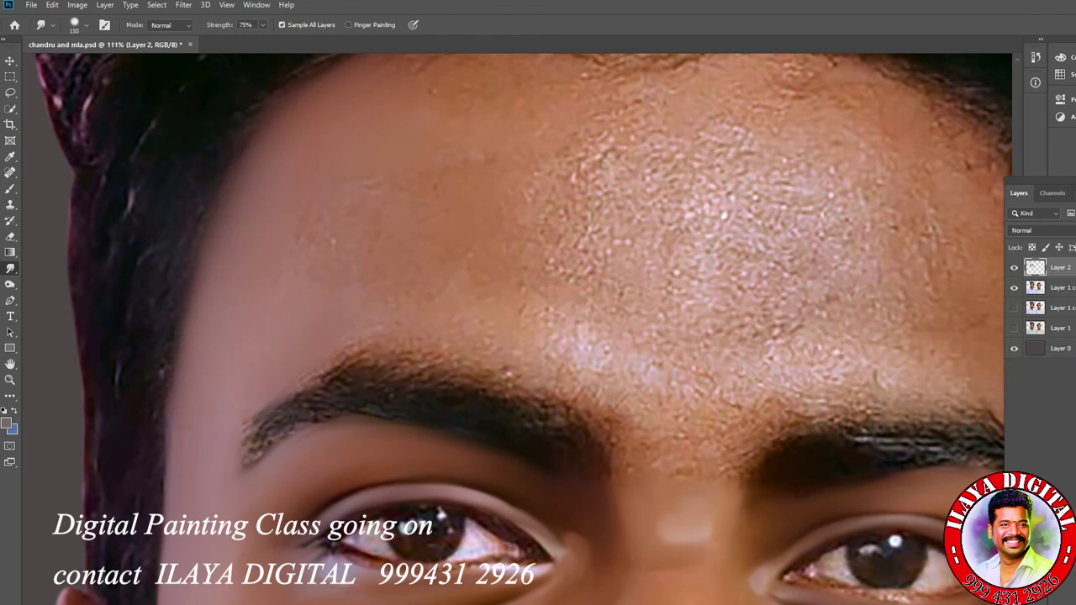
{"action": "mouse_move", "coordinate": [454, 302]}
{"action": "left_mouse_down"}
{"action": "mouse_move", "coordinate": [523, 303]}
{"action": "mouse_move", "coordinate": [558, 343]}
{"action": "left_mouse_up"}
{"action": "left_click_drag", "start_coordinate": [477, 156], "coordinate": [429, 65]}
- Smudge the upper forehead along the hairline from the center out to both sides
{"action": "scroll", "coordinate": [788, 312], "scroll_direction": "down", "scroll_amount": 3}
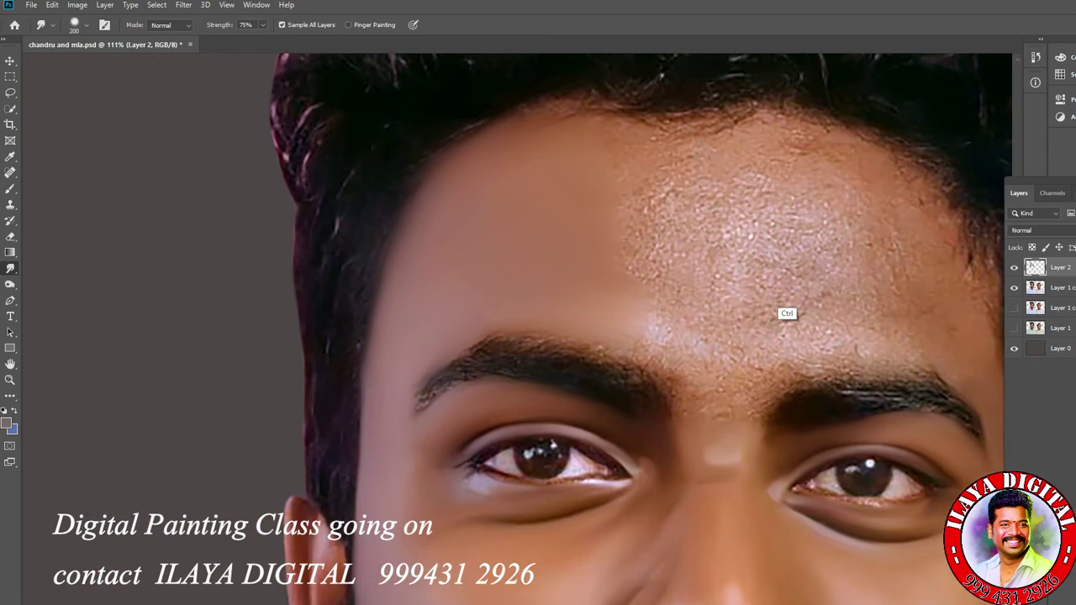
{"action": "scroll", "coordinate": [788, 312], "scroll_direction": "up", "scroll_amount": 2}
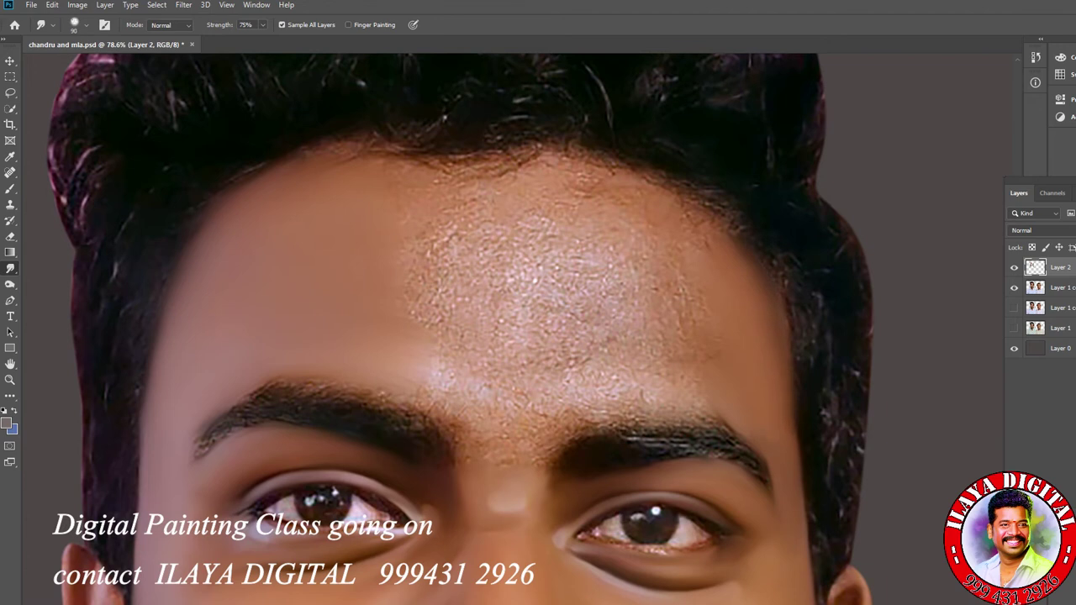
{"action": "mouse_move", "coordinate": [546, 223]}
{"action": "left_mouse_down"}
{"action": "mouse_move", "coordinate": [590, 182]}
{"action": "mouse_move", "coordinate": [527, 156]}
{"action": "mouse_move", "coordinate": [689, 194]}
{"action": "mouse_move", "coordinate": [733, 250]}
{"action": "left_mouse_up"}
{"action": "mouse_move", "coordinate": [468, 212]}
{"action": "left_mouse_down"}
{"action": "mouse_move", "coordinate": [473, 170]}
{"action": "mouse_move", "coordinate": [327, 166]}
{"action": "left_mouse_up"}
{"action": "key", "text": "bracketleft"}
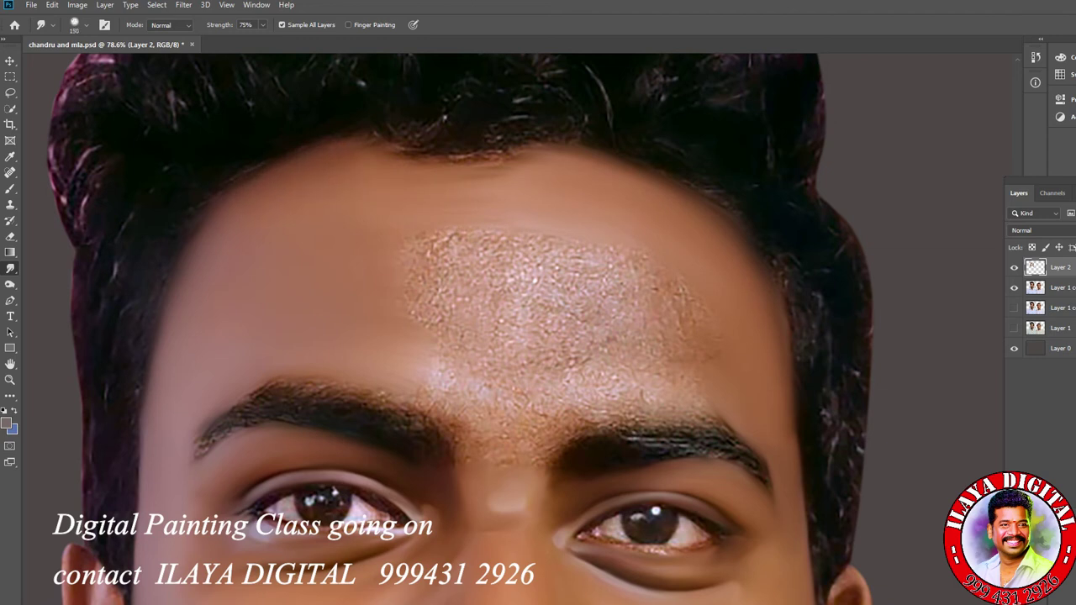
{"action": "mouse_move", "coordinate": [362, 168]}
{"action": "left_mouse_down"}
{"action": "mouse_move", "coordinate": [513, 164]}
{"action": "mouse_move", "coordinate": [421, 156]}
{"action": "left_mouse_up"}
- Blend the bright textured highlight in the middle of the forehead with a larger Smudge brush
{"action": "key", "text": "bracketright"}
{"action": "key", "text": "bracketright"}
{"action": "mouse_move", "coordinate": [672, 294]}
{"action": "left_mouse_down"}
{"action": "mouse_move", "coordinate": [487, 269]}
{"action": "mouse_move", "coordinate": [420, 244]}
{"action": "left_mouse_up"}
{"action": "mouse_move", "coordinate": [464, 340]}
{"action": "left_mouse_down"}
{"action": "mouse_move", "coordinate": [429, 324]}
{"action": "mouse_move", "coordinate": [383, 269]}
{"action": "mouse_move", "coordinate": [521, 223]}
{"action": "mouse_move", "coordinate": [626, 285]}
{"action": "left_mouse_up"}
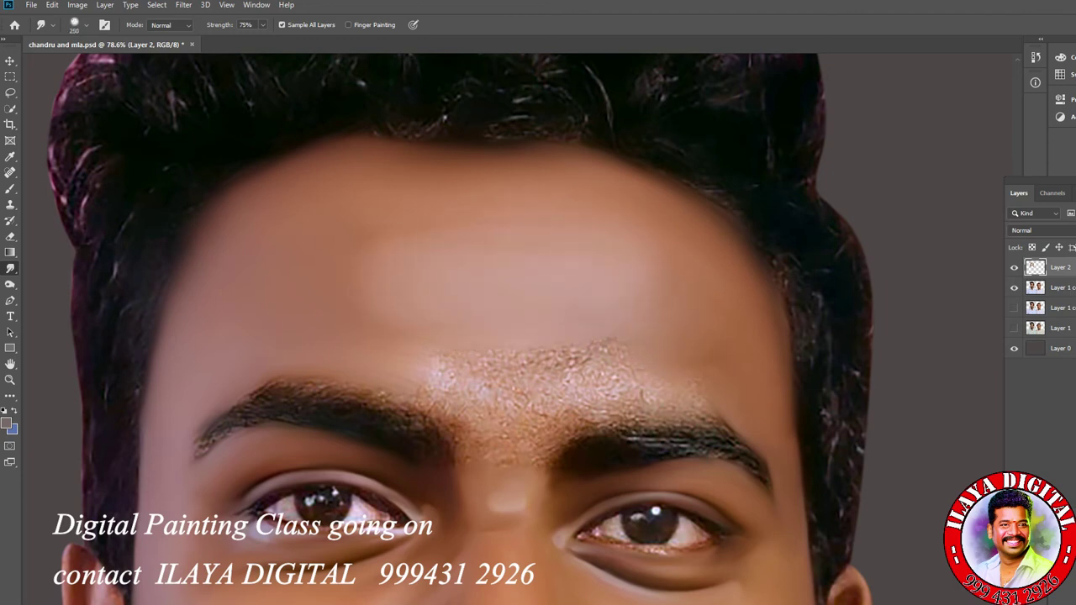
- Smudge the textured highlight across the lower forehead above the eyebrows with brush size 150
{"action": "key", "text": "bracketleft"}
{"action": "left_click_drag", "start_coordinate": [588, 361], "coordinate": [424, 378]}
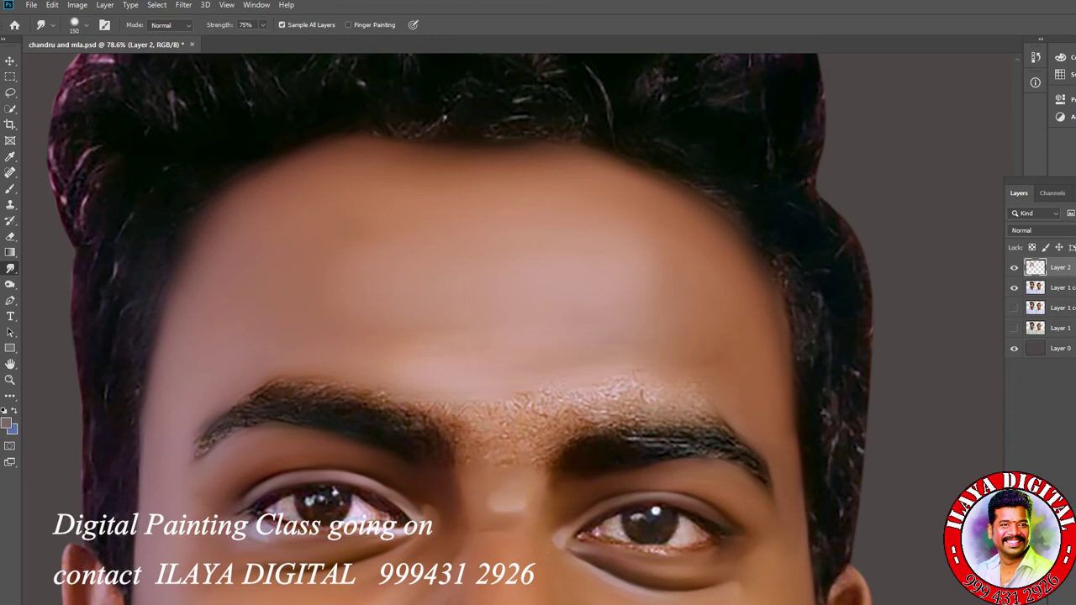
{"action": "left_click_drag", "start_coordinate": [651, 397], "coordinate": [618, 394]}
- Smooth the textured skin between the eyebrows and along their inner upper edges with Smudge brush size 125
{"action": "scroll", "coordinate": [504, 336], "scroll_direction": "up", "scroll_amount": 4}
{"action": "scroll", "coordinate": [505, 337], "scroll_direction": "down", "scroll_amount": 3}
{"action": "key", "text": "bracketleft"}
{"action": "key", "text": "bracketleft"}
{"action": "key", "text": "bracketleft"}
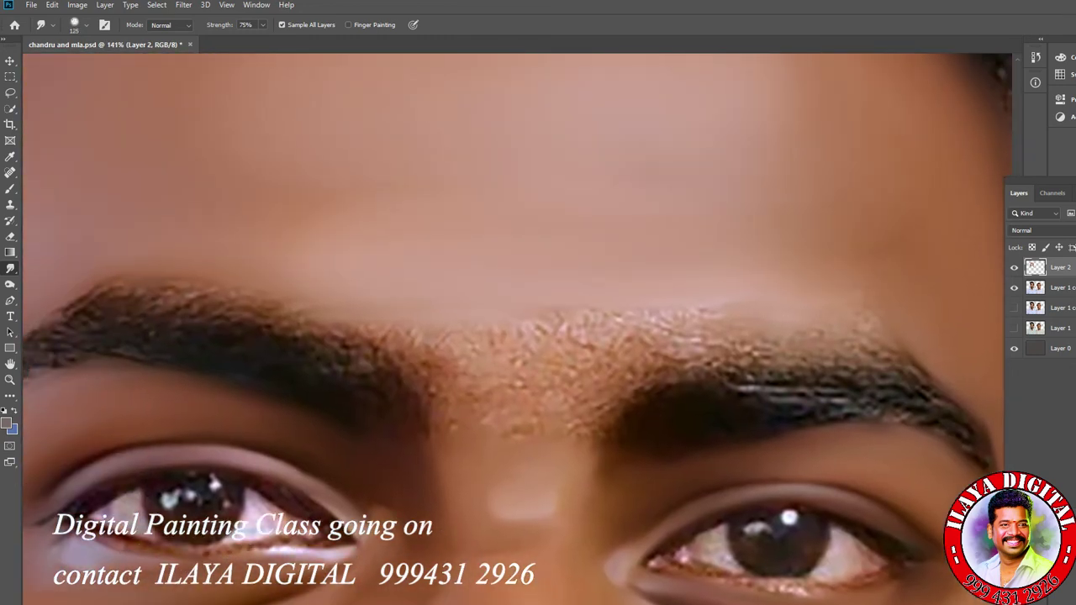
{"action": "mouse_move", "coordinate": [437, 334]}
{"action": "left_mouse_down"}
{"action": "mouse_move", "coordinate": [416, 363]}
{"action": "mouse_move", "coordinate": [475, 397]}
{"action": "left_mouse_up"}
{"action": "key", "text": "bracketright"}
{"action": "key", "text": "bracketright"}
{"action": "left_click_drag", "start_coordinate": [379, 332], "coordinate": [336, 344]}
{"action": "mouse_move", "coordinate": [546, 320]}
{"action": "left_mouse_down"}
{"action": "mouse_move", "coordinate": [505, 353]}
{"action": "mouse_move", "coordinate": [623, 361]}
{"action": "mouse_move", "coordinate": [580, 428]}
{"action": "left_mouse_up"}
{"action": "left_click_drag", "start_coordinate": [437, 337], "coordinate": [475, 412]}
{"action": "mouse_move", "coordinate": [504, 353]}
{"action": "left_mouse_down"}
{"action": "mouse_move", "coordinate": [673, 332]}
{"action": "mouse_move", "coordinate": [790, 340]}
{"action": "left_mouse_up"}
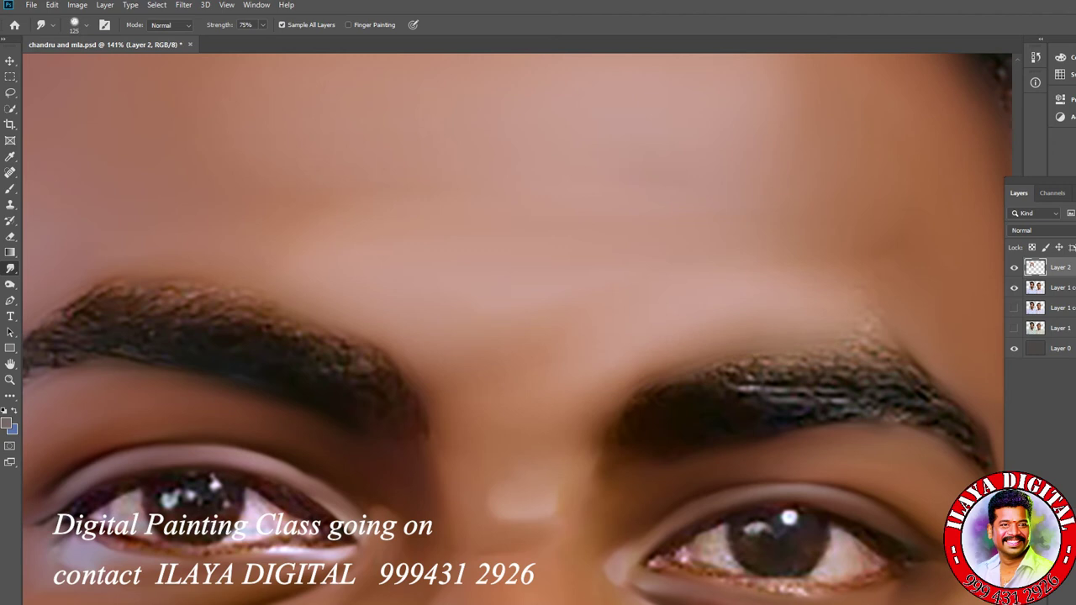
- Blend the skin above the outer end of the image-right eyebrow into the forehead
{"action": "mouse_move", "coordinate": [874, 340]}
{"action": "left_mouse_down"}
{"action": "mouse_move", "coordinate": [866, 295]}
{"action": "mouse_move", "coordinate": [782, 302]}
{"action": "mouse_move", "coordinate": [798, 265]}
{"action": "mouse_move", "coordinate": [866, 299]}
{"action": "left_mouse_up"}
{"action": "left_click_drag", "start_coordinate": [841, 201], "coordinate": [782, 197]}
{"action": "key", "text": "bracketleft"}
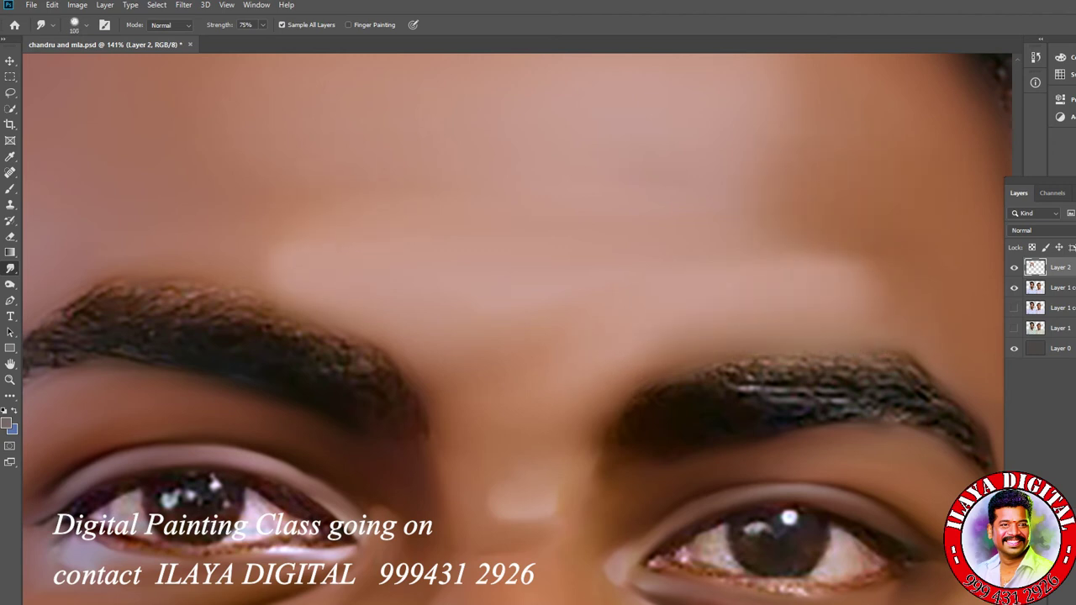
- Examine the smoothed forehead and the whole face at several zoom levels
{"action": "scroll", "coordinate": [732, 277], "scroll_direction": "down", "scroll_amount": 4}
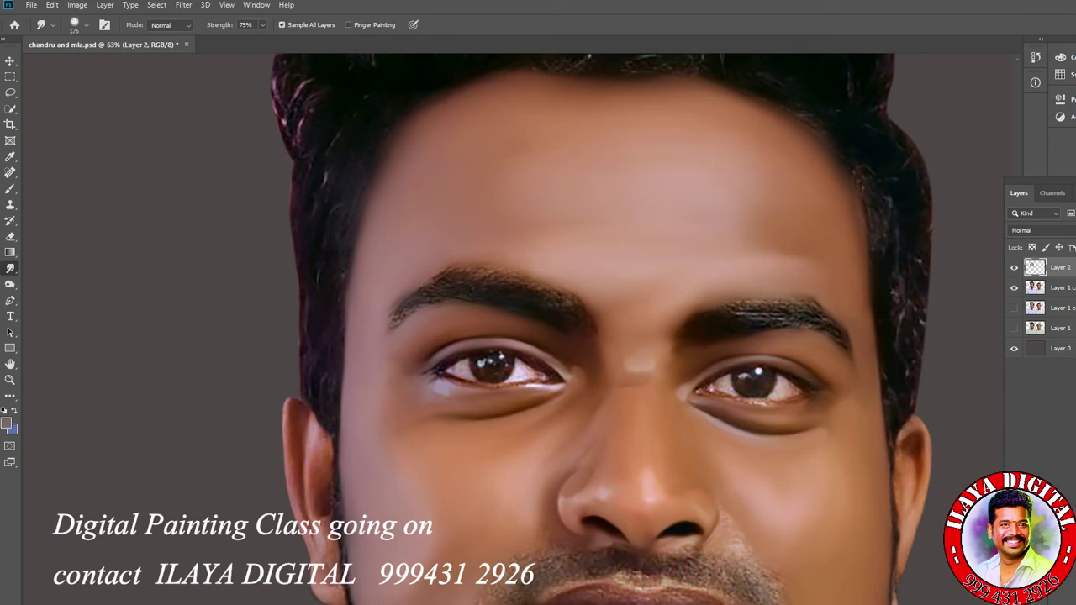
{"action": "scroll", "coordinate": [740, 337], "scroll_direction": "down", "scroll_amount": 5}
{"action": "scroll", "coordinate": [731, 378], "scroll_direction": "right", "scroll_amount": 3}
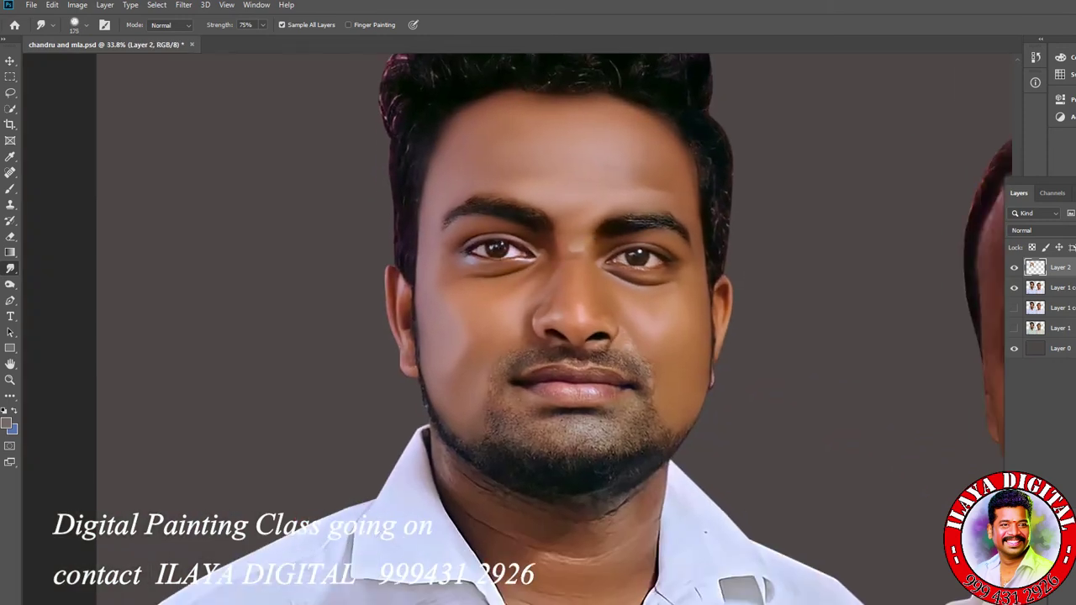
{"action": "scroll", "coordinate": [715, 421], "scroll_direction": "up", "scroll_amount": 4}
{"action": "scroll", "coordinate": [714, 420], "scroll_direction": "down", "scroll_amount": 3}
{"action": "scroll", "coordinate": [698, 420], "scroll_direction": "up", "scroll_amount": 5}
{"action": "scroll", "coordinate": [714, 429], "scroll_direction": "up", "scroll_amount": 4}
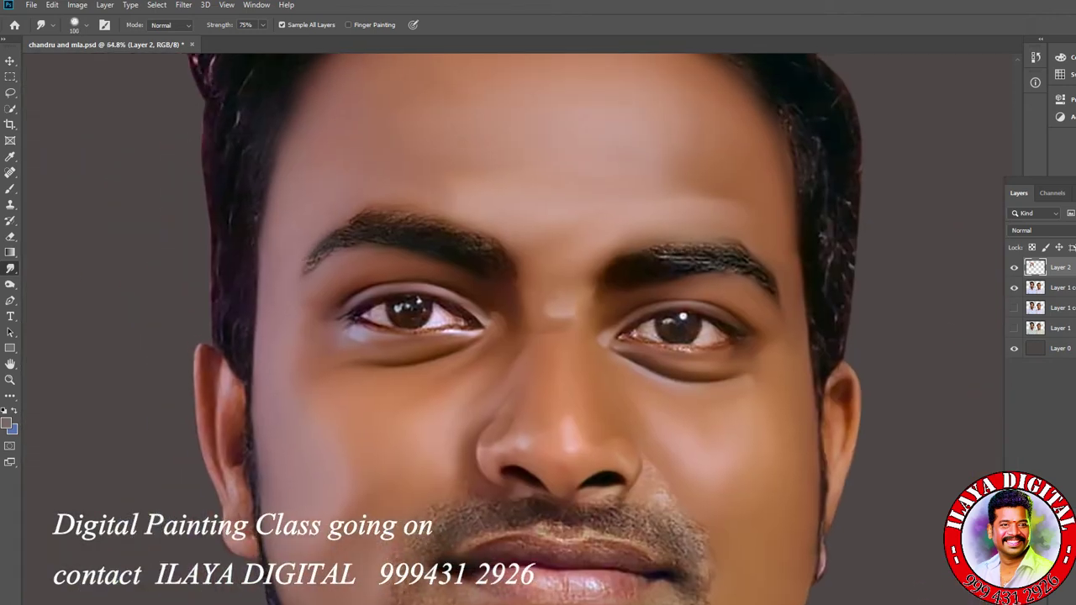
{"action": "key", "text": "bracketright"}
{"action": "key", "text": "bracketright"}
{"action": "key", "text": "bracketright"}
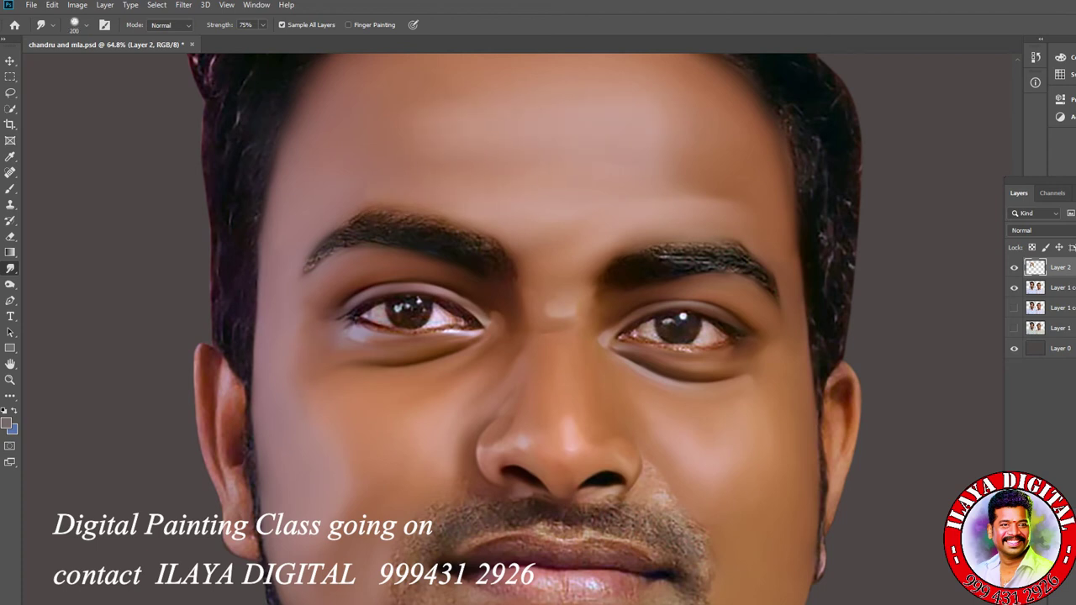
- Smudge the textured skin patch between the image-right nose wing and the mustache with brush sizes of 20 to 50
{"action": "scroll", "coordinate": [690, 403], "scroll_direction": "up", "scroll_amount": 5}
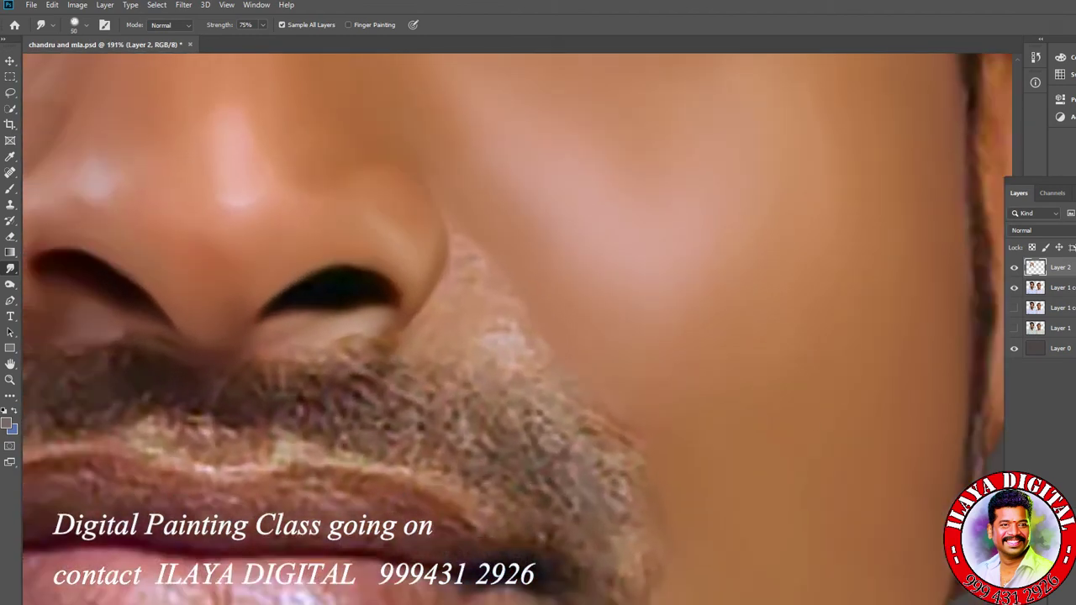
{"action": "mouse_move", "coordinate": [494, 322]}
{"action": "left_mouse_down"}
{"action": "mouse_move", "coordinate": [555, 375]}
{"action": "mouse_move", "coordinate": [464, 310]}
{"action": "mouse_move", "coordinate": [467, 277]}
{"action": "left_mouse_up"}
{"action": "key", "text": "bracketright"}
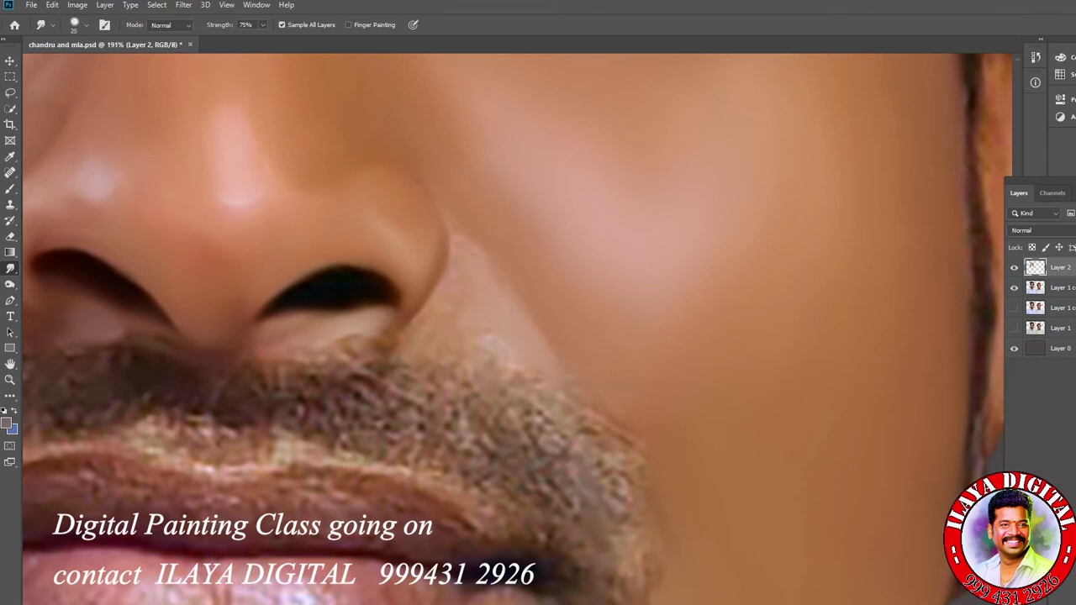
{"action": "left_click_drag", "start_coordinate": [424, 317], "coordinate": [415, 328]}
{"action": "left_click_drag", "start_coordinate": [494, 336], "coordinate": [481, 346]}
{"action": "left_click_drag", "start_coordinate": [540, 368], "coordinate": [530, 380]}
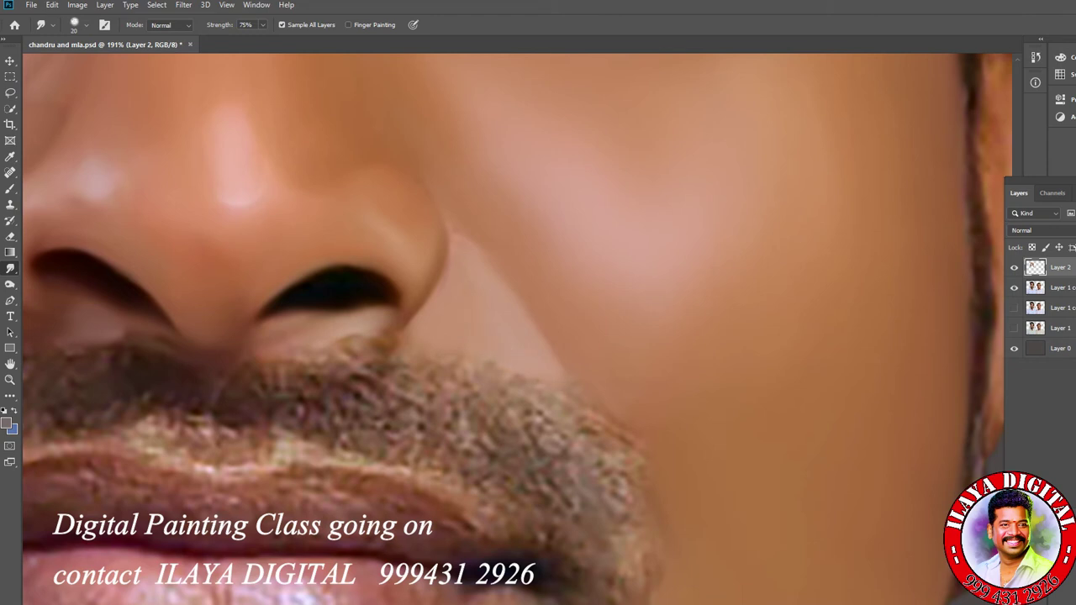
- Refine the cheek fold's edge from the image-right nose wing down to the mustache with Smudge brush size 25
{"action": "key", "text": "bracketleft"}
{"action": "key", "text": "bracketright"}
{"action": "key", "text": "bracketright"}
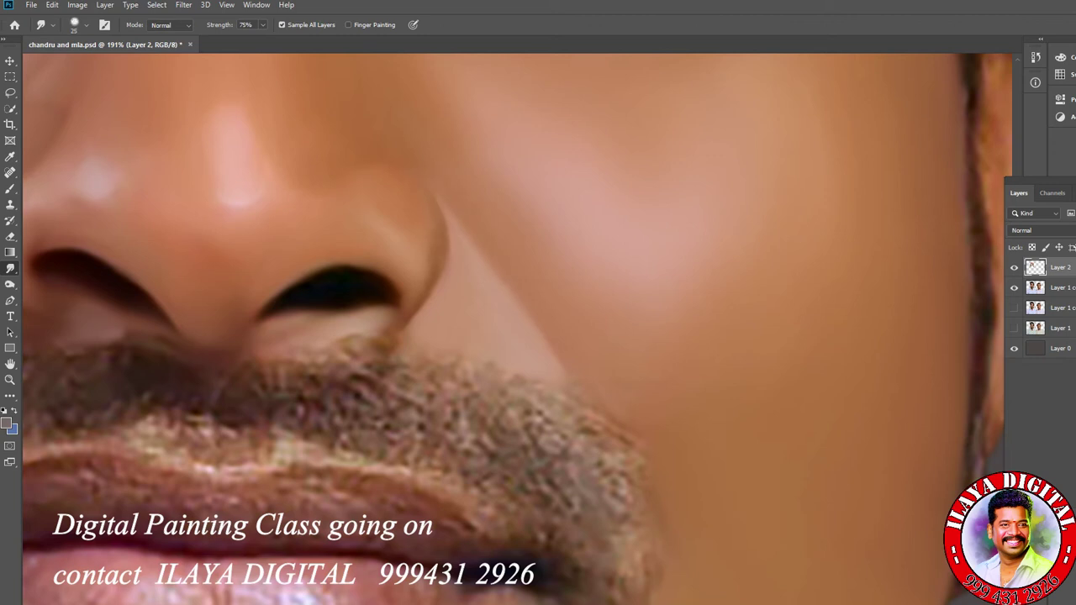
{"action": "mouse_move", "coordinate": [589, 378]}
{"action": "left_mouse_down"}
{"action": "mouse_move", "coordinate": [559, 372]}
{"action": "mouse_move", "coordinate": [611, 390]}
{"action": "mouse_move", "coordinate": [603, 385]}
{"action": "left_mouse_up"}
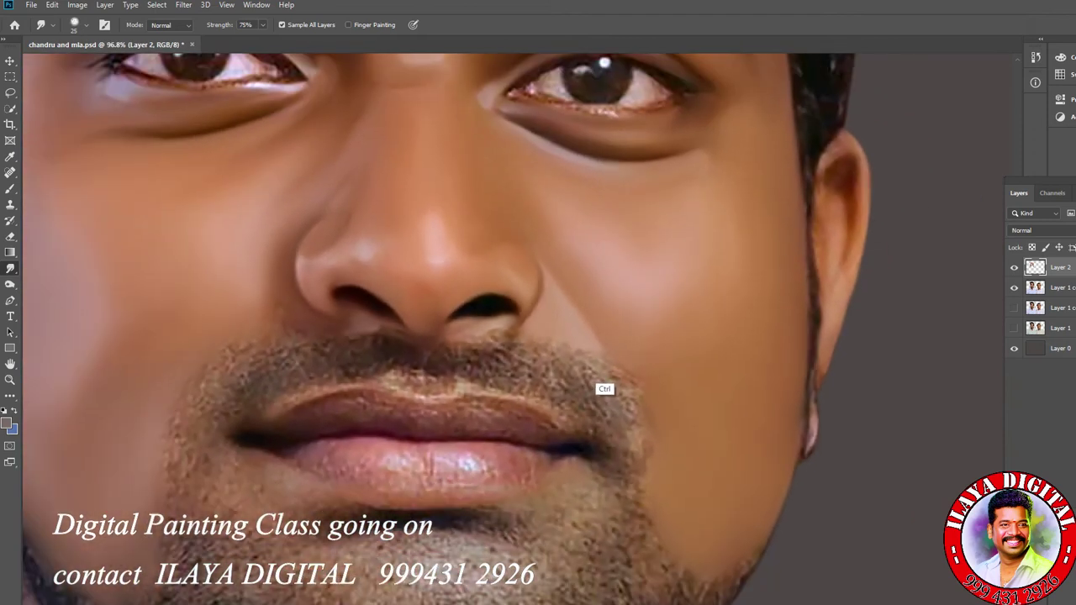
- Erase the excess smudging along the image-right nose wing and redefine its curved outer contour
{"action": "key", "text": "ctrl+comma"}
{"action": "key", "text": "ctrl+comma"}
{"action": "left_click_drag", "start_coordinate": [599, 277], "coordinate": [664, 277]}
{"action": "key", "text": "e"}
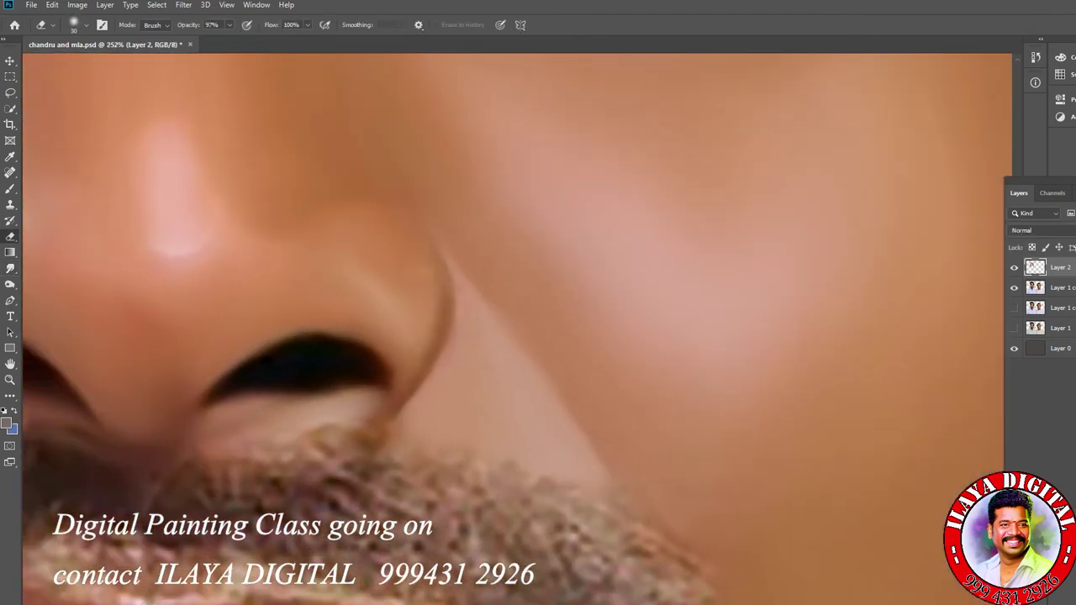
{"action": "left_click_drag", "start_coordinate": [449, 278], "coordinate": [421, 370]}
{"action": "key", "text": "bracketleft"}
{"action": "mouse_move", "coordinate": [388, 414]}
{"action": "left_mouse_down"}
{"action": "mouse_move", "coordinate": [441, 346]}
{"action": "mouse_move", "coordinate": [450, 282]}
{"action": "left_mouse_up"}
{"action": "key", "text": "bracketright"}
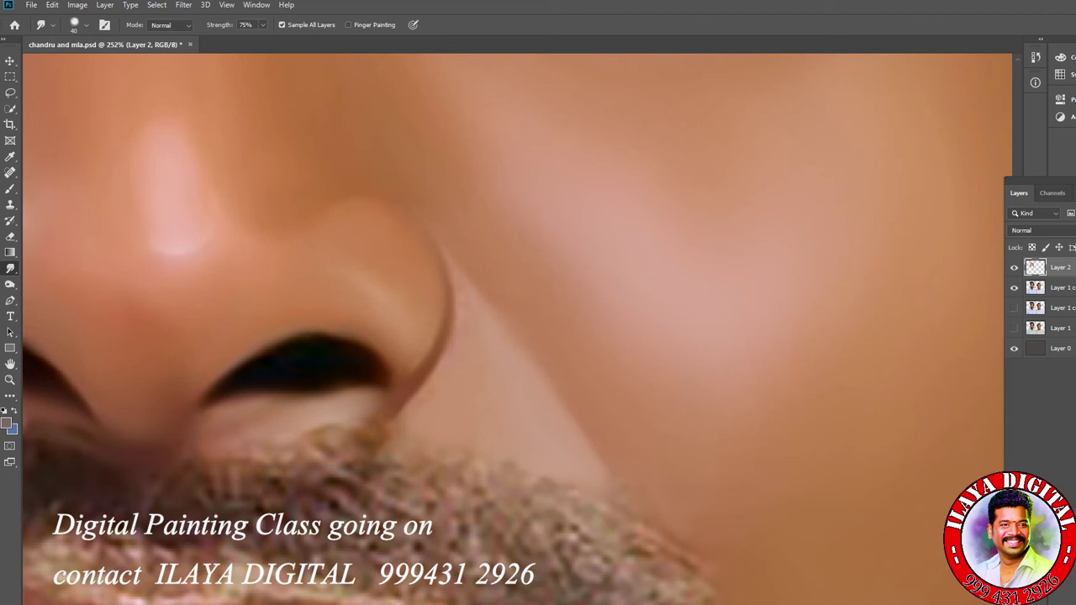
- Smudge the skin beneath the image-right nostril smooth down to the mustache with brush sizes of 20 to 40
{"action": "mouse_move", "coordinate": [399, 437]}
{"action": "left_mouse_down"}
{"action": "mouse_move", "coordinate": [366, 412]}
{"action": "mouse_move", "coordinate": [332, 337]}
{"action": "mouse_move", "coordinate": [370, 344]}
{"action": "mouse_move", "coordinate": [370, 399]}
{"action": "mouse_move", "coordinate": [385, 417]}
{"action": "left_mouse_up"}
{"action": "key", "text": "bracketleft"}
{"action": "key", "text": "bracketleft"}
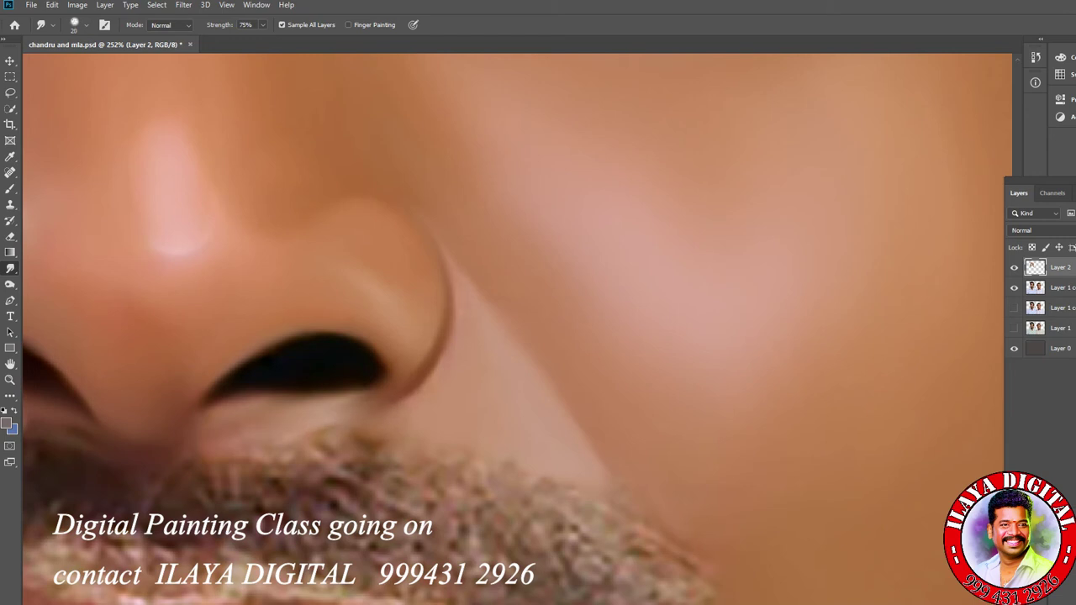
{"action": "left_click_drag", "start_coordinate": [333, 419], "coordinate": [299, 442]}
{"action": "left_click_drag", "start_coordinate": [358, 404], "coordinate": [347, 415]}
- Examine the nose, mustache and eye areas at several zoom levels for remaining rough texture
{"action": "scroll", "coordinate": [660, 454], "scroll_direction": "down", "scroll_amount": 5}
{"action": "scroll", "coordinate": [660, 454], "scroll_direction": "up", "scroll_amount": 6}
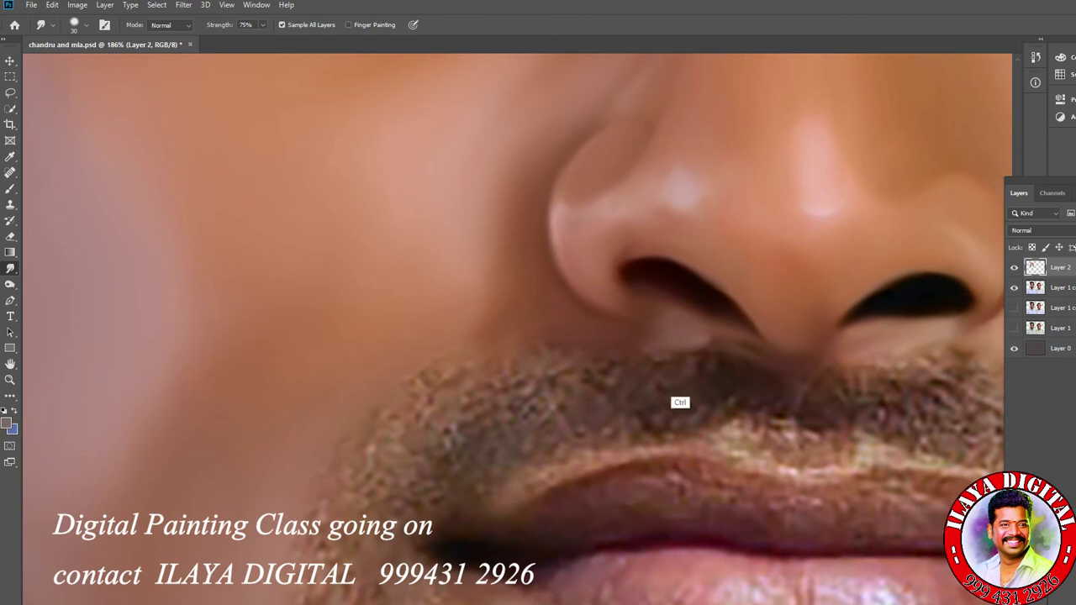
{"action": "scroll", "coordinate": [680, 401], "scroll_direction": "down", "scroll_amount": 5}
{"action": "scroll", "coordinate": [706, 452], "scroll_direction": "up", "scroll_amount": 5}
{"action": "scroll", "coordinate": [707, 452], "scroll_direction": "down", "scroll_amount": 6}
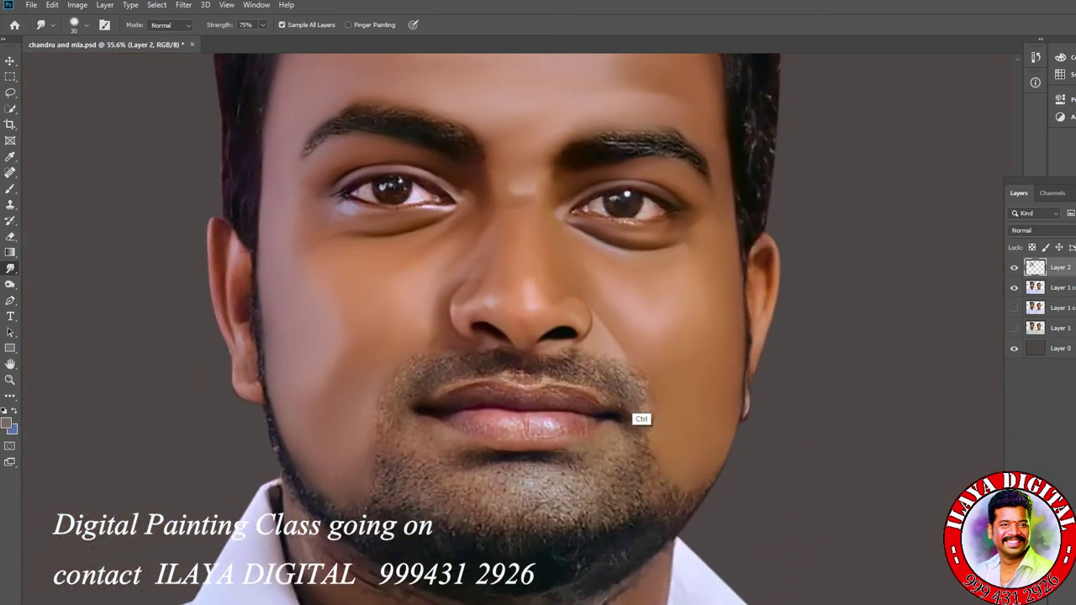
{"action": "scroll", "coordinate": [679, 428], "scroll_direction": "up", "scroll_amount": 5}
{"action": "scroll", "coordinate": [196, 137], "scroll_direction": "down", "scroll_amount": 2}
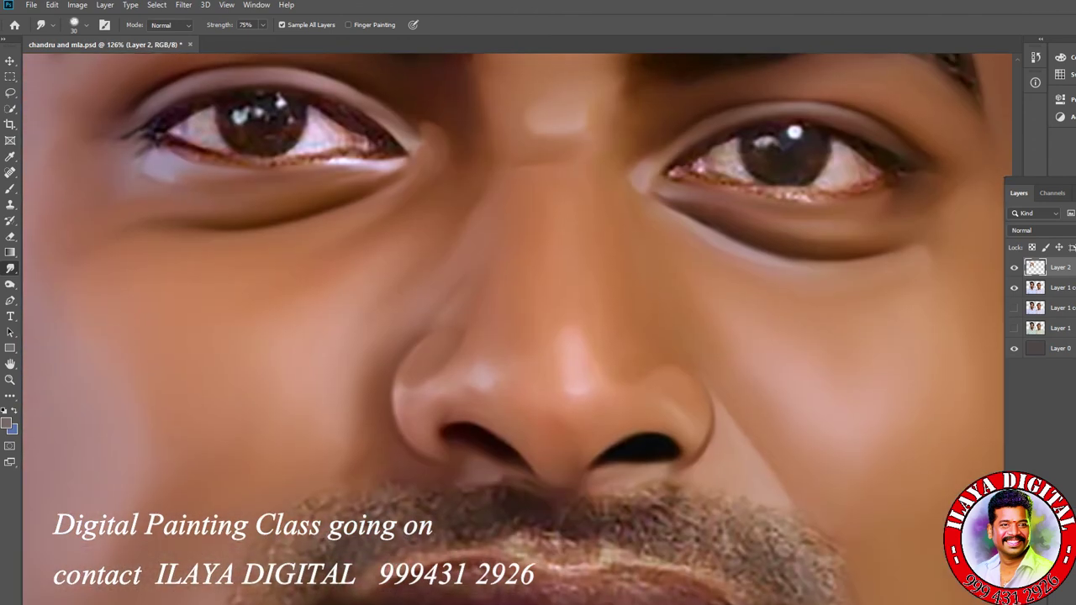
- Smudge the rim and inner shadow of the image-left nostril with brush size 25
{"action": "scroll", "coordinate": [196, 137], "scroll_direction": "up", "scroll_amount": 6}
{"action": "scroll", "coordinate": [504, 337], "scroll_direction": "down", "scroll_amount": 1}
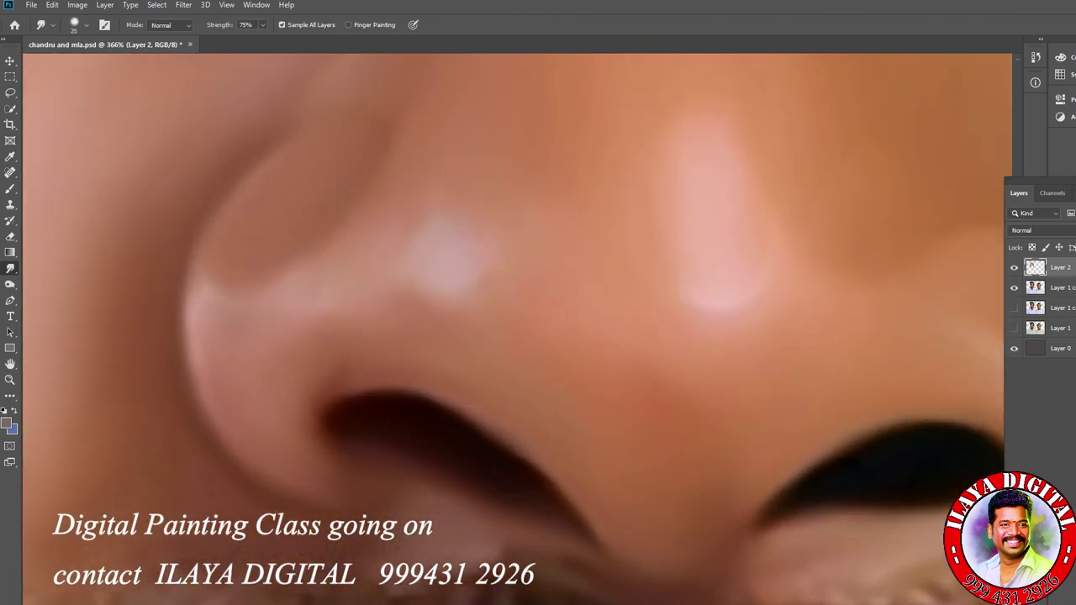
{"action": "mouse_move", "coordinate": [313, 406]}
{"action": "left_mouse_down"}
{"action": "mouse_move", "coordinate": [433, 391]}
{"action": "mouse_move", "coordinate": [606, 547]}
{"action": "left_mouse_up"}
{"action": "left_click_drag", "start_coordinate": [336, 471], "coordinate": [409, 505]}
{"action": "left_click_drag", "start_coordinate": [308, 463], "coordinate": [320, 481]}
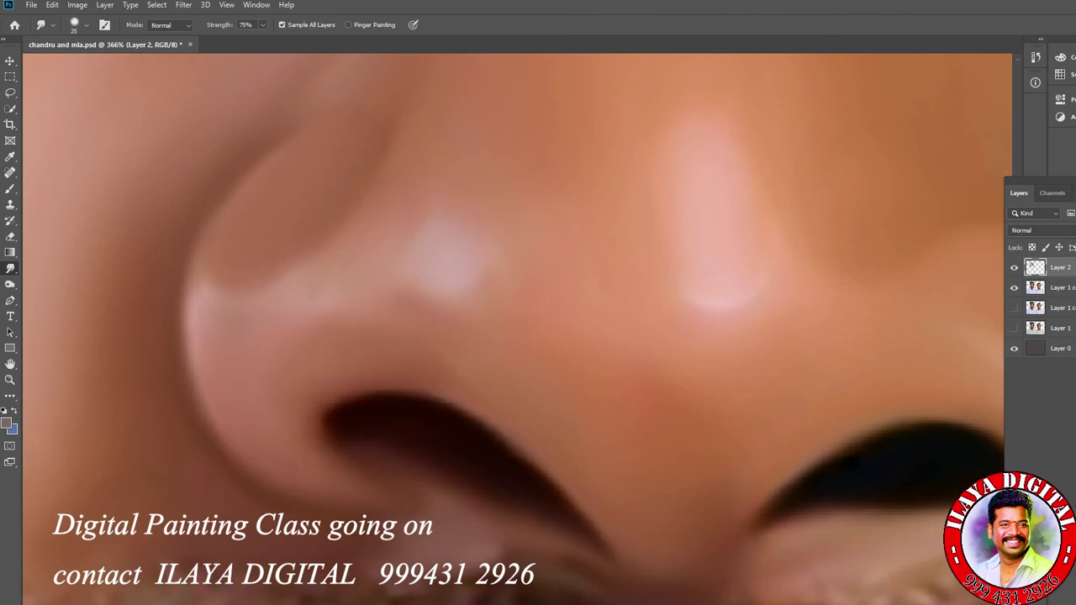
- Soften the highlights on the image-left nose wing and nose tip with a Smudge brush up to size 60
{"action": "key", "text": "bracketright"}
{"action": "key", "text": "bracketright"}
{"action": "left_click_drag", "start_coordinate": [199, 290], "coordinate": [221, 270]}
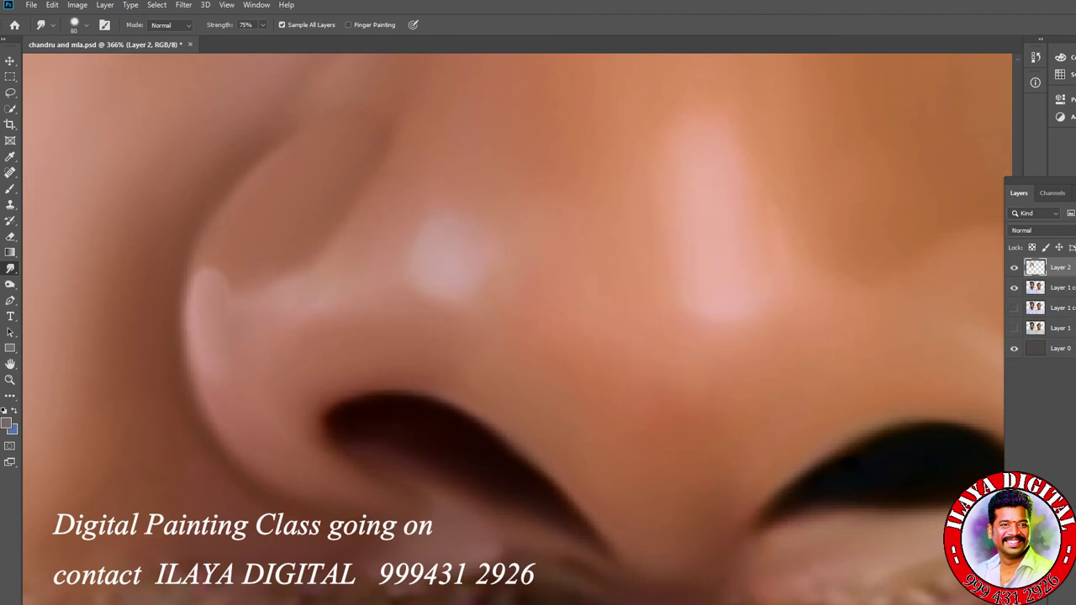
- Rotate the canvas view to -16° and smudge the upper lash line of the image-left eye with brush size 20
{"action": "scroll", "coordinate": [633, 413], "scroll_direction": "down", "scroll_amount": 7}
{"action": "scroll", "coordinate": [591, 416], "scroll_direction": "up", "scroll_amount": 2}
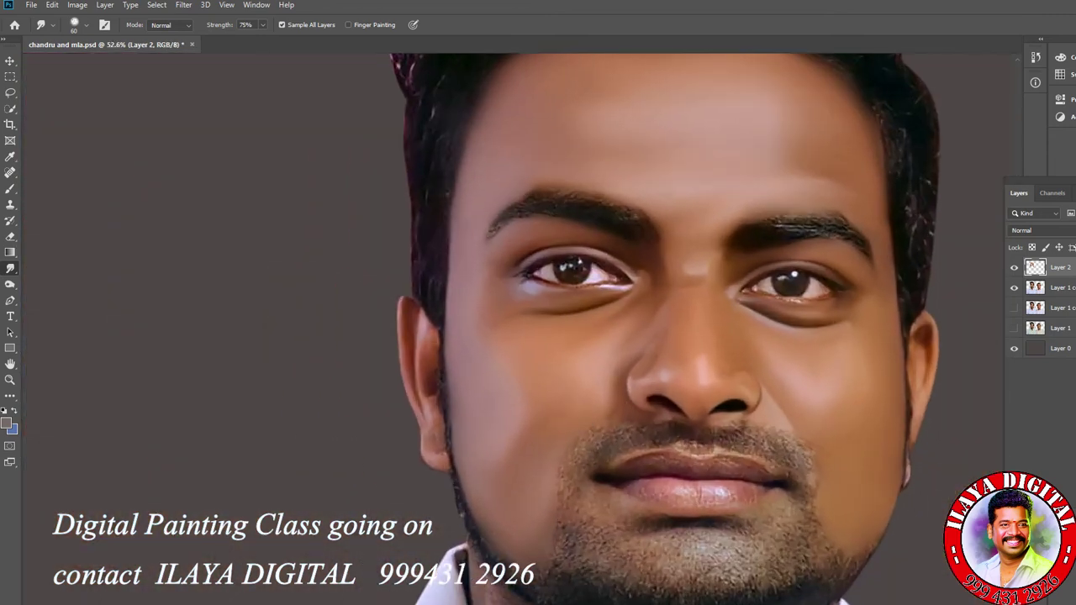
{"action": "scroll", "coordinate": [746, 426], "scroll_direction": "up", "scroll_amount": 6}
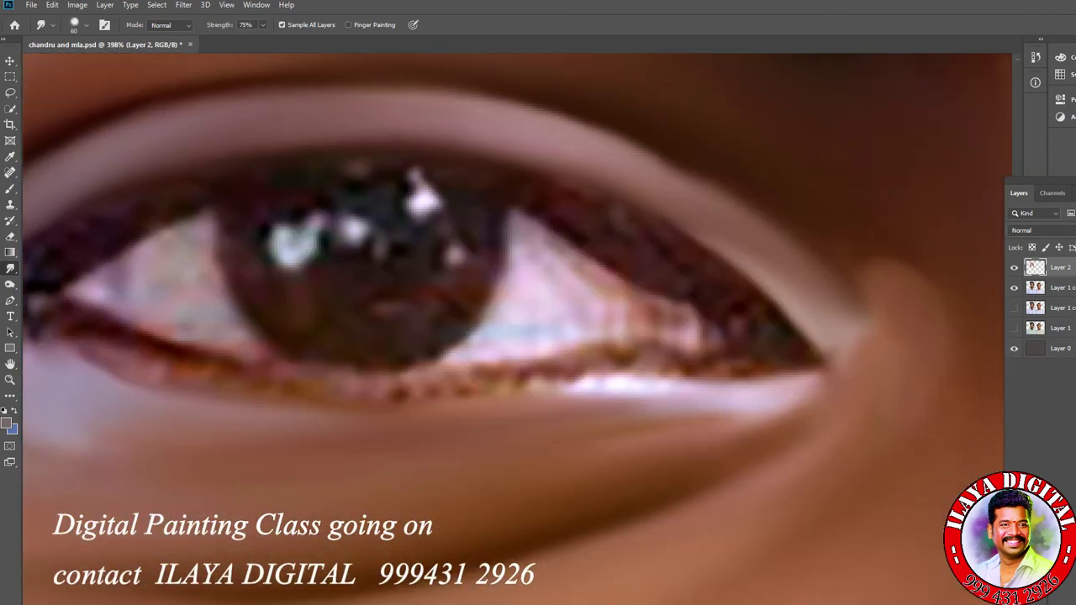
{"action": "key", "text": "r"}
{"action": "left_click_drag", "start_coordinate": [538, 278], "coordinate": [505, 312]}
{"action": "scroll", "coordinate": [764, 344], "scroll_direction": "down", "scroll_amount": 4}
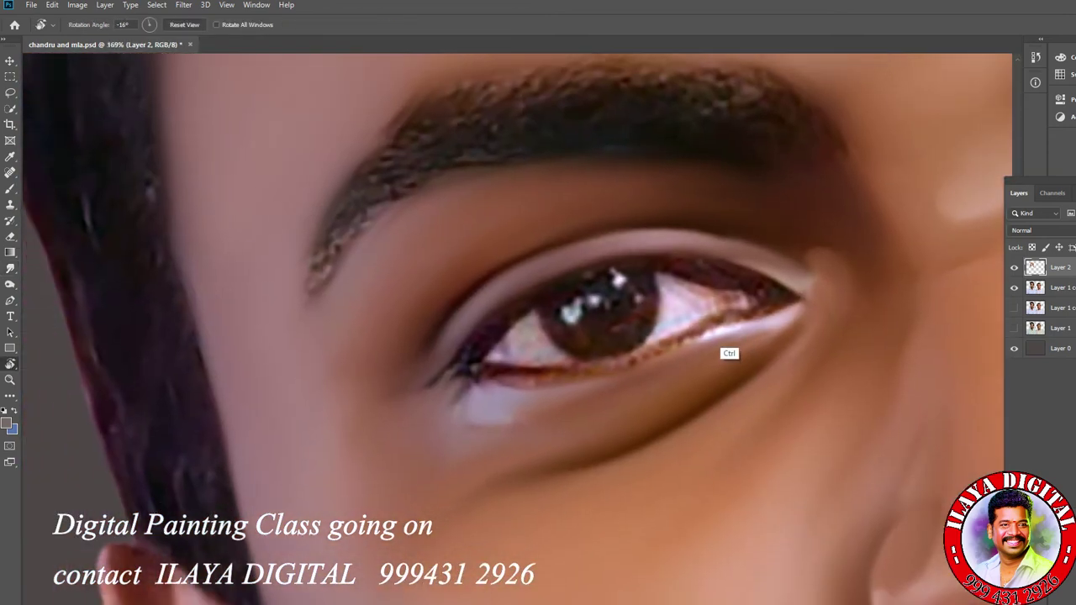
{"action": "scroll", "coordinate": [764, 345], "scroll_direction": "up", "scroll_amount": 2}
{"action": "scroll", "coordinate": [764, 342], "scroll_direction": "up", "scroll_amount": 2}
{"action": "key", "text": "r"}
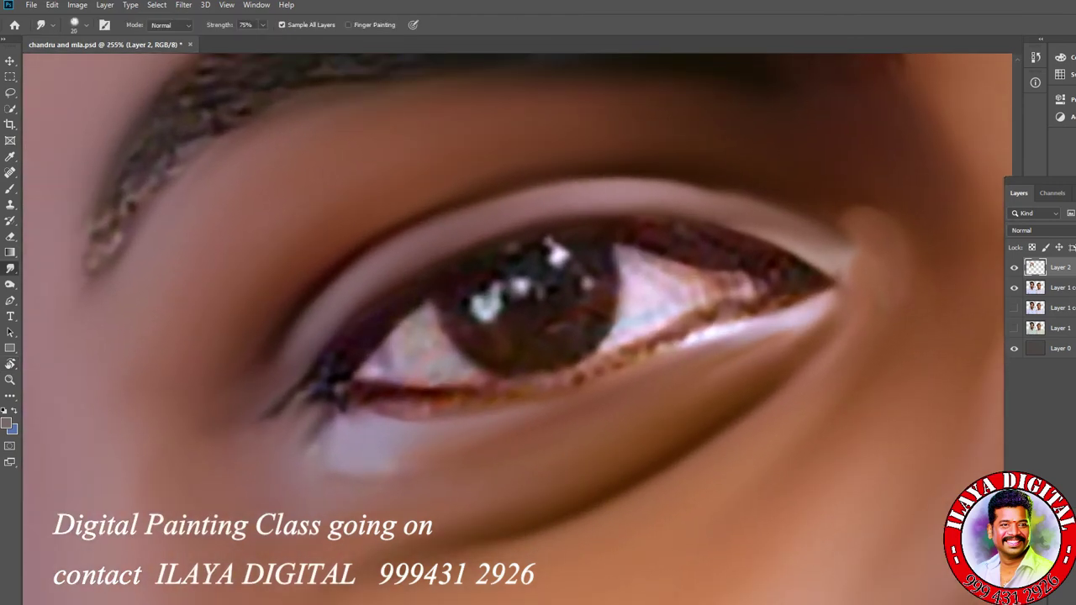
{"action": "mouse_move", "coordinate": [323, 376]}
{"action": "left_mouse_down"}
{"action": "mouse_move", "coordinate": [294, 404]}
{"action": "mouse_move", "coordinate": [319, 380]}
{"action": "left_mouse_up"}
{"action": "left_click_drag", "start_coordinate": [503, 246], "coordinate": [589, 253]}
{"action": "mouse_move", "coordinate": [792, 256]}
{"action": "left_mouse_down"}
{"action": "mouse_move", "coordinate": [794, 278]}
{"action": "mouse_move", "coordinate": [824, 292]}
{"action": "mouse_move", "coordinate": [766, 312]}
{"action": "left_mouse_up"}
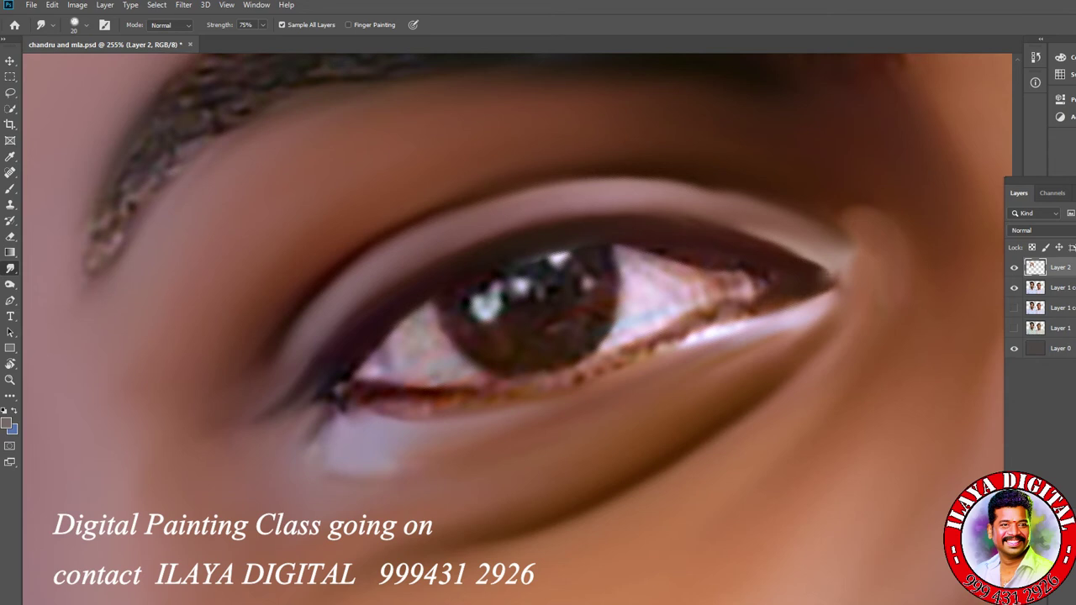
- Smudge the lower lash line of the image-left eye toward the inner corner with brush sizes of 15 to 20
{"action": "key", "text": "["}
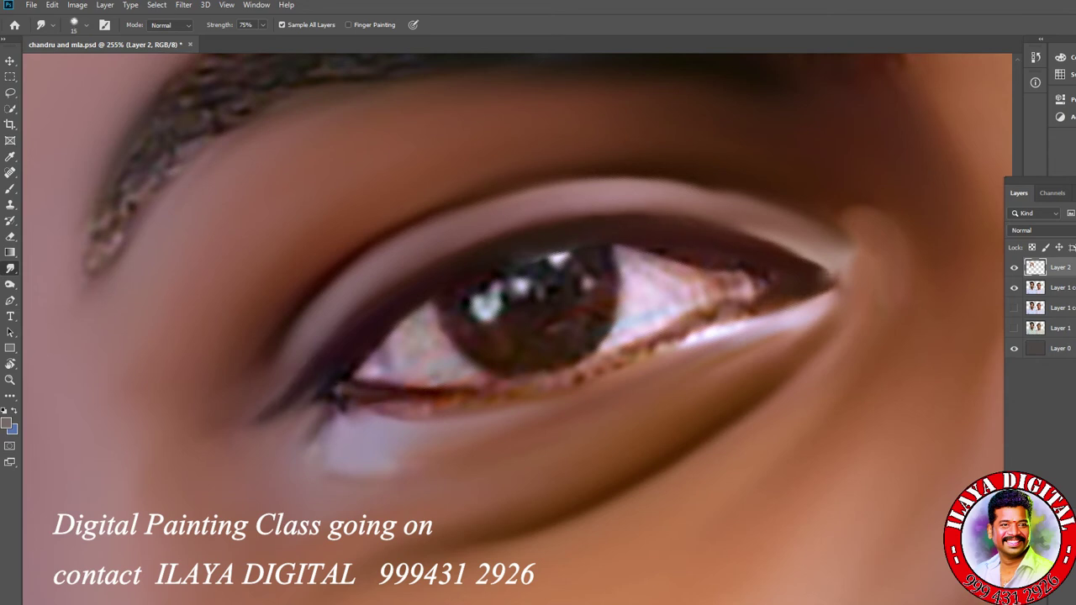
{"action": "mouse_move", "coordinate": [410, 386]}
{"action": "left_mouse_down"}
{"action": "mouse_move", "coordinate": [602, 377]}
{"action": "mouse_move", "coordinate": [757, 301]}
{"action": "mouse_move", "coordinate": [624, 364]}
{"action": "left_mouse_up"}
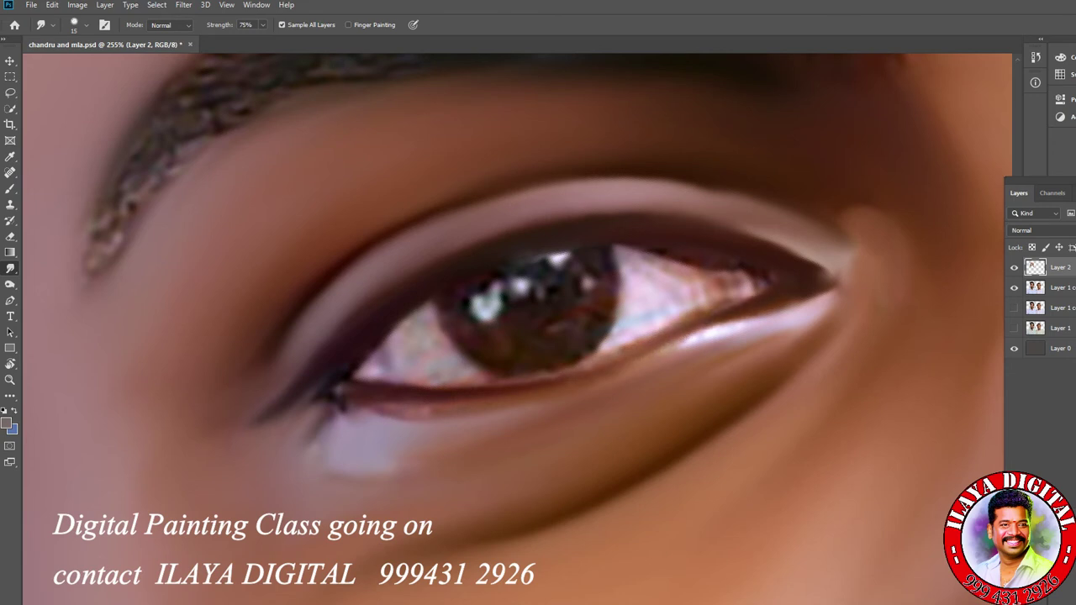
{"action": "key", "text": "bracketright"}
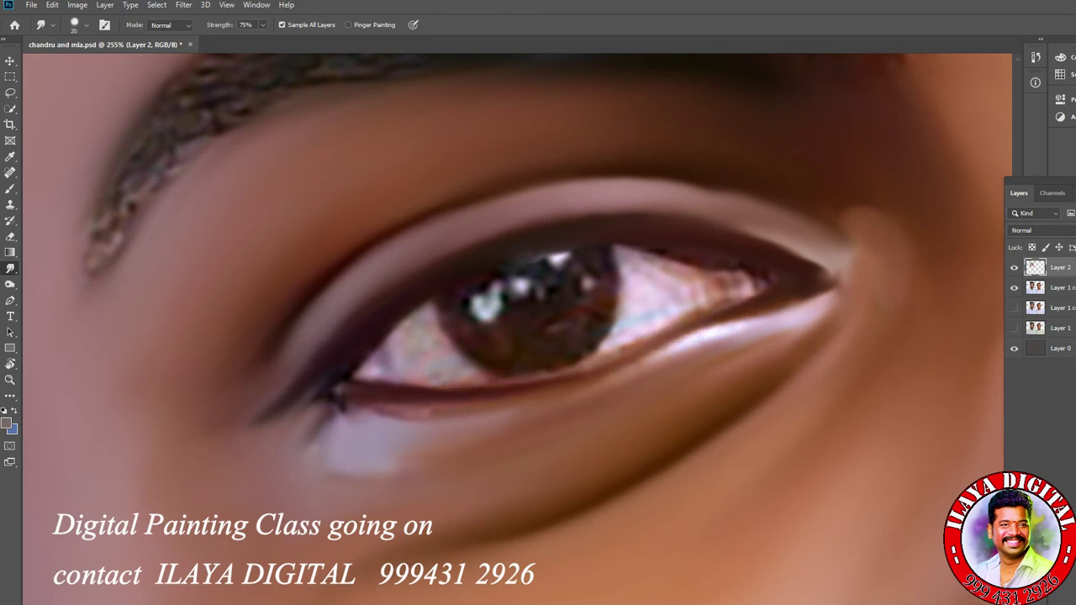
{"action": "left_click_drag", "start_coordinate": [819, 280], "coordinate": [834, 269]}
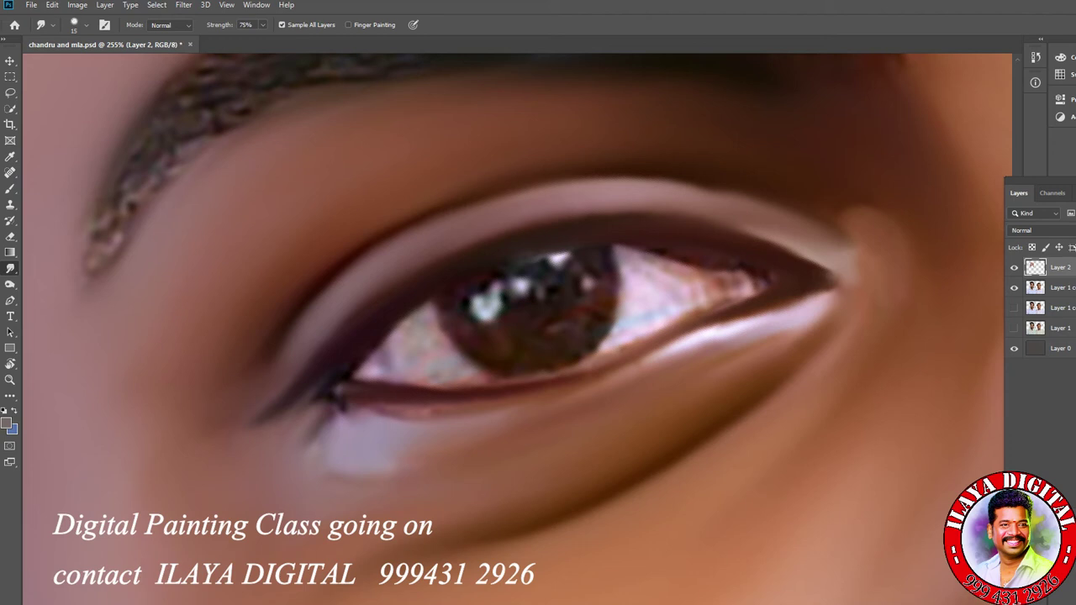
- Blend the pale highlights beneath the image-left eye from the inner corner to the outer corner with a larger Smudge brush
{"action": "key", "text": "bracketright"}
{"action": "key", "text": "bracketright"}
{"action": "mouse_move", "coordinate": [818, 321]}
{"action": "left_mouse_down"}
{"action": "mouse_move", "coordinate": [797, 338]}
{"action": "mouse_move", "coordinate": [652, 364]}
{"action": "mouse_move", "coordinate": [437, 434]}
{"action": "mouse_move", "coordinate": [471, 429]}
{"action": "left_mouse_up"}
{"action": "key", "text": "bracketright"}
{"action": "mouse_move", "coordinate": [328, 442]}
{"action": "left_mouse_down"}
{"action": "mouse_move", "coordinate": [309, 431]}
{"action": "mouse_move", "coordinate": [320, 407]}
{"action": "left_mouse_up"}
{"action": "left_click_drag", "start_coordinate": [395, 464], "coordinate": [492, 459]}
- Smudge the outer corner of the image-left eye and its adjoining lower lash line with brush size 20
{"action": "key", "text": "bracketleft"}
{"action": "key", "text": "bracketleft"}
{"action": "mouse_move", "coordinate": [313, 383]}
{"action": "left_mouse_down"}
{"action": "mouse_move", "coordinate": [319, 405]}
{"action": "mouse_move", "coordinate": [294, 412]}
{"action": "mouse_move", "coordinate": [437, 410]}
{"action": "left_mouse_up"}
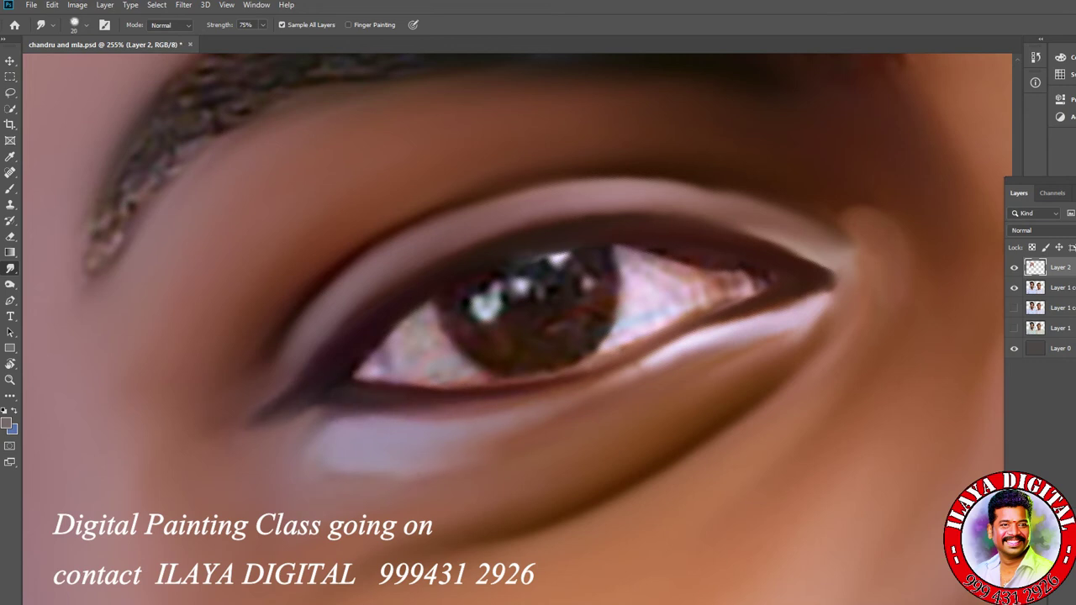
- Smooth the white of the image-left eye on both sides of the iris with small Smudge brushes
{"action": "mouse_move", "coordinate": [643, 277]}
{"action": "left_mouse_down"}
{"action": "mouse_move", "coordinate": [631, 257]}
{"action": "mouse_move", "coordinate": [706, 269]}
{"action": "mouse_move", "coordinate": [664, 294]}
{"action": "mouse_move", "coordinate": [660, 326]}
{"action": "mouse_move", "coordinate": [757, 285]}
{"action": "mouse_move", "coordinate": [580, 361]}
{"action": "left_mouse_up"}
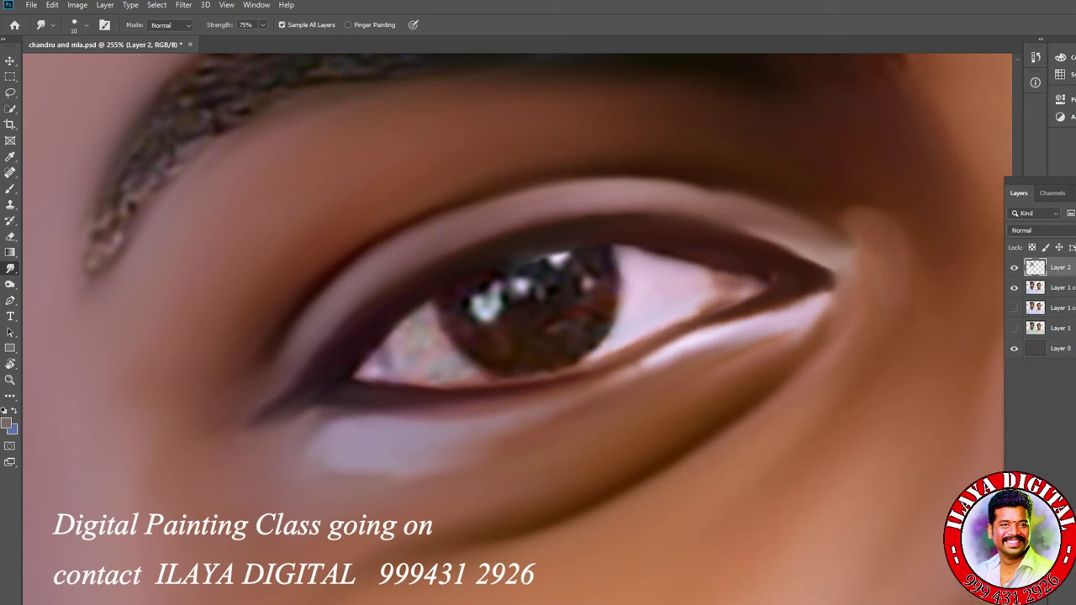
{"action": "left_click_drag", "start_coordinate": [395, 345], "coordinate": [383, 354]}
{"action": "mouse_move", "coordinate": [467, 346]}
{"action": "left_mouse_down"}
{"action": "mouse_move", "coordinate": [453, 363]}
{"action": "mouse_move", "coordinate": [523, 380]}
{"action": "left_mouse_up"}
{"action": "key", "text": "bracketleft"}
{"action": "key", "text": "bracketleft"}
{"action": "left_click_drag", "start_coordinate": [597, 348], "coordinate": [565, 367]}
{"action": "key", "text": "bracketright"}
{"action": "left_click_drag", "start_coordinate": [390, 355], "coordinate": [378, 368]}
{"action": "left_click_drag", "start_coordinate": [409, 314], "coordinate": [442, 296]}
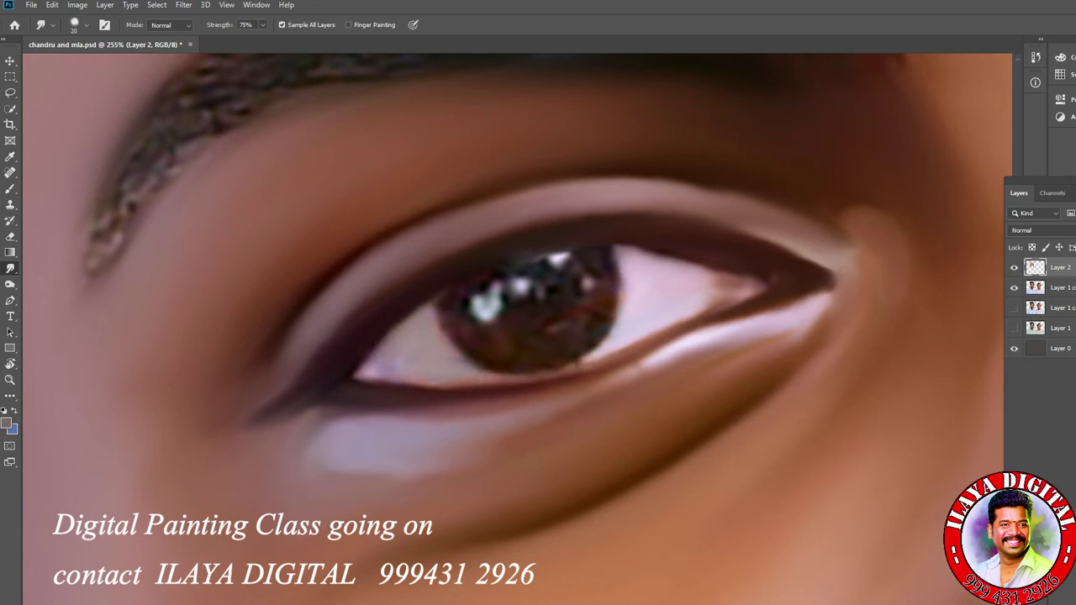
- Smudge the outer rim of the image-left eye's iris into an even dark ring with brush sizes of 20 to 25
{"action": "left_click_drag", "start_coordinate": [607, 252], "coordinate": [594, 355]}
{"action": "mouse_move", "coordinate": [589, 277]}
{"action": "left_mouse_down"}
{"action": "mouse_move", "coordinate": [595, 360]}
{"action": "mouse_move", "coordinate": [580, 361]}
{"action": "left_mouse_up"}
{"action": "mouse_move", "coordinate": [440, 291]}
{"action": "left_mouse_down"}
{"action": "mouse_move", "coordinate": [454, 330]}
{"action": "mouse_move", "coordinate": [505, 355]}
{"action": "mouse_move", "coordinate": [575, 336]}
{"action": "left_mouse_up"}
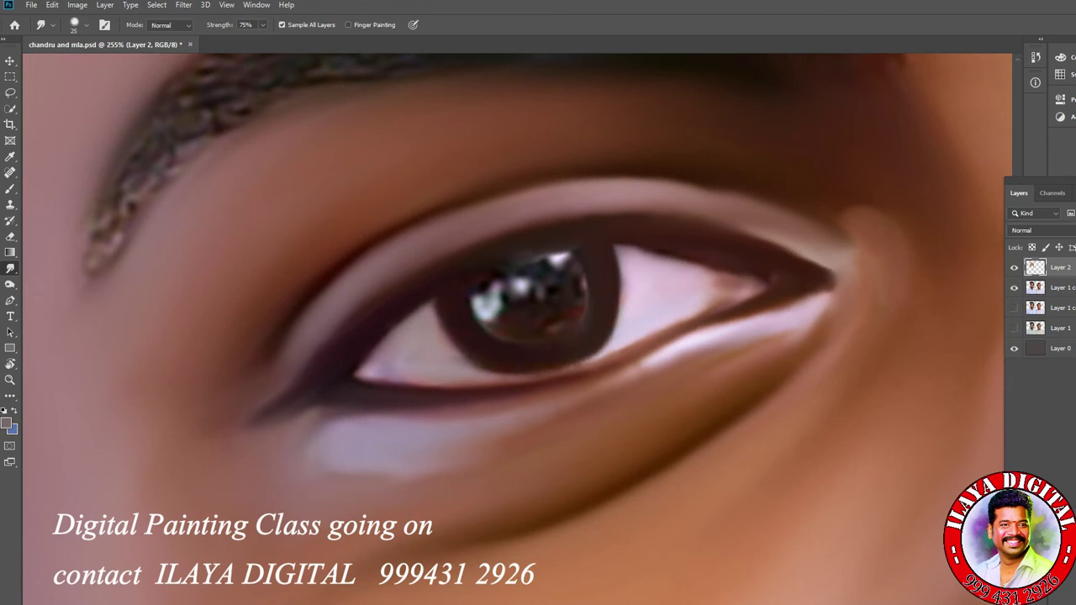
- Smudge the lower and nose-side parts of the image-left eye's iris into an even dark brown with brush sizes 25 to 30
{"action": "mouse_move", "coordinate": [588, 269]}
{"action": "left_mouse_down"}
{"action": "mouse_move", "coordinate": [581, 300]}
{"action": "mouse_move", "coordinate": [484, 331]}
{"action": "mouse_move", "coordinate": [521, 319]}
{"action": "mouse_move", "coordinate": [574, 343]}
{"action": "left_mouse_up"}
{"action": "mouse_move", "coordinate": [504, 338]}
{"action": "left_mouse_down"}
{"action": "mouse_move", "coordinate": [551, 339]}
{"action": "mouse_move", "coordinate": [589, 309]}
{"action": "left_mouse_up"}
{"action": "key", "text": "bracketright"}
{"action": "mouse_move", "coordinate": [619, 247]}
{"action": "left_mouse_down"}
{"action": "mouse_move", "coordinate": [617, 326]}
{"action": "mouse_move", "coordinate": [572, 346]}
{"action": "left_mouse_up"}
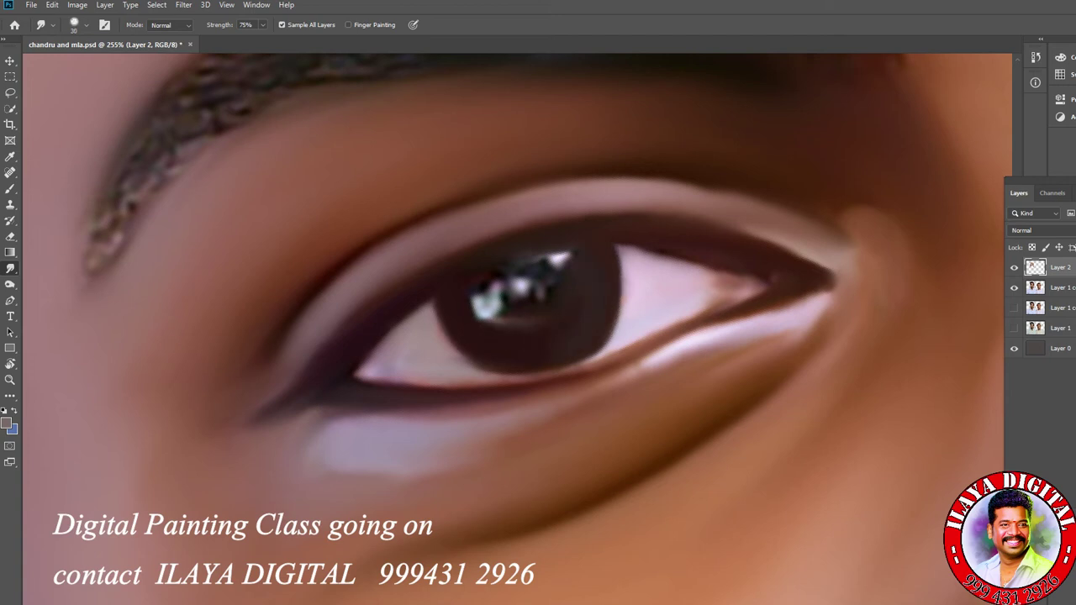
- Shape the reflections in the image-left eye's iris into three soft round highlights with smaller Smudge brushes
{"action": "key", "text": "bracketleft"}
{"action": "left_click_drag", "start_coordinate": [505, 281], "coordinate": [489, 326]}
{"action": "left_click_drag", "start_coordinate": [543, 294], "coordinate": [528, 304]}
{"action": "mouse_move", "coordinate": [508, 259]}
{"action": "left_mouse_down"}
{"action": "mouse_move", "coordinate": [526, 260]}
{"action": "mouse_move", "coordinate": [538, 281]}
{"action": "mouse_move", "coordinate": [563, 258]}
{"action": "mouse_move", "coordinate": [538, 294]}
{"action": "mouse_move", "coordinate": [488, 324]}
{"action": "left_mouse_up"}
{"action": "key", "text": "bracketleft"}
{"action": "left_click_drag", "start_coordinate": [518, 279], "coordinate": [528, 294]}
{"action": "left_click_drag", "start_coordinate": [555, 252], "coordinate": [563, 264]}
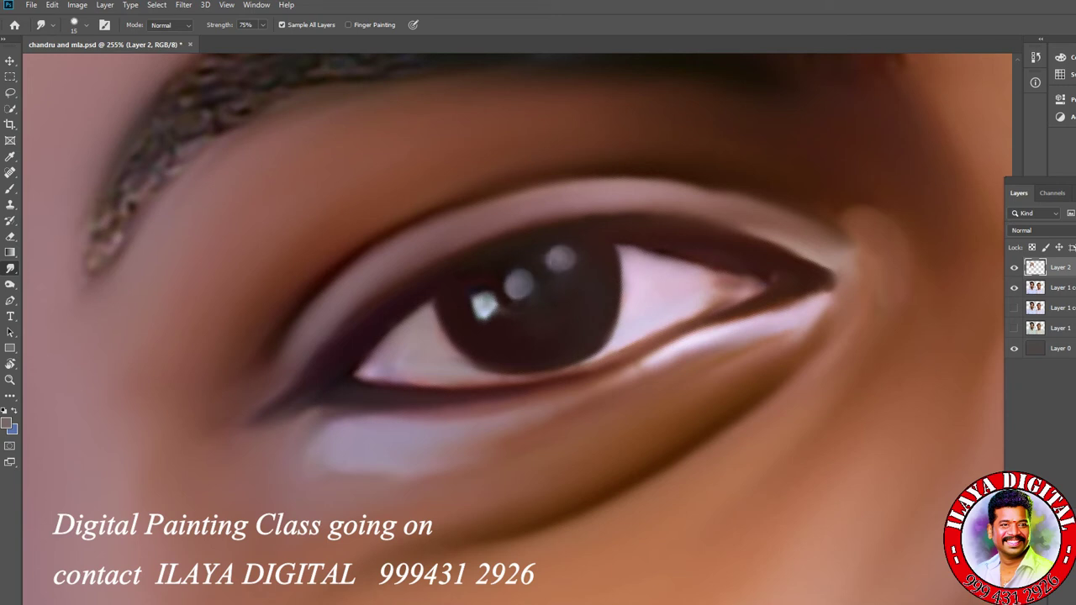
{"action": "left_click_drag", "start_coordinate": [476, 294], "coordinate": [488, 309]}
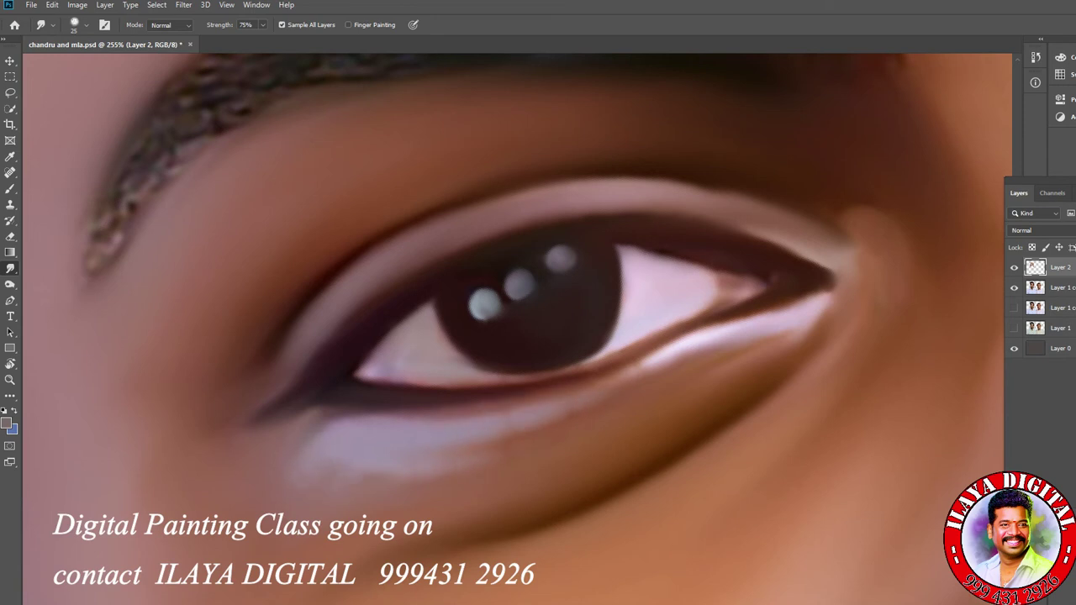
- Smudge the upper lash line and both corners of the image-right eye into a clean dark outline with brush sizes 15 to 20
{"action": "scroll", "coordinate": [672, 437], "scroll_direction": "down", "scroll_amount": 5}
{"action": "scroll", "coordinate": [518, 437], "scroll_direction": "up", "scroll_amount": 5}
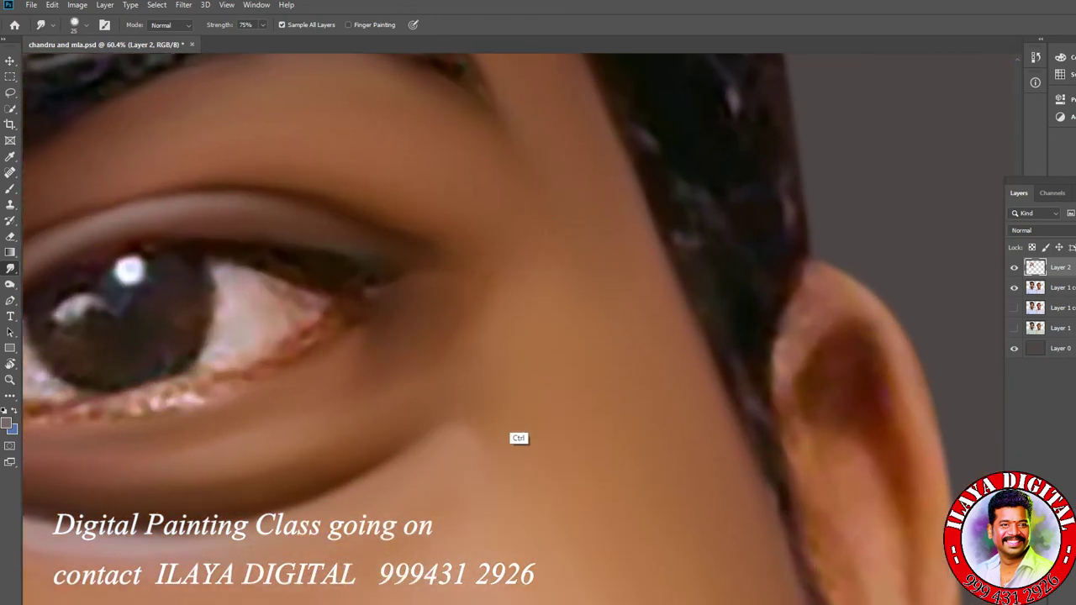
{"action": "scroll", "coordinate": [218, 352], "scroll_direction": "up", "scroll_amount": 4}
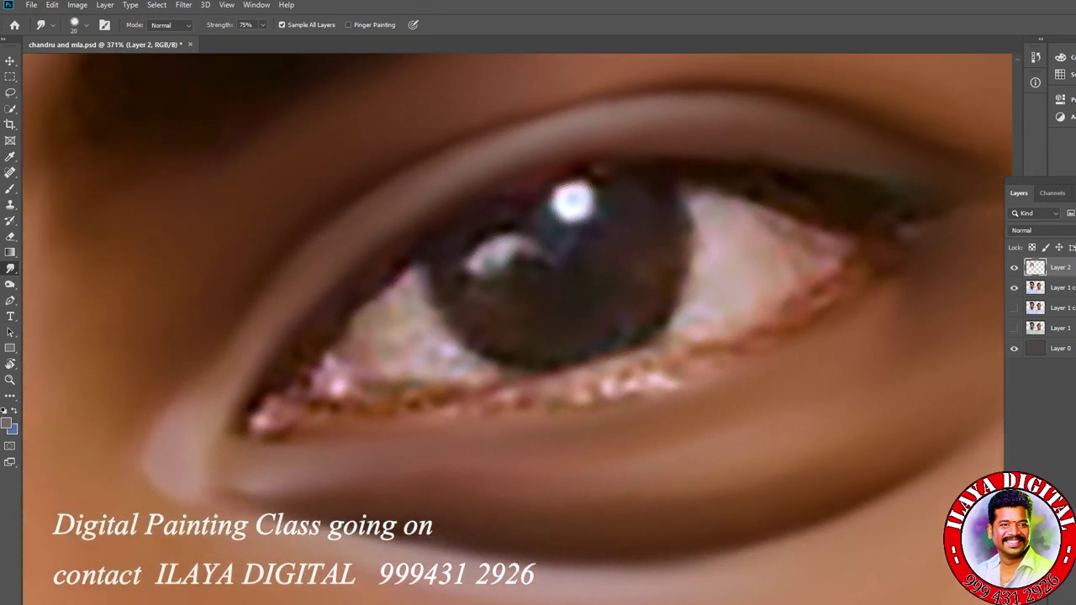
{"action": "mouse_move", "coordinate": [256, 391]}
{"action": "left_mouse_down"}
{"action": "mouse_move", "coordinate": [252, 418]}
{"action": "mouse_move", "coordinate": [290, 430]}
{"action": "mouse_move", "coordinate": [349, 416]}
{"action": "left_mouse_up"}
{"action": "mouse_move", "coordinate": [572, 172]}
{"action": "left_mouse_down"}
{"action": "mouse_move", "coordinate": [592, 181]}
{"action": "mouse_move", "coordinate": [555, 192]}
{"action": "mouse_move", "coordinate": [643, 180]}
{"action": "mouse_move", "coordinate": [572, 189]}
{"action": "left_mouse_up"}
{"action": "left_click_drag", "start_coordinate": [975, 206], "coordinate": [581, 187]}
{"action": "mouse_move", "coordinate": [858, 248]}
{"action": "left_mouse_down"}
{"action": "mouse_move", "coordinate": [820, 298]}
{"action": "mouse_move", "coordinate": [702, 345]}
{"action": "left_mouse_up"}
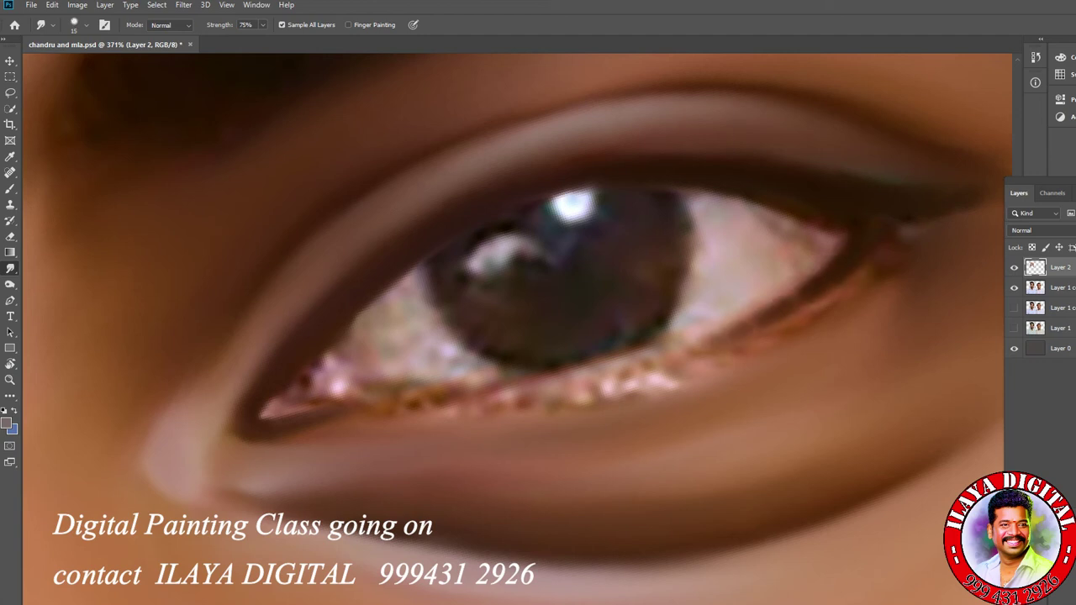
- Smooth the image-right eye's lower lash line and the grainy pink lid rim beneath it from corner to corner
{"action": "left_click_drag", "start_coordinate": [798, 286], "coordinate": [656, 370]}
{"action": "mouse_move", "coordinate": [387, 402]}
{"action": "left_mouse_down"}
{"action": "mouse_move", "coordinate": [328, 421]}
{"action": "mouse_move", "coordinate": [588, 382]}
{"action": "mouse_move", "coordinate": [731, 332]}
{"action": "mouse_move", "coordinate": [626, 374]}
{"action": "left_mouse_up"}
{"action": "key", "text": "bracketright"}
{"action": "key", "text": "bracketright"}
{"action": "mouse_move", "coordinate": [882, 278]}
{"action": "left_mouse_down"}
{"action": "mouse_move", "coordinate": [756, 353]}
{"action": "mouse_move", "coordinate": [664, 387]}
{"action": "mouse_move", "coordinate": [706, 370]}
{"action": "left_mouse_up"}
{"action": "left_click_drag", "start_coordinate": [672, 395], "coordinate": [550, 408]}
{"action": "left_click_drag", "start_coordinate": [618, 391], "coordinate": [374, 433]}
- Smooth the inner corner of the image-right eye and the white on the nose side of the iris with a fine Smudge brush
{"action": "key", "text": "bracketleft"}
{"action": "key", "text": "bracketleft"}
{"action": "left_click_drag", "start_coordinate": [286, 399], "coordinate": [261, 416]}
{"action": "left_click_drag", "start_coordinate": [332, 360], "coordinate": [302, 402]}
{"action": "left_click_drag", "start_coordinate": [370, 374], "coordinate": [311, 397]}
{"action": "mouse_move", "coordinate": [362, 349]}
{"action": "left_mouse_down"}
{"action": "mouse_move", "coordinate": [391, 299]}
{"action": "mouse_move", "coordinate": [372, 311]}
{"action": "mouse_move", "coordinate": [416, 281]}
{"action": "left_mouse_up"}
{"action": "mouse_move", "coordinate": [446, 328]}
{"action": "left_mouse_down"}
{"action": "mouse_move", "coordinate": [387, 353]}
{"action": "mouse_move", "coordinate": [357, 332]}
{"action": "left_mouse_up"}
{"action": "mouse_move", "coordinate": [378, 380]}
{"action": "left_mouse_down"}
{"action": "mouse_move", "coordinate": [447, 352]}
{"action": "mouse_move", "coordinate": [492, 366]}
{"action": "left_mouse_up"}
{"action": "mouse_move", "coordinate": [483, 370]}
{"action": "left_mouse_down"}
{"action": "mouse_move", "coordinate": [370, 397]}
{"action": "mouse_move", "coordinate": [559, 368]}
{"action": "left_mouse_up"}
{"action": "key", "text": "bracketright"}
{"action": "mouse_move", "coordinate": [349, 330]}
{"action": "left_mouse_down"}
{"action": "mouse_move", "coordinate": [370, 346]}
{"action": "mouse_move", "coordinate": [340, 335]}
{"action": "left_mouse_up"}
{"action": "left_click_drag", "start_coordinate": [367, 377], "coordinate": [367, 392]}
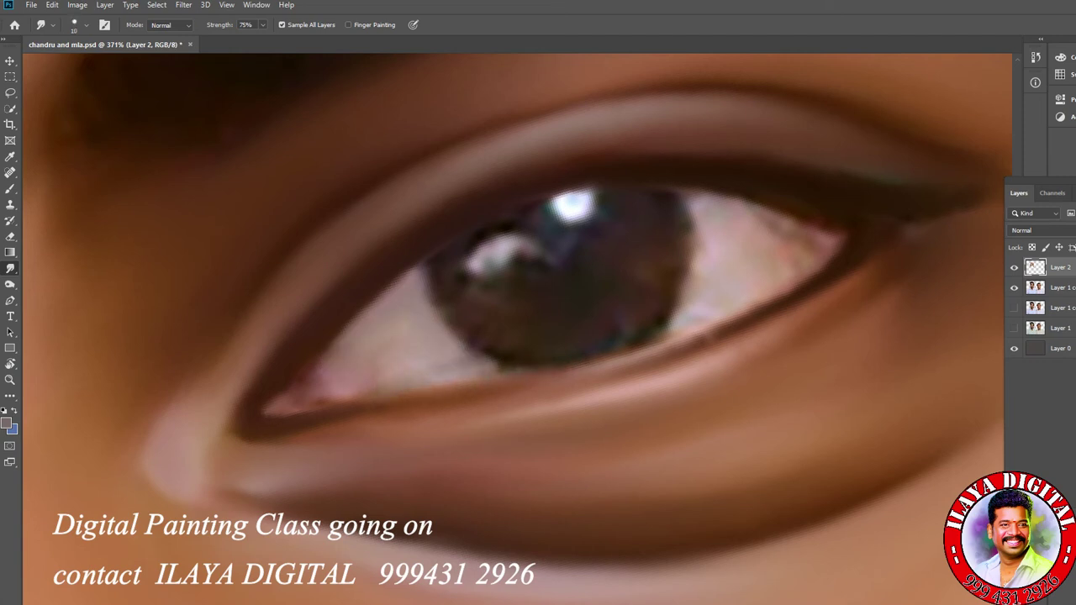
{"action": "left_click_drag", "start_coordinate": [433, 388], "coordinate": [383, 399]}
{"action": "left_click_drag", "start_coordinate": [340, 357], "coordinate": [354, 343]}
{"action": "mouse_move", "coordinate": [437, 370]}
{"action": "left_mouse_down"}
{"action": "mouse_move", "coordinate": [477, 353]}
{"action": "mouse_move", "coordinate": [563, 362]}
{"action": "left_mouse_up"}
- Smooth the white on the outer side of the image-right eye's iris and its lower edge with brush size 20
{"action": "key", "text": "bracketright"}
{"action": "left_click_drag", "start_coordinate": [748, 265], "coordinate": [775, 252]}
{"action": "left_click_drag", "start_coordinate": [683, 220], "coordinate": [732, 189]}
{"action": "left_click_drag", "start_coordinate": [752, 237], "coordinate": [814, 208]}
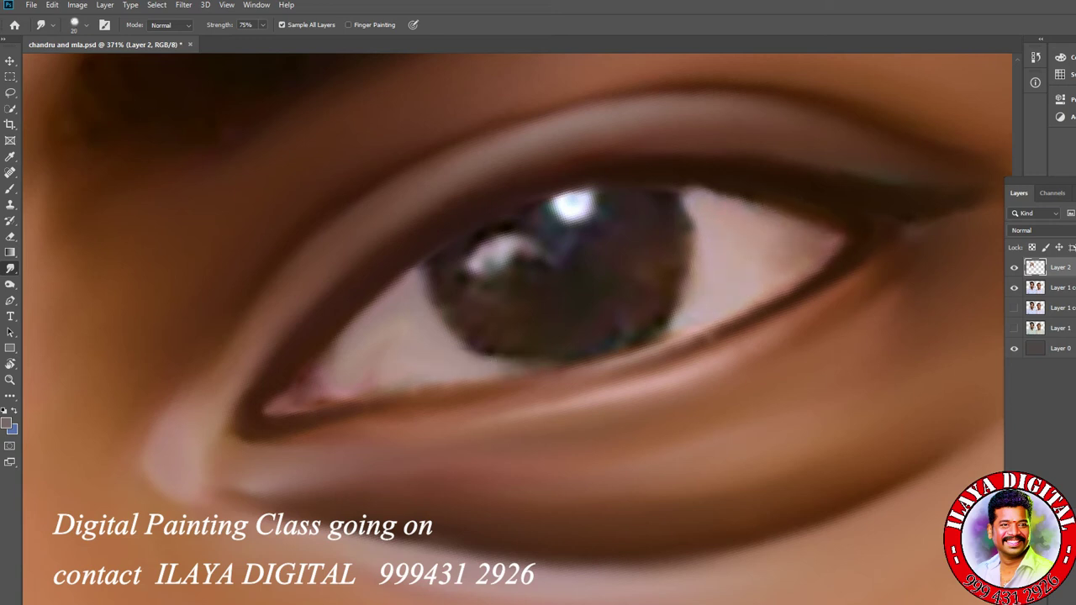
{"action": "left_click_drag", "start_coordinate": [820, 261], "coordinate": [745, 305]}
{"action": "left_click_drag", "start_coordinate": [677, 329], "coordinate": [639, 353]}
- Smudge the image-right eye's iris into an even dark disc with a clean round edge, leaving the reflections
{"action": "key", "text": "bracketright"}
{"action": "mouse_move", "coordinate": [669, 186]}
{"action": "left_mouse_down"}
{"action": "mouse_move", "coordinate": [682, 253]}
{"action": "mouse_move", "coordinate": [664, 269]}
{"action": "left_mouse_up"}
{"action": "mouse_move", "coordinate": [687, 208]}
{"action": "left_mouse_down"}
{"action": "mouse_move", "coordinate": [669, 290]}
{"action": "mouse_move", "coordinate": [672, 328]}
{"action": "mouse_move", "coordinate": [627, 347]}
{"action": "left_mouse_up"}
{"action": "key", "text": "bracketleft"}
{"action": "mouse_move", "coordinate": [467, 262]}
{"action": "left_mouse_down"}
{"action": "mouse_move", "coordinate": [424, 317]}
{"action": "mouse_move", "coordinate": [534, 361]}
{"action": "mouse_move", "coordinate": [574, 346]}
{"action": "left_mouse_up"}
{"action": "mouse_move", "coordinate": [496, 290]}
{"action": "left_mouse_down"}
{"action": "mouse_move", "coordinate": [529, 290]}
{"action": "mouse_move", "coordinate": [538, 250]}
{"action": "mouse_move", "coordinate": [626, 224]}
{"action": "left_mouse_up"}
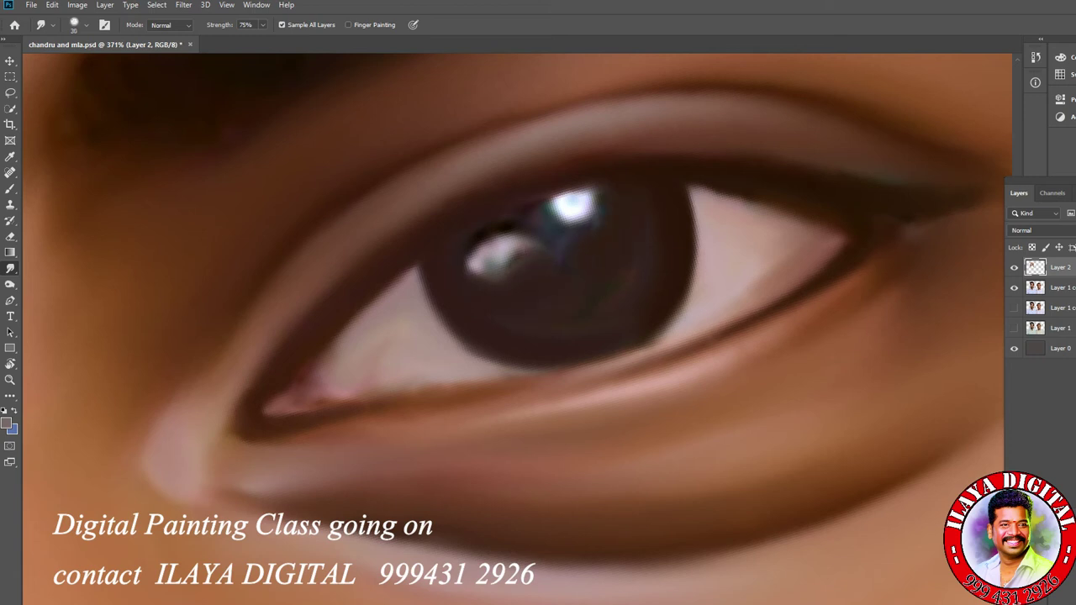
- Shape the two reflections in the image-right eye's iris into smooth pale highlights with brush size 15
{"action": "key", "text": "bracketleft"}
{"action": "key", "text": "bracketleft"}
{"action": "key", "text": "bracketleft"}
{"action": "mouse_move", "coordinate": [483, 252]}
{"action": "left_mouse_down"}
{"action": "mouse_move", "coordinate": [503, 271]}
{"action": "mouse_move", "coordinate": [514, 262]}
{"action": "mouse_move", "coordinate": [481, 266]}
{"action": "left_mouse_up"}
{"action": "mouse_move", "coordinate": [589, 222]}
{"action": "left_mouse_down"}
{"action": "mouse_move", "coordinate": [560, 197]}
{"action": "mouse_move", "coordinate": [588, 211]}
{"action": "mouse_move", "coordinate": [535, 250]}
{"action": "left_mouse_up"}
{"action": "key", "text": "bracketleft"}
{"action": "key", "text": "bracketright"}
{"action": "left_click_drag", "start_coordinate": [592, 217], "coordinate": [578, 231]}
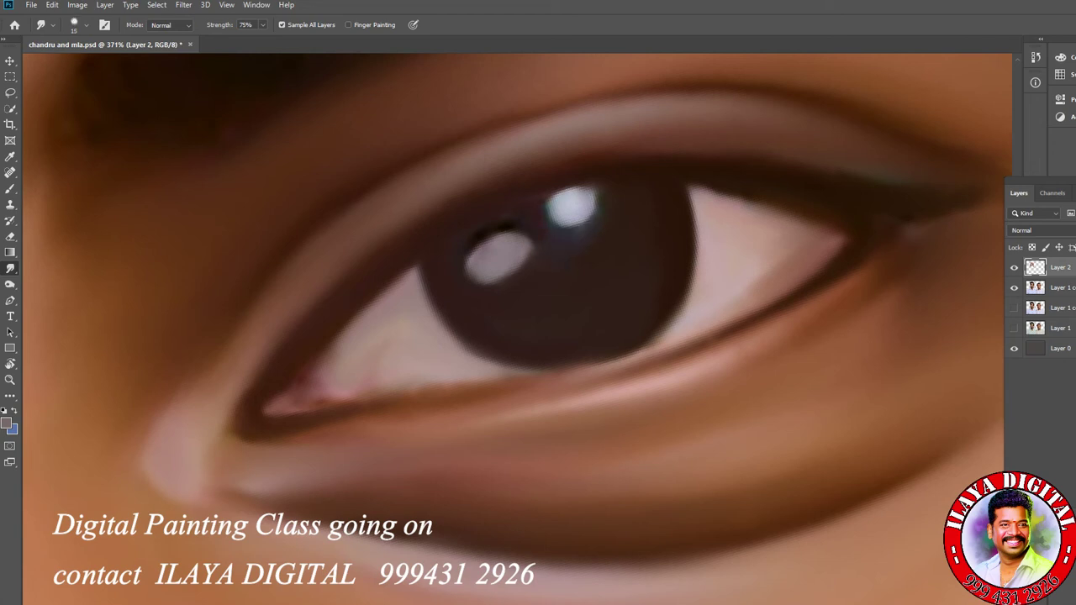
- Refine the outer white of the image-right eye and its lower lid edge with brush size 15
{"action": "mouse_move", "coordinate": [806, 229]}
{"action": "left_mouse_down"}
{"action": "mouse_move", "coordinate": [774, 251]}
{"action": "mouse_move", "coordinate": [757, 282]}
{"action": "left_mouse_up"}
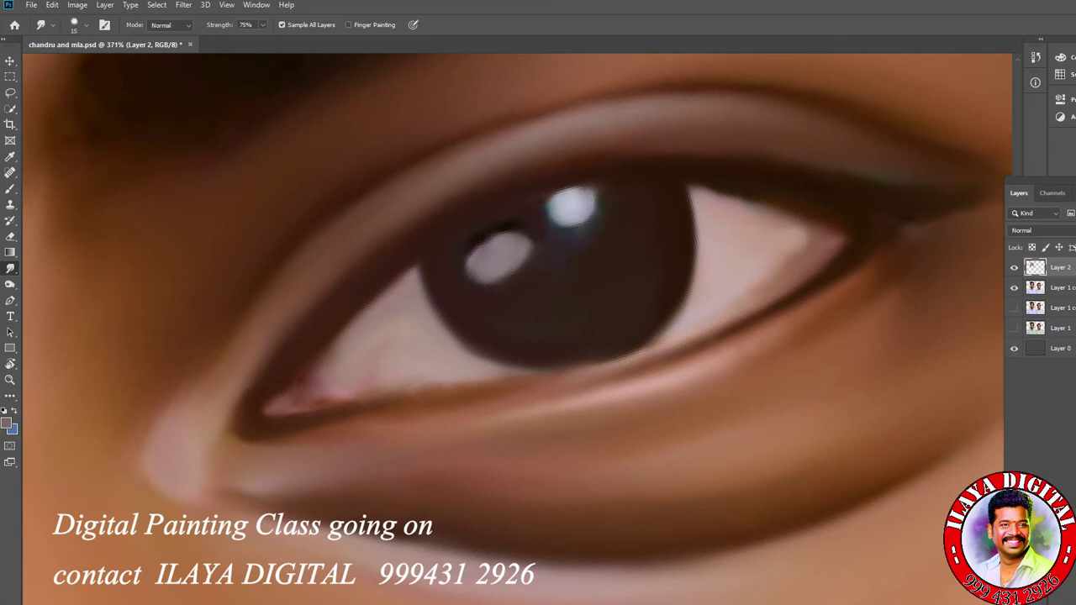
{"action": "mouse_move", "coordinate": [336, 402]}
{"action": "left_mouse_down"}
{"action": "mouse_move", "coordinate": [580, 382]}
{"action": "mouse_move", "coordinate": [643, 353]}
{"action": "left_mouse_up"}
{"action": "left_click_drag", "start_coordinate": [438, 380], "coordinate": [487, 360]}
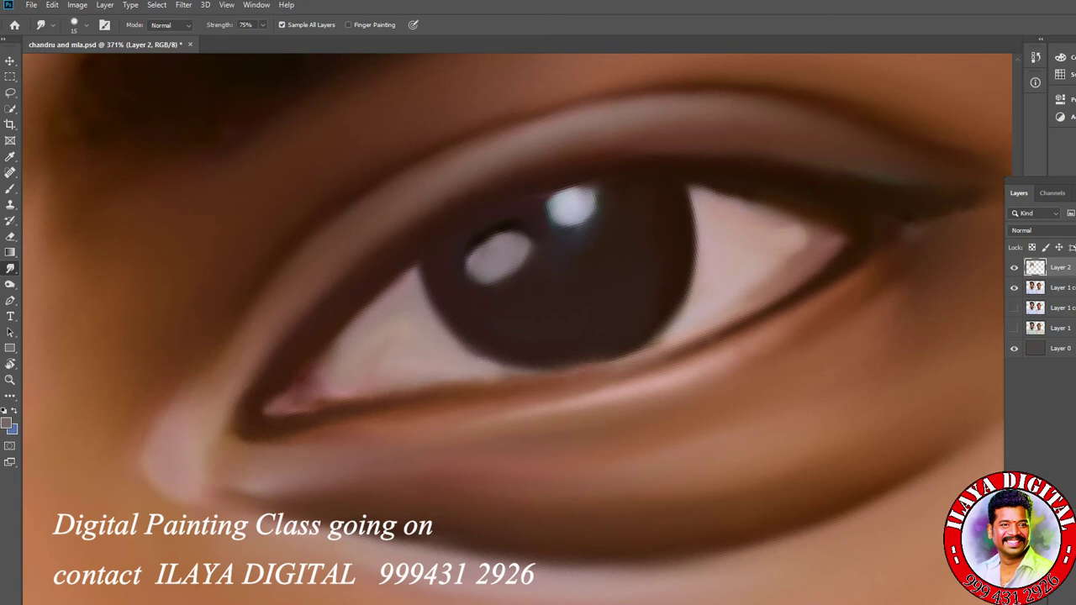
- Choose the Triangle - Dots brush and smudge the tail of the image-left eyebrow into fine hair strands with size 20
{"action": "scroll", "coordinate": [781, 413], "scroll_direction": "down", "scroll_amount": 10}
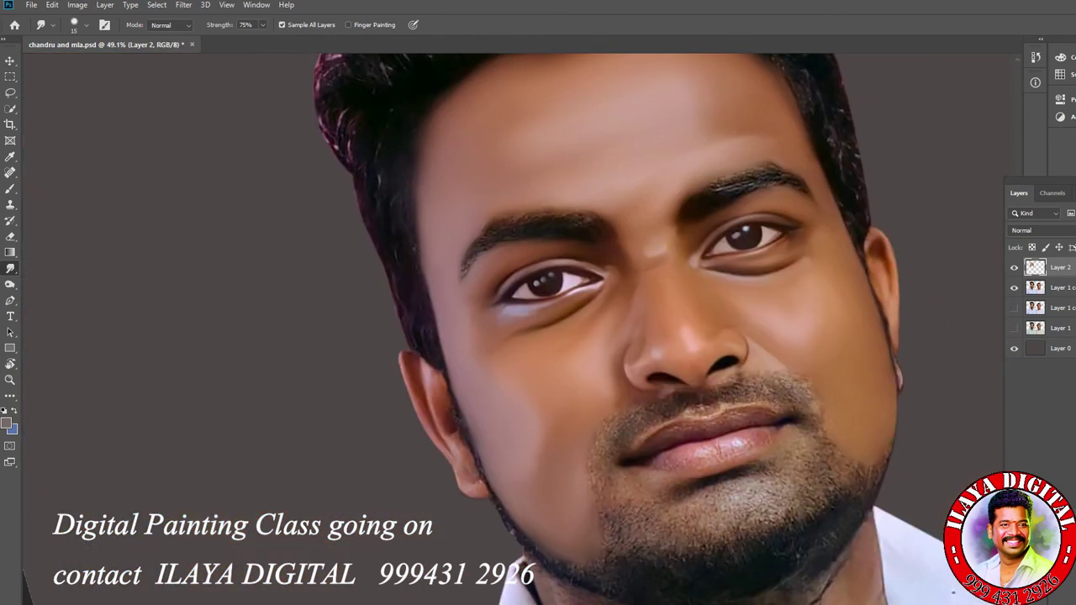
{"action": "scroll", "coordinate": [703, 389], "scroll_direction": "up", "scroll_amount": 8}
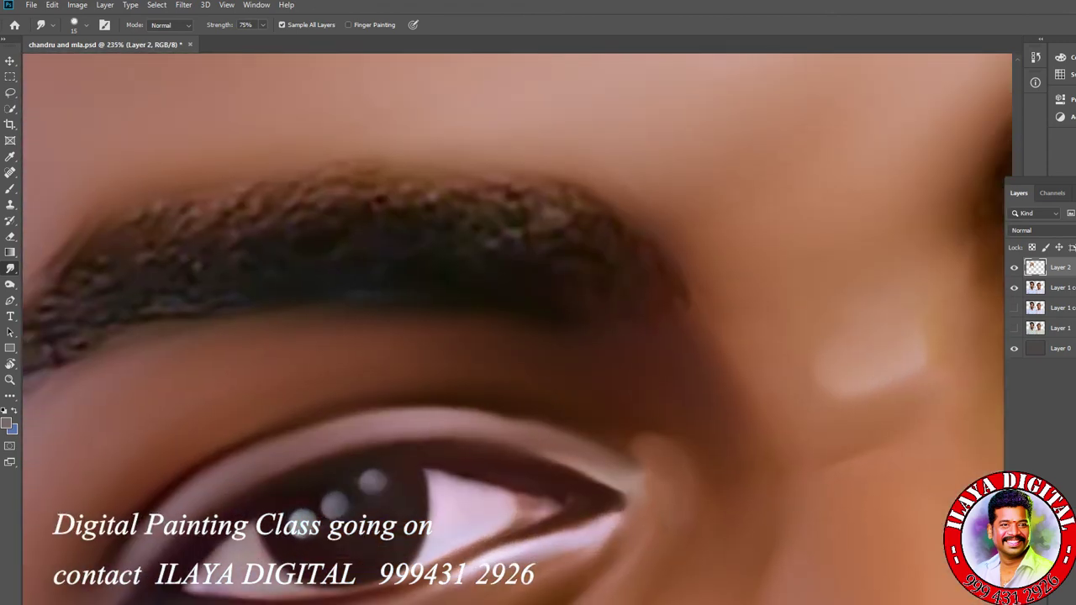
{"action": "right_click", "coordinate": [555, 282]}
{"action": "left_click", "coordinate": [872, 541]}
{"action": "key", "text": "Return"}
{"action": "left_click_drag", "start_coordinate": [504, 336], "coordinate": [807, 396]}
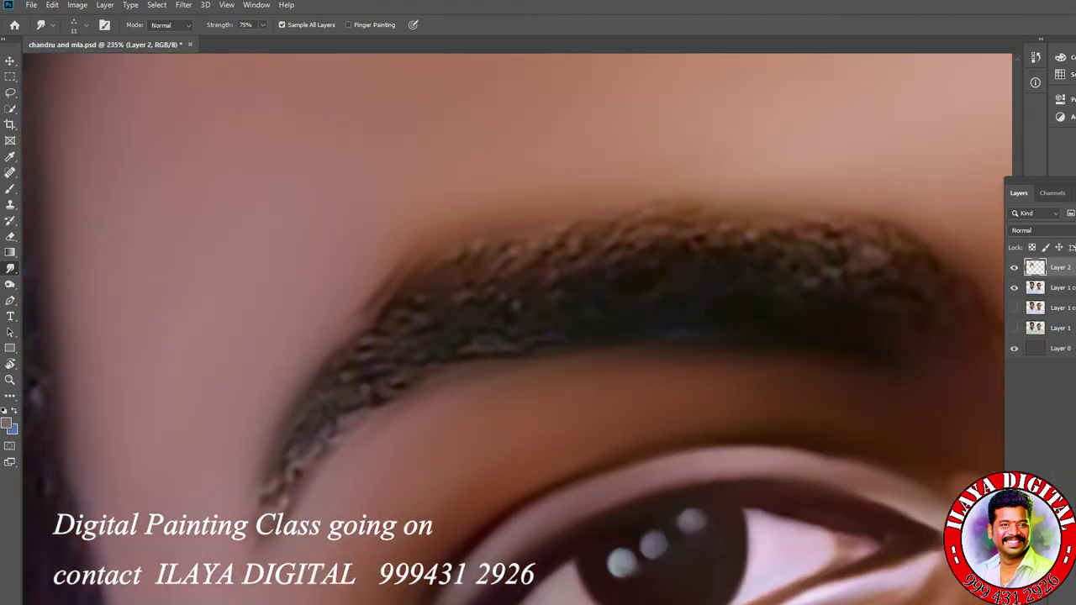
{"action": "key", "text": "bracketright"}
{"action": "key", "text": "bracketright"}
{"action": "left_click_drag", "start_coordinate": [399, 301], "coordinate": [260, 488]}
{"action": "left_click_drag", "start_coordinate": [369, 382], "coordinate": [273, 501]}
{"action": "left_click_drag", "start_coordinate": [332, 420], "coordinate": [260, 504]}
- Smudge the upper edge of the image-left eyebrow into soft hair strands from the outer arch towards the nose
{"action": "left_click_drag", "start_coordinate": [451, 240], "coordinate": [425, 261]}
{"action": "left_click_drag", "start_coordinate": [483, 244], "coordinate": [439, 257]}
{"action": "mouse_move", "coordinate": [523, 217]}
{"action": "left_mouse_down"}
{"action": "mouse_move", "coordinate": [433, 252]}
{"action": "mouse_move", "coordinate": [538, 226]}
{"action": "mouse_move", "coordinate": [576, 245]}
{"action": "mouse_move", "coordinate": [828, 232]}
{"action": "left_mouse_up"}
{"action": "mouse_move", "coordinate": [706, 242]}
{"action": "left_mouse_down"}
{"action": "mouse_move", "coordinate": [833, 236]}
{"action": "mouse_move", "coordinate": [815, 238]}
{"action": "left_mouse_up"}
{"action": "left_click_drag", "start_coordinate": [740, 249], "coordinate": [858, 249]}
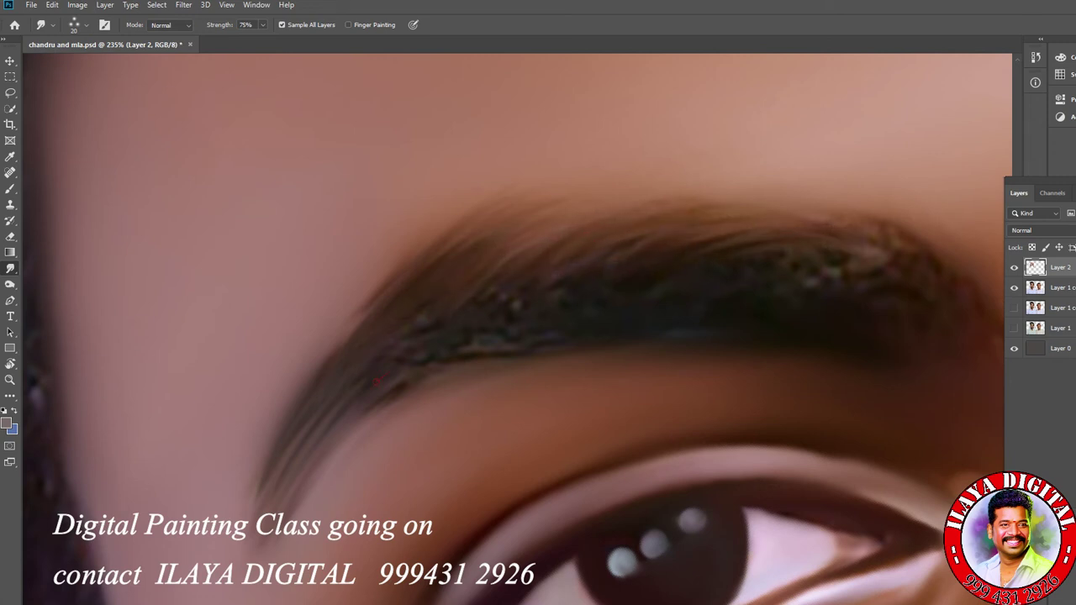
- Smooth the lower edge and dark middle of the image-left eyebrow into continuous hair strands
{"action": "left_click_drag", "start_coordinate": [563, 328], "coordinate": [444, 360]}
{"action": "left_click_drag", "start_coordinate": [521, 357], "coordinate": [429, 379]}
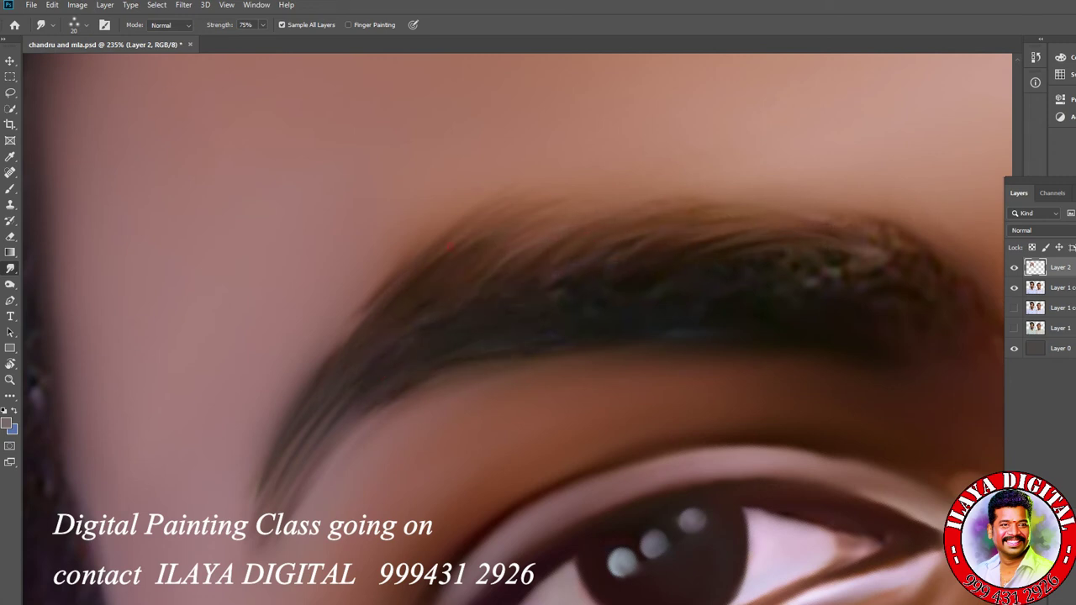
{"action": "left_click_drag", "start_coordinate": [529, 299], "coordinate": [412, 317]}
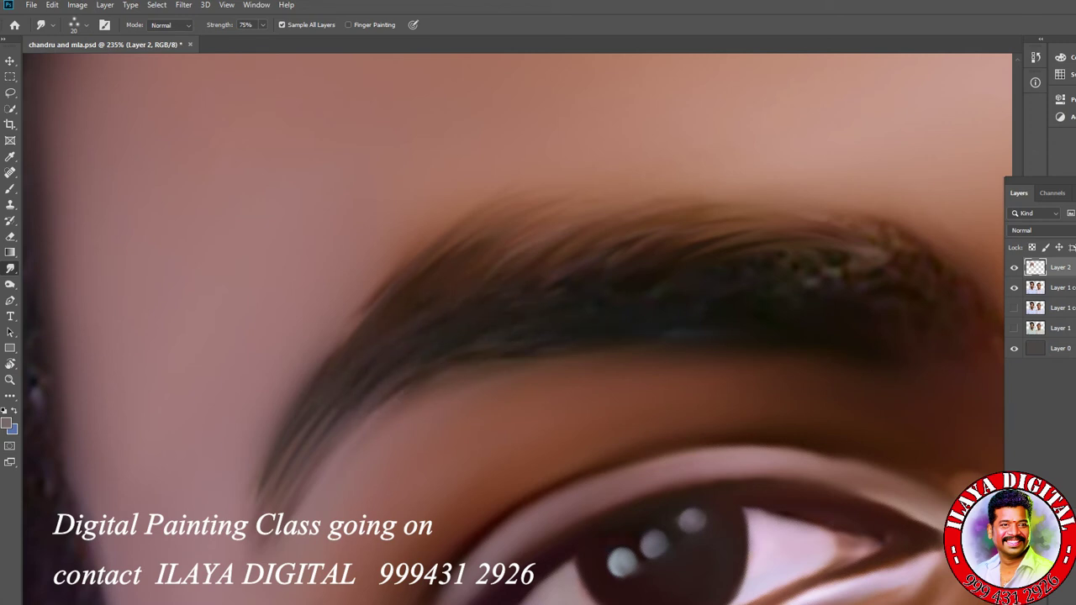
{"action": "left_click_drag", "start_coordinate": [589, 336], "coordinate": [353, 404]}
{"action": "mouse_move", "coordinate": [653, 336]}
{"action": "left_mouse_down"}
{"action": "mouse_move", "coordinate": [624, 345]}
{"action": "mouse_move", "coordinate": [620, 334]}
{"action": "left_mouse_up"}
{"action": "left_click_drag", "start_coordinate": [535, 345], "coordinate": [595, 353]}
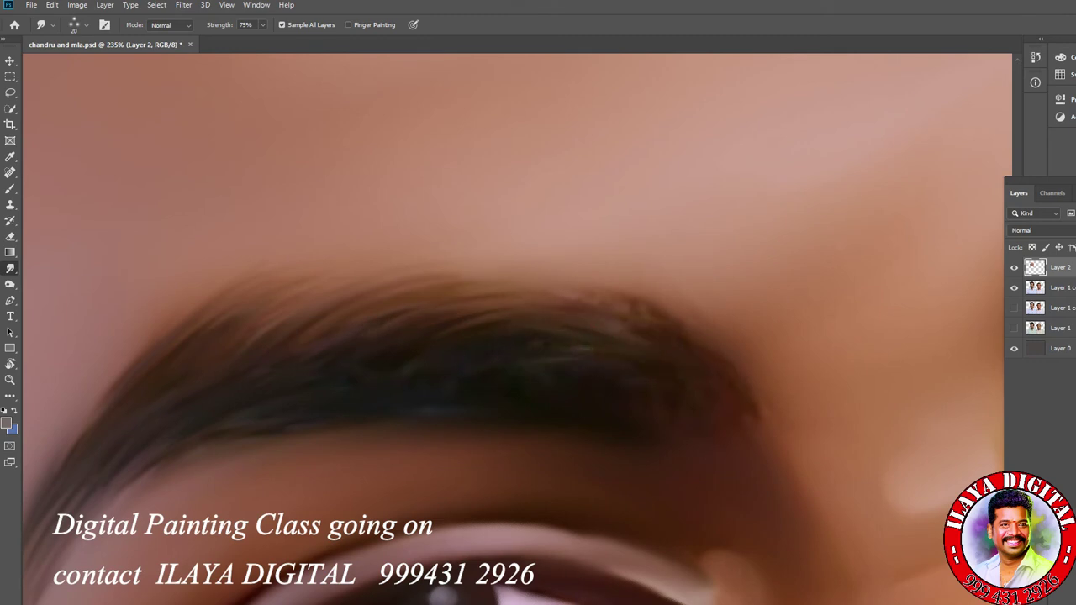
- Smudge the nose-side end of the image-left eyebrow into soft hair strands that fade into the skin
{"action": "left_click_drag", "start_coordinate": [247, 343], "coordinate": [268, 327]}
{"action": "left_click_drag", "start_coordinate": [652, 326], "coordinate": [580, 294]}
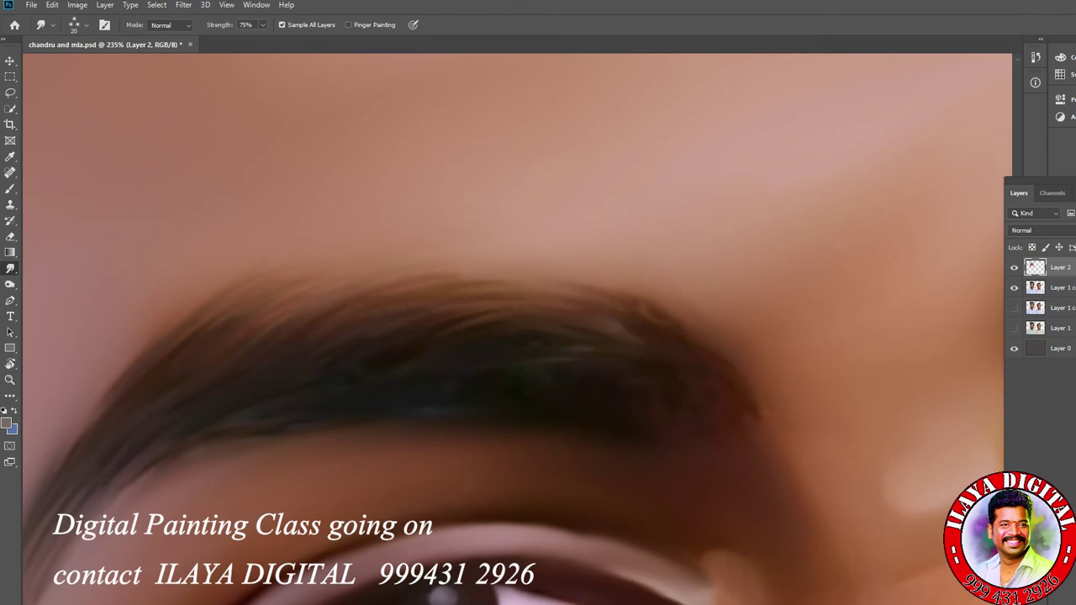
{"action": "left_click_drag", "start_coordinate": [653, 313], "coordinate": [559, 305]}
{"action": "left_click_drag", "start_coordinate": [547, 345], "coordinate": [593, 350]}
{"action": "left_click_drag", "start_coordinate": [761, 409], "coordinate": [626, 333]}
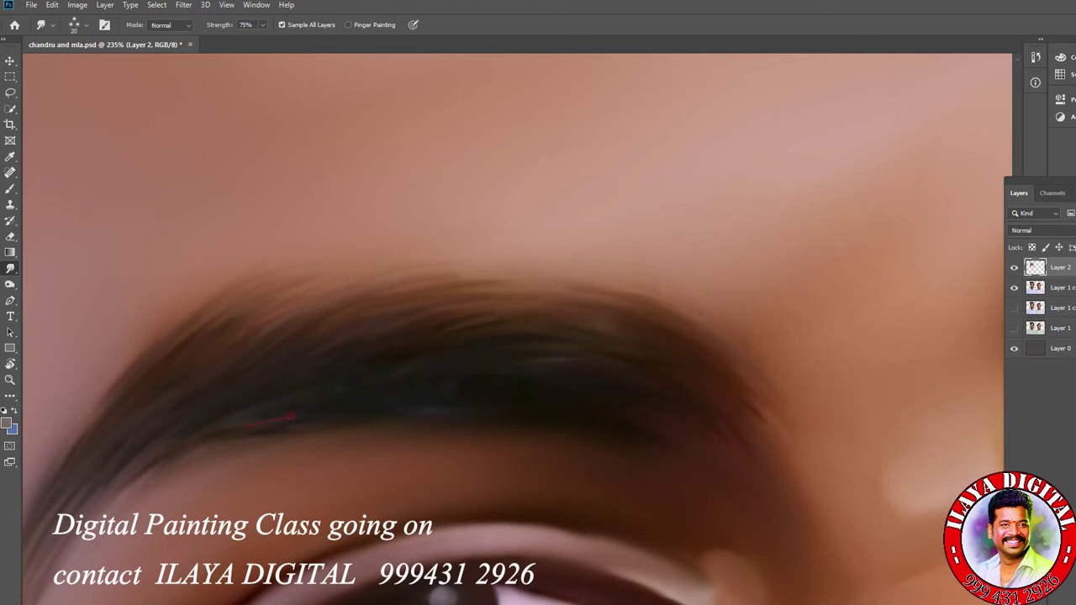
- Smudge the image-right eyebrow into fine hair strands along its full length with the Triangle - Dots brush at size 20
{"action": "key", "text": "ctrl+0"}
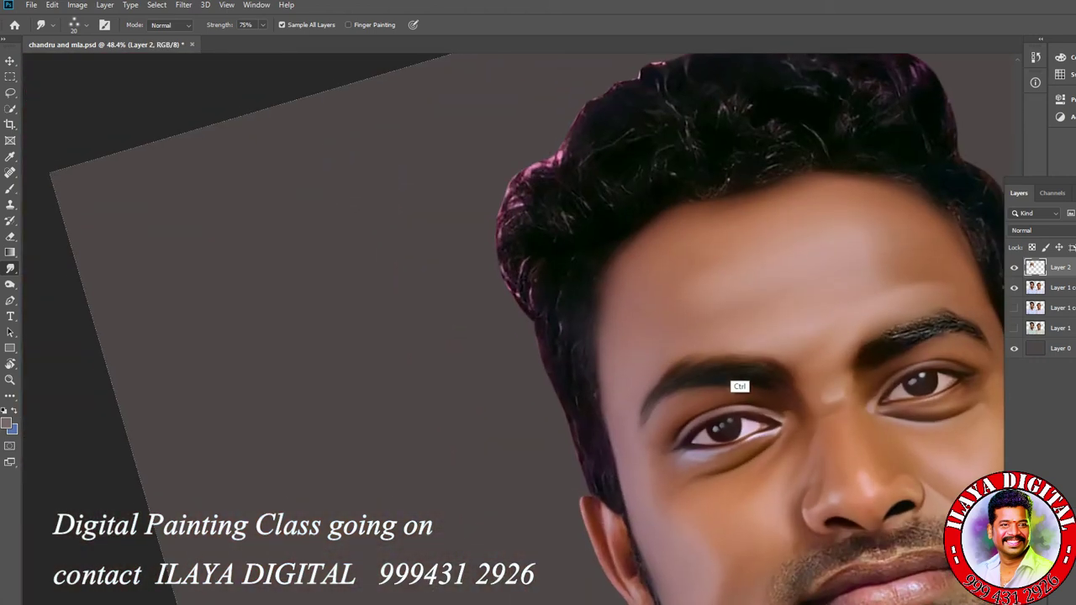
{"action": "scroll", "coordinate": [865, 396], "scroll_direction": "up", "scroll_amount": 3}
{"action": "scroll", "coordinate": [467, 440], "scroll_direction": "up", "scroll_amount": 2}
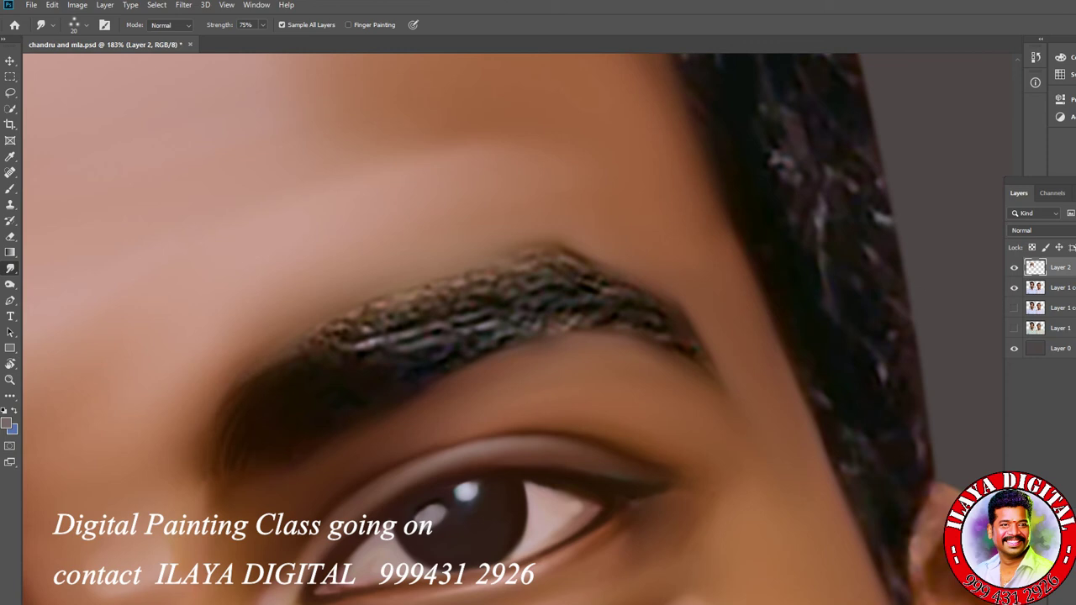
{"action": "mouse_move", "coordinate": [336, 338]}
{"action": "left_mouse_down"}
{"action": "mouse_move", "coordinate": [496, 318]}
{"action": "mouse_move", "coordinate": [522, 303]}
{"action": "left_mouse_up"}
{"action": "mouse_move", "coordinate": [429, 290]}
{"action": "left_mouse_down"}
{"action": "mouse_move", "coordinate": [559, 286]}
{"action": "mouse_move", "coordinate": [589, 299]}
{"action": "mouse_move", "coordinate": [597, 285]}
{"action": "mouse_move", "coordinate": [505, 254]}
{"action": "mouse_move", "coordinate": [605, 283]}
{"action": "mouse_move", "coordinate": [588, 305]}
{"action": "mouse_move", "coordinate": [705, 360]}
{"action": "left_mouse_up"}
{"action": "mouse_move", "coordinate": [663, 298]}
{"action": "left_mouse_down"}
{"action": "mouse_move", "coordinate": [522, 259]}
{"action": "mouse_move", "coordinate": [505, 301]}
{"action": "mouse_move", "coordinate": [353, 336]}
{"action": "mouse_move", "coordinate": [487, 330]}
{"action": "left_mouse_up"}
{"action": "mouse_move", "coordinate": [342, 397]}
{"action": "left_mouse_down"}
{"action": "mouse_move", "coordinate": [496, 330]}
{"action": "mouse_move", "coordinate": [395, 353]}
{"action": "mouse_move", "coordinate": [555, 338]}
{"action": "mouse_move", "coordinate": [589, 323]}
{"action": "mouse_move", "coordinate": [479, 343]}
{"action": "mouse_move", "coordinate": [535, 331]}
{"action": "mouse_move", "coordinate": [641, 344]}
{"action": "mouse_move", "coordinate": [721, 372]}
{"action": "left_mouse_up"}
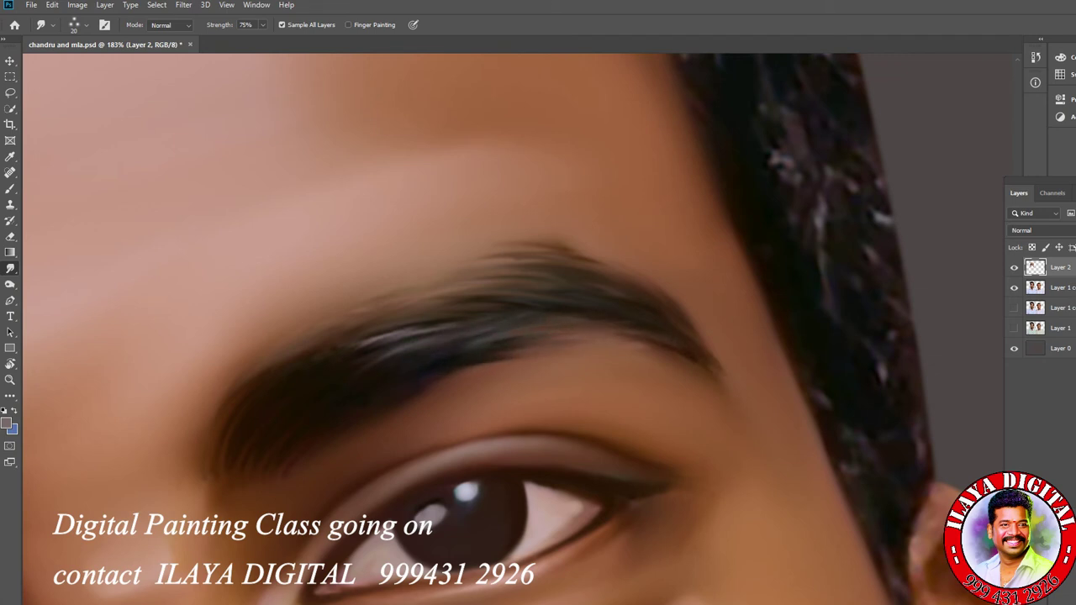
{"action": "left_click_drag", "start_coordinate": [454, 329], "coordinate": [318, 358]}
{"action": "mouse_move", "coordinate": [387, 309]}
{"action": "left_mouse_down"}
{"action": "mouse_move", "coordinate": [488, 299]}
{"action": "mouse_move", "coordinate": [537, 260]}
{"action": "mouse_move", "coordinate": [576, 249]}
{"action": "left_mouse_up"}
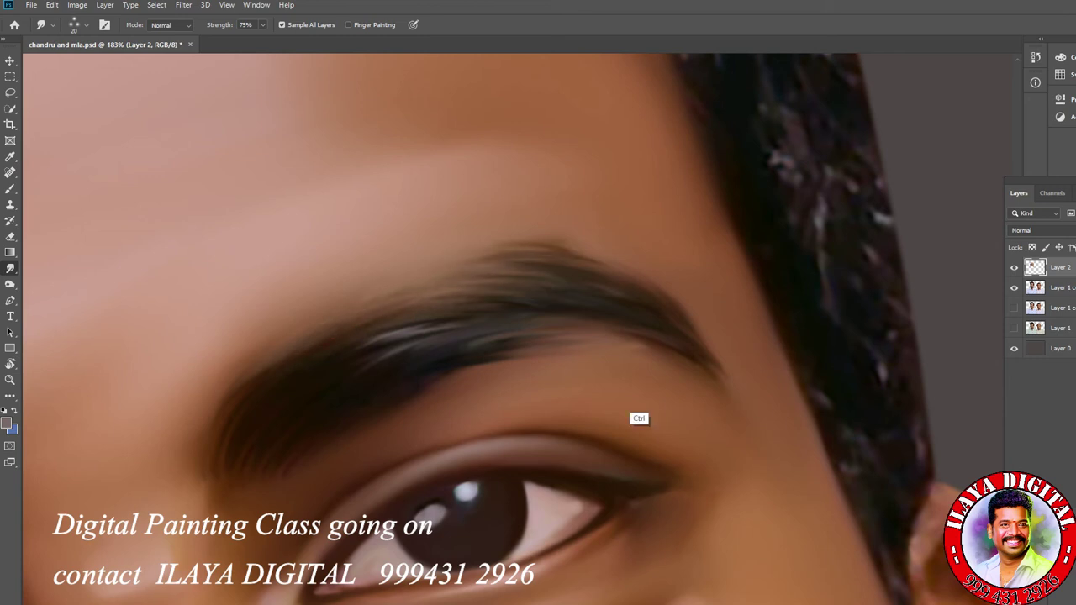
- Switch to the Smudge Brush preset at size 90 and blend the neck's shadow along the image-right collar
{"action": "key", "text": "ctrl+minus"}
{"action": "scroll", "coordinate": [517, 328], "scroll_direction": "down", "scroll_amount": 15}
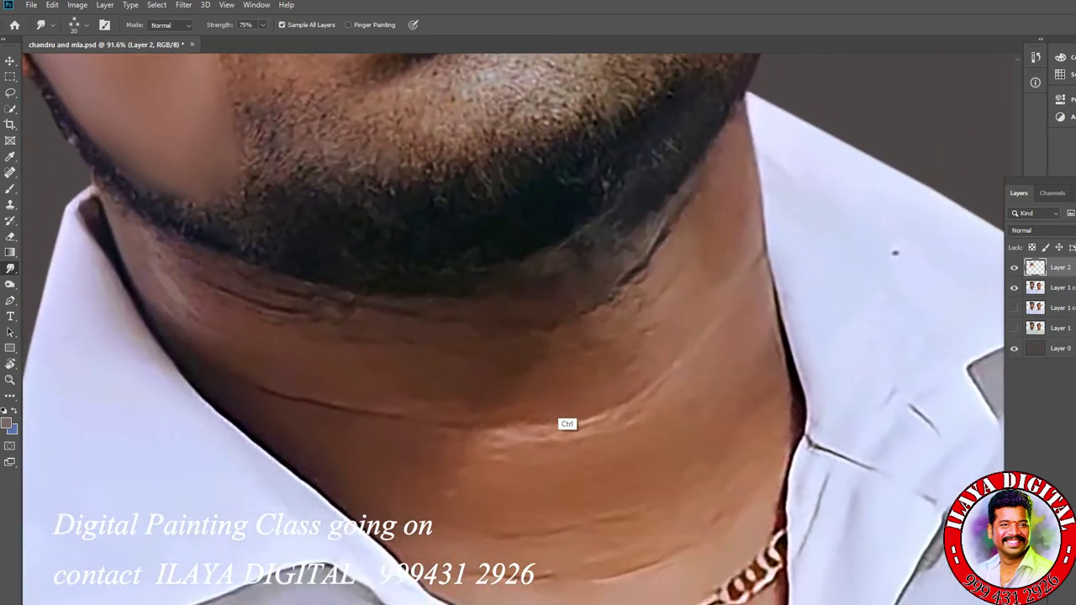
{"action": "scroll", "coordinate": [563, 423], "scroll_direction": "up", "scroll_amount": 2}
{"action": "right_click", "coordinate": [571, 307]}
{"action": "left_click_drag", "start_coordinate": [665, 339], "coordinate": [702, 339]}
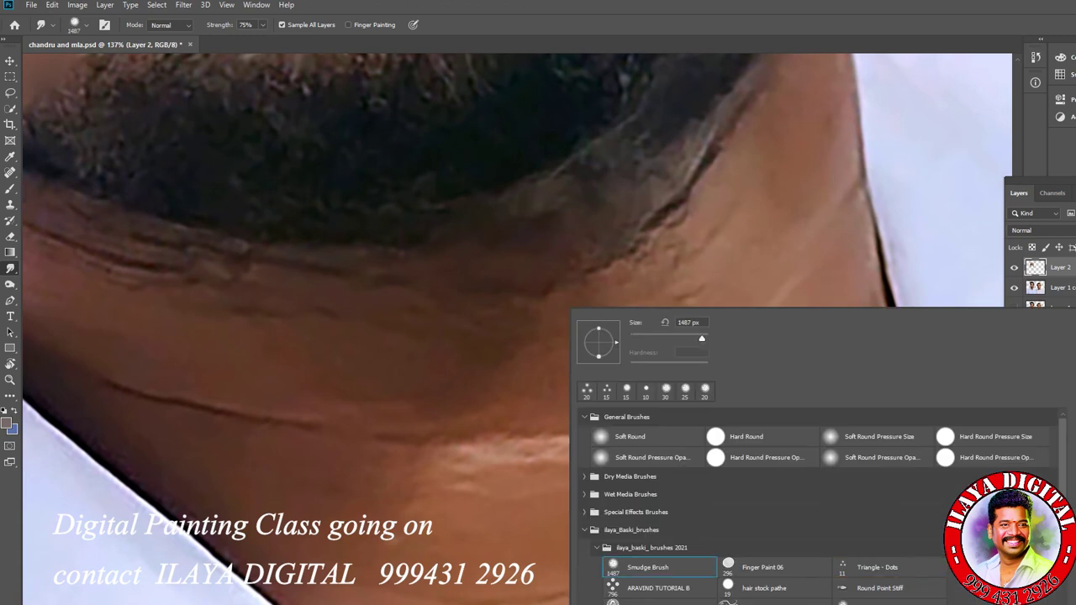
{"action": "key", "text": "Return"}
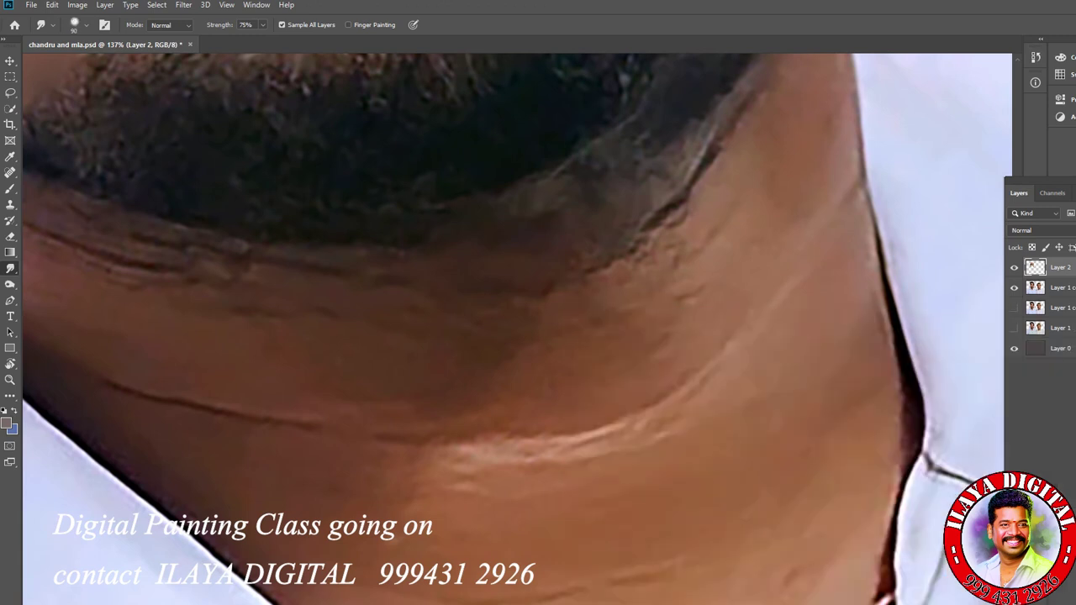
{"action": "mouse_move", "coordinate": [874, 349]}
{"action": "left_mouse_down"}
{"action": "mouse_move", "coordinate": [875, 252]}
{"action": "mouse_move", "coordinate": [904, 407]}
{"action": "left_mouse_up"}
- Smooth the pale crease across the middle of the neck with brush size 125
{"action": "key", "text": "bracketright"}
{"action": "key", "text": "bracketright"}
{"action": "key", "text": "bracketright"}
{"action": "key", "text": "bracketright"}
{"action": "left_click_drag", "start_coordinate": [714, 383], "coordinate": [378, 504]}
{"action": "left_click_drag", "start_coordinate": [639, 442], "coordinate": [370, 475]}
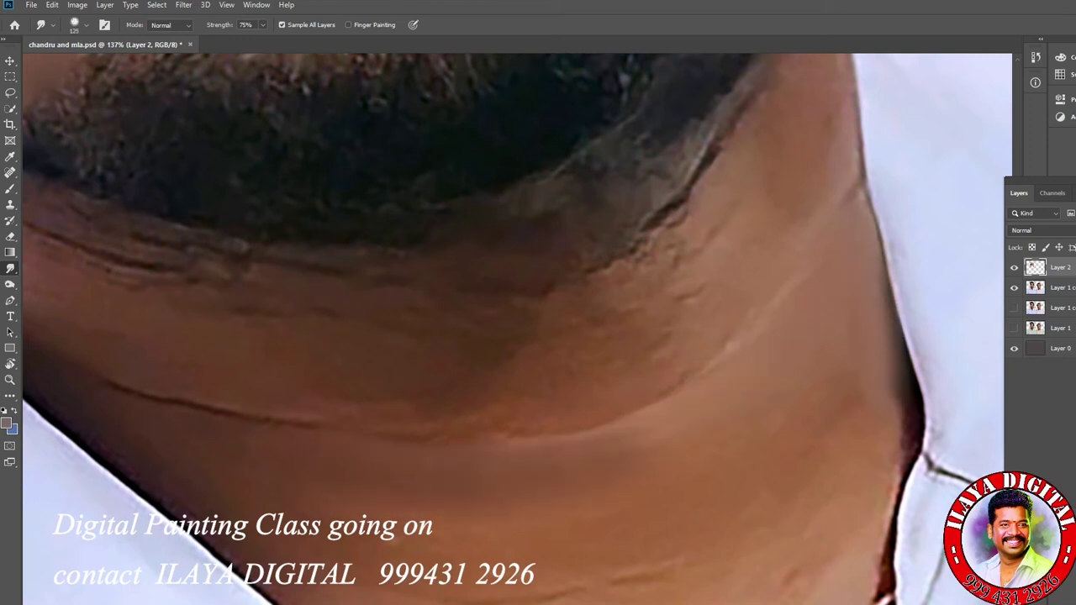
{"action": "left_click_drag", "start_coordinate": [732, 344], "coordinate": [588, 467]}
- Smooth the textured neck skin just below the bearded jawline with brush size 125
{"action": "key", "text": "F5"}
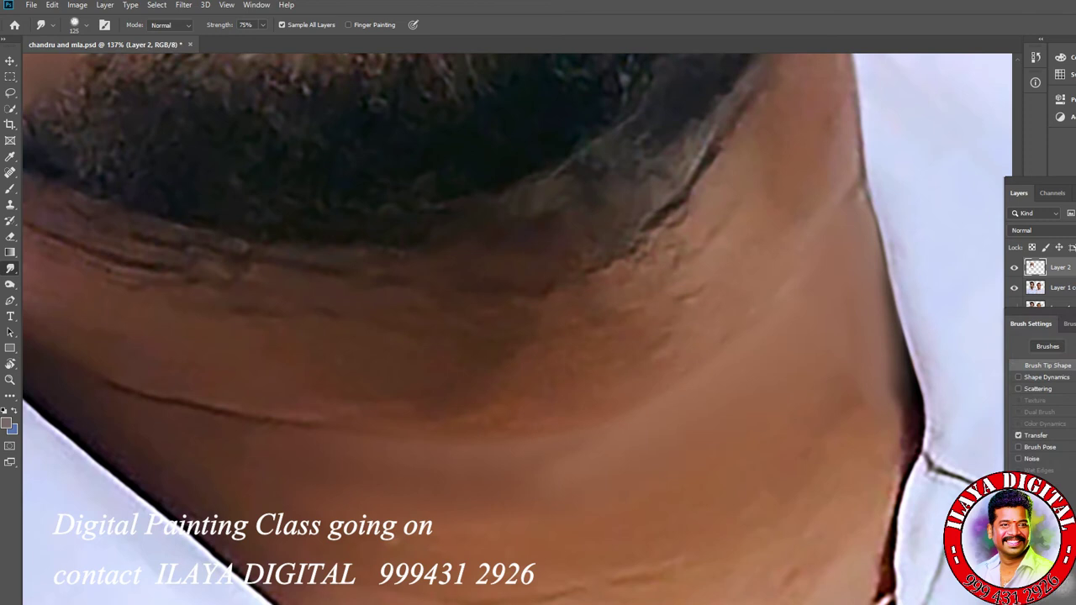
{"action": "key", "text": "F5"}
{"action": "mouse_move", "coordinate": [710, 277]}
{"action": "left_mouse_down"}
{"action": "mouse_move", "coordinate": [580, 294]}
{"action": "mouse_move", "coordinate": [555, 328]}
{"action": "mouse_move", "coordinate": [584, 358]}
{"action": "left_mouse_up"}
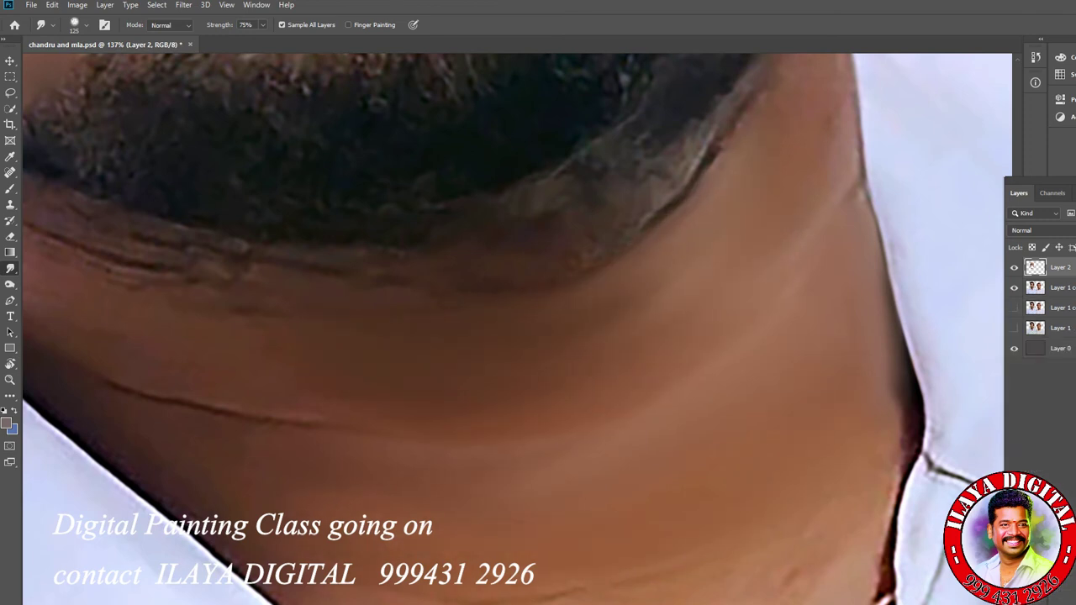
- Smooth the lower neck creases above the chain and the skin edge along the image-right collar with smaller Smudge brushes
{"action": "scroll", "coordinate": [517, 328], "scroll_direction": "down", "scroll_amount": 5}
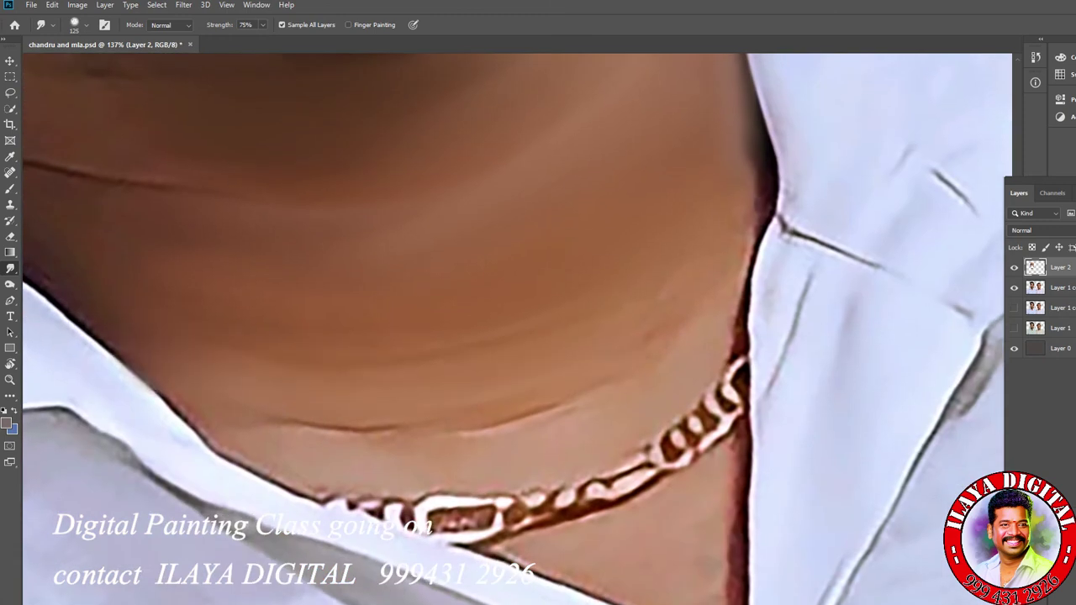
{"action": "key", "text": "bracketleft"}
{"action": "left_click_drag", "start_coordinate": [570, 407], "coordinate": [316, 431]}
{"action": "left_click_drag", "start_coordinate": [179, 412], "coordinate": [252, 464]}
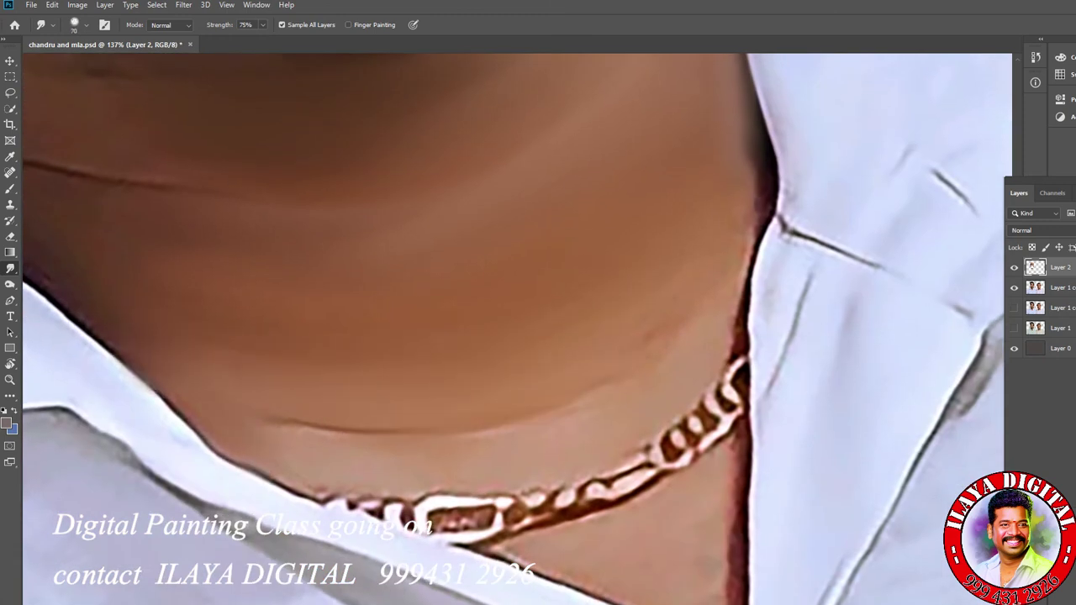
{"action": "mouse_move", "coordinate": [760, 206]}
{"action": "left_mouse_down"}
{"action": "mouse_move", "coordinate": [763, 141]}
{"action": "mouse_move", "coordinate": [733, 370]}
{"action": "left_mouse_up"}
{"action": "left_click_drag", "start_coordinate": [517, 425], "coordinate": [319, 430]}
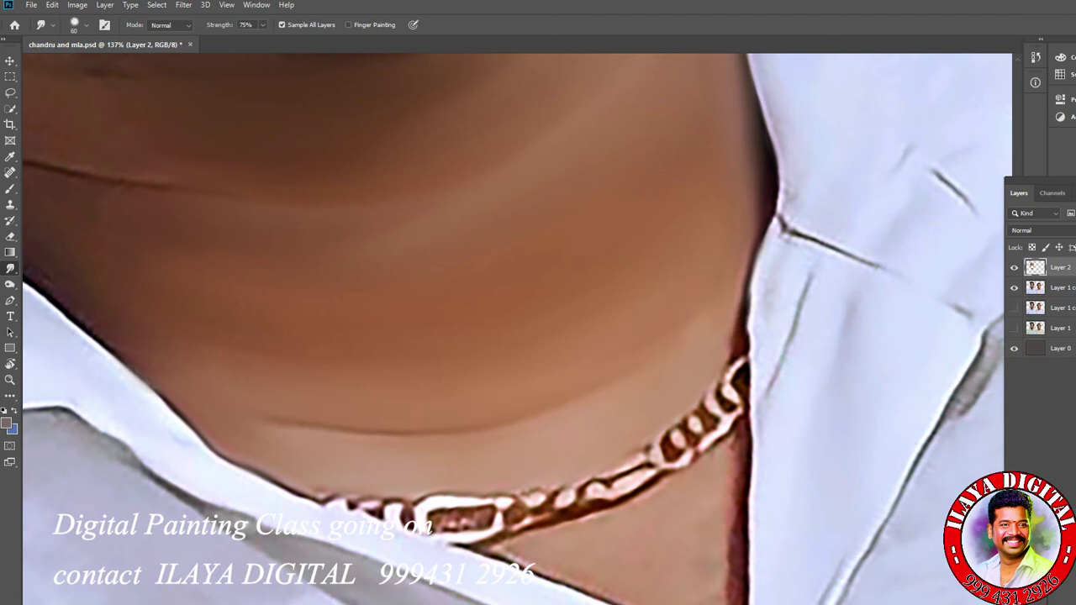
{"action": "left_click_drag", "start_coordinate": [730, 442], "coordinate": [740, 584]}
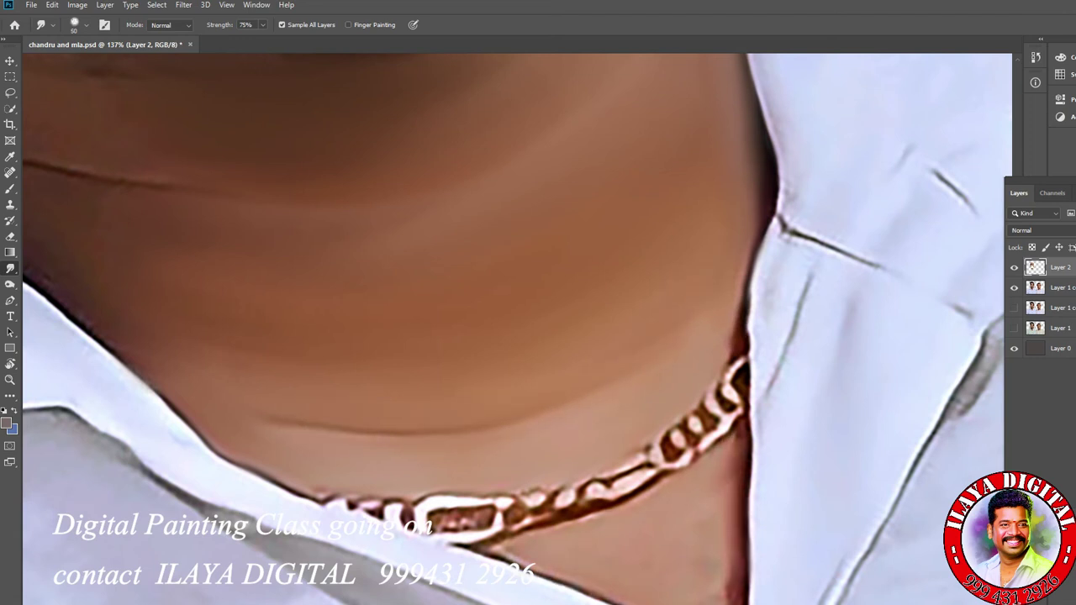
- Smooth the creases on the neck beneath the image-left jaw and chin with Smudge brush sizes up to 175
{"action": "left_click_drag", "start_coordinate": [589, 420], "coordinate": [505, 176]}
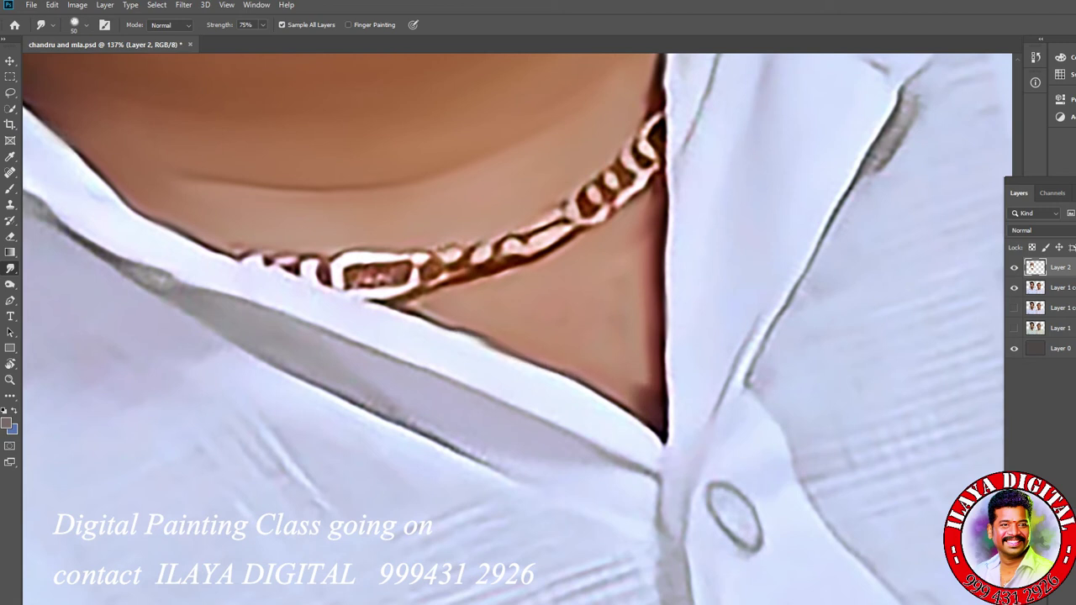
{"action": "scroll", "coordinate": [517, 327], "scroll_direction": "down", "scroll_amount": 3}
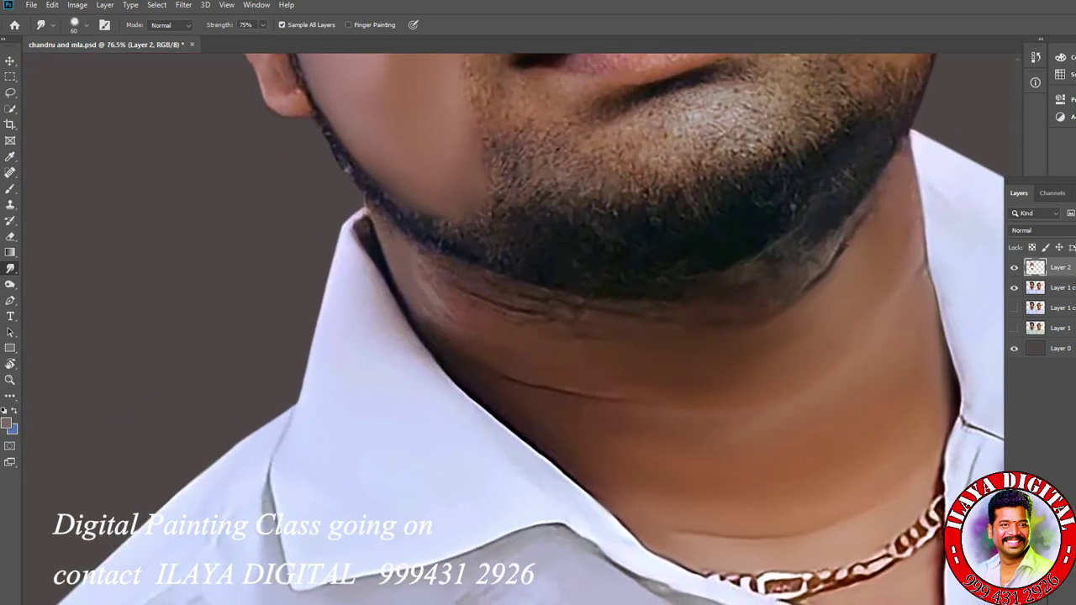
{"action": "left_click_drag", "start_coordinate": [430, 325], "coordinate": [460, 338]}
{"action": "key", "text": "bracketright"}
{"action": "key", "text": "bracketright"}
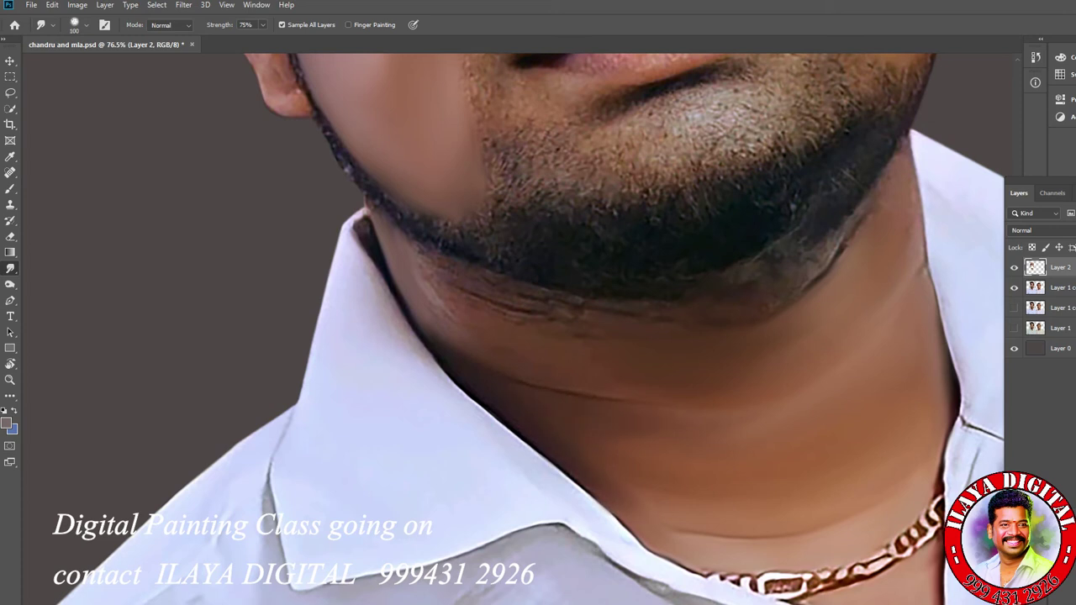
{"action": "key", "text": "bracketleft"}
{"action": "mouse_move", "coordinate": [431, 290]}
{"action": "left_mouse_down"}
{"action": "mouse_move", "coordinate": [504, 302]}
{"action": "mouse_move", "coordinate": [483, 332]}
{"action": "mouse_move", "coordinate": [509, 344]}
{"action": "left_mouse_up"}
{"action": "key", "text": "bracketright"}
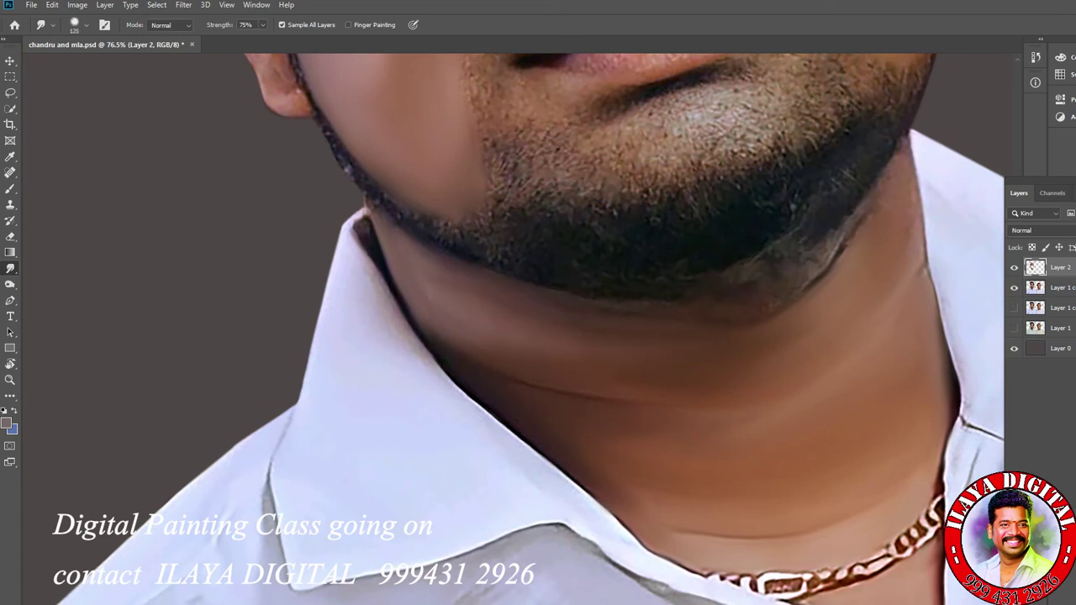
{"action": "key", "text": "bracketright"}
{"action": "key", "text": "bracketright"}
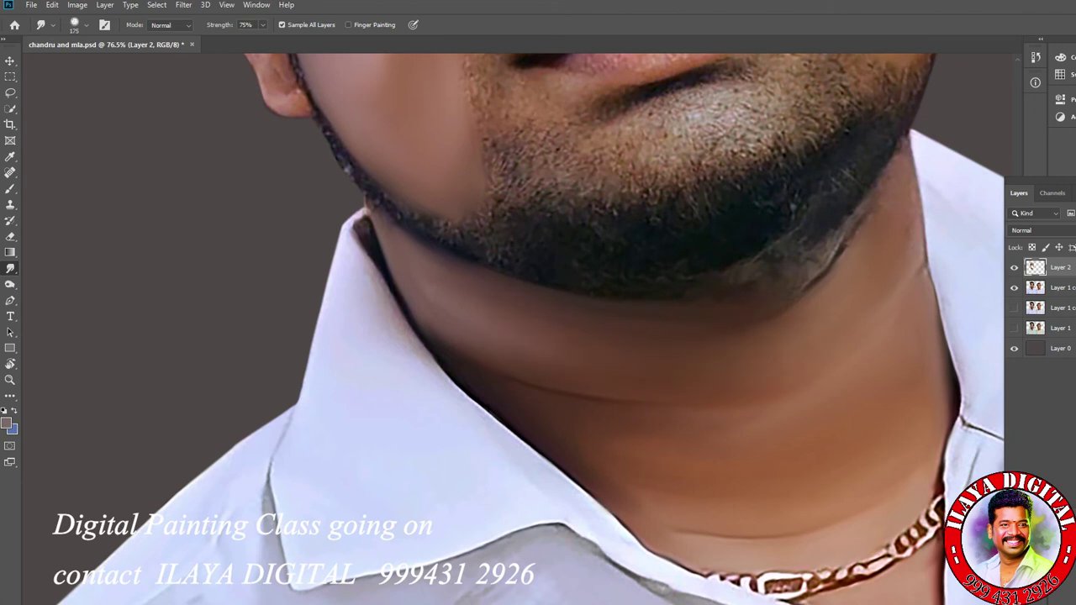
{"action": "left_click_drag", "start_coordinate": [824, 395], "coordinate": [552, 433]}
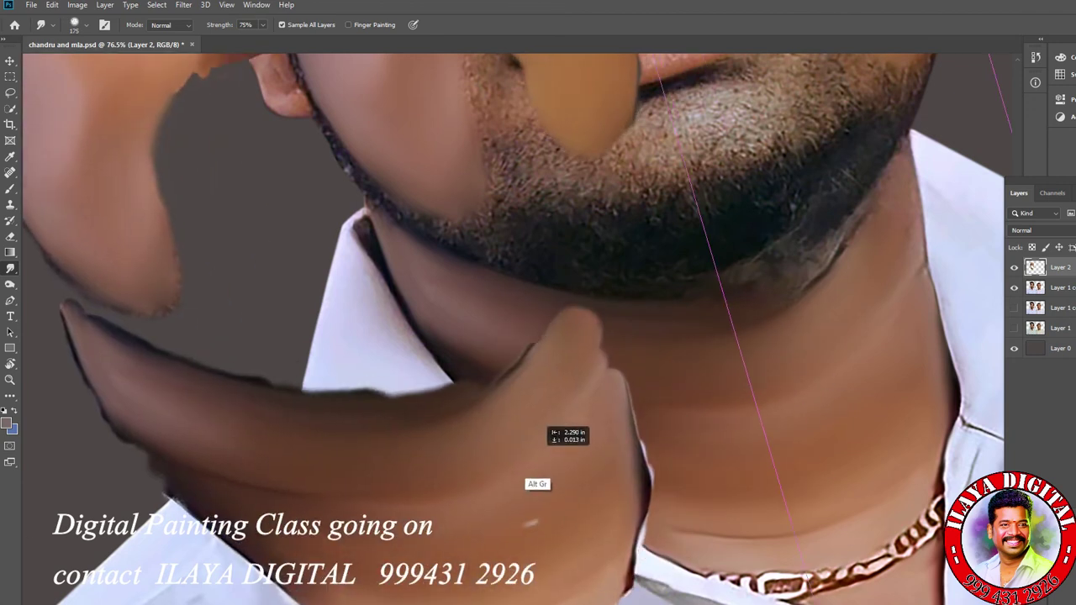
{"action": "key", "text": "ctrl+z"}
- Smooth the textured neck skin along the underside of the image-right jaw with brush size 80
{"action": "scroll", "coordinate": [689, 449], "scroll_direction": "up", "scroll_amount": 2}
{"action": "scroll", "coordinate": [795, 360], "scroll_direction": "up", "scroll_amount": 1}
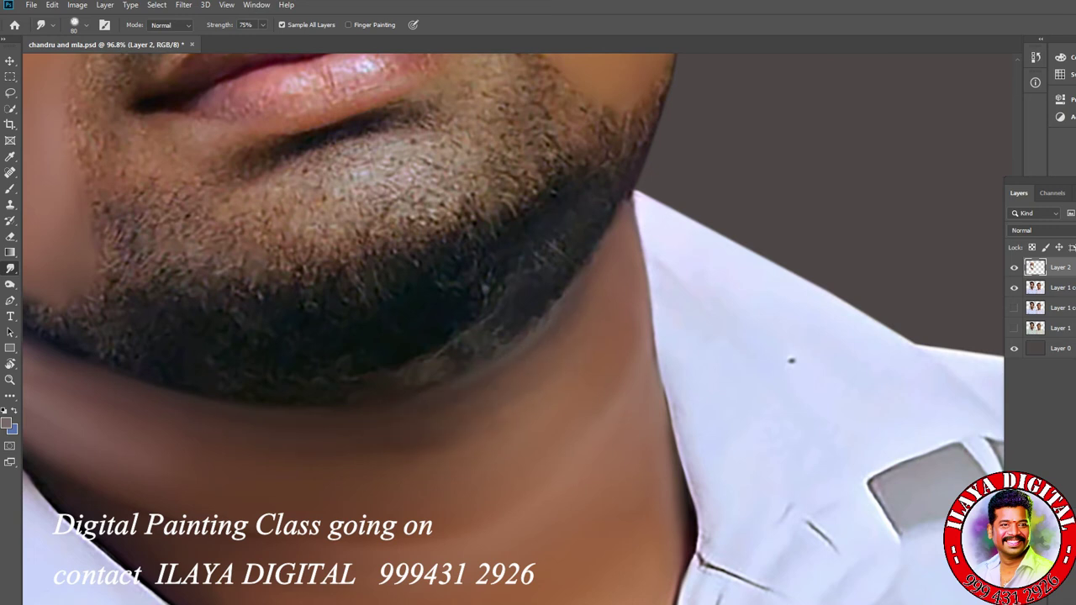
{"action": "scroll", "coordinate": [569, 423], "scroll_direction": "down", "scroll_amount": 5}
{"action": "scroll", "coordinate": [573, 463], "scroll_direction": "up", "scroll_amount": 2}
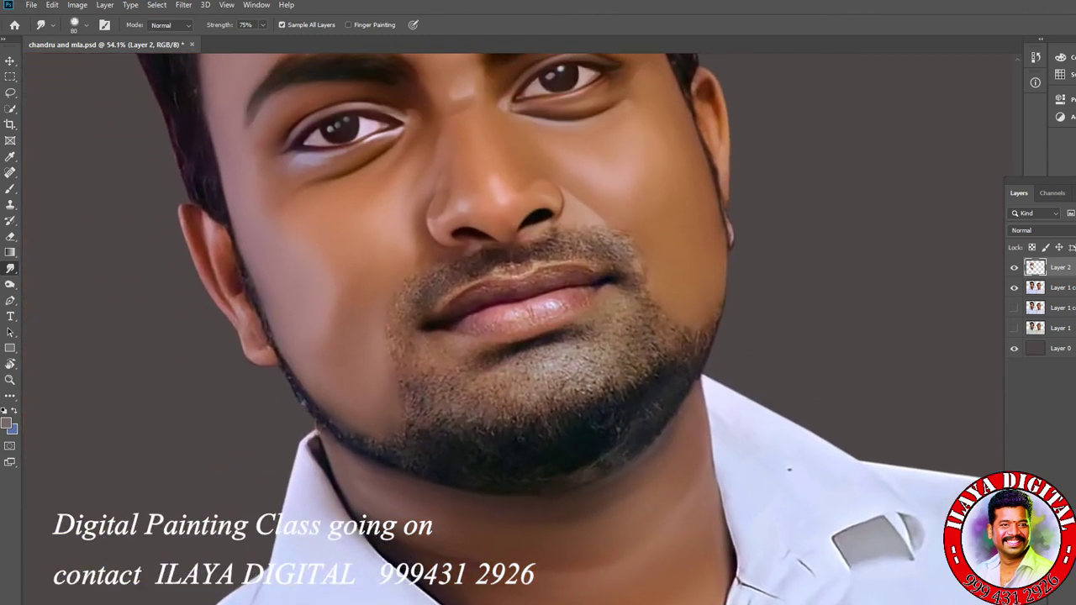
- Smooth the outer rim and the long dark fold of the image-left ear with a small Smudge brush of size 30
{"action": "scroll", "coordinate": [292, 330], "scroll_direction": "up", "scroll_amount": 8}
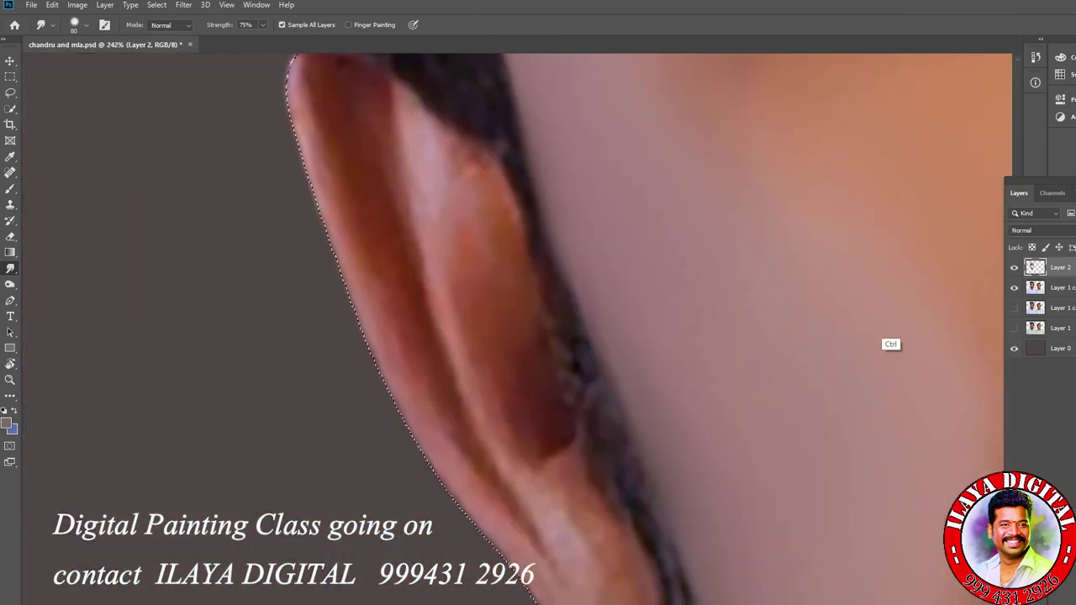
{"action": "scroll", "coordinate": [320, 168], "scroll_direction": "up", "scroll_amount": 2}
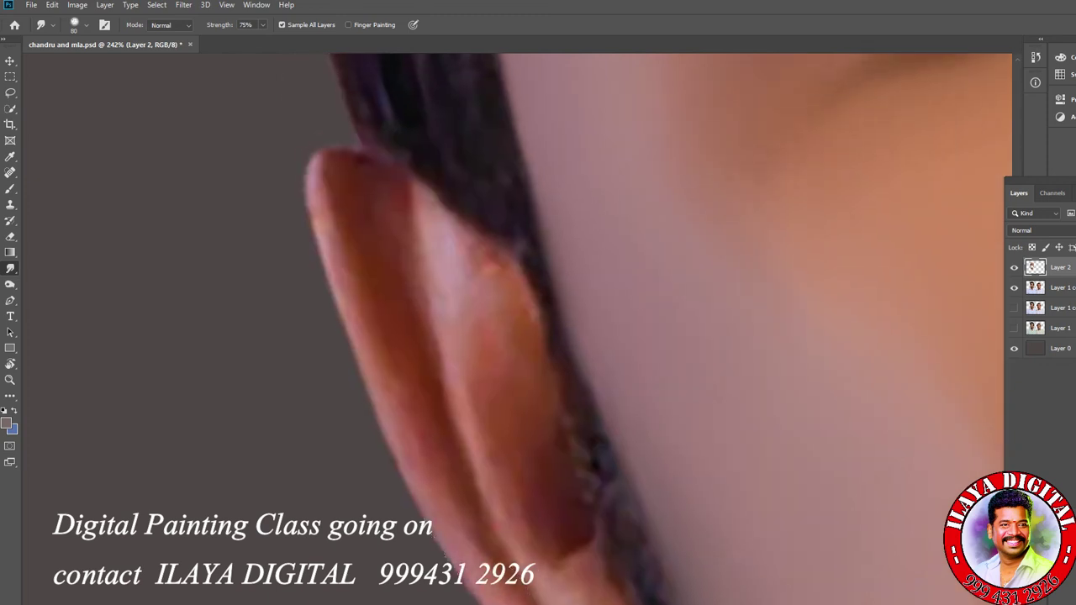
{"action": "key", "text": "bracketleft"}
{"action": "key", "text": "bracketleft"}
{"action": "key", "text": "bracketleft"}
{"action": "key", "text": "bracketleft"}
{"action": "key", "text": "bracketleft"}
{"action": "key", "text": "bracketleft"}
{"action": "key", "text": "bracketleft"}
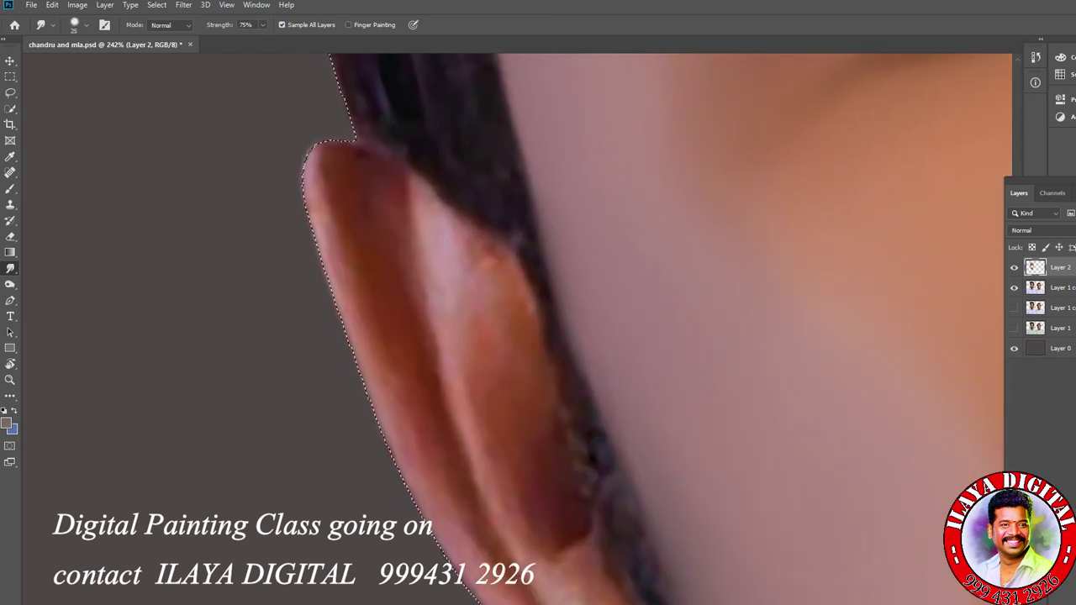
{"action": "key", "text": "bracketright"}
{"action": "mouse_move", "coordinate": [314, 220]}
{"action": "left_mouse_down"}
{"action": "mouse_move", "coordinate": [318, 258]}
{"action": "mouse_move", "coordinate": [370, 313]}
{"action": "left_mouse_up"}
{"action": "mouse_move", "coordinate": [412, 240]}
{"action": "left_mouse_down"}
{"action": "mouse_move", "coordinate": [402, 384]}
{"action": "mouse_move", "coordinate": [421, 416]}
{"action": "left_mouse_up"}
{"action": "left_click_drag", "start_coordinate": [416, 210], "coordinate": [445, 412]}
{"action": "mouse_move", "coordinate": [425, 343]}
{"action": "left_mouse_down"}
{"action": "mouse_move", "coordinate": [463, 470]}
{"action": "mouse_move", "coordinate": [514, 565]}
{"action": "left_mouse_up"}
- Blend the top of the image-left ear's rim and its pale inner ridge, enlarging the brush to 35
{"action": "mouse_move", "coordinate": [308, 153]}
{"action": "left_mouse_down"}
{"action": "mouse_move", "coordinate": [309, 236]}
{"action": "mouse_move", "coordinate": [349, 311]}
{"action": "mouse_move", "coordinate": [326, 294]}
{"action": "left_mouse_up"}
{"action": "left_click_drag", "start_coordinate": [425, 195], "coordinate": [461, 277]}
{"action": "left_click_drag", "start_coordinate": [472, 357], "coordinate": [488, 424]}
{"action": "key", "text": "bracketright"}
{"action": "left_click_drag", "start_coordinate": [341, 113], "coordinate": [315, 181]}
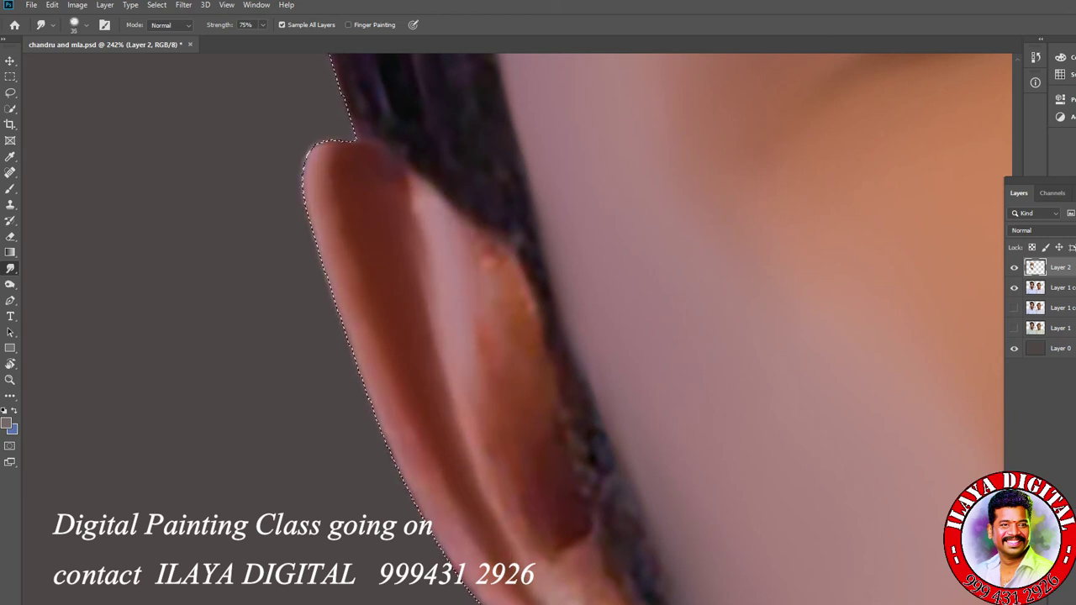
- Show the brush settings and smooth the image-left ear's inner hollow and upper hair edge with brush sizes 30 and 35
{"action": "key", "text": "F5"}
{"action": "key", "text": "bracketleft"}
{"action": "left_click_drag", "start_coordinate": [399, 183], "coordinate": [419, 252]}
{"action": "key", "text": "bracketright"}
{"action": "left_click_drag", "start_coordinate": [493, 252], "coordinate": [530, 324]}
{"action": "left_click_drag", "start_coordinate": [322, 245], "coordinate": [352, 360]}
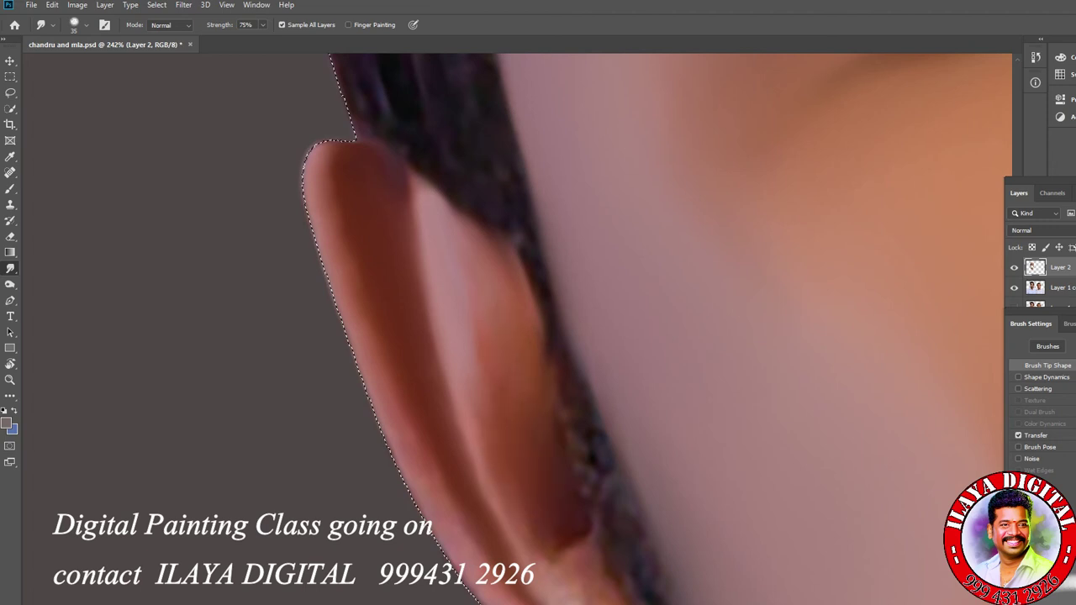
- Smooth the lower half and lobe of the image-left ear with brush size 35
{"action": "left_click_drag", "start_coordinate": [538, 420], "coordinate": [357, 97]}
{"action": "key", "text": "bracketleft"}
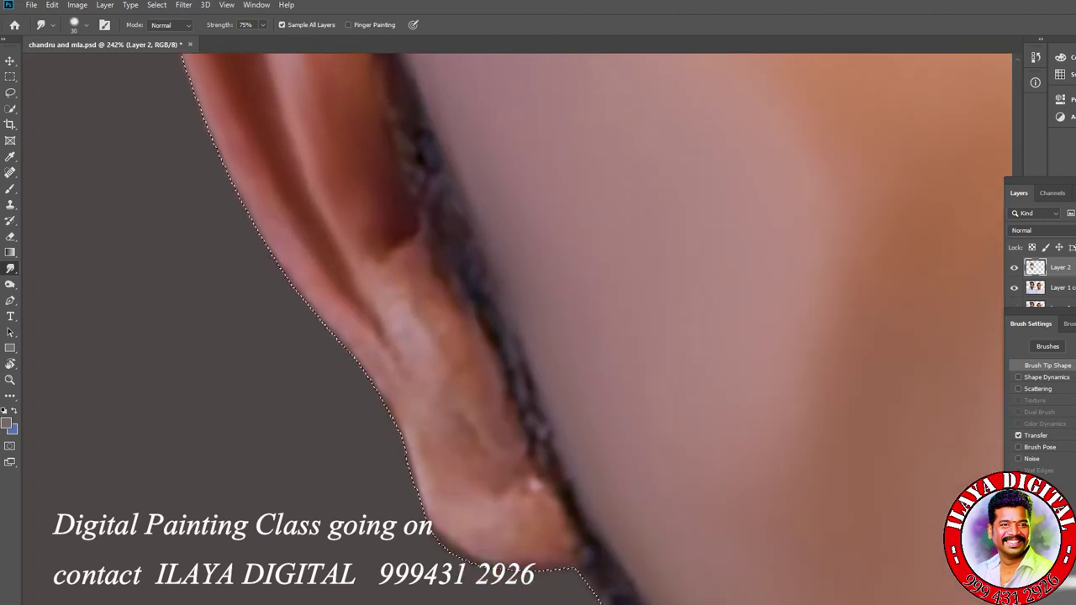
{"action": "key", "text": "bracketright"}
{"action": "mouse_move", "coordinate": [471, 559]}
{"action": "left_mouse_down"}
{"action": "mouse_move", "coordinate": [512, 564]}
{"action": "mouse_move", "coordinate": [526, 498]}
{"action": "mouse_move", "coordinate": [505, 508]}
{"action": "mouse_move", "coordinate": [496, 485]}
{"action": "mouse_move", "coordinate": [580, 580]}
{"action": "mouse_move", "coordinate": [464, 370]}
{"action": "mouse_move", "coordinate": [517, 471]}
{"action": "mouse_move", "coordinate": [377, 260]}
{"action": "mouse_move", "coordinate": [370, 290]}
{"action": "left_mouse_up"}
{"action": "key", "text": "bracketleft"}
{"action": "key", "text": "bracketright"}
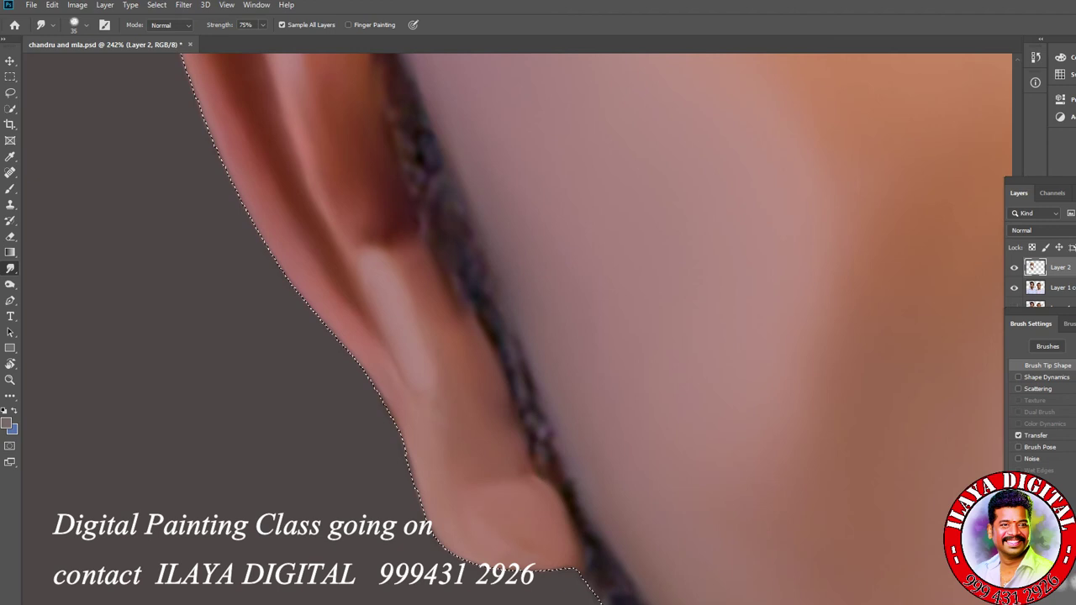
{"action": "key", "text": "bracketleft"}
{"action": "key", "text": "bracketleft"}
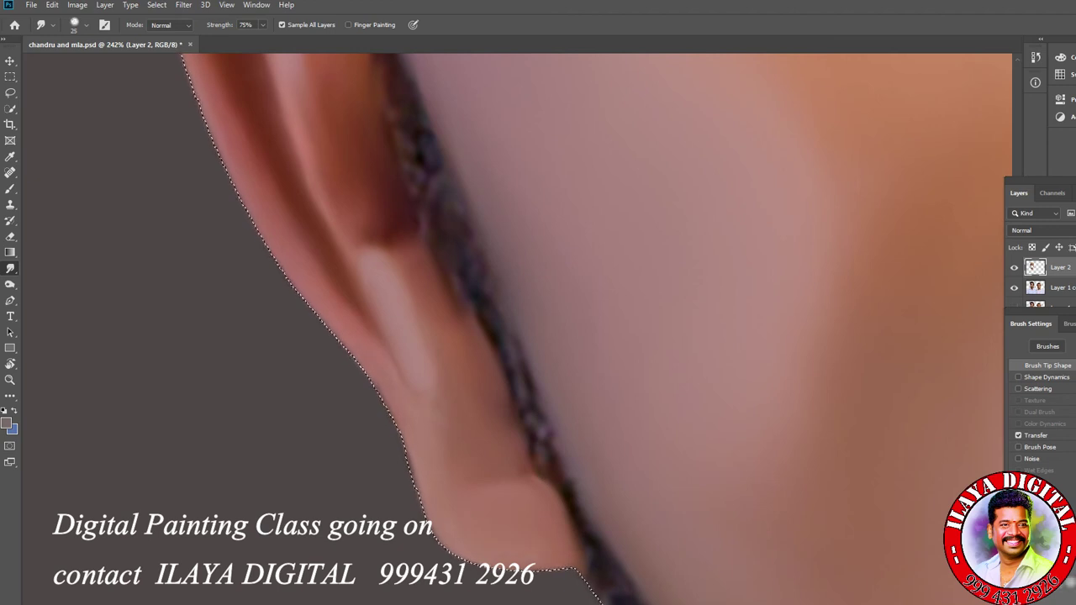
- Smudge the speckled sideburn hair between the image-left ear and the cheek into a smooth dark strip
{"action": "scroll", "coordinate": [517, 328], "scroll_direction": "up", "scroll_amount": 4}
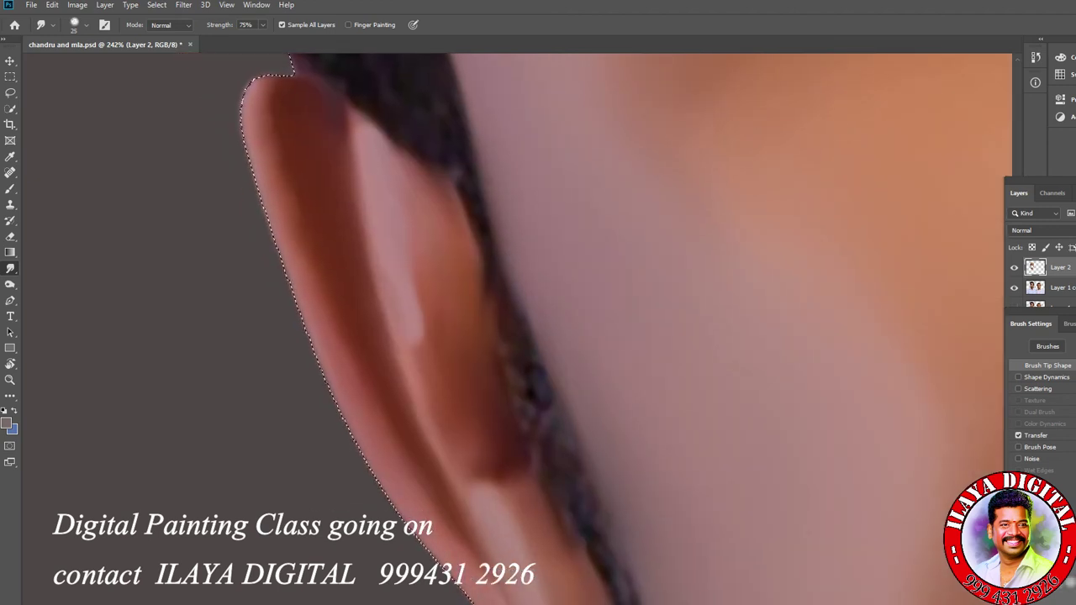
{"action": "left_click_drag", "start_coordinate": [429, 165], "coordinate": [544, 427]}
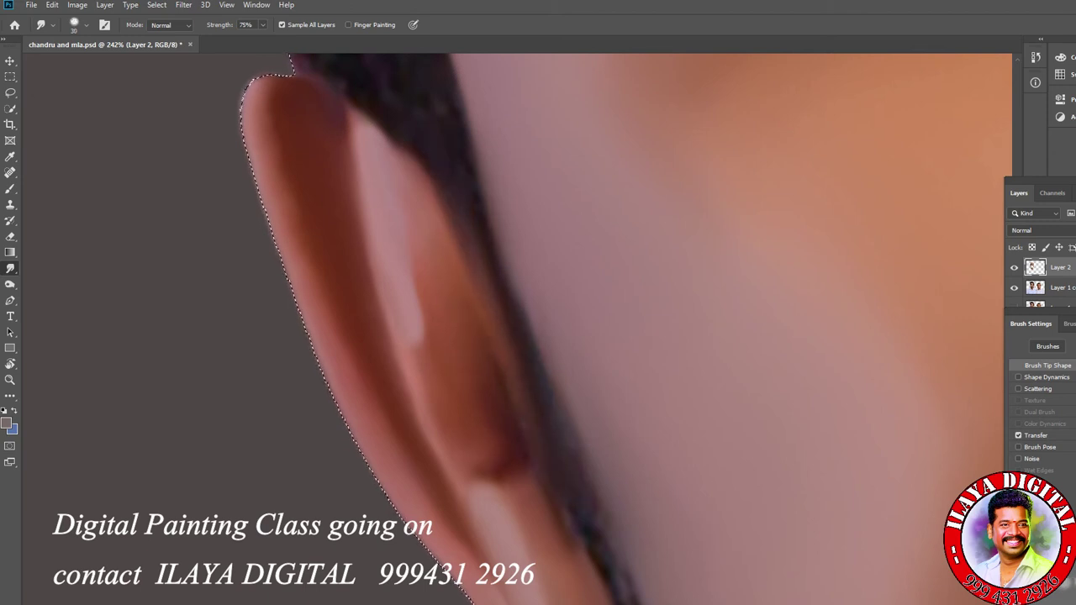
{"action": "scroll", "coordinate": [517, 328], "scroll_direction": "down", "scroll_amount": 4}
{"action": "mouse_move", "coordinate": [589, 484]}
{"action": "left_mouse_down"}
{"action": "mouse_move", "coordinate": [613, 504]}
{"action": "mouse_move", "coordinate": [629, 576]}
{"action": "left_mouse_up"}
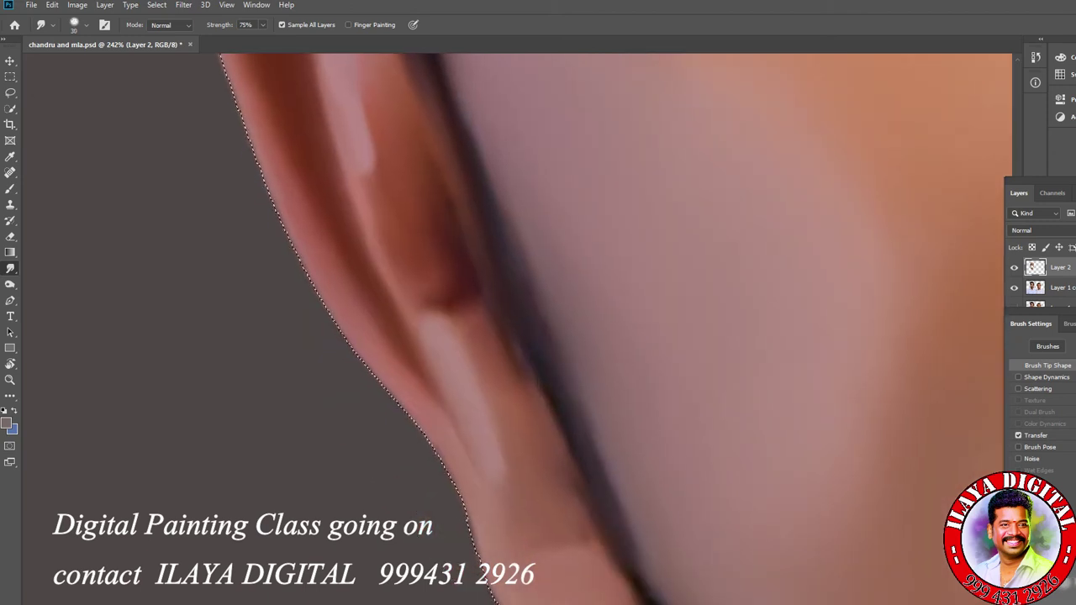
- Smooth the dark hollow and outer rim of the image-right ear with brush size 30
{"action": "scroll", "coordinate": [639, 336], "scroll_direction": "down", "scroll_amount": 5}
{"action": "scroll", "coordinate": [644, 432], "scroll_direction": "right", "scroll_amount": 10}
{"action": "scroll", "coordinate": [591, 398], "scroll_direction": "up", "scroll_amount": 6}
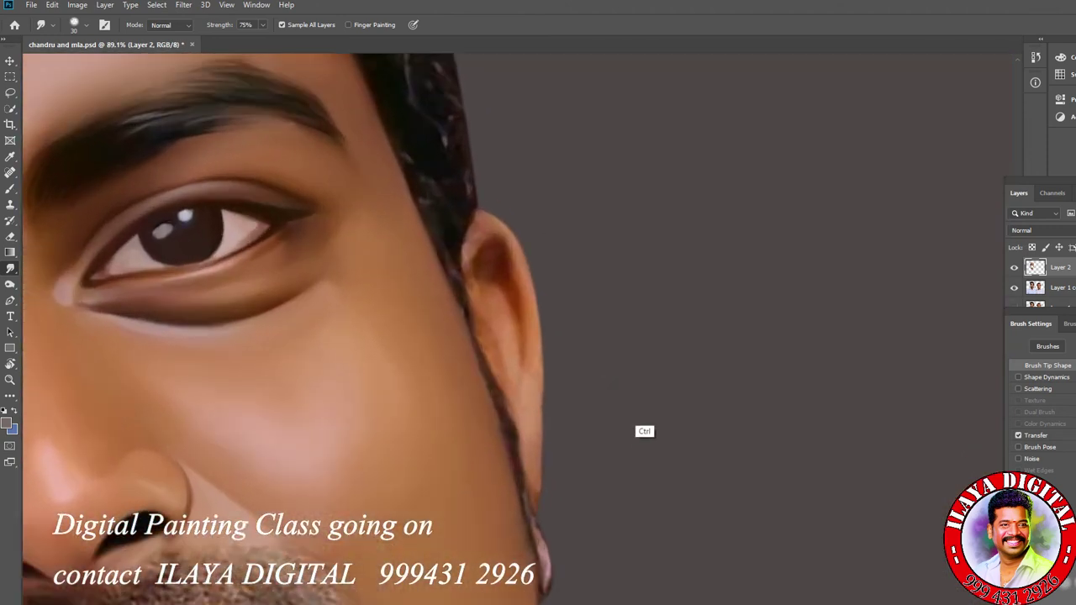
{"action": "key", "text": "bracketleft"}
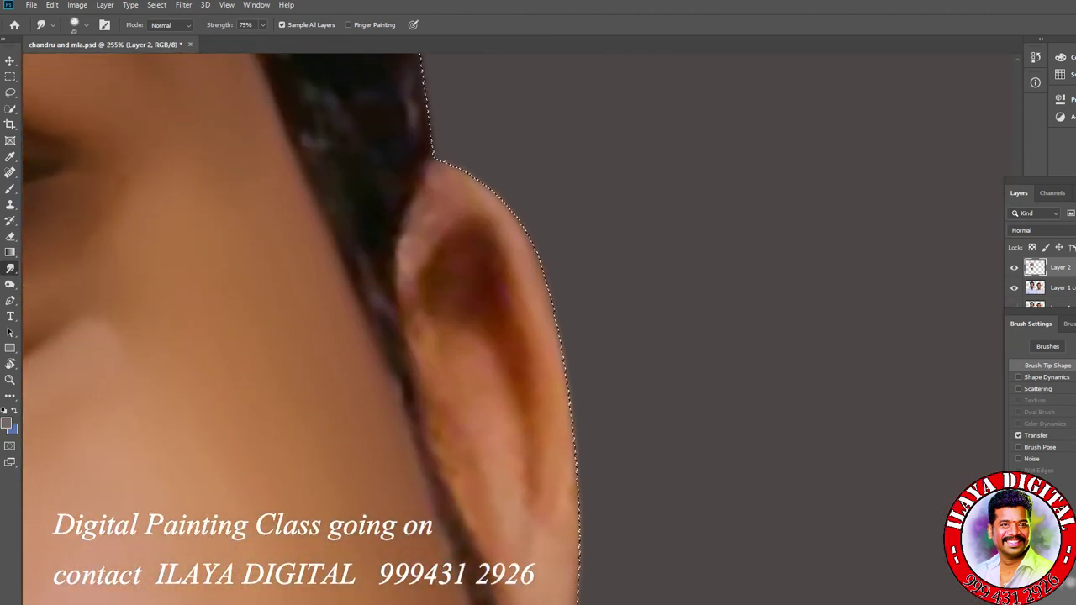
{"action": "key", "text": "bracketright"}
{"action": "mouse_move", "coordinate": [484, 227]}
{"action": "left_mouse_down"}
{"action": "mouse_move", "coordinate": [530, 290]}
{"action": "mouse_move", "coordinate": [557, 433]}
{"action": "left_mouse_up"}
{"action": "mouse_move", "coordinate": [475, 178]}
{"action": "left_mouse_down"}
{"action": "mouse_move", "coordinate": [504, 353]}
{"action": "mouse_move", "coordinate": [538, 395]}
{"action": "mouse_move", "coordinate": [550, 471]}
{"action": "left_mouse_up"}
- Blend the front edge and inner folds of the image-right ear with brush sizes 25 and 30
{"action": "key", "text": "bracketleft"}
{"action": "left_click_drag", "start_coordinate": [454, 327], "coordinate": [488, 357]}
{"action": "mouse_move", "coordinate": [402, 273]}
{"action": "left_mouse_down"}
{"action": "mouse_move", "coordinate": [416, 311]}
{"action": "mouse_move", "coordinate": [446, 332]}
{"action": "left_mouse_up"}
{"action": "key", "text": "bracketright"}
{"action": "left_click_drag", "start_coordinate": [500, 402], "coordinate": [530, 496]}
{"action": "mouse_move", "coordinate": [539, 395]}
{"action": "left_mouse_down"}
{"action": "mouse_move", "coordinate": [557, 471]}
{"action": "mouse_move", "coordinate": [551, 420]}
{"action": "mouse_move", "coordinate": [538, 513]}
{"action": "left_mouse_up"}
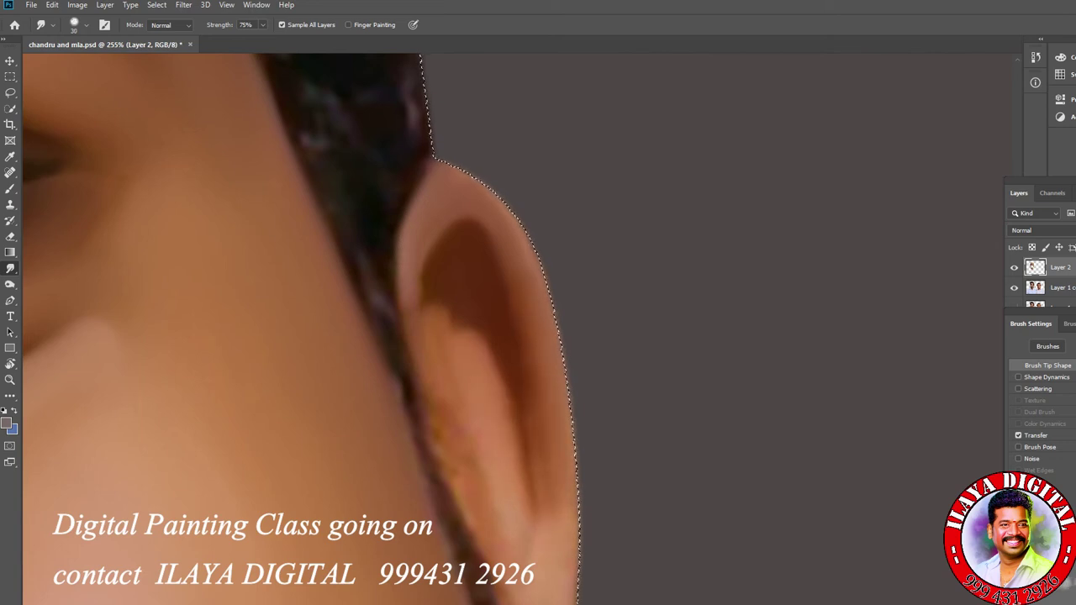
- Smooth the thin sideburn strip and the lower skin of the image-right ear with small Smudge brushes
{"action": "key", "text": "bracketleft"}
{"action": "left_click_drag", "start_coordinate": [419, 399], "coordinate": [450, 488]}
{"action": "scroll", "coordinate": [302, 328], "scroll_direction": "down", "scroll_amount": 3}
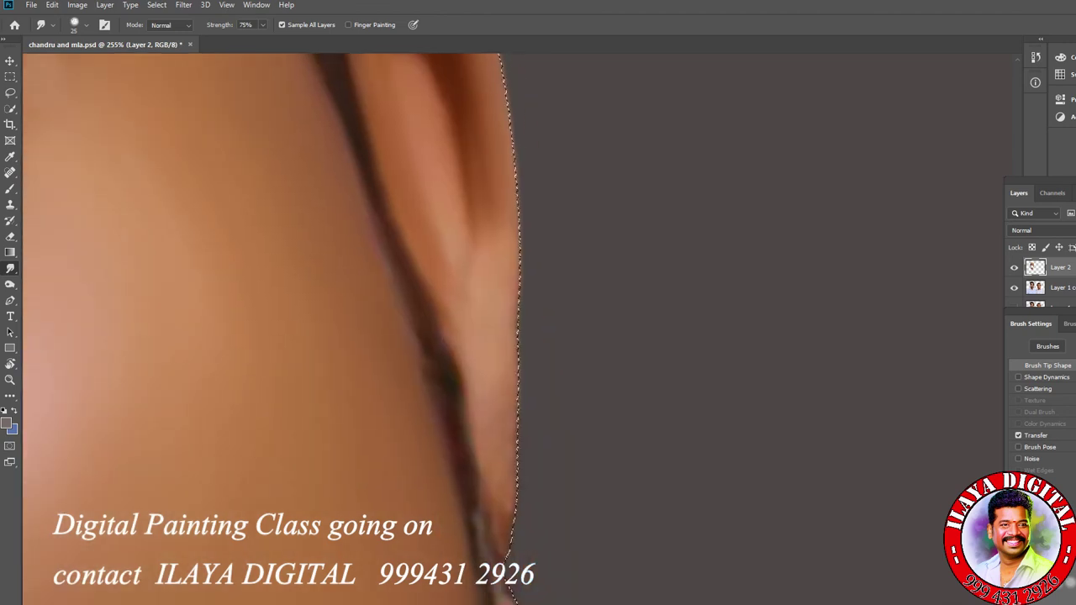
{"action": "left_click_drag", "start_coordinate": [493, 252], "coordinate": [496, 215]}
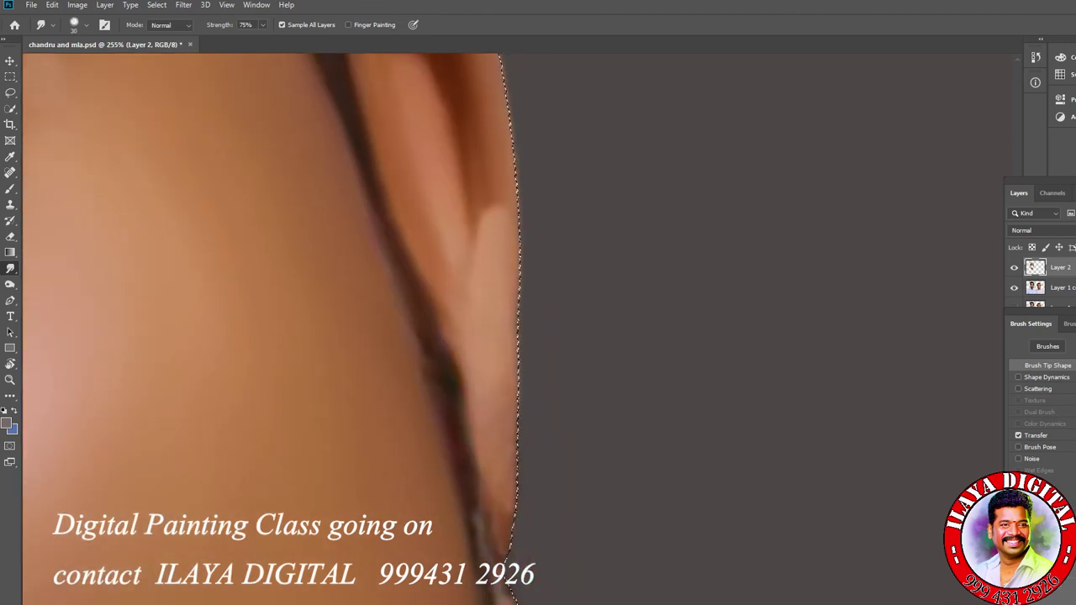
{"action": "mouse_move", "coordinate": [454, 370]}
{"action": "left_mouse_down"}
{"action": "mouse_move", "coordinate": [496, 420]}
{"action": "mouse_move", "coordinate": [411, 257]}
{"action": "left_mouse_up"}
{"action": "left_click_drag", "start_coordinate": [481, 546], "coordinate": [479, 479]}
{"action": "left_click_drag", "start_coordinate": [501, 522], "coordinate": [491, 445]}
- Blend the pale image-right earlobe into the surrounding skin tone with brush sizes 35 and 30
{"action": "scroll", "coordinate": [610, 361], "scroll_direction": "down", "scroll_amount": 3}
{"action": "scroll", "coordinate": [639, 588], "scroll_direction": "up", "scroll_amount": 3}
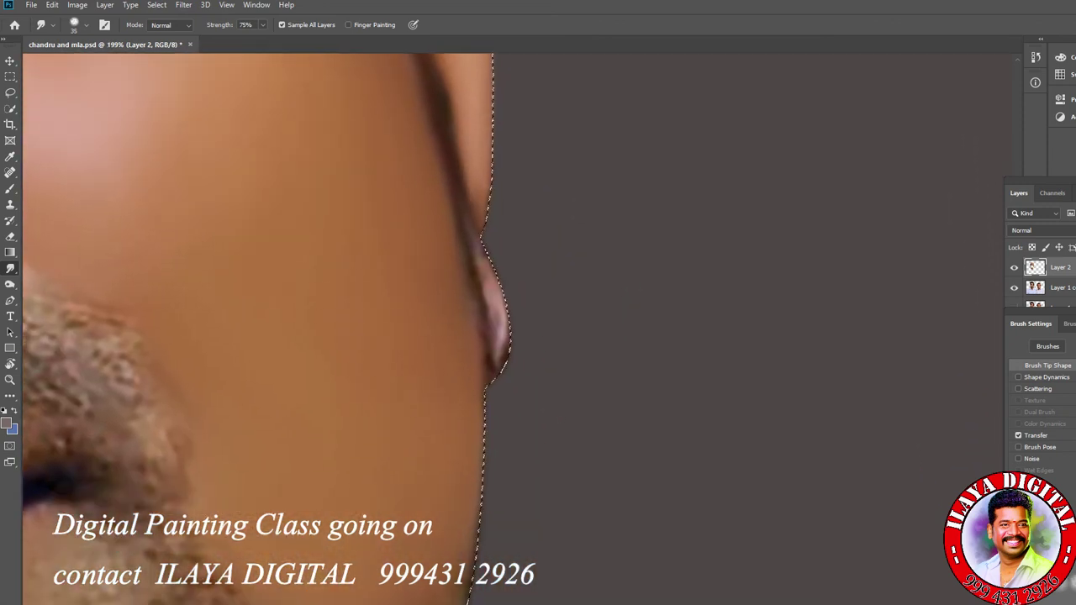
{"action": "key", "text": "bracketright"}
{"action": "mouse_move", "coordinate": [503, 357]}
{"action": "left_mouse_down"}
{"action": "mouse_move", "coordinate": [496, 290]}
{"action": "mouse_move", "coordinate": [504, 324]}
{"action": "left_mouse_up"}
{"action": "left_click_drag", "start_coordinate": [496, 377], "coordinate": [501, 349]}
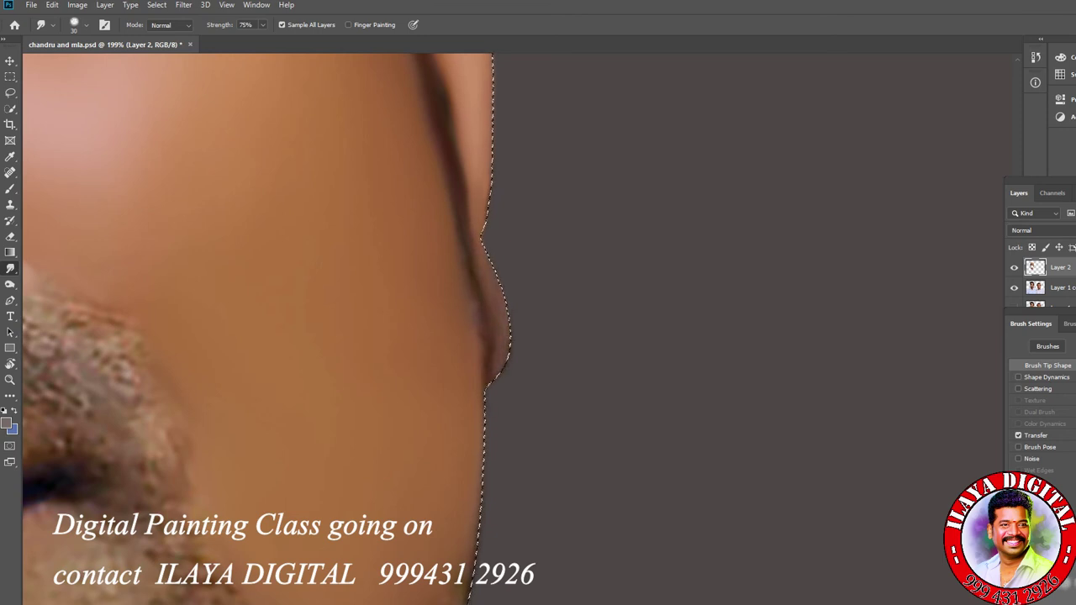
{"action": "scroll", "coordinate": [617, 430], "scroll_direction": "down", "scroll_amount": 5}
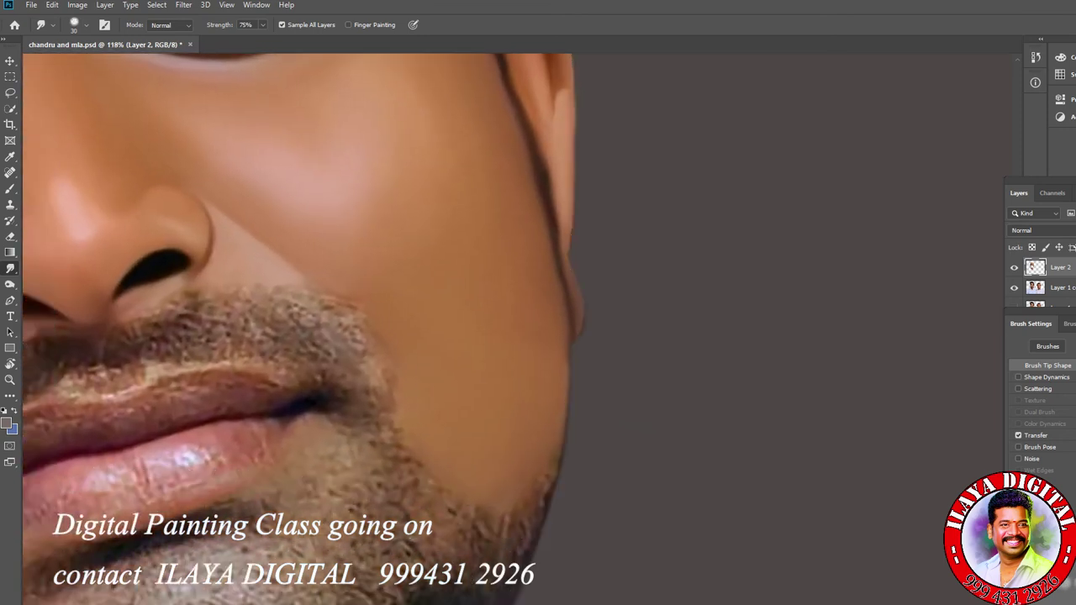
- Smudge the lower lip's highlights into soft patches and smooth the lip texture around them with brush size 25
{"action": "scroll", "coordinate": [608, 403], "scroll_direction": "up", "scroll_amount": 4}
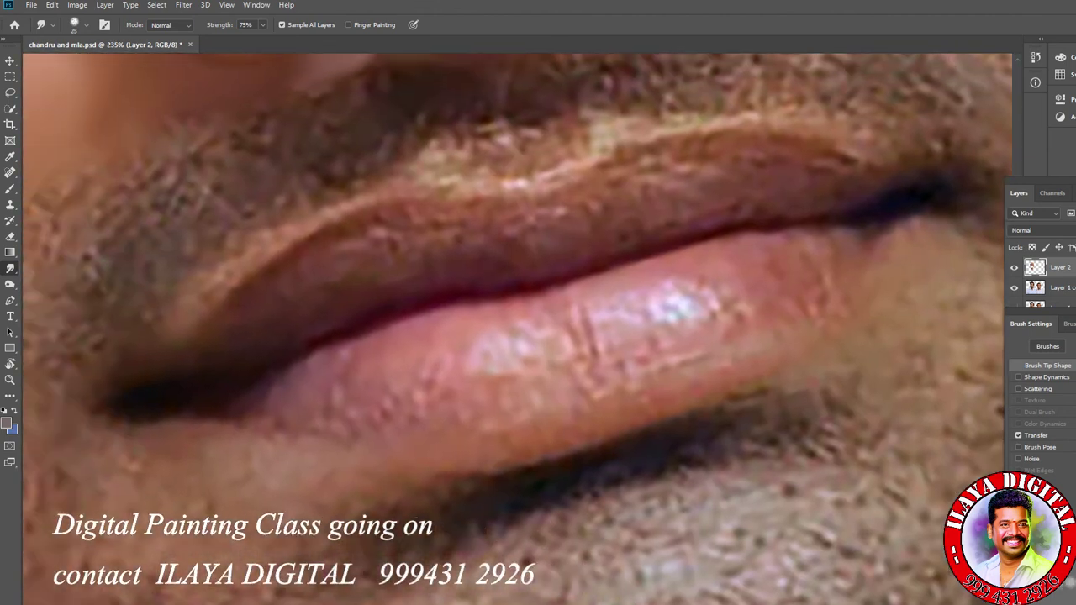
{"action": "mouse_move", "coordinate": [672, 317]}
{"action": "left_mouse_down"}
{"action": "mouse_move", "coordinate": [678, 301]}
{"action": "mouse_move", "coordinate": [603, 326]}
{"action": "left_mouse_up"}
{"action": "left_click_drag", "start_coordinate": [513, 334], "coordinate": [492, 361]}
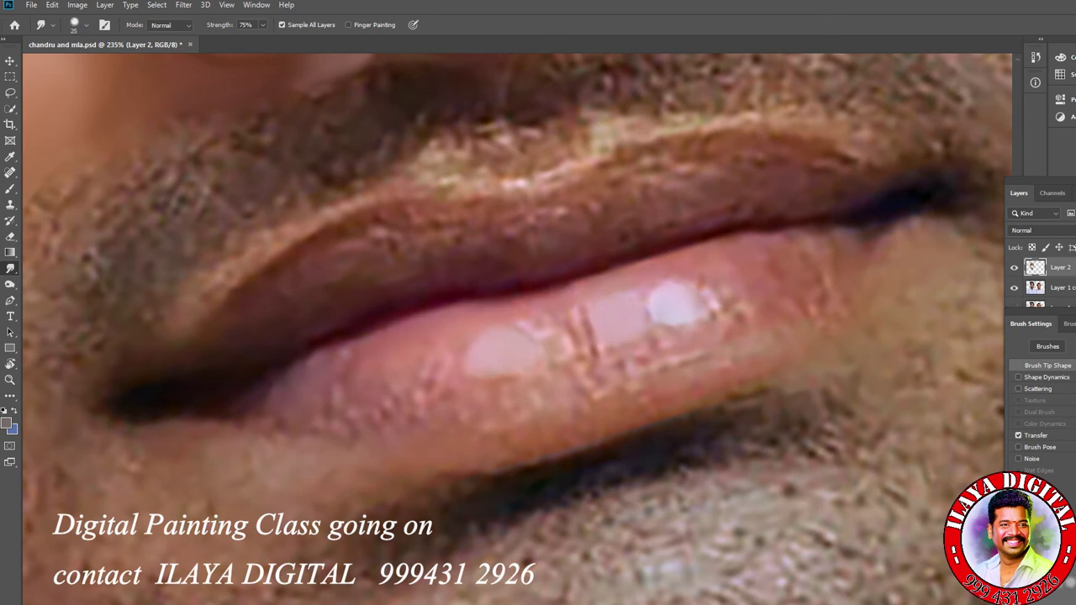
{"action": "mouse_move", "coordinate": [654, 294]}
{"action": "left_mouse_down"}
{"action": "mouse_move", "coordinate": [650, 316]}
{"action": "mouse_move", "coordinate": [542, 351]}
{"action": "mouse_move", "coordinate": [497, 320]}
{"action": "left_mouse_up"}
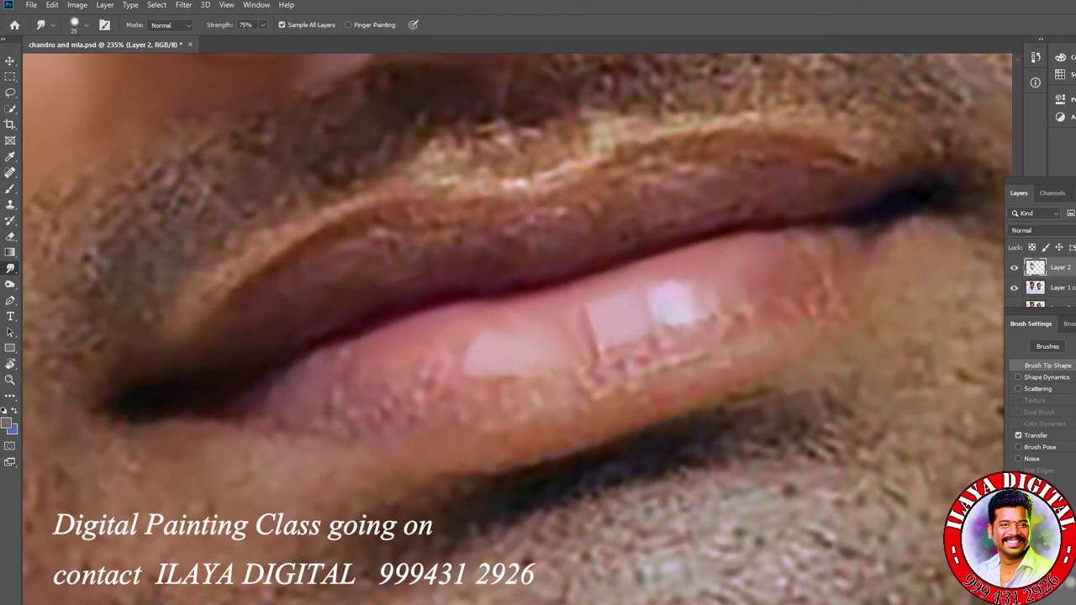
{"action": "mouse_move", "coordinate": [757, 304]}
{"action": "left_mouse_down"}
{"action": "mouse_move", "coordinate": [733, 325]}
{"action": "mouse_move", "coordinate": [682, 328]}
{"action": "mouse_move", "coordinate": [599, 358]}
{"action": "left_mouse_up"}
{"action": "mouse_move", "coordinate": [683, 328]}
{"action": "left_mouse_down"}
{"action": "mouse_move", "coordinate": [627, 344]}
{"action": "mouse_move", "coordinate": [538, 400]}
{"action": "mouse_move", "coordinate": [349, 370]}
{"action": "left_mouse_up"}
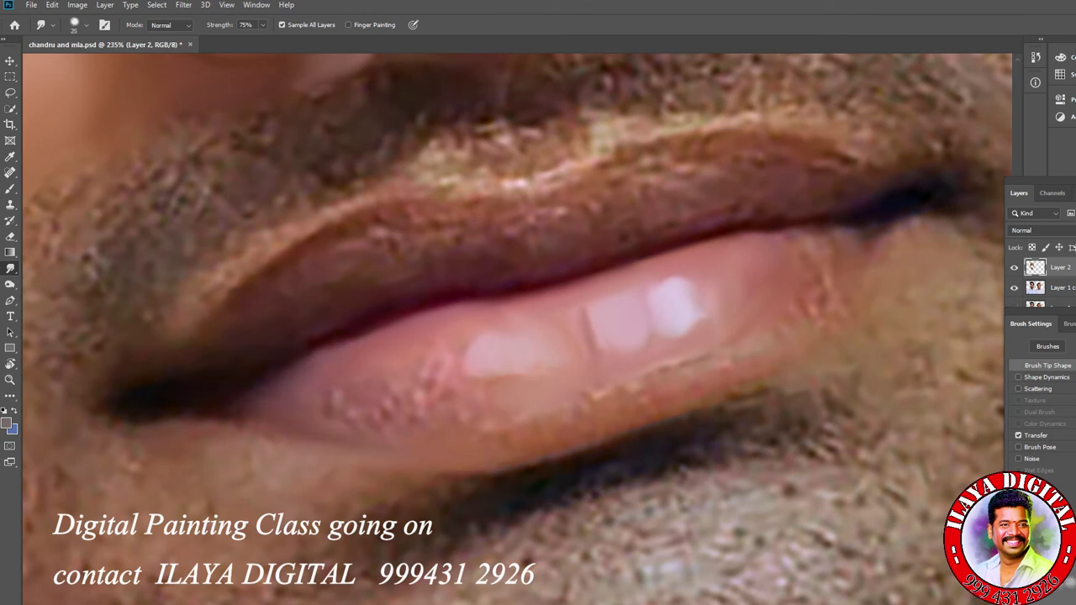
- Smooth the lower lip's image-right corner and its rough image-left side, using brush sizes up to 35
{"action": "left_click_drag", "start_coordinate": [773, 233], "coordinate": [848, 235]}
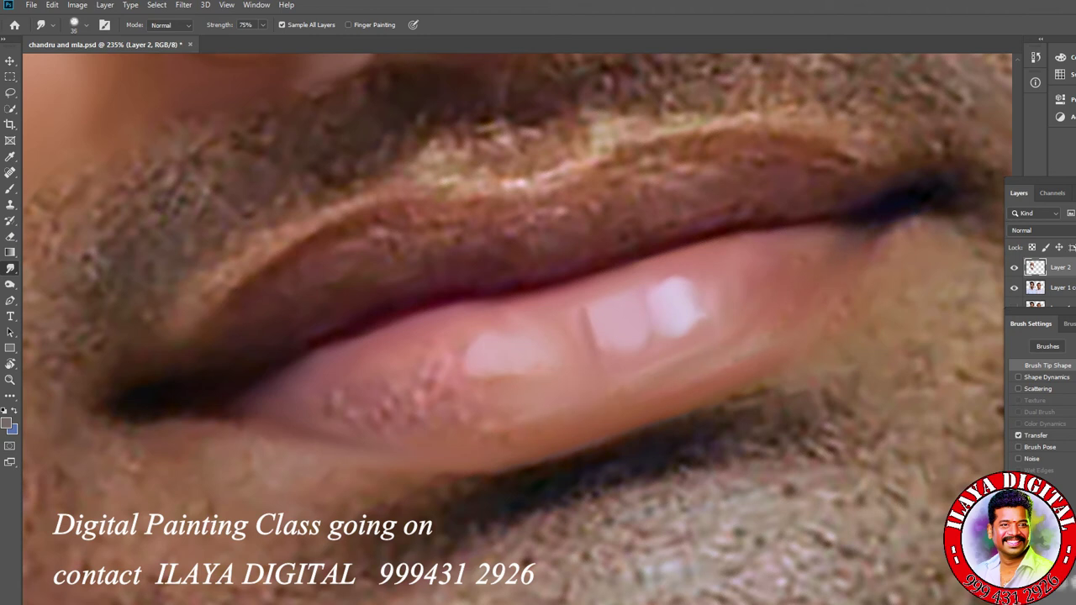
{"action": "key", "text": "bracketright"}
{"action": "mouse_move", "coordinate": [538, 383]}
{"action": "left_mouse_down"}
{"action": "mouse_move", "coordinate": [429, 371]}
{"action": "mouse_move", "coordinate": [328, 404]}
{"action": "left_mouse_up"}
{"action": "left_click_drag", "start_coordinate": [419, 393], "coordinate": [526, 388]}
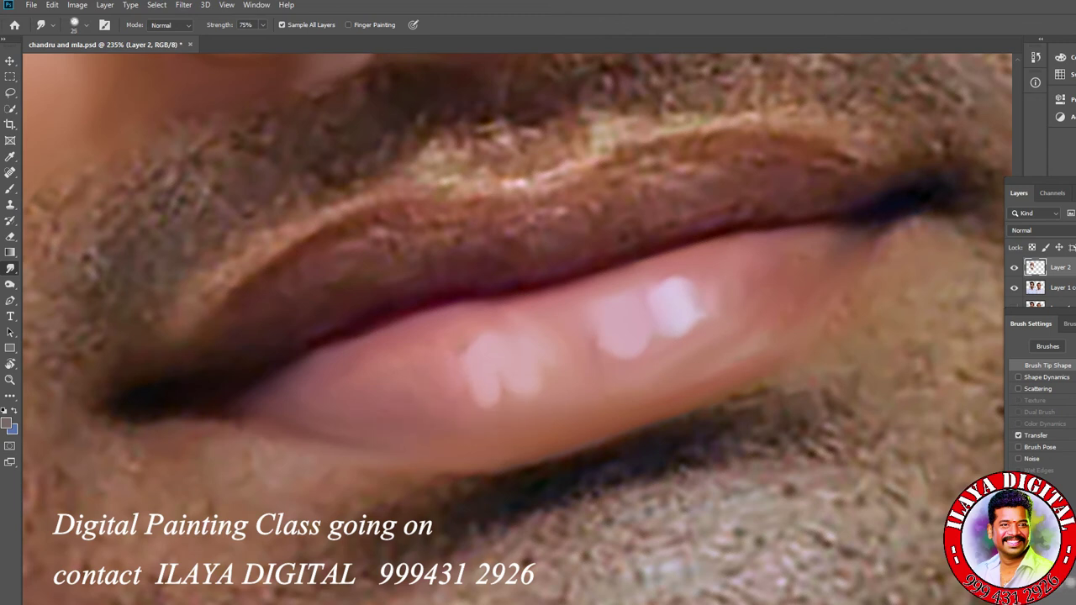
- Refine the shapes of the pale highlights on the lower lip with short Smudge strokes
{"action": "left_click_drag", "start_coordinate": [474, 351], "coordinate": [462, 338]}
{"action": "left_click_drag", "start_coordinate": [668, 290], "coordinate": [666, 274]}
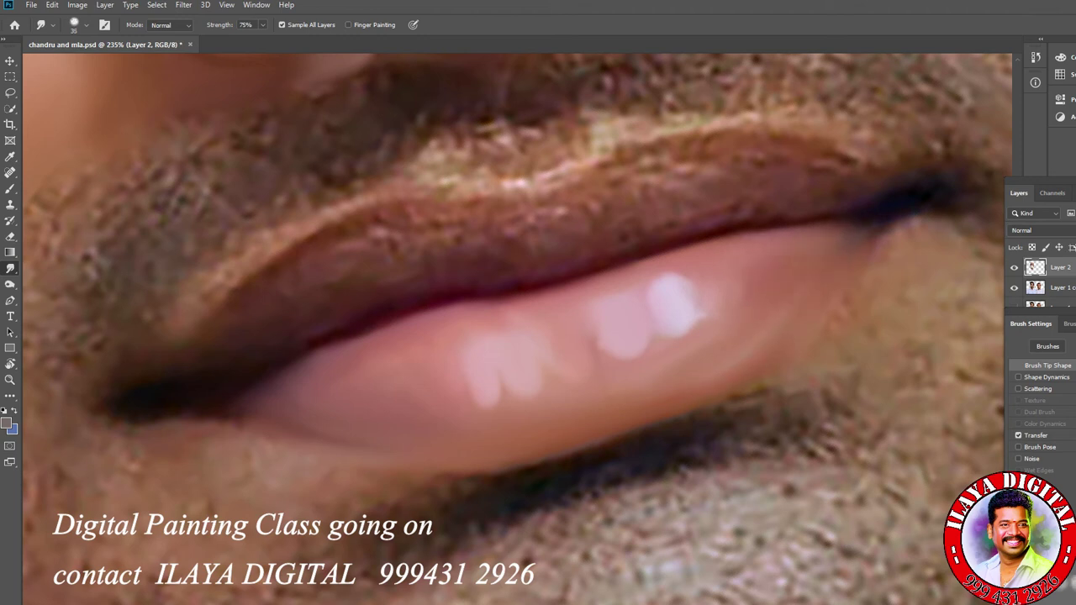
{"action": "left_click_drag", "start_coordinate": [694, 308], "coordinate": [685, 341]}
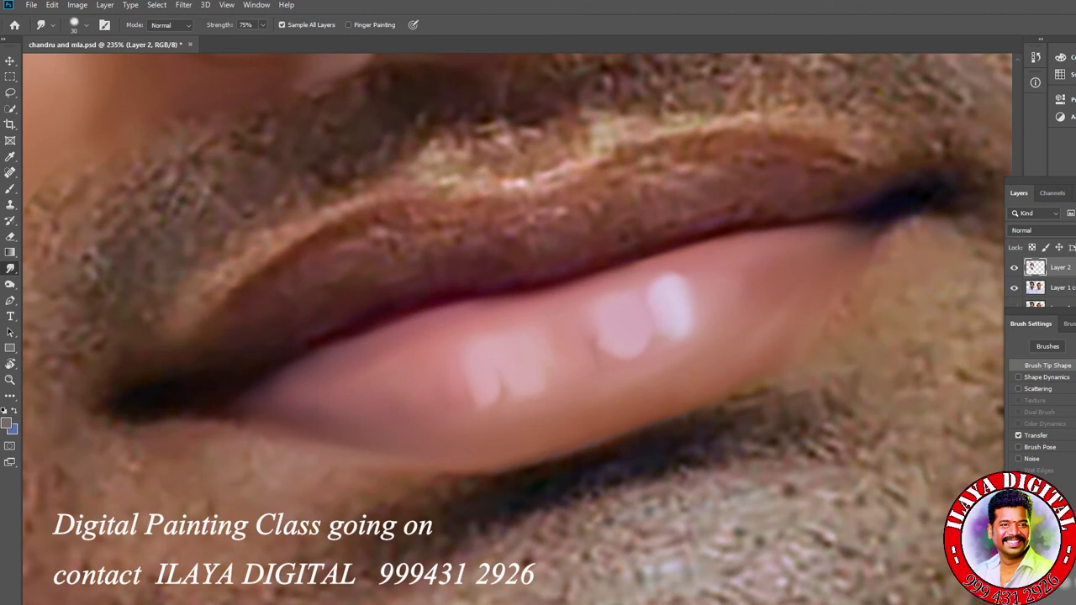
- Smooth the upper lip's rough texture from the image-left side to the image-right corner with Smudge strokes, using brush sizes 20 and 30
{"action": "left_click_drag", "start_coordinate": [383, 212], "coordinate": [496, 194]}
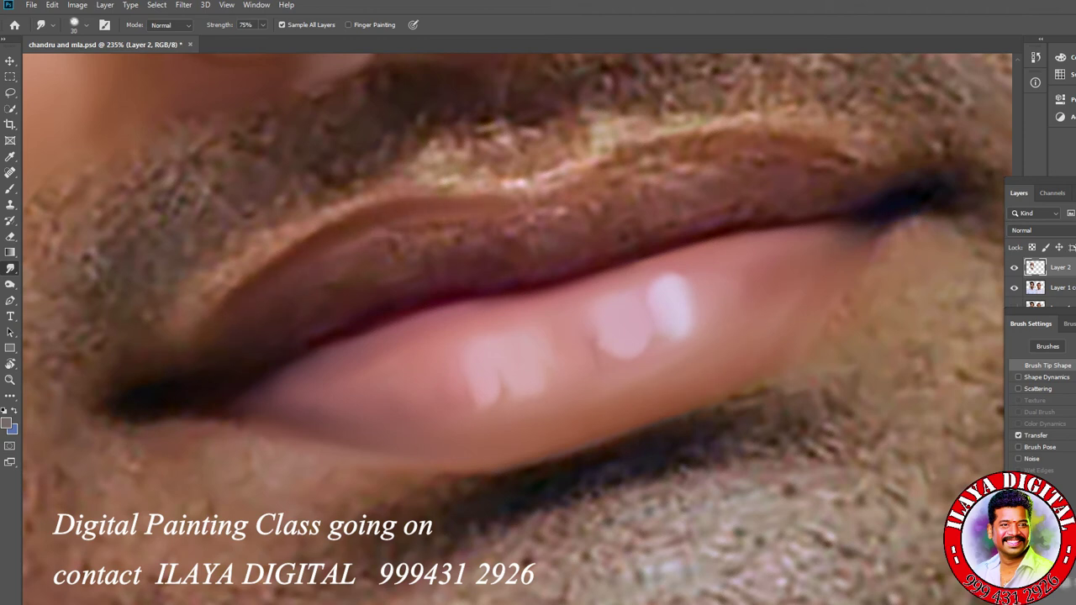
{"action": "mouse_move", "coordinate": [427, 239]}
{"action": "left_mouse_down"}
{"action": "mouse_move", "coordinate": [479, 241]}
{"action": "mouse_move", "coordinate": [428, 257]}
{"action": "left_mouse_up"}
{"action": "left_click_drag", "start_coordinate": [368, 242], "coordinate": [339, 288]}
{"action": "left_click_drag", "start_coordinate": [538, 218], "coordinate": [651, 160]}
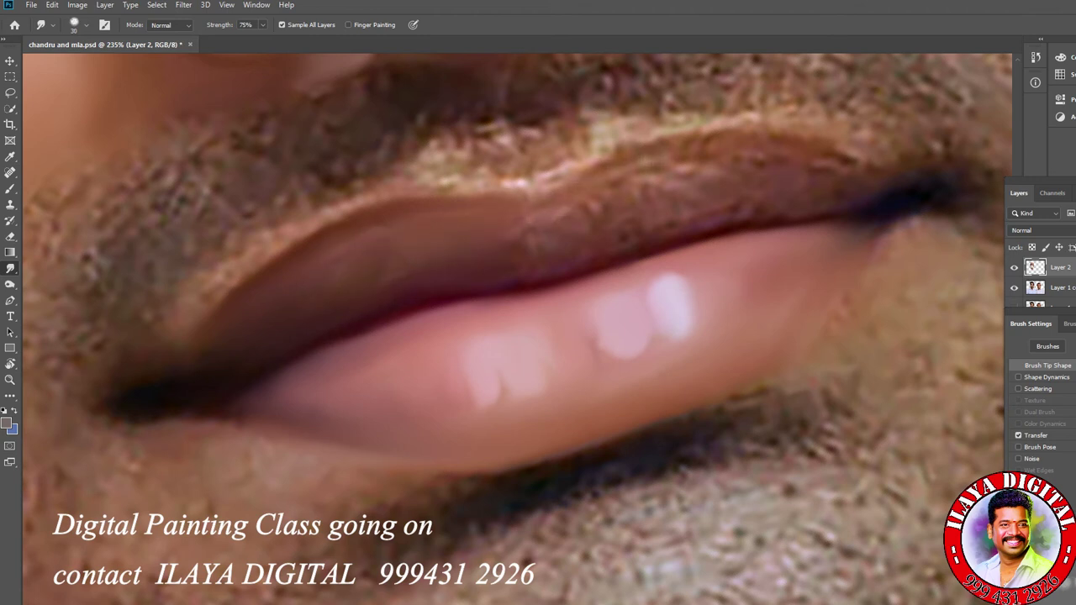
{"action": "left_click_drag", "start_coordinate": [772, 159], "coordinate": [851, 156]}
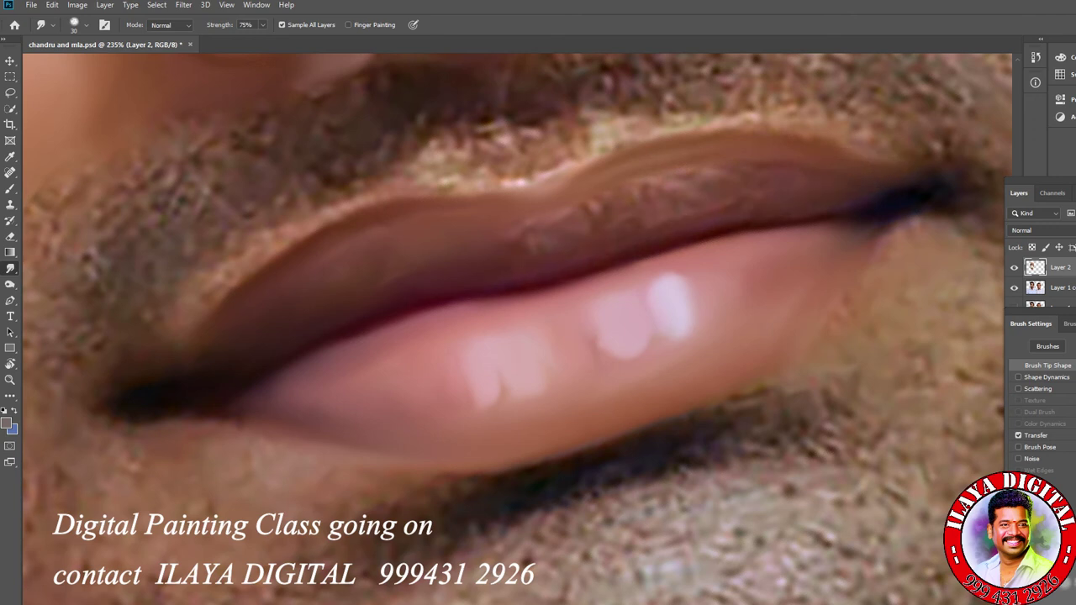
{"action": "mouse_move", "coordinate": [594, 210]}
{"action": "left_mouse_down"}
{"action": "mouse_move", "coordinate": [649, 187]}
{"action": "mouse_move", "coordinate": [723, 189]}
{"action": "mouse_move", "coordinate": [758, 169]}
{"action": "left_mouse_up"}
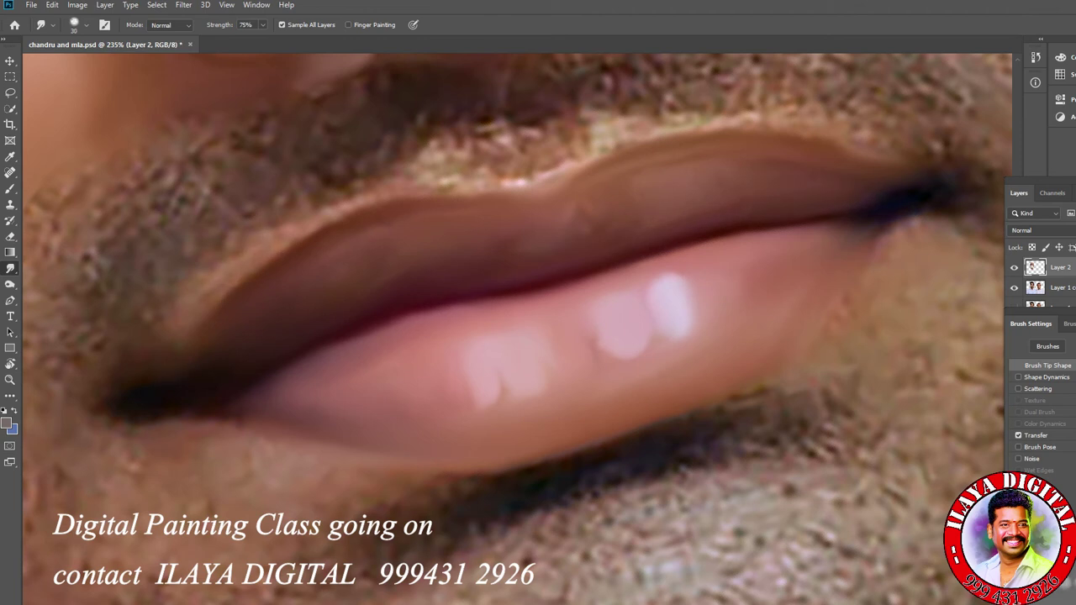
- Smudge the pale border above the upper lip into a soft continuous contour with brush size 30
{"action": "mouse_move", "coordinate": [420, 179]}
{"action": "left_mouse_down"}
{"action": "mouse_move", "coordinate": [505, 179]}
{"action": "mouse_move", "coordinate": [404, 184]}
{"action": "mouse_move", "coordinate": [338, 220]}
{"action": "left_mouse_up"}
{"action": "left_click_drag", "start_coordinate": [401, 195], "coordinate": [551, 191]}
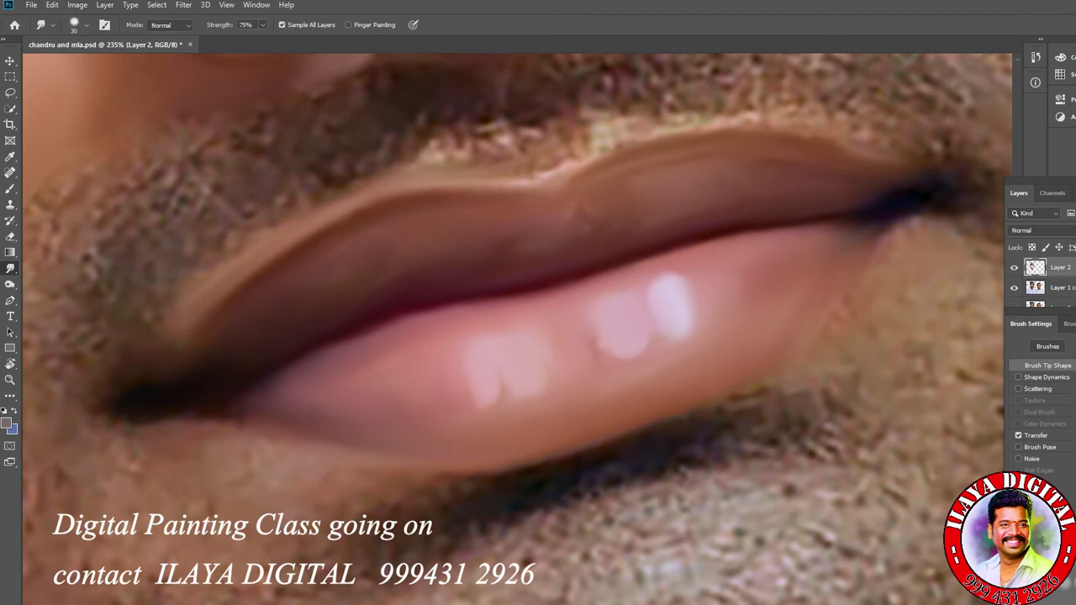
{"action": "mouse_move", "coordinate": [592, 127]}
{"action": "left_mouse_down"}
{"action": "mouse_move", "coordinate": [624, 113]}
{"action": "mouse_move", "coordinate": [551, 166]}
{"action": "mouse_move", "coordinate": [649, 120]}
{"action": "left_mouse_up"}
{"action": "left_click_drag", "start_coordinate": [722, 116], "coordinate": [768, 128]}
{"action": "left_click_drag", "start_coordinate": [880, 153], "coordinate": [910, 143]}
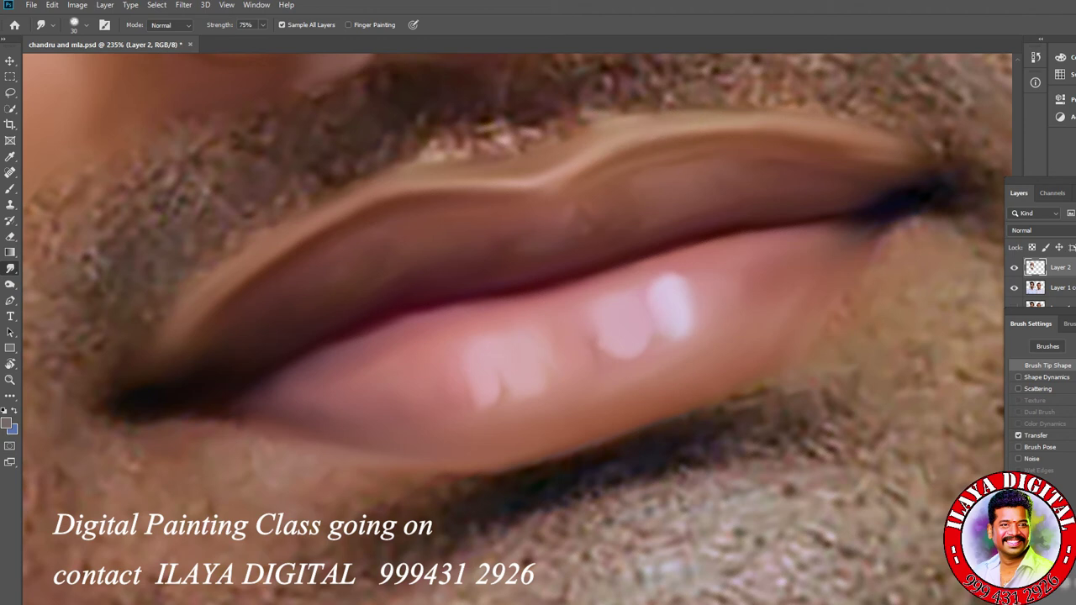
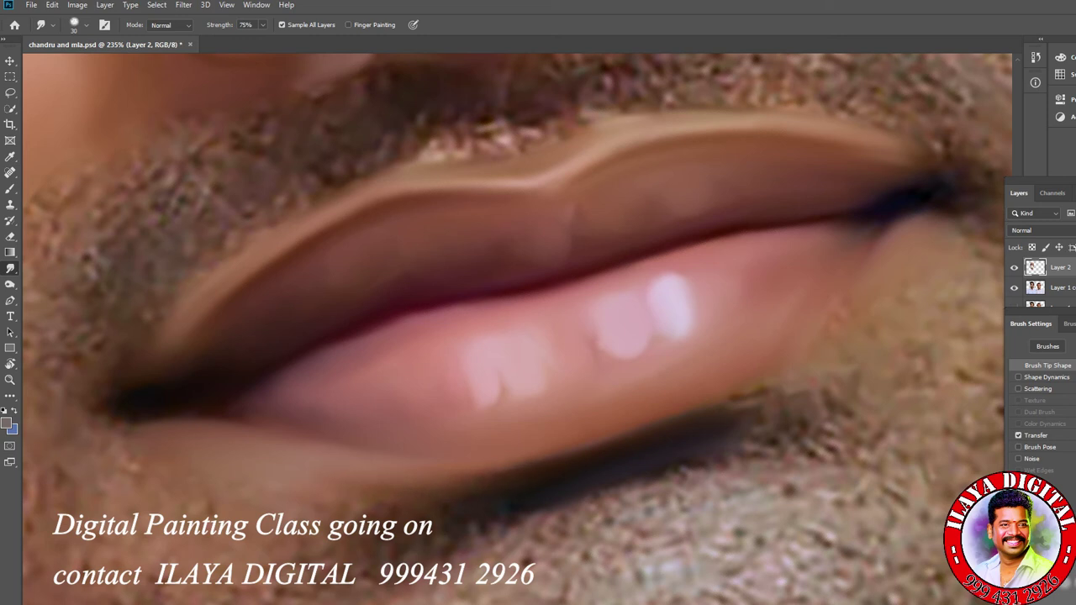
- Smooth the dark shadow and skin under the lower lip's image-right side, raising the brush size to 40
{"action": "left_click_drag", "start_coordinate": [778, 380], "coordinate": [738, 392]}
{"action": "key", "text": "bracketright"}
{"action": "mouse_move", "coordinate": [839, 375]}
{"action": "left_mouse_down"}
{"action": "mouse_move", "coordinate": [786, 413]}
{"action": "mouse_move", "coordinate": [744, 407]}
{"action": "left_mouse_up"}
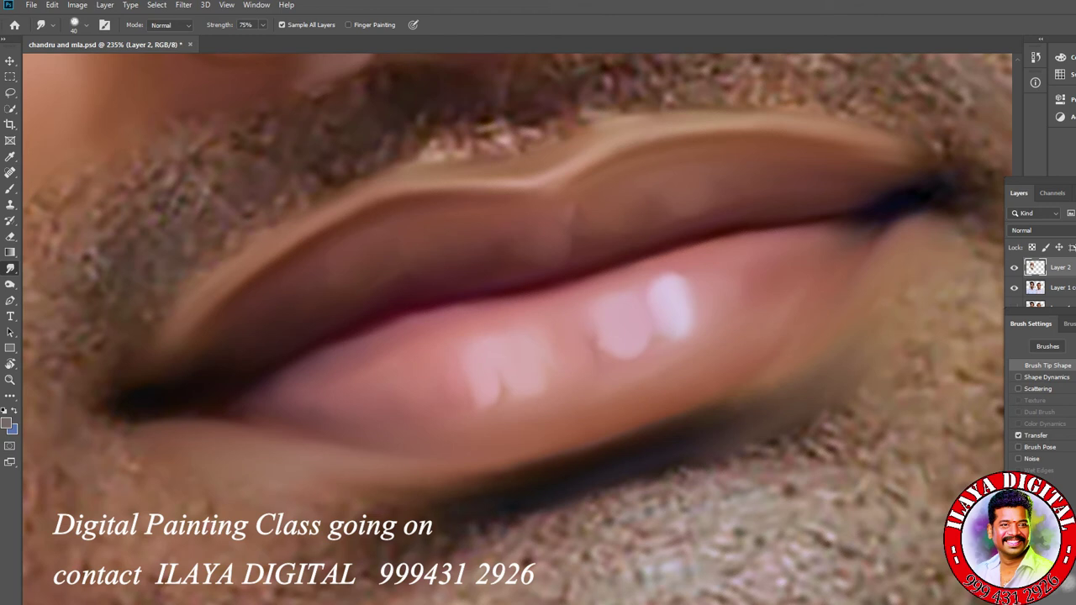
- Smudge the stubbled skin beside and below the image-right mouth corner into a smooth tone with a larger brush
{"action": "scroll", "coordinate": [740, 403], "scroll_direction": "down", "scroll_amount": 3}
{"action": "scroll", "coordinate": [673, 412], "scroll_direction": "up", "scroll_amount": 4}
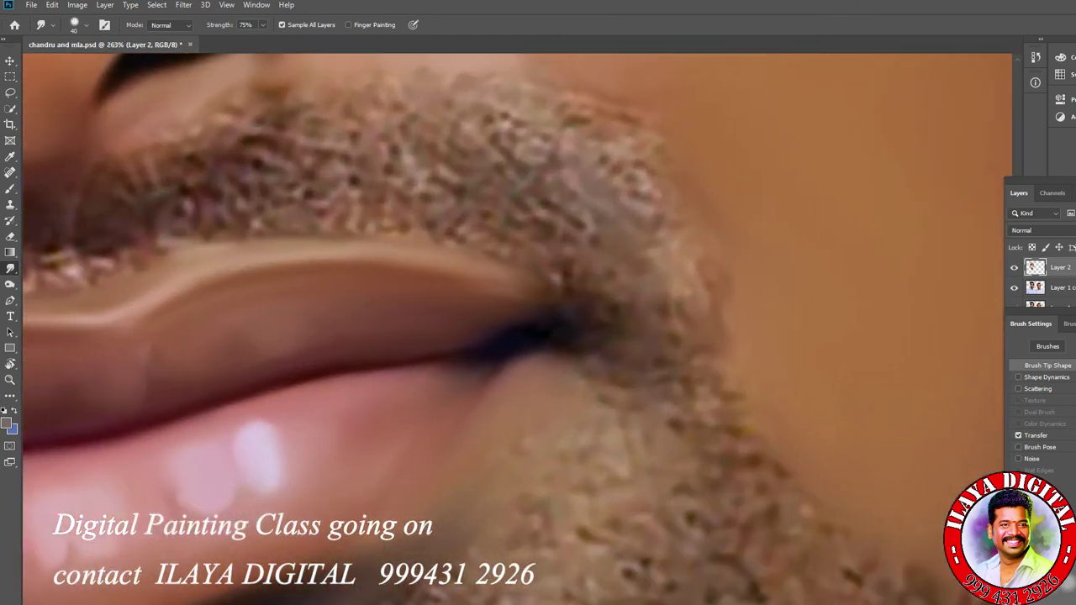
{"action": "left_click_drag", "start_coordinate": [514, 328], "coordinate": [581, 190]}
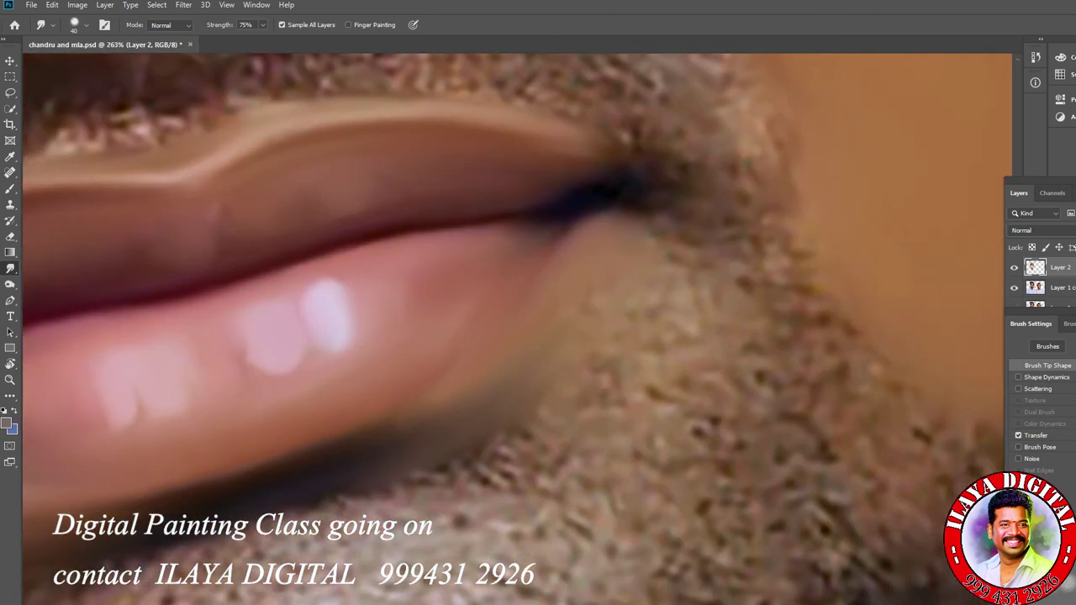
{"action": "key", "text": "bracketright"}
{"action": "mouse_move", "coordinate": [639, 218]}
{"action": "left_mouse_down"}
{"action": "mouse_move", "coordinate": [677, 265]}
{"action": "mouse_move", "coordinate": [685, 299]}
{"action": "mouse_move", "coordinate": [458, 421]}
{"action": "mouse_move", "coordinate": [403, 433]}
{"action": "left_mouse_up"}
{"action": "key", "text": "bracketright"}
{"action": "key", "text": "bracketright"}
{"action": "mouse_move", "coordinate": [664, 349]}
{"action": "left_mouse_down"}
{"action": "mouse_move", "coordinate": [685, 337]}
{"action": "mouse_move", "coordinate": [635, 215]}
{"action": "mouse_move", "coordinate": [702, 294]}
{"action": "left_mouse_up"}
{"action": "left_click_drag", "start_coordinate": [648, 223], "coordinate": [673, 248]}
{"action": "left_click_drag", "start_coordinate": [616, 365], "coordinate": [706, 446]}
- Smooth the skin below the image-left mouth corner and the lower-lip shadow's image-right end with brush size 70, and save the document
{"action": "scroll", "coordinate": [640, 418], "scroll_direction": "down", "scroll_amount": 3}
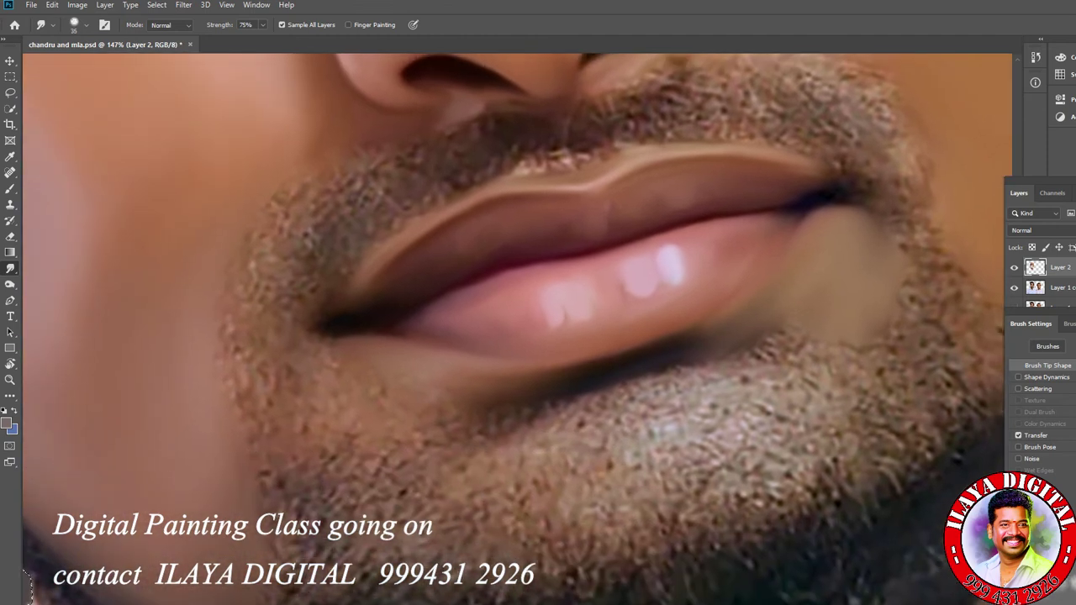
{"action": "key", "text": "bracketright"}
{"action": "key", "text": "bracketright"}
{"action": "key", "text": "bracketright"}
{"action": "key", "text": "bracketright"}
{"action": "key", "text": "bracketright"}
{"action": "key", "text": "bracketright"}
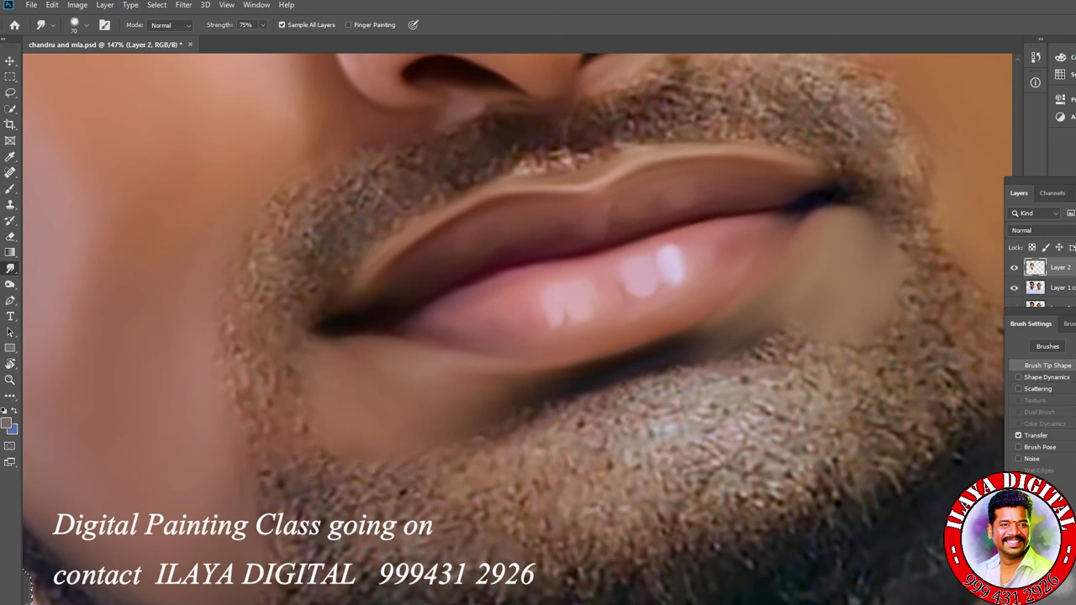
{"action": "left_click_drag", "start_coordinate": [729, 334], "coordinate": [673, 360]}
{"action": "mouse_move", "coordinate": [828, 366]}
{"action": "left_mouse_down"}
{"action": "mouse_move", "coordinate": [814, 385]}
{"action": "mouse_move", "coordinate": [773, 345]}
{"action": "mouse_move", "coordinate": [753, 349]}
{"action": "left_mouse_up"}
{"action": "key", "text": "ctrl+s"}
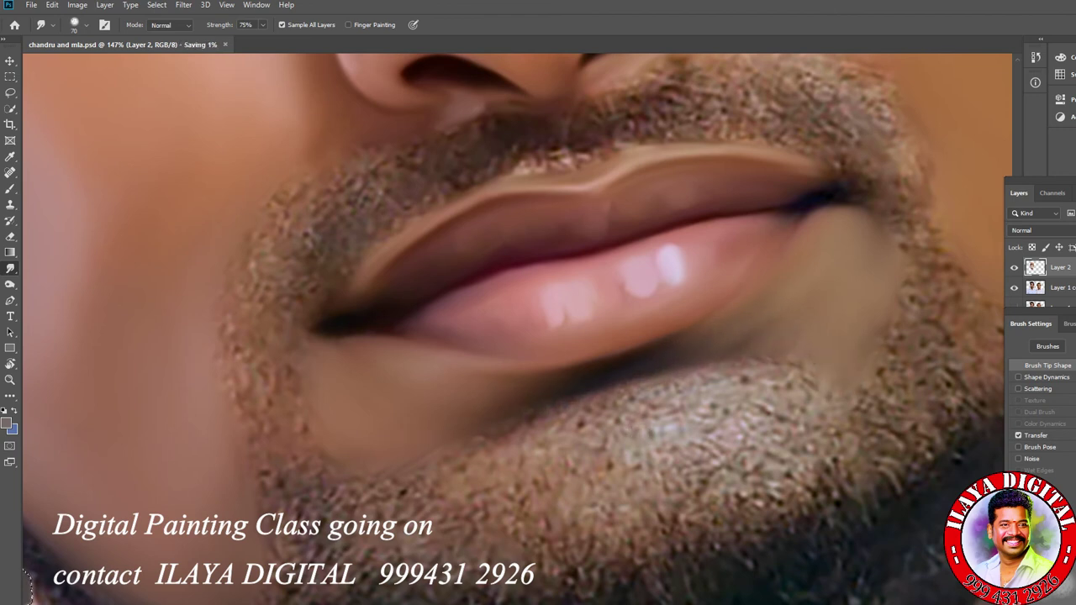
{"action": "scroll", "coordinate": [738, 407], "scroll_direction": "down", "scroll_amount": 8}
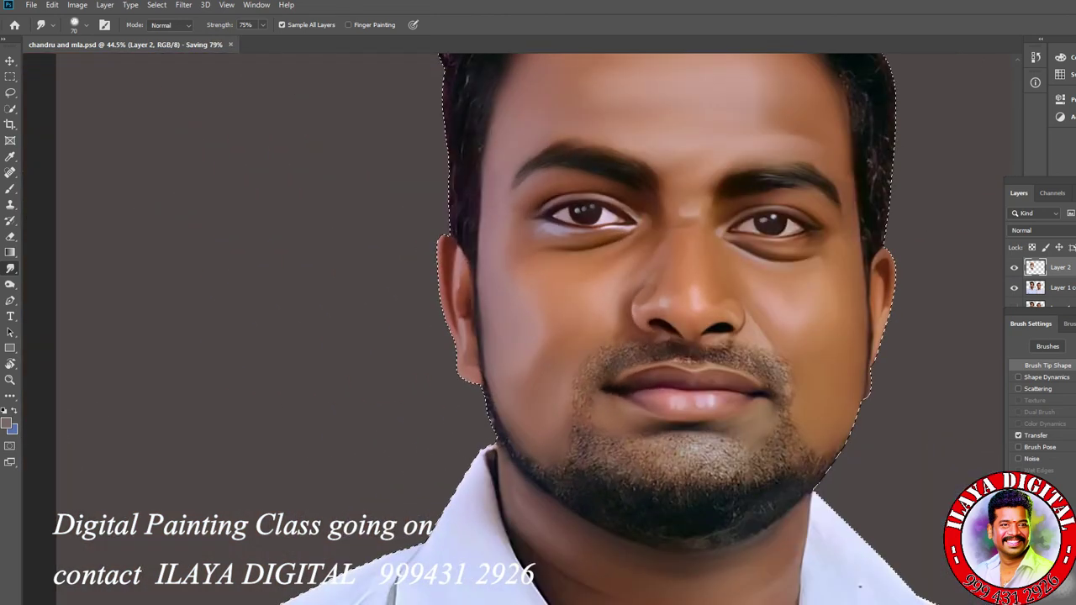
{"action": "left_click_drag", "start_coordinate": [882, 361], "coordinate": [617, 478]}
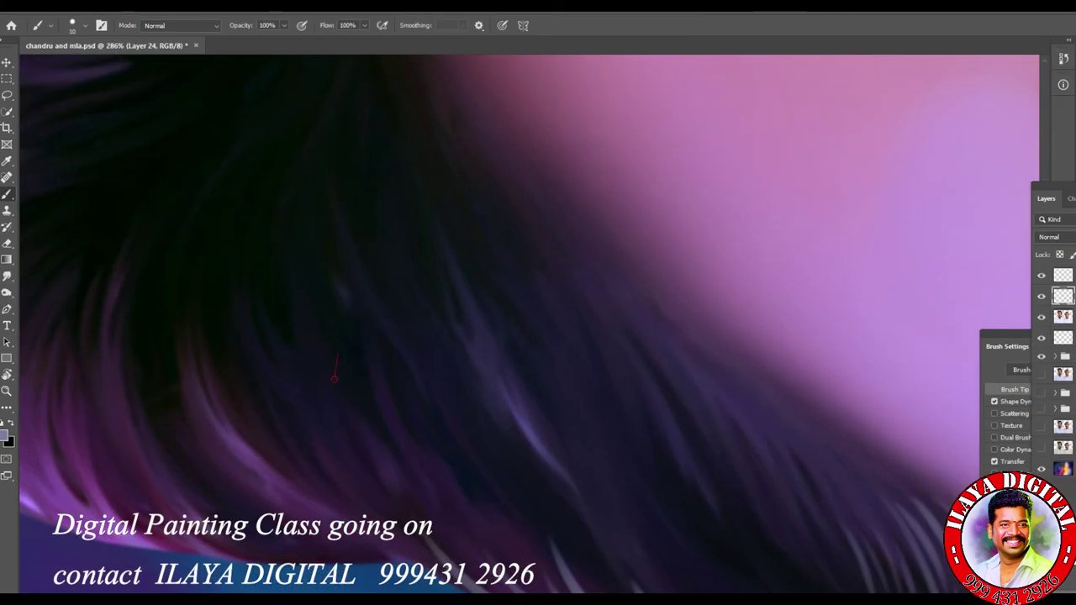
- Paint curved grey-violet highlight strands in the dark hair near its lower edge with the Brush tool at size 10
{"action": "left_click_drag", "start_coordinate": [334, 378], "coordinate": [422, 548]}
{"action": "left_click_drag", "start_coordinate": [334, 361], "coordinate": [375, 533]}
{"action": "left_click_drag", "start_coordinate": [323, 388], "coordinate": [367, 530]}
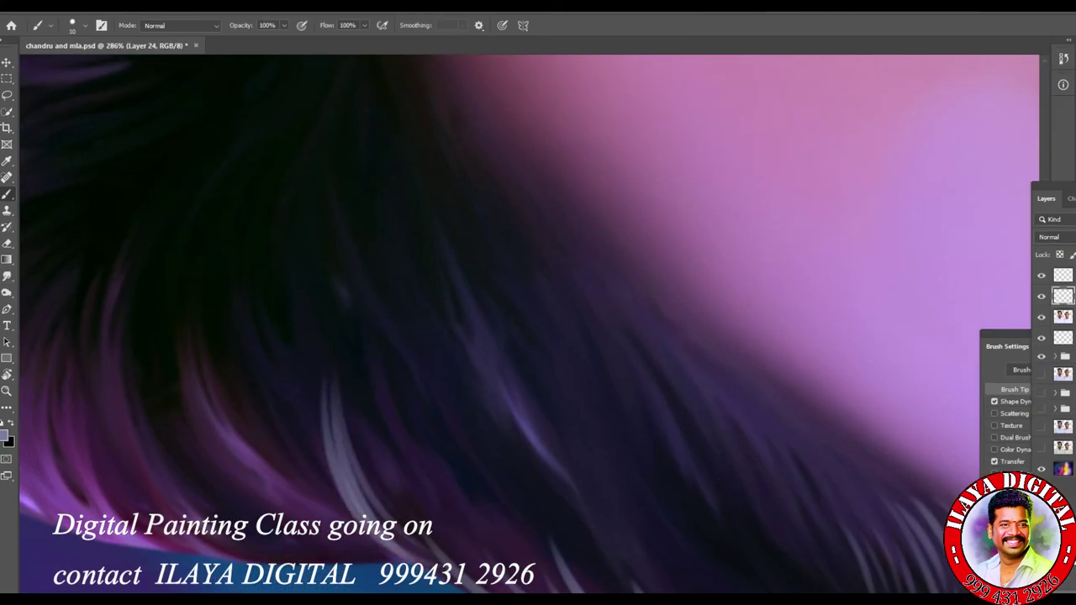
{"action": "left_click_drag", "start_coordinate": [446, 328], "coordinate": [468, 427]}
{"action": "mouse_move", "coordinate": [461, 300]}
{"action": "left_mouse_down"}
{"action": "mouse_move", "coordinate": [555, 488]}
{"action": "mouse_move", "coordinate": [587, 474]}
{"action": "left_mouse_up"}
{"action": "left_click_drag", "start_coordinate": [439, 358], "coordinate": [505, 519]}
{"action": "mouse_move", "coordinate": [418, 390]}
{"action": "left_mouse_down"}
{"action": "mouse_move", "coordinate": [504, 538]}
{"action": "mouse_move", "coordinate": [488, 555]}
{"action": "left_mouse_up"}
- Add grey-violet strands through the middle of the dark hair band and undo the last long stroke near the forehead
{"action": "mouse_move", "coordinate": [471, 471]}
{"action": "left_mouse_down"}
{"action": "mouse_move", "coordinate": [299, 333]}
{"action": "mouse_move", "coordinate": [278, 328]}
{"action": "left_mouse_up"}
{"action": "left_click_drag", "start_coordinate": [378, 148], "coordinate": [515, 426]}
{"action": "left_click_drag", "start_coordinate": [435, 262], "coordinate": [513, 415]}
{"action": "mouse_move", "coordinate": [467, 295]}
{"action": "left_mouse_down"}
{"action": "mouse_move", "coordinate": [548, 433]}
{"action": "mouse_move", "coordinate": [577, 430]}
{"action": "left_mouse_up"}
{"action": "left_click_drag", "start_coordinate": [532, 319], "coordinate": [589, 431]}
{"action": "left_click_drag", "start_coordinate": [563, 338], "coordinate": [626, 422]}
{"action": "left_click_drag", "start_coordinate": [602, 348], "coordinate": [638, 424]}
{"action": "left_click_drag", "start_coordinate": [632, 379], "coordinate": [651, 444]}
{"action": "left_click_drag", "start_coordinate": [476, 217], "coordinate": [567, 345]}
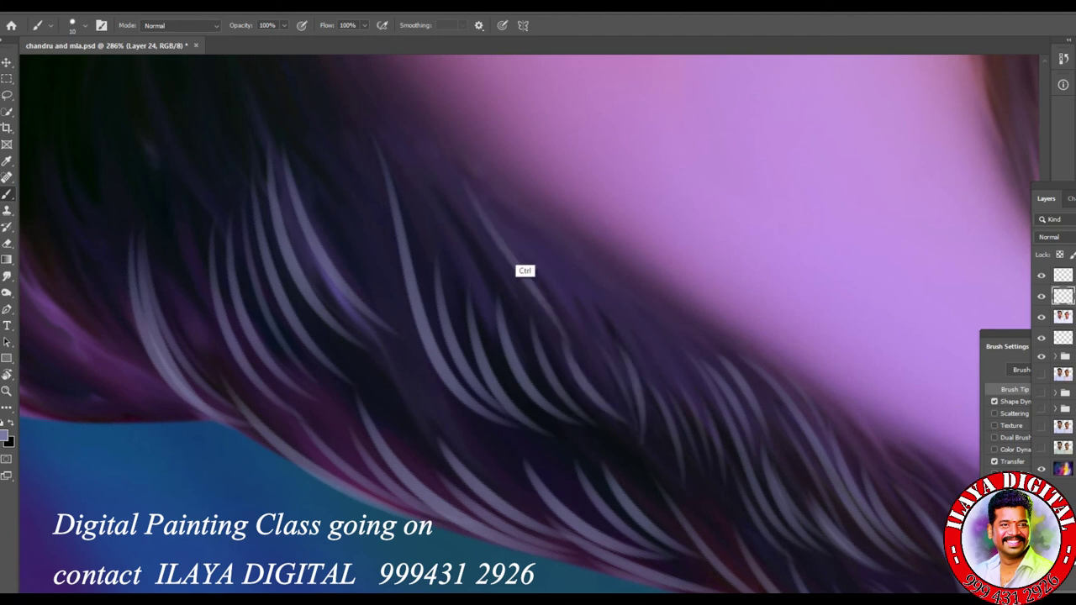
{"action": "key", "text": "ctrl+z"}
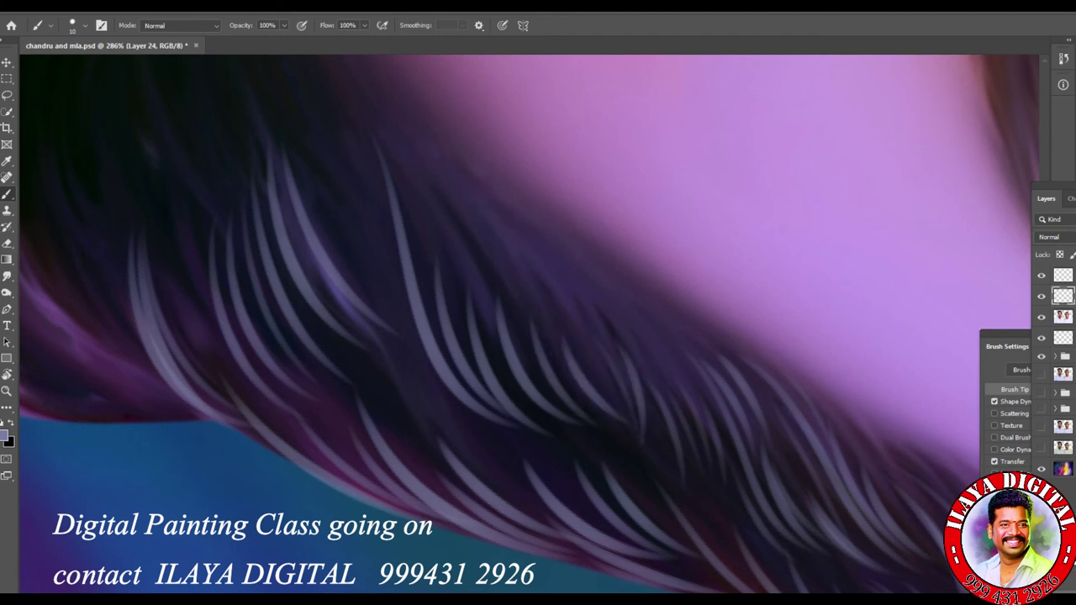
- Paint short fine grey-violet strands along the hair's edge next to the forehead with brush size 10
{"action": "left_click_drag", "start_coordinate": [496, 241], "coordinate": [518, 293]}
{"action": "mouse_move", "coordinate": [468, 227]}
{"action": "left_mouse_down"}
{"action": "mouse_move", "coordinate": [491, 288]}
{"action": "mouse_move", "coordinate": [479, 296]}
{"action": "left_mouse_up"}
{"action": "left_click_drag", "start_coordinate": [429, 202], "coordinate": [457, 276]}
{"action": "left_click_drag", "start_coordinate": [533, 244], "coordinate": [575, 348]}
{"action": "left_click_drag", "start_coordinate": [566, 270], "coordinate": [602, 346]}
{"action": "left_click_drag", "start_coordinate": [516, 343], "coordinate": [595, 429]}
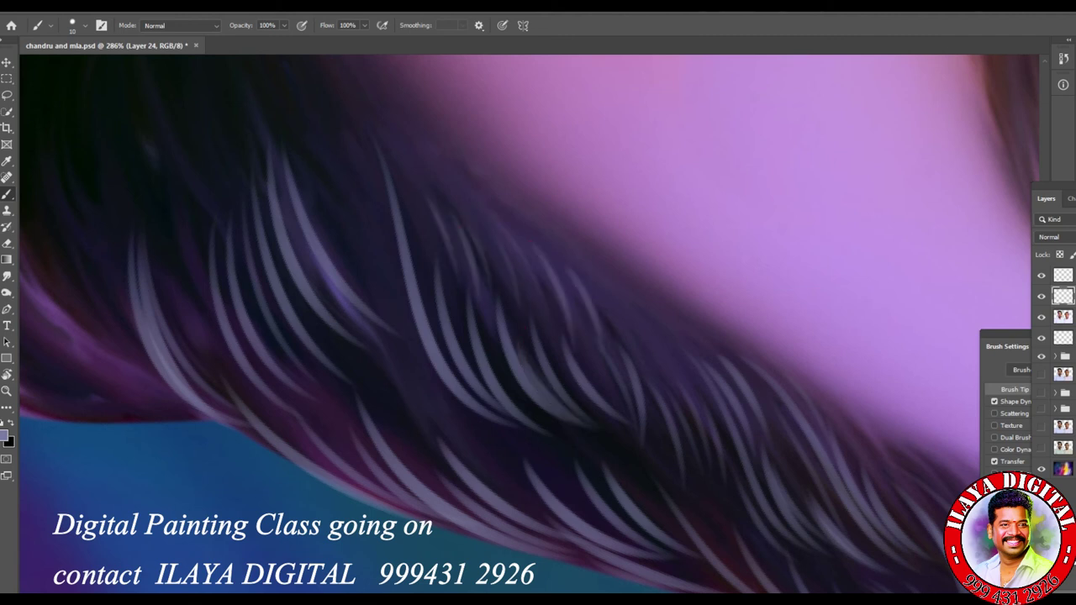
- Fill the gaps between the painted strands in the dark hair band with more thin grey-violet strands
{"action": "left_click_drag", "start_coordinate": [417, 333], "coordinate": [512, 436]}
{"action": "left_click_drag", "start_coordinate": [406, 358], "coordinate": [473, 444]}
{"action": "left_click_drag", "start_coordinate": [405, 377], "coordinate": [466, 453]}
{"action": "left_click_drag", "start_coordinate": [370, 167], "coordinate": [385, 239]}
{"action": "mouse_move", "coordinate": [336, 168]}
{"action": "left_mouse_down"}
{"action": "mouse_move", "coordinate": [358, 254]}
{"action": "mouse_move", "coordinate": [387, 299]}
{"action": "left_mouse_up"}
{"action": "left_click_drag", "start_coordinate": [366, 235], "coordinate": [398, 308]}
{"action": "left_click_drag", "start_coordinate": [623, 317], "coordinate": [703, 434]}
{"action": "left_click_drag", "start_coordinate": [652, 372], "coordinate": [678, 457]}
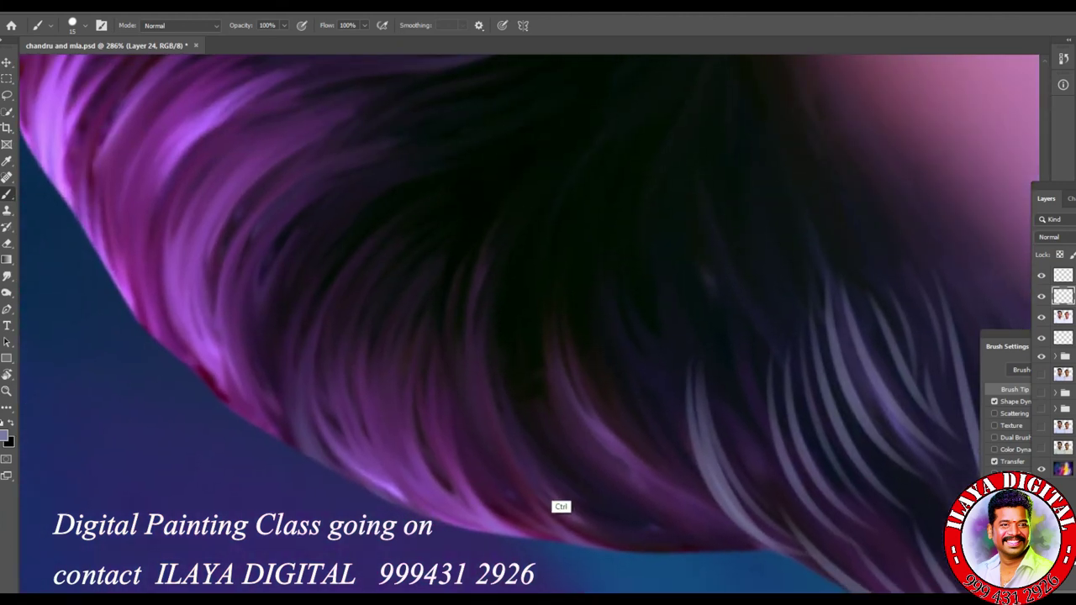
- Paint longer curved grey-violet strands with brush size 15 along the purple hair edge beside the already painted section
{"action": "scroll", "coordinate": [537, 504], "scroll_direction": "down", "scroll_amount": 3}
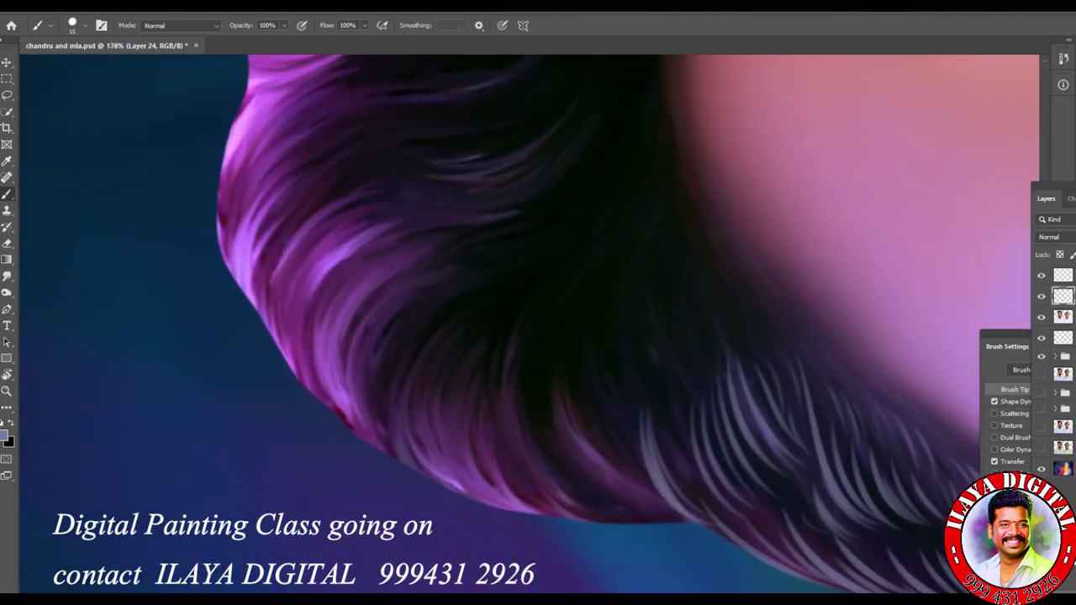
{"action": "key", "text": "r"}
{"action": "left_click_drag", "start_coordinate": [639, 252], "coordinate": [581, 185]}
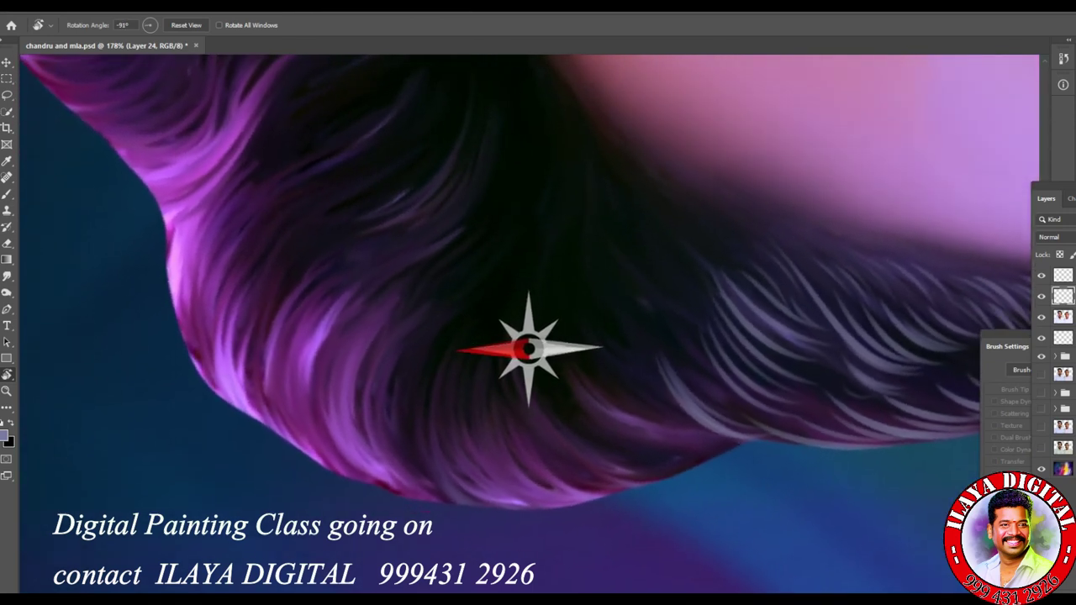
{"action": "left_click_drag", "start_coordinate": [505, 566], "coordinate": [528, 574]}
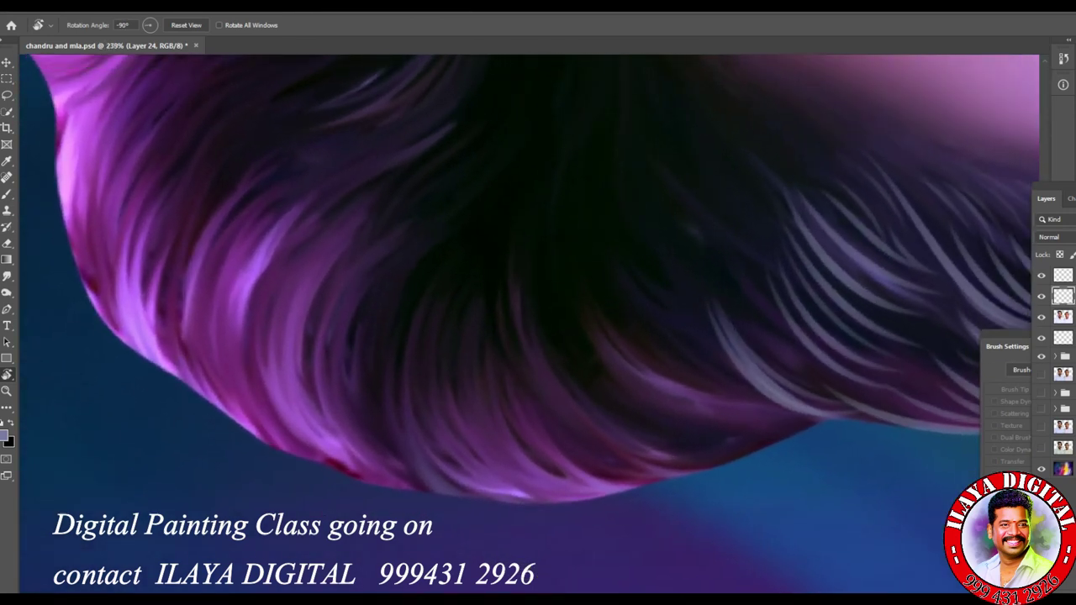
{"action": "scroll", "coordinate": [528, 574], "scroll_direction": "up", "scroll_amount": 3}
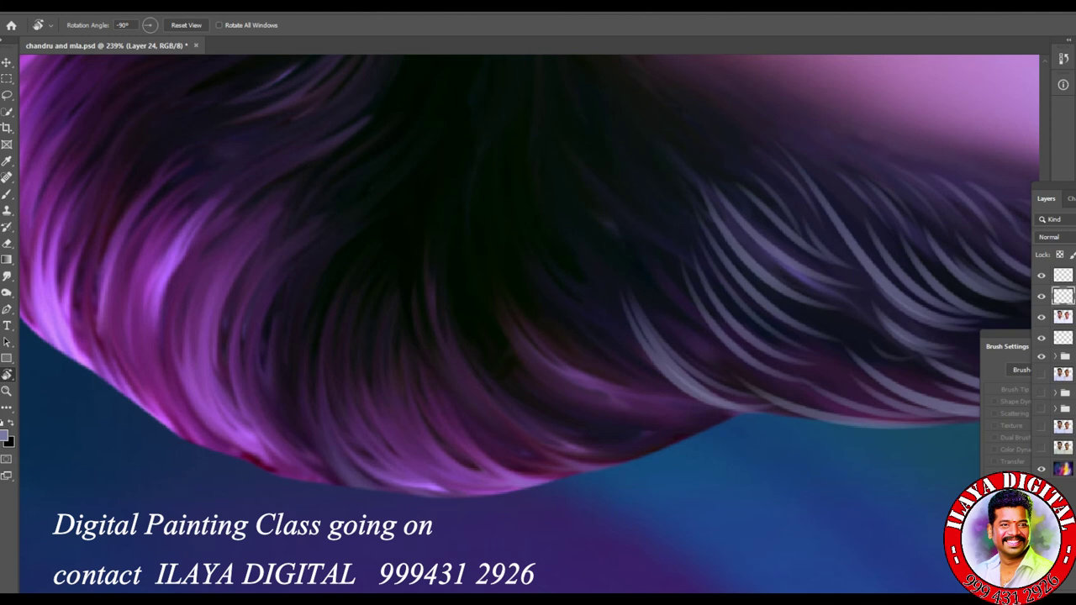
{"action": "key", "text": "b"}
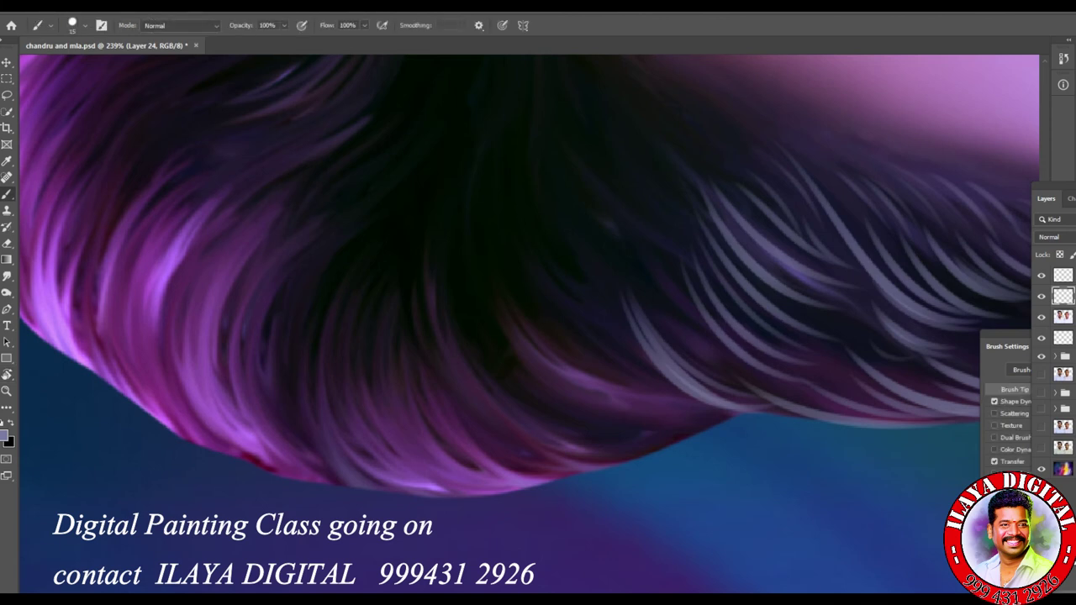
{"action": "left_click_drag", "start_coordinate": [439, 267], "coordinate": [603, 455]}
{"action": "left_click_drag", "start_coordinate": [496, 370], "coordinate": [601, 462]}
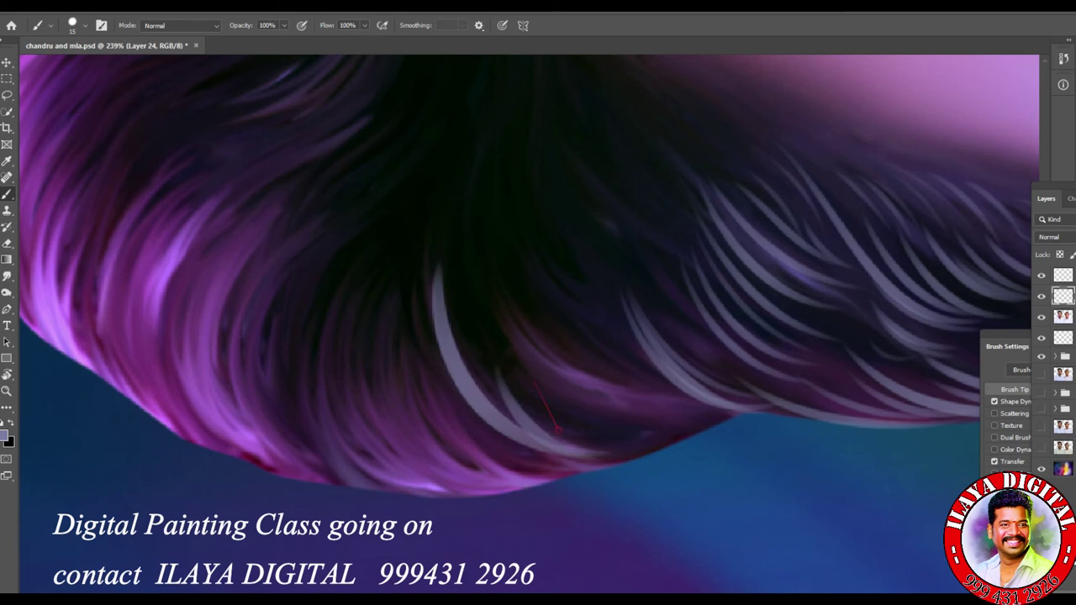
{"action": "left_click_drag", "start_coordinate": [531, 377], "coordinate": [644, 446]}
{"action": "left_click_drag", "start_coordinate": [532, 232], "coordinate": [672, 427]}
{"action": "left_click_drag", "start_coordinate": [563, 316], "coordinate": [661, 418]}
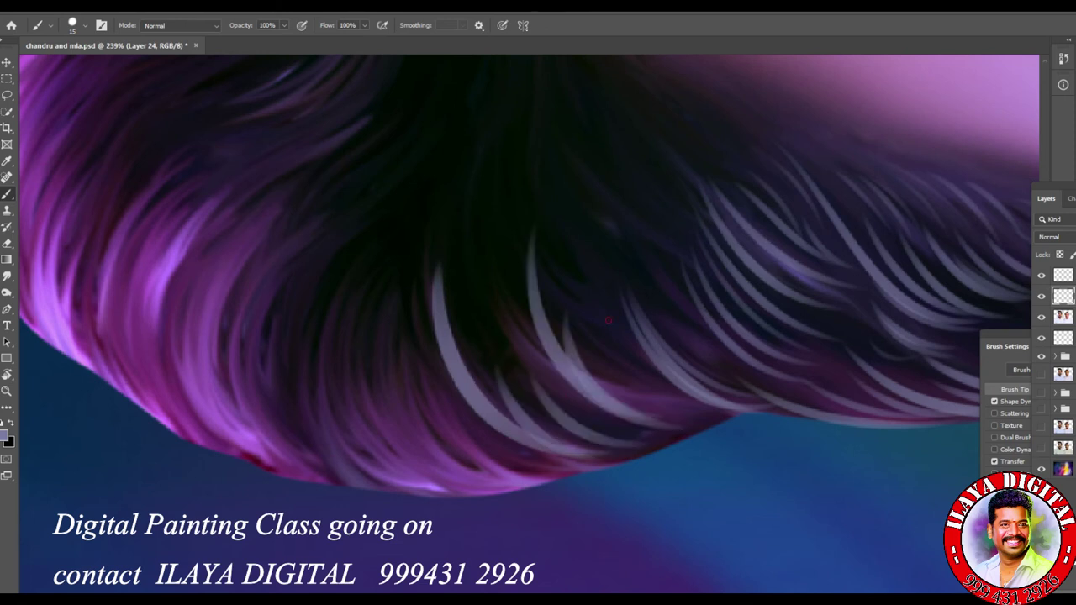
{"action": "left_click_drag", "start_coordinate": [605, 330], "coordinate": [694, 410]}
{"action": "left_click_drag", "start_coordinate": [632, 360], "coordinate": [666, 395]}
{"action": "mouse_move", "coordinate": [524, 336]}
{"action": "left_mouse_down"}
{"action": "mouse_move", "coordinate": [566, 392]}
{"action": "mouse_move", "coordinate": [641, 426]}
{"action": "left_mouse_up"}
- Extend the grey-violet strands around the rounded lower hair outline toward the unpainted image-left purple section
{"action": "left_click_drag", "start_coordinate": [370, 378], "coordinate": [515, 496]}
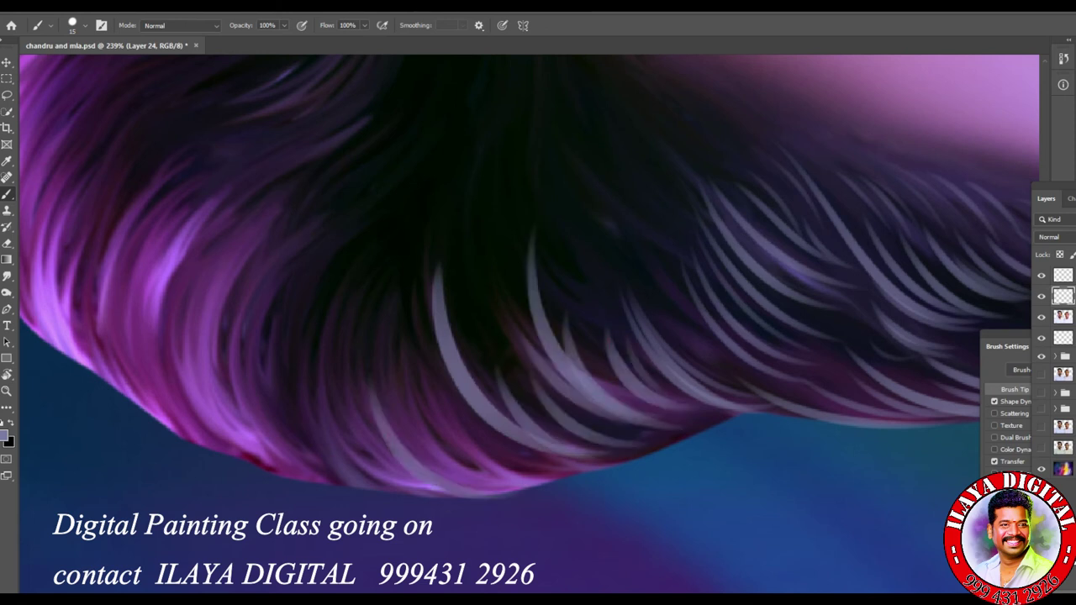
{"action": "left_click_drag", "start_coordinate": [409, 385], "coordinate": [444, 457]}
{"action": "left_click_drag", "start_coordinate": [431, 447], "coordinate": [528, 493]}
{"action": "left_click_drag", "start_coordinate": [435, 393], "coordinate": [555, 469]}
{"action": "mouse_move", "coordinate": [345, 336]}
{"action": "left_mouse_down"}
{"action": "mouse_move", "coordinate": [414, 489]}
{"action": "mouse_move", "coordinate": [392, 451]}
{"action": "left_mouse_up"}
{"action": "left_click_drag", "start_coordinate": [321, 277], "coordinate": [404, 474]}
{"action": "left_click_drag", "start_coordinate": [308, 392], "coordinate": [351, 449]}
{"action": "left_click_drag", "start_coordinate": [271, 309], "coordinate": [386, 504]}
{"action": "left_click_drag", "start_coordinate": [300, 447], "coordinate": [403, 496]}
{"action": "left_click_drag", "start_coordinate": [296, 293], "coordinate": [368, 470]}
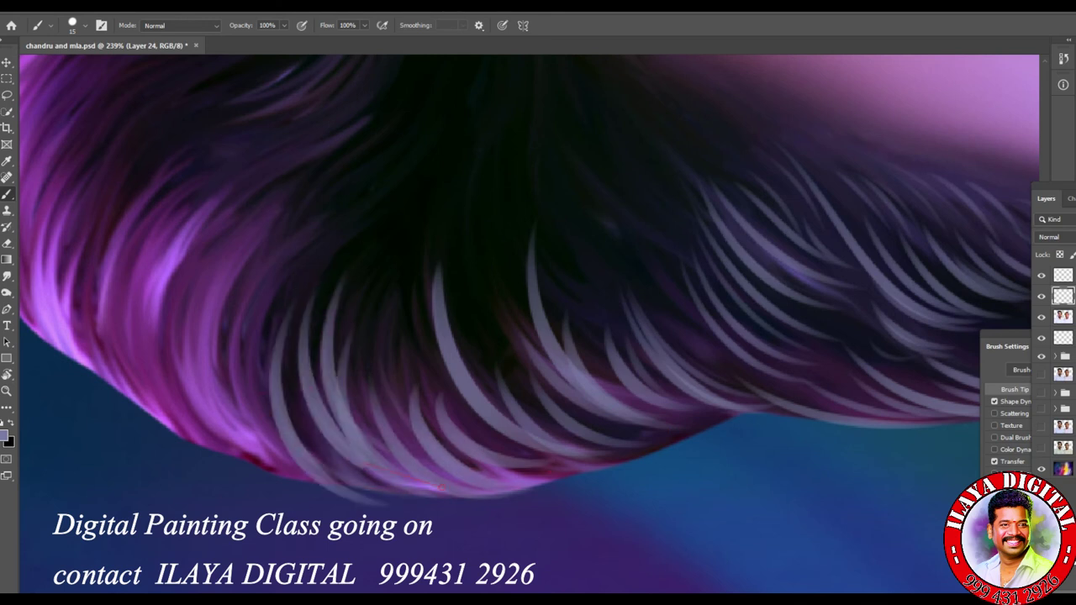
{"action": "left_click_drag", "start_coordinate": [347, 409], "coordinate": [414, 479]}
- Layer grey-violet strands higher up in the dark hair, above and between the strands along the outer edge
{"action": "left_click_drag", "start_coordinate": [417, 348], "coordinate": [601, 476]}
{"action": "left_click_drag", "start_coordinate": [476, 293], "coordinate": [543, 401]}
{"action": "left_click_drag", "start_coordinate": [459, 225], "coordinate": [535, 388]}
{"action": "left_click_drag", "start_coordinate": [494, 182], "coordinate": [535, 377]}
{"action": "left_click_drag", "start_coordinate": [515, 199], "coordinate": [561, 326]}
{"action": "left_click_drag", "start_coordinate": [550, 206], "coordinate": [588, 316]}
{"action": "mouse_move", "coordinate": [588, 167]}
{"action": "left_mouse_down"}
{"action": "mouse_move", "coordinate": [649, 322]}
{"action": "mouse_move", "coordinate": [681, 311]}
{"action": "left_mouse_up"}
{"action": "left_click_drag", "start_coordinate": [638, 158], "coordinate": [723, 310]}
{"action": "left_click_drag", "start_coordinate": [370, 273], "coordinate": [406, 402]}
{"action": "left_click_drag", "start_coordinate": [404, 249], "coordinate": [440, 360]}
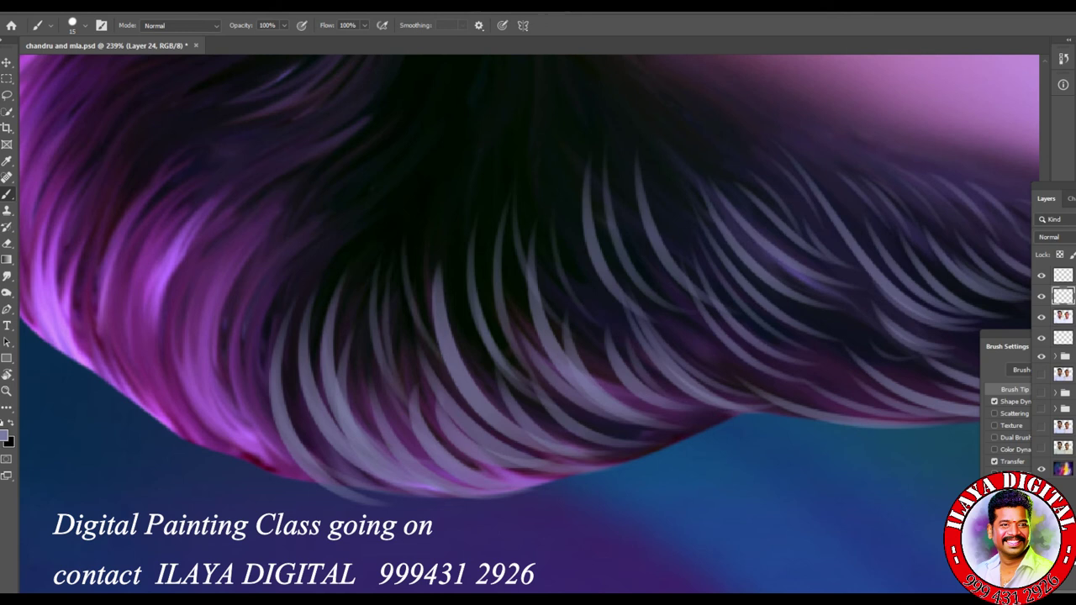
{"action": "left_click_drag", "start_coordinate": [612, 380], "coordinate": [711, 408]}
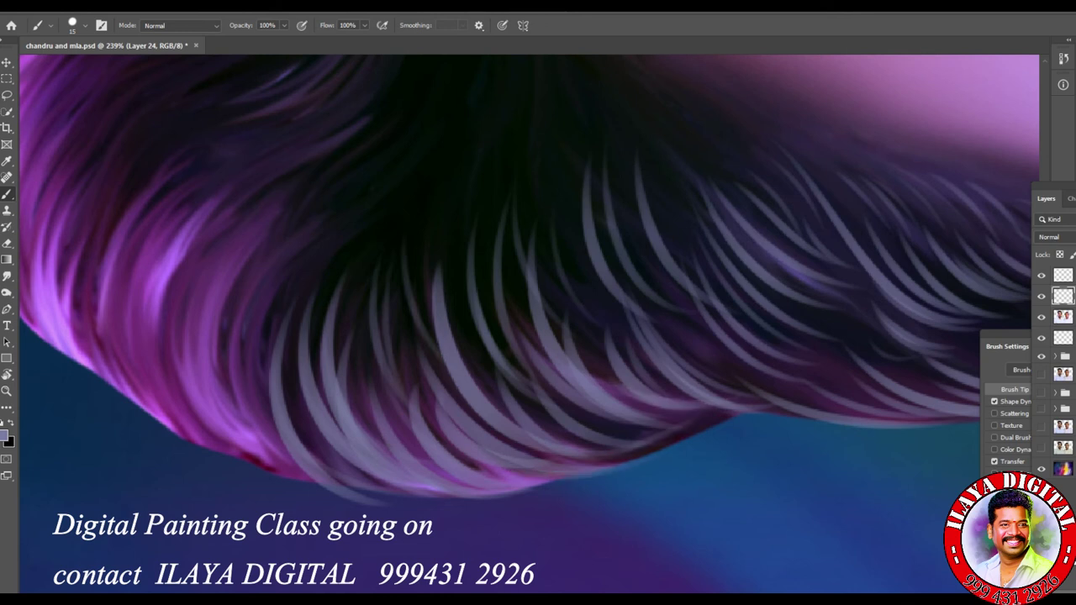
- Paint overlapping grey-violet strands following the hair outline just beyond its inward bend with brush size 15
{"action": "mouse_move", "coordinate": [421, 278]}
{"action": "left_mouse_down"}
{"action": "mouse_move", "coordinate": [715, 345]}
{"action": "mouse_move", "coordinate": [639, 211]}
{"action": "mouse_move", "coordinate": [538, 168]}
{"action": "mouse_move", "coordinate": [437, 194]}
{"action": "mouse_move", "coordinate": [404, 222]}
{"action": "left_mouse_up"}
{"action": "key", "text": "r"}
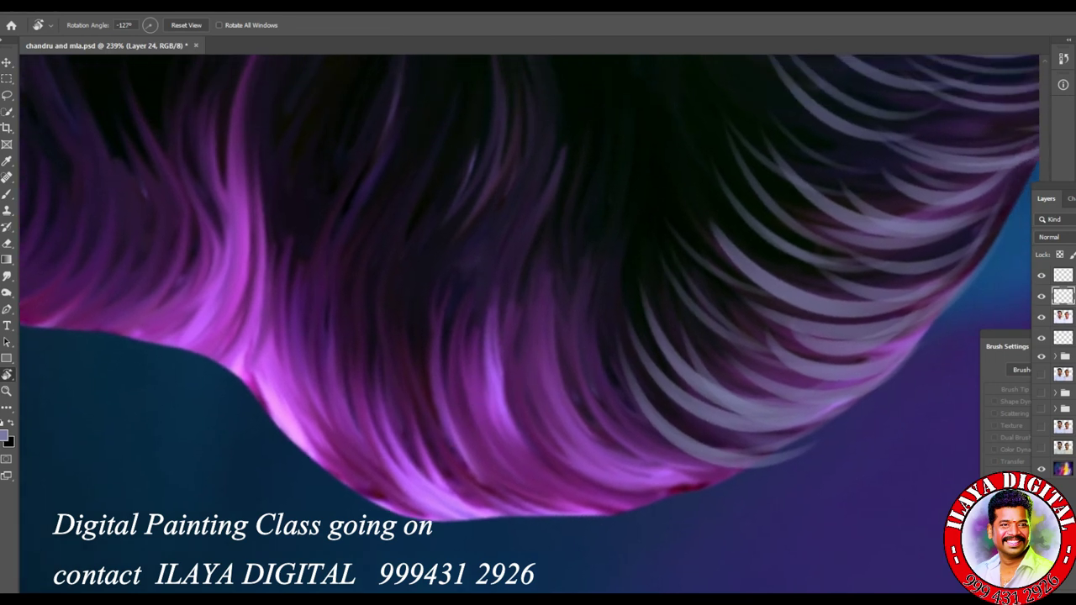
{"action": "key", "text": "b"}
{"action": "mouse_move", "coordinate": [296, 249]}
{"action": "left_mouse_down"}
{"action": "mouse_move", "coordinate": [293, 299]}
{"action": "mouse_move", "coordinate": [374, 501]}
{"action": "left_mouse_up"}
{"action": "left_click_drag", "start_coordinate": [279, 292], "coordinate": [353, 492]}
{"action": "left_click_drag", "start_coordinate": [318, 448], "coordinate": [421, 509]}
{"action": "left_click_drag", "start_coordinate": [277, 389], "coordinate": [425, 486]}
{"action": "left_click_drag", "start_coordinate": [277, 395], "coordinate": [419, 515]}
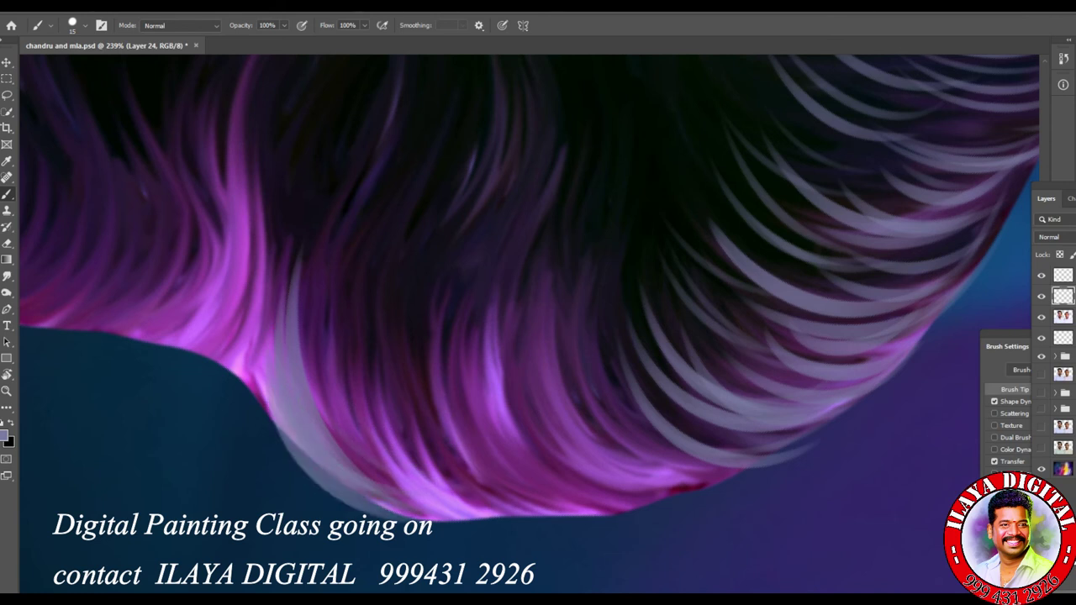
- Paint curved grey-violet strands across the unpainted bright purple section of the rounded hair outline with brush size 15
{"action": "left_click_drag", "start_coordinate": [325, 303], "coordinate": [383, 467]}
{"action": "left_click_drag", "start_coordinate": [346, 334], "coordinate": [428, 484]}
{"action": "mouse_move", "coordinate": [374, 307]}
{"action": "left_mouse_down"}
{"action": "mouse_move", "coordinate": [433, 439]}
{"action": "mouse_move", "coordinate": [572, 491]}
{"action": "left_mouse_up"}
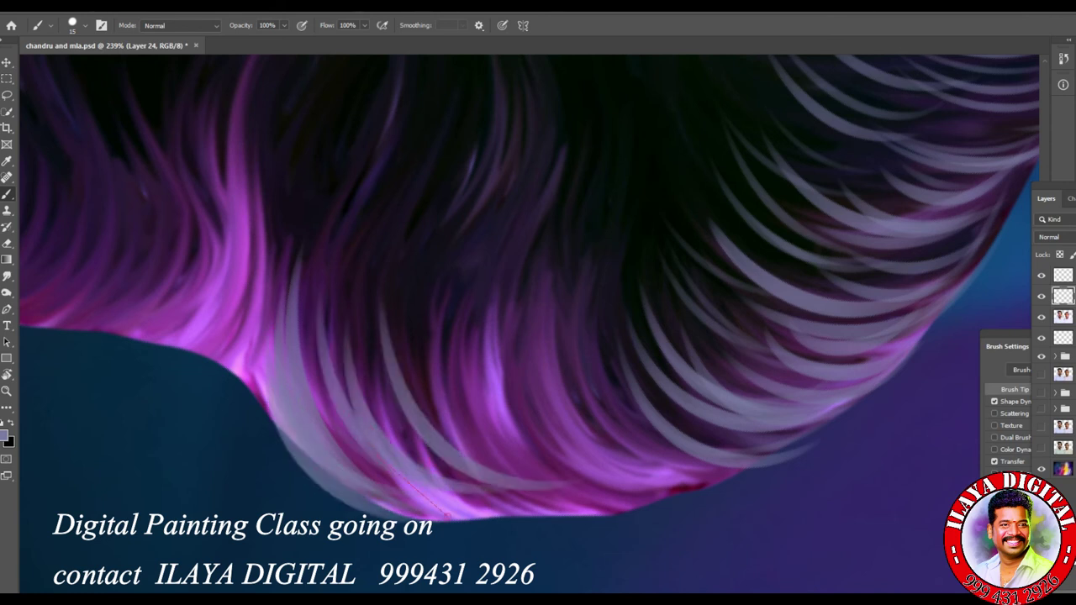
{"action": "left_click_drag", "start_coordinate": [367, 444], "coordinate": [376, 454]}
{"action": "left_click_drag", "start_coordinate": [445, 303], "coordinate": [614, 491]}
{"action": "left_click_drag", "start_coordinate": [479, 300], "coordinate": [609, 472]}
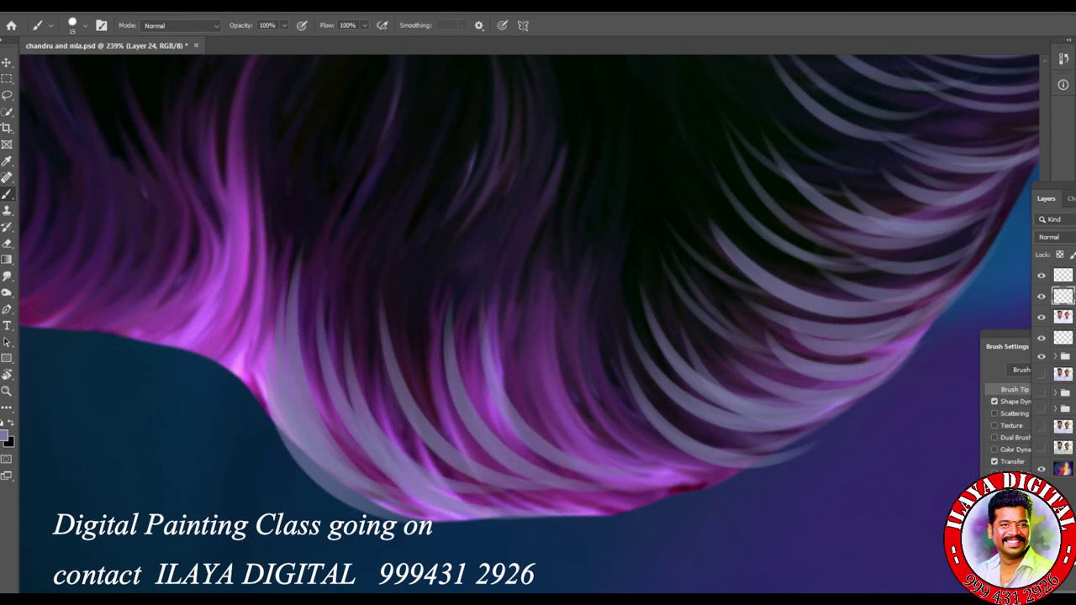
{"action": "left_click_drag", "start_coordinate": [471, 323], "coordinate": [607, 481]}
{"action": "left_click_drag", "start_coordinate": [532, 286], "coordinate": [648, 466]}
{"action": "left_click_drag", "start_coordinate": [575, 313], "coordinate": [644, 466]}
- Layer overlapping grey-violet strands between the new ones and sweep them along the outer edge of the rounded purple section
{"action": "left_click_drag", "start_coordinate": [673, 485], "coordinate": [702, 496]}
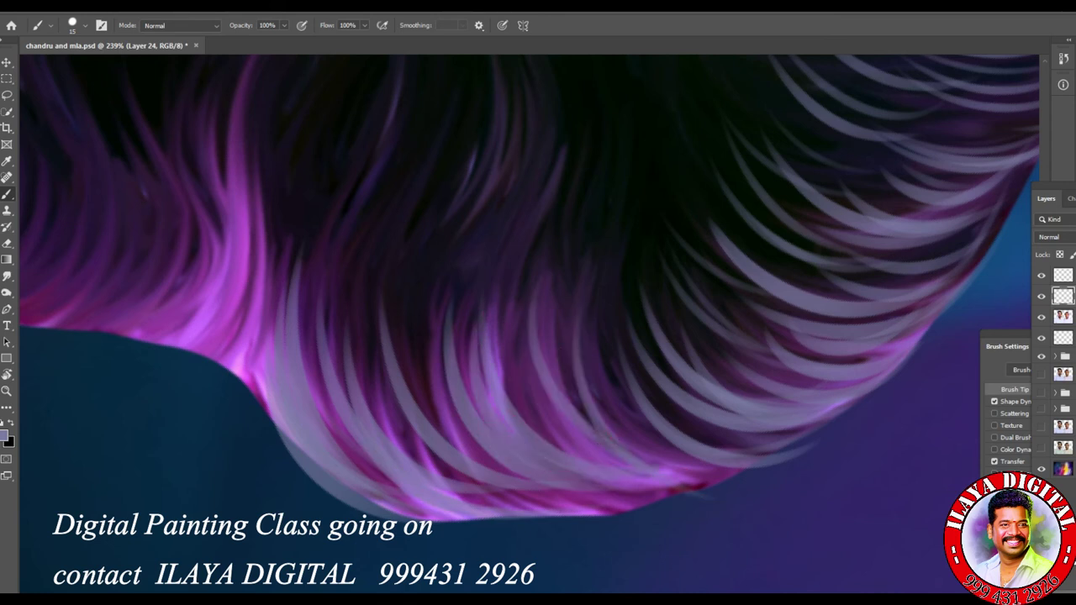
{"action": "left_click_drag", "start_coordinate": [604, 284], "coordinate": [733, 479]}
{"action": "left_click_drag", "start_coordinate": [560, 340], "coordinate": [654, 468]}
{"action": "left_click_drag", "start_coordinate": [521, 298], "coordinate": [614, 465]}
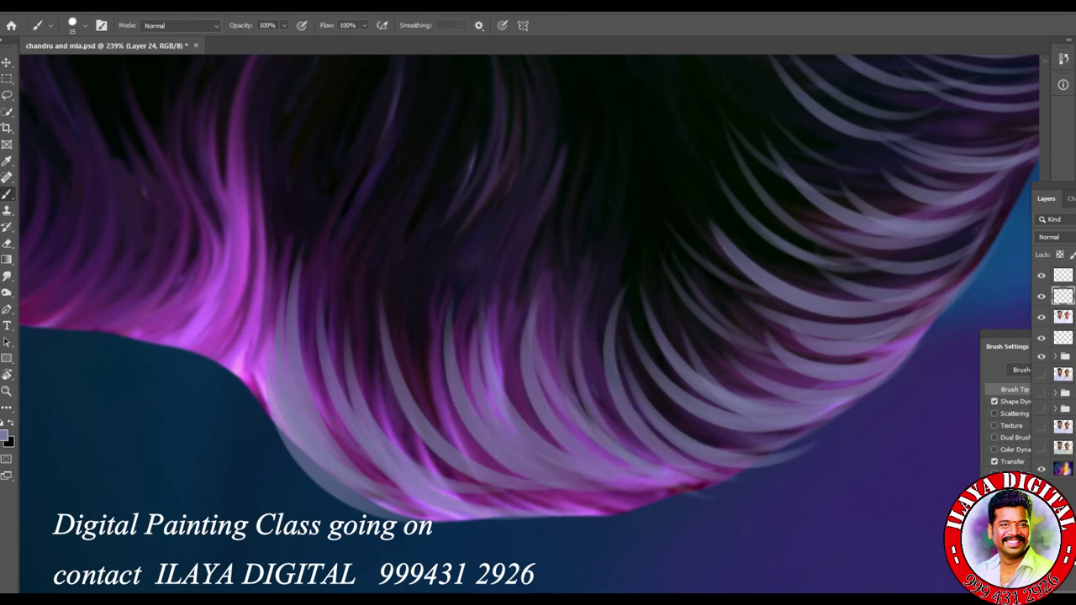
{"action": "left_click_drag", "start_coordinate": [487, 449], "coordinate": [653, 506]}
{"action": "left_click_drag", "start_coordinate": [397, 405], "coordinate": [617, 497]}
{"action": "left_click_drag", "start_coordinate": [360, 367], "coordinate": [576, 519]}
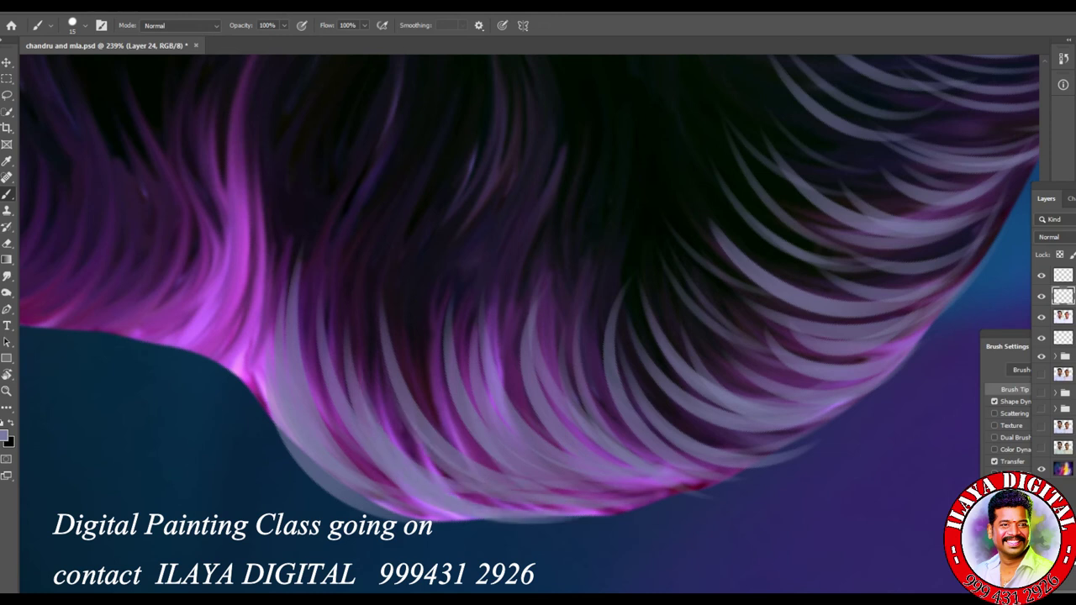
- Paint grey-violet strands over the bright purple hair at the inward bend of the outline
{"action": "scroll", "coordinate": [529, 324], "scroll_direction": "left", "scroll_amount": 5}
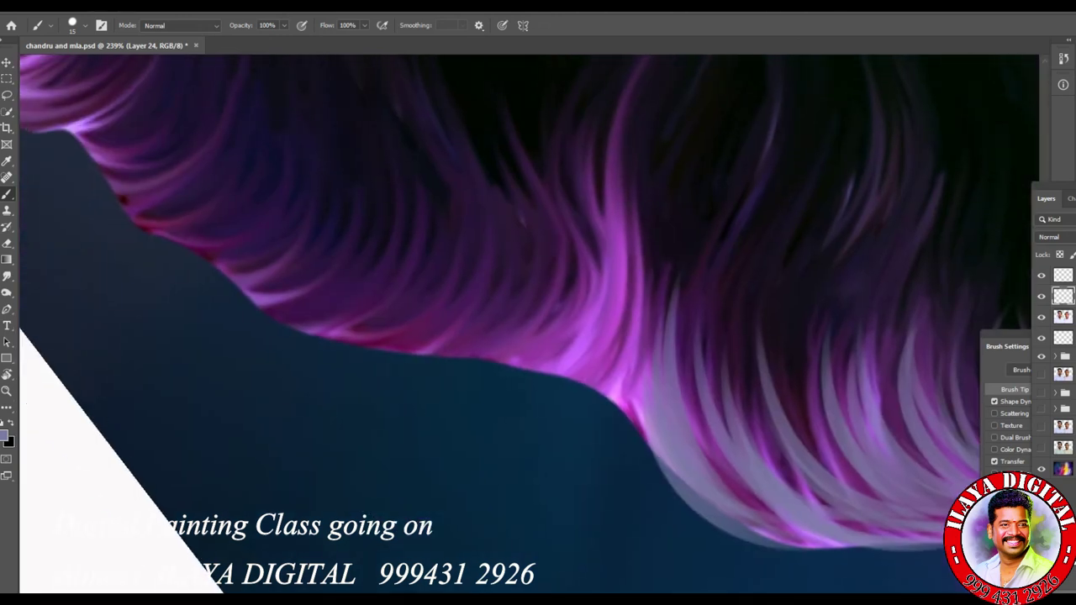
{"action": "left_click_drag", "start_coordinate": [635, 192], "coordinate": [648, 458]}
{"action": "left_click_drag", "start_coordinate": [600, 348], "coordinate": [660, 469]}
{"action": "left_click_drag", "start_coordinate": [631, 301], "coordinate": [627, 354]}
- Rotate the canvas view to -30° and paint long curved grey-violet strands along the hair outline just above the bend
{"action": "key", "text": "r"}
{"action": "left_click_drag", "start_coordinate": [639, 421], "coordinate": [504, 222]}
{"action": "left_click_drag", "start_coordinate": [614, 351], "coordinate": [437, 342]}
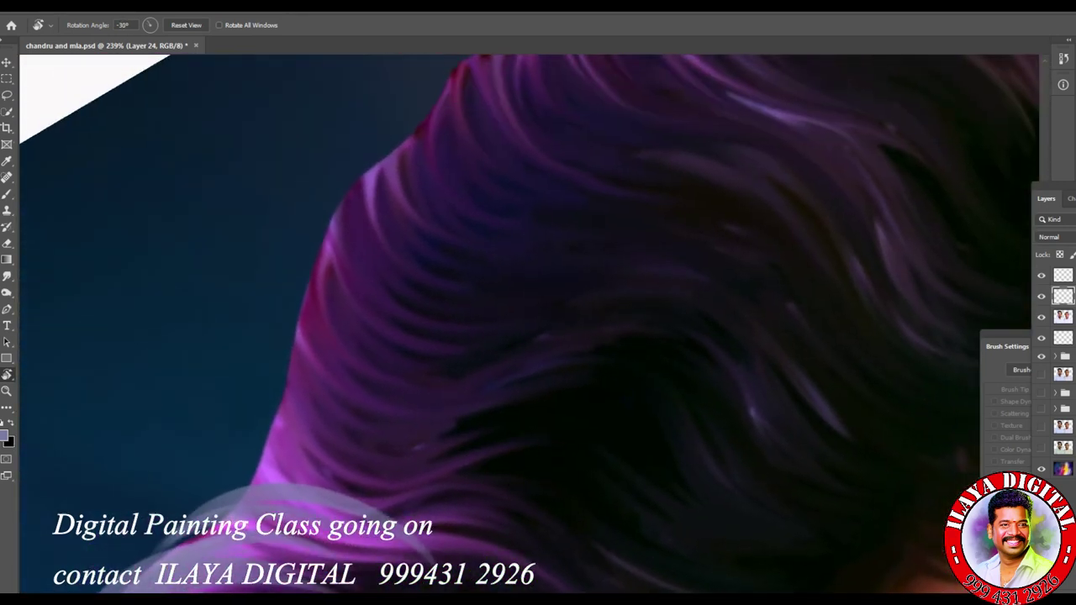
{"action": "key", "text": "b"}
{"action": "left_click_drag", "start_coordinate": [262, 324], "coordinate": [348, 471]}
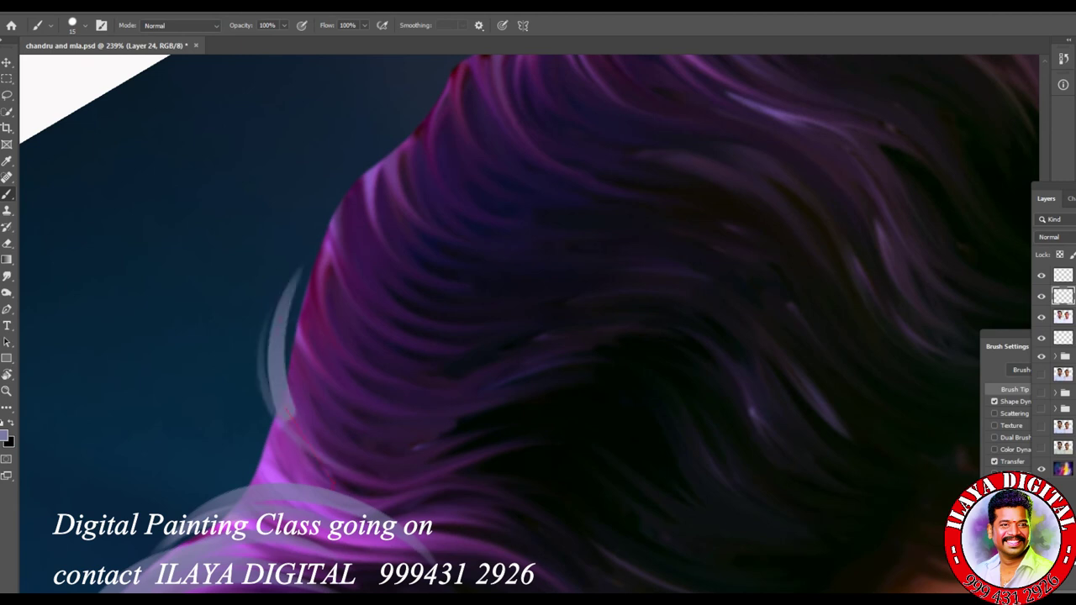
{"action": "left_click_drag", "start_coordinate": [301, 269], "coordinate": [412, 494]}
{"action": "left_click_drag", "start_coordinate": [297, 360], "coordinate": [373, 466]}
{"action": "left_click_drag", "start_coordinate": [335, 250], "coordinate": [400, 469]}
{"action": "left_click_drag", "start_coordinate": [313, 222], "coordinate": [402, 429]}
{"action": "mouse_move", "coordinate": [326, 186]}
{"action": "left_mouse_down"}
{"action": "mouse_move", "coordinate": [411, 392]}
{"action": "mouse_move", "coordinate": [327, 241]}
{"action": "mouse_move", "coordinate": [427, 400]}
{"action": "left_mouse_up"}
- Add short grey-violet flyaway strands outside the hair edge just above the bend
{"action": "left_click_drag", "start_coordinate": [257, 349], "coordinate": [252, 444]}
{"action": "left_click_drag", "start_coordinate": [240, 398], "coordinate": [282, 487]}
{"action": "left_click_drag", "start_coordinate": [264, 345], "coordinate": [253, 435]}
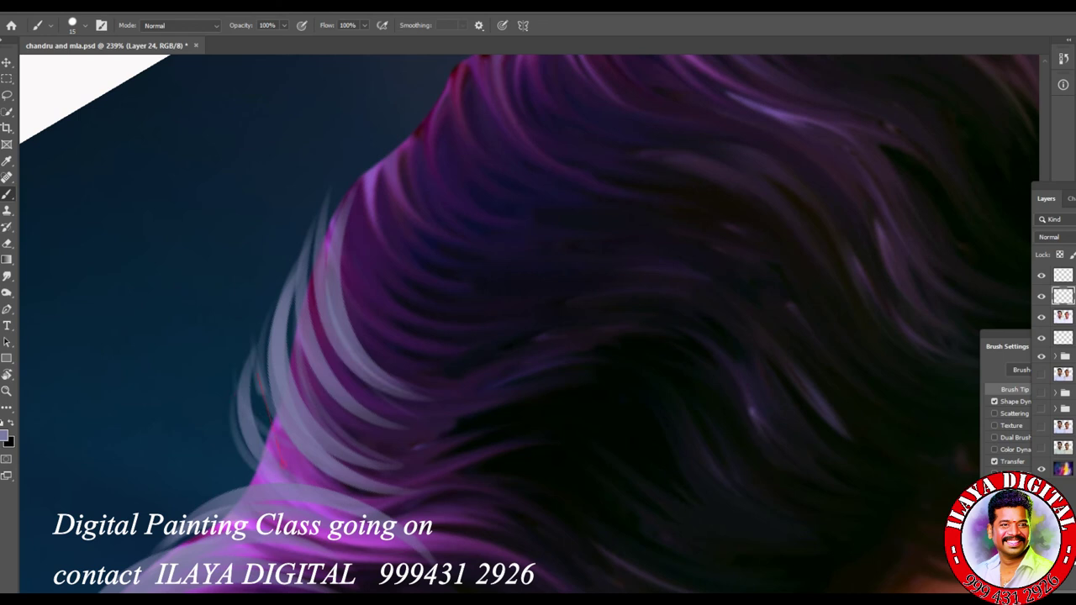
{"action": "left_click_drag", "start_coordinate": [258, 396], "coordinate": [332, 476]}
- Continue the curved grey-violet strands up the purple outline toward the top of the hair, overlapping them at the edge
{"action": "mouse_move", "coordinate": [370, 167]}
{"action": "left_mouse_down"}
{"action": "mouse_move", "coordinate": [491, 326]}
{"action": "mouse_move", "coordinate": [439, 281]}
{"action": "left_mouse_up"}
{"action": "left_click", "coordinate": [517, 298], "text": "shift"}
{"action": "mouse_move", "coordinate": [359, 193]}
{"action": "left_mouse_down"}
{"action": "mouse_move", "coordinate": [379, 257]}
{"action": "mouse_move", "coordinate": [503, 316]}
{"action": "left_mouse_up"}
{"action": "left_click_drag", "start_coordinate": [353, 215], "coordinate": [518, 356]}
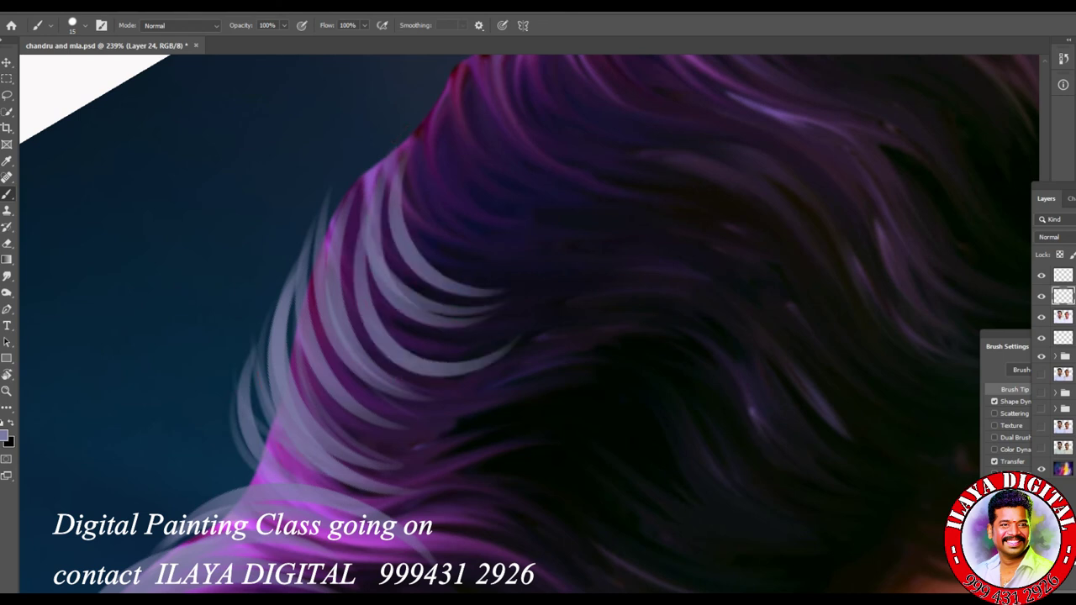
{"action": "left_click_drag", "start_coordinate": [407, 103], "coordinate": [442, 242]}
{"action": "left_click_drag", "start_coordinate": [419, 172], "coordinate": [471, 259]}
{"action": "mouse_move", "coordinate": [416, 90]}
{"action": "left_mouse_down"}
{"action": "mouse_move", "coordinate": [431, 175]}
{"action": "mouse_move", "coordinate": [511, 222]}
{"action": "left_mouse_up"}
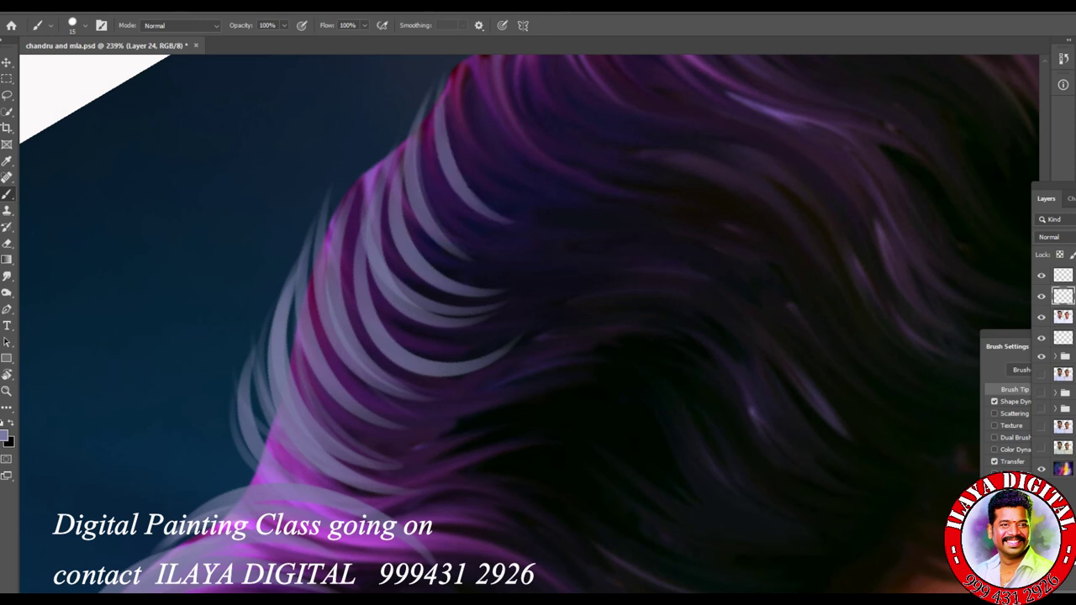
{"action": "left_click_drag", "start_coordinate": [429, 120], "coordinate": [540, 252]}
{"action": "left_click_drag", "start_coordinate": [387, 152], "coordinate": [315, 340]}
{"action": "left_click_drag", "start_coordinate": [408, 136], "coordinate": [353, 337]}
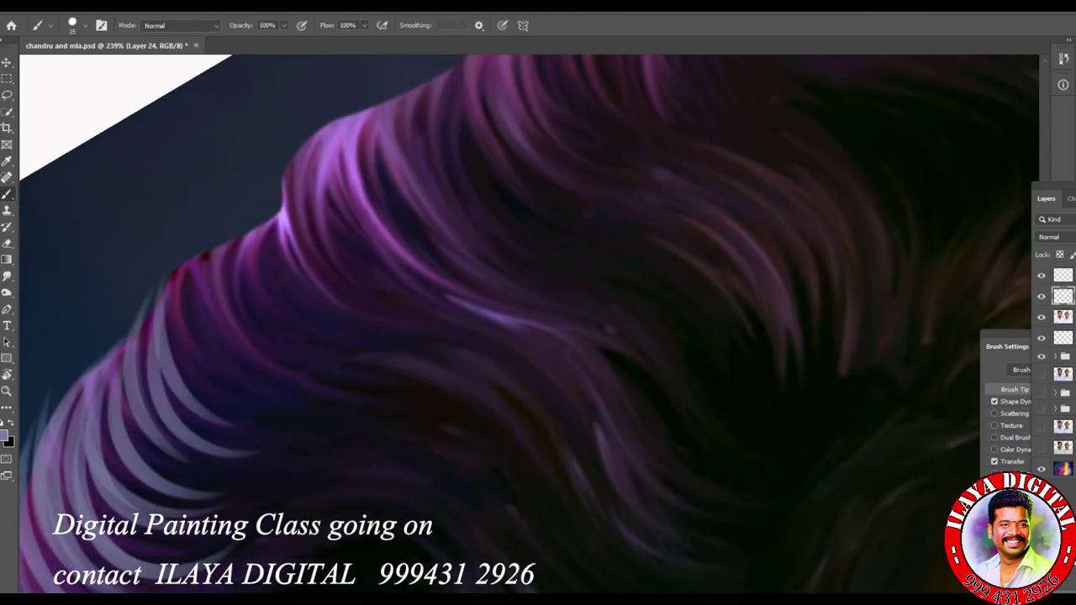
- Paint overlapping grey-violet strands in the notch of the outline and onto the start of the bright purple crest
{"action": "left_click_drag", "start_coordinate": [283, 198], "coordinate": [212, 392]}
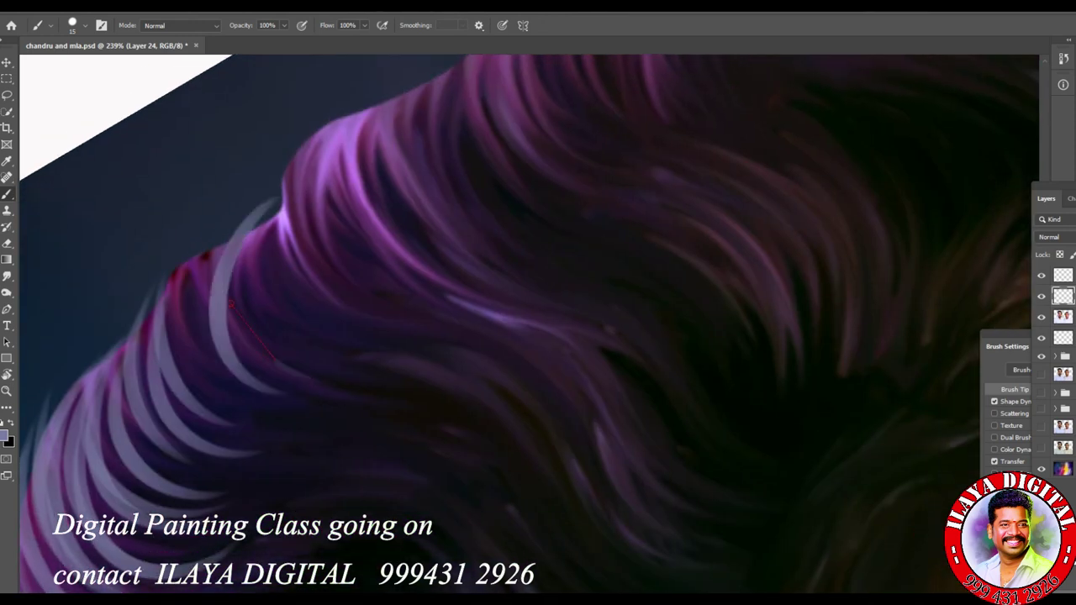
{"action": "left_click_drag", "start_coordinate": [297, 255], "coordinate": [242, 375]}
{"action": "left_click_drag", "start_coordinate": [284, 195], "coordinate": [249, 353]}
{"action": "left_click_drag", "start_coordinate": [270, 303], "coordinate": [350, 373]}
{"action": "left_click_drag", "start_coordinate": [256, 237], "coordinate": [385, 385]}
{"action": "left_click_drag", "start_coordinate": [291, 205], "coordinate": [374, 336]}
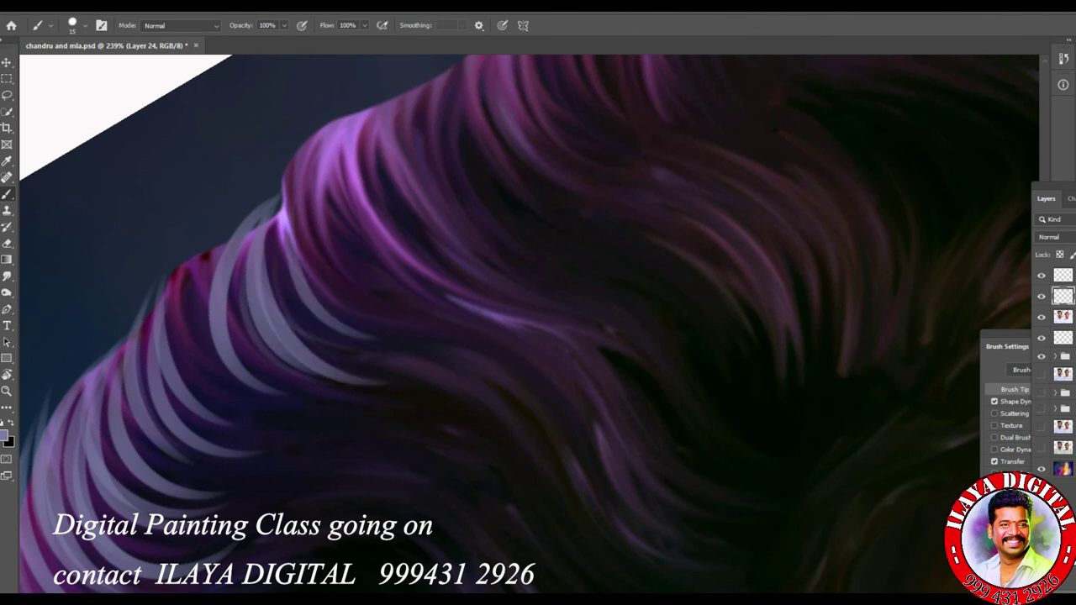
{"action": "left_click_drag", "start_coordinate": [233, 257], "coordinate": [336, 386]}
{"action": "left_click_drag", "start_coordinate": [274, 187], "coordinate": [169, 431]}
{"action": "left_click_drag", "start_coordinate": [282, 215], "coordinate": [188, 428]}
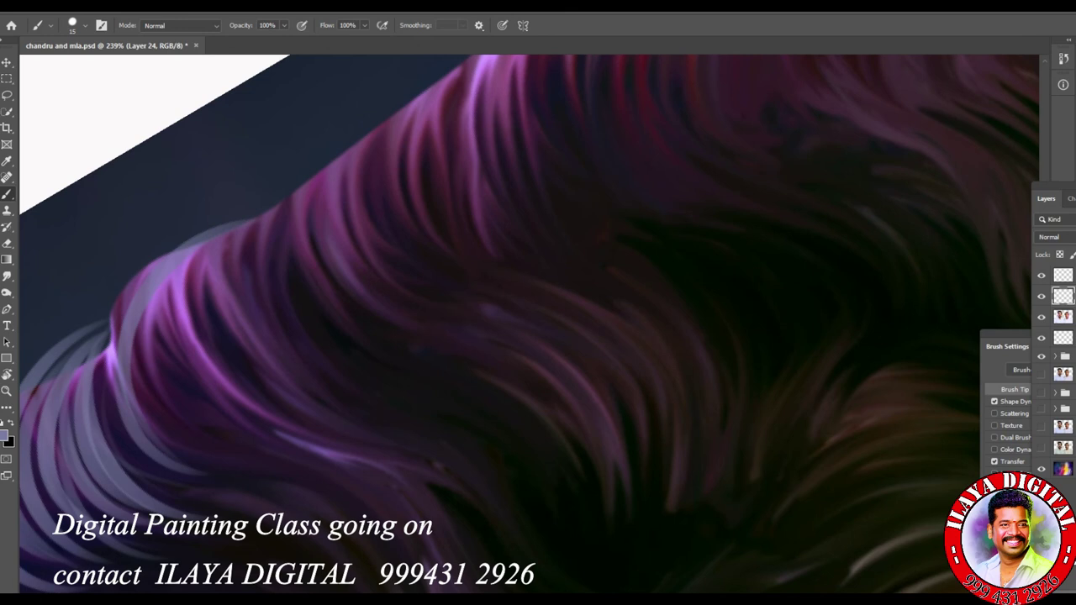
- Cover the bright purple crest with layered grey-violet strands curving from the outer edge into the dark hair
{"action": "left_click_drag", "start_coordinate": [195, 264], "coordinate": [252, 433]}
{"action": "left_click_drag", "start_coordinate": [202, 290], "coordinate": [168, 412]}
{"action": "left_click_drag", "start_coordinate": [193, 405], "coordinate": [273, 449]}
{"action": "left_click_drag", "start_coordinate": [124, 370], "coordinate": [97, 432]}
{"action": "left_click_drag", "start_coordinate": [181, 217], "coordinate": [105, 433]}
{"action": "mouse_move", "coordinate": [290, 189]}
{"action": "left_mouse_down"}
{"action": "mouse_move", "coordinate": [231, 286]}
{"action": "mouse_move", "coordinate": [231, 387]}
{"action": "mouse_move", "coordinate": [215, 407]}
{"action": "mouse_move", "coordinate": [261, 205]}
{"action": "mouse_move", "coordinate": [209, 362]}
{"action": "left_mouse_up"}
{"action": "left_click_drag", "start_coordinate": [302, 208], "coordinate": [370, 416]}
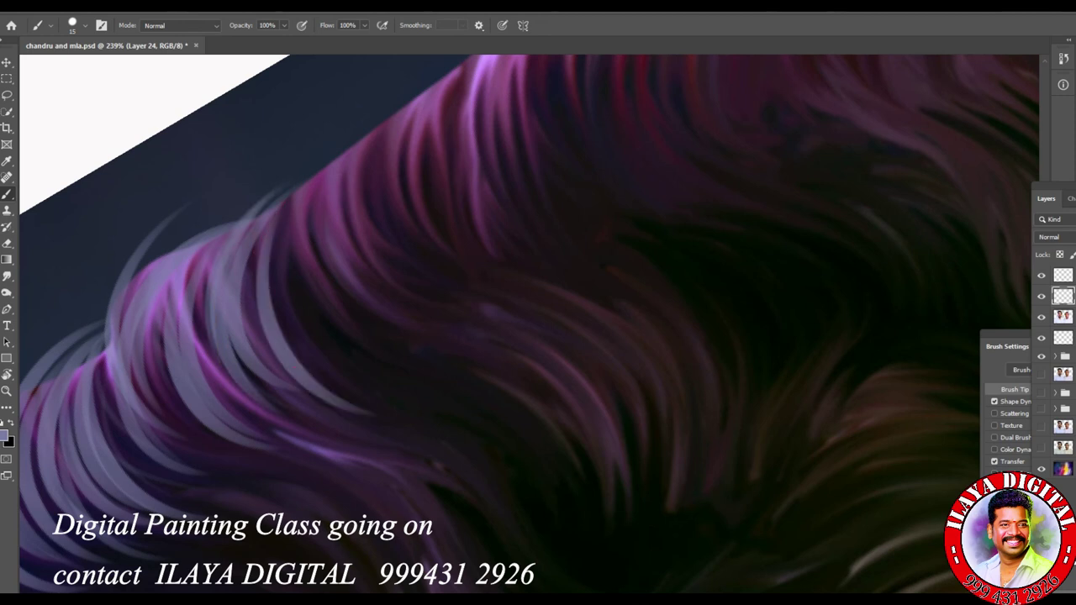
{"action": "left_click_drag", "start_coordinate": [286, 235], "coordinate": [412, 397]}
{"action": "mouse_move", "coordinate": [333, 256]}
{"action": "left_mouse_down"}
{"action": "mouse_move", "coordinate": [407, 377]}
{"action": "mouse_move", "coordinate": [563, 458]}
{"action": "left_mouse_up"}
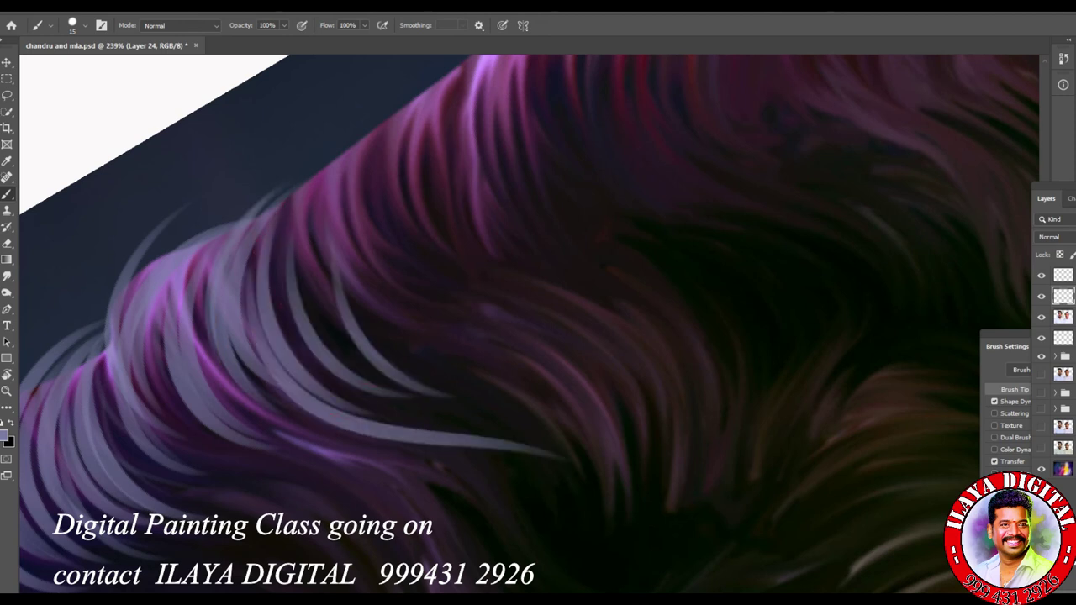
{"action": "left_click_drag", "start_coordinate": [412, 450], "coordinate": [578, 538]}
{"action": "left_click_drag", "start_coordinate": [362, 464], "coordinate": [535, 565]}
{"action": "key", "text": "ctrl+z"}
{"action": "key", "text": "ctrl+z"}
{"action": "key", "text": "ctrl+z"}
{"action": "key", "text": "ctrl+z"}
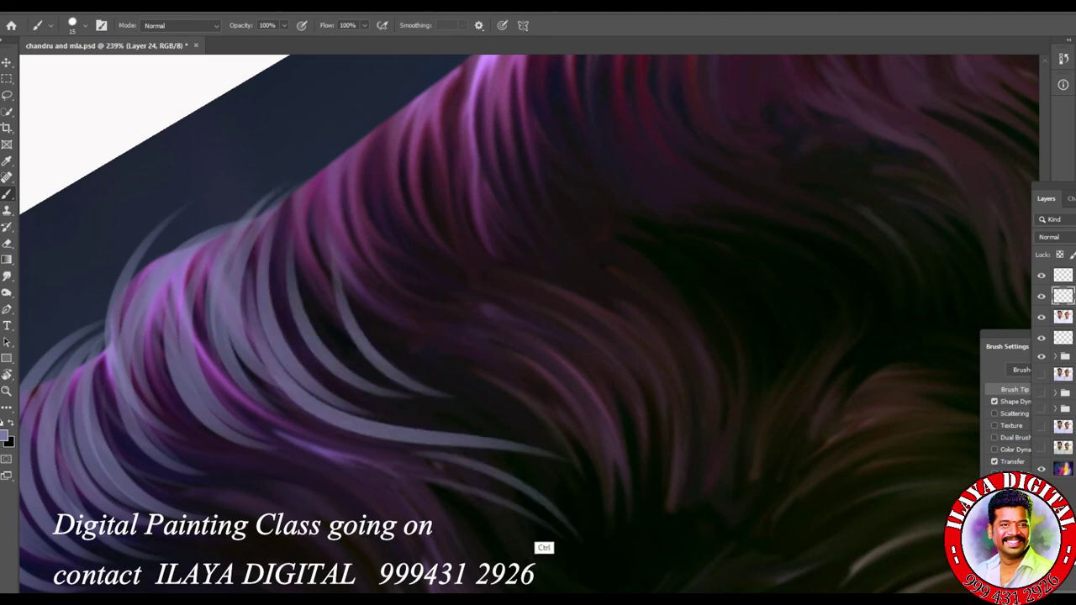
{"action": "key", "text": "ctrl+z"}
{"action": "key", "text": "ctrl+z"}
{"action": "key", "text": "ctrl+z"}
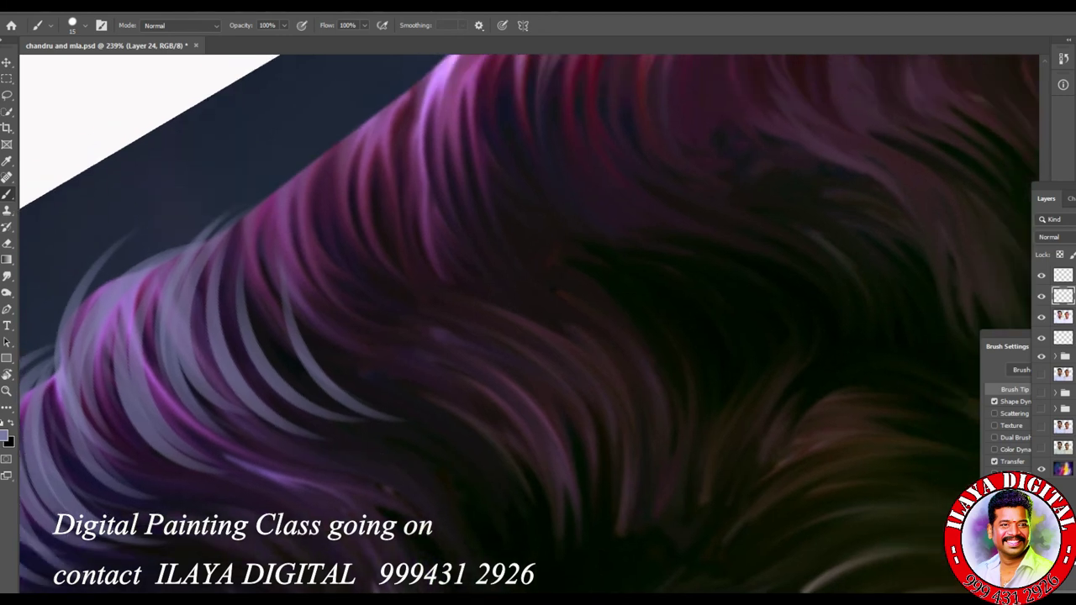
- Paint long curved grey-violet strands on the purple slope of the outline beyond the painted crest
{"action": "scroll", "coordinate": [529, 324], "scroll_direction": "up", "scroll_amount": 2}
{"action": "left_click_drag", "start_coordinate": [363, 155], "coordinate": [290, 353]}
{"action": "mouse_move", "coordinate": [341, 173]}
{"action": "left_mouse_down"}
{"action": "mouse_move", "coordinate": [312, 397]}
{"action": "mouse_move", "coordinate": [252, 354]}
{"action": "left_mouse_up"}
{"action": "left_click_drag", "start_coordinate": [253, 329], "coordinate": [290, 437]}
{"action": "left_click_drag", "start_coordinate": [329, 176], "coordinate": [305, 422]}
{"action": "left_click_drag", "start_coordinate": [293, 211], "coordinate": [282, 458]}
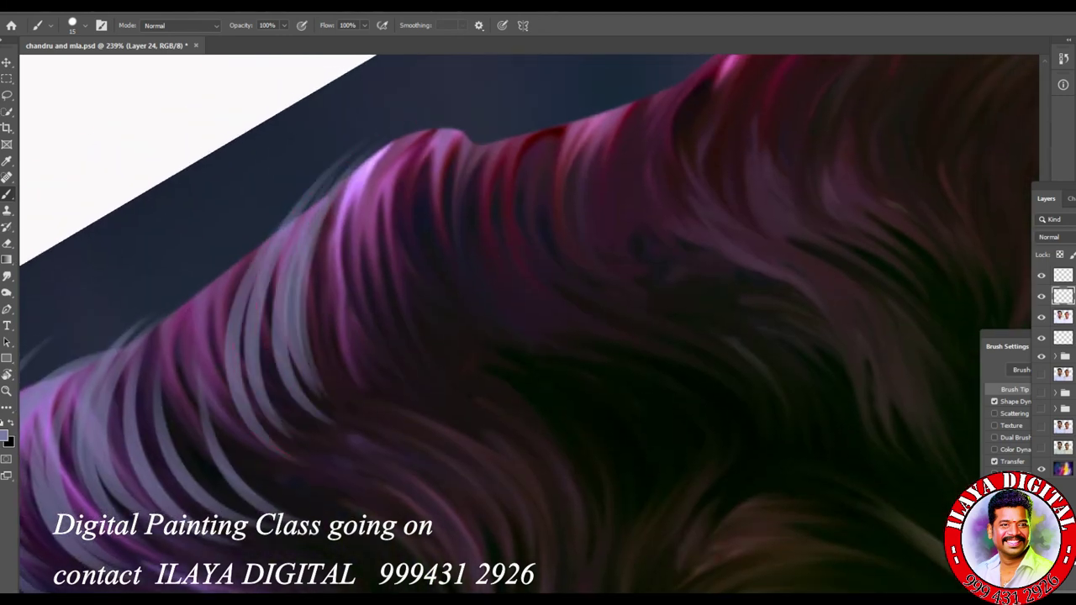
- Fill the gap between the slope strands and the painted crest with closely spaced grey-violet strands
{"action": "left_click_drag", "start_coordinate": [284, 251], "coordinate": [252, 464]}
{"action": "left_click_drag", "start_coordinate": [284, 324], "coordinate": [243, 463]}
{"action": "left_click_drag", "start_coordinate": [247, 254], "coordinate": [210, 467]}
{"action": "left_click_drag", "start_coordinate": [225, 284], "coordinate": [195, 456]}
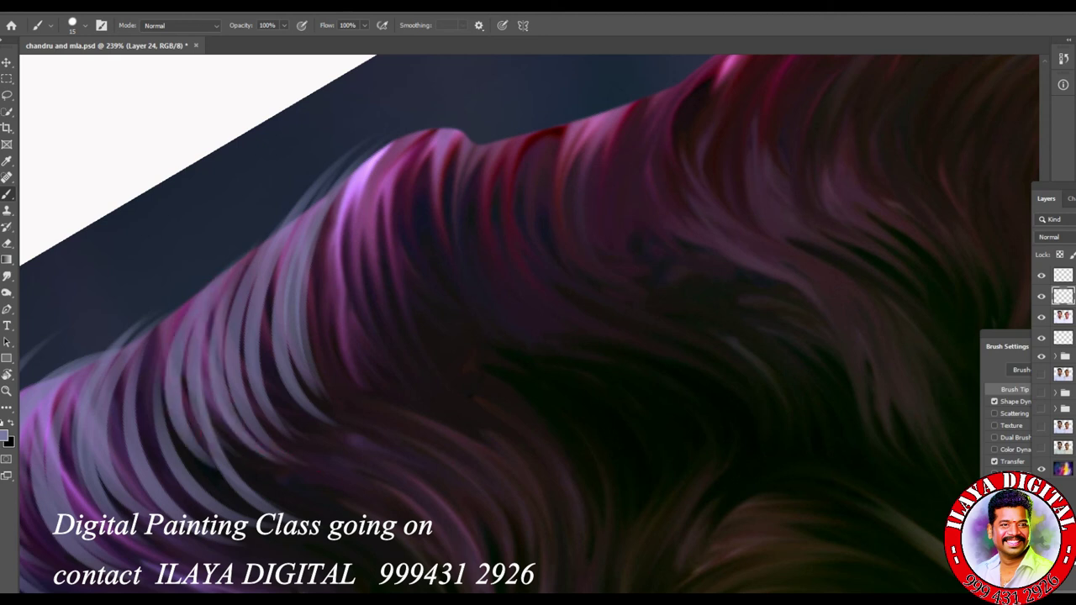
{"action": "left_click_drag", "start_coordinate": [245, 246], "coordinate": [126, 341]}
{"action": "left_click_drag", "start_coordinate": [131, 336], "coordinate": [84, 514]}
{"action": "left_click_drag", "start_coordinate": [192, 316], "coordinate": [160, 449]}
- Paint curved grey-violet strands across the next light purple crest at the top of the hair
{"action": "mouse_move", "coordinate": [430, 153]}
{"action": "left_mouse_down"}
{"action": "mouse_move", "coordinate": [430, 363]}
{"action": "mouse_move", "coordinate": [387, 307]}
{"action": "left_mouse_up"}
{"action": "left_click_drag", "start_coordinate": [455, 125], "coordinate": [395, 340]}
{"action": "left_click_drag", "start_coordinate": [374, 161], "coordinate": [324, 370]}
{"action": "mouse_move", "coordinate": [417, 172]}
{"action": "left_mouse_down"}
{"action": "mouse_move", "coordinate": [394, 395]}
{"action": "mouse_move", "coordinate": [407, 253]}
{"action": "mouse_move", "coordinate": [501, 366]}
{"action": "left_mouse_up"}
{"action": "left_click_drag", "start_coordinate": [450, 156], "coordinate": [531, 324]}
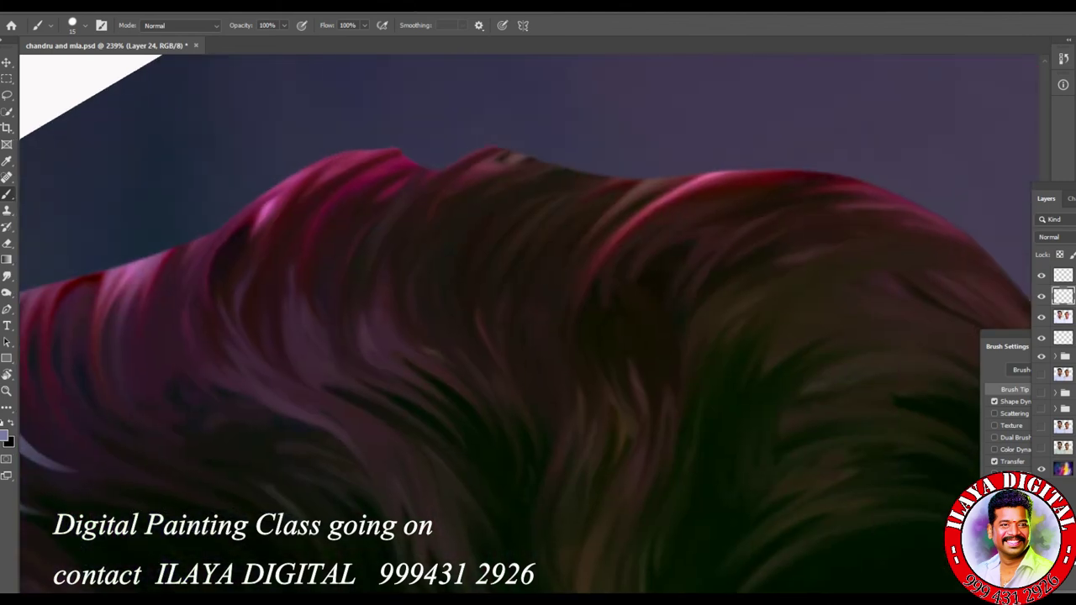
- Paint long grey-violet strands following the curve of the pink crest farther along the top of the hair
{"action": "left_click_drag", "start_coordinate": [408, 167], "coordinate": [252, 391]}
{"action": "left_click_drag", "start_coordinate": [398, 138], "coordinate": [210, 402]}
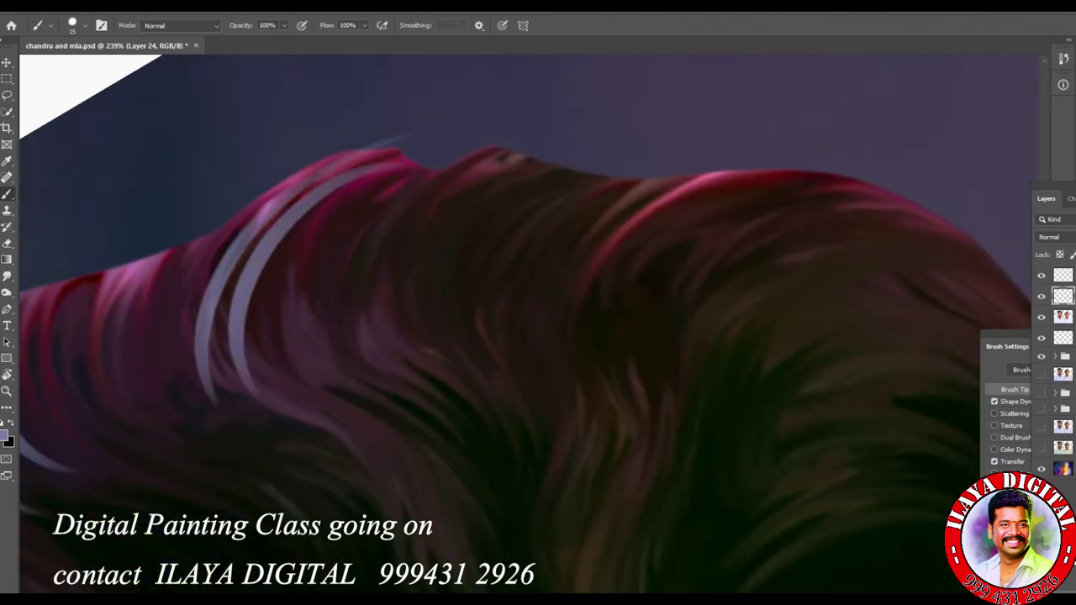
{"action": "left_click_drag", "start_coordinate": [264, 192], "coordinate": [215, 433]}
{"action": "mouse_move", "coordinate": [336, 214]}
{"action": "left_mouse_down"}
{"action": "mouse_move", "coordinate": [277, 336]}
{"action": "mouse_move", "coordinate": [296, 400]}
{"action": "left_mouse_up"}
{"action": "left_click_drag", "start_coordinate": [281, 245], "coordinate": [261, 370]}
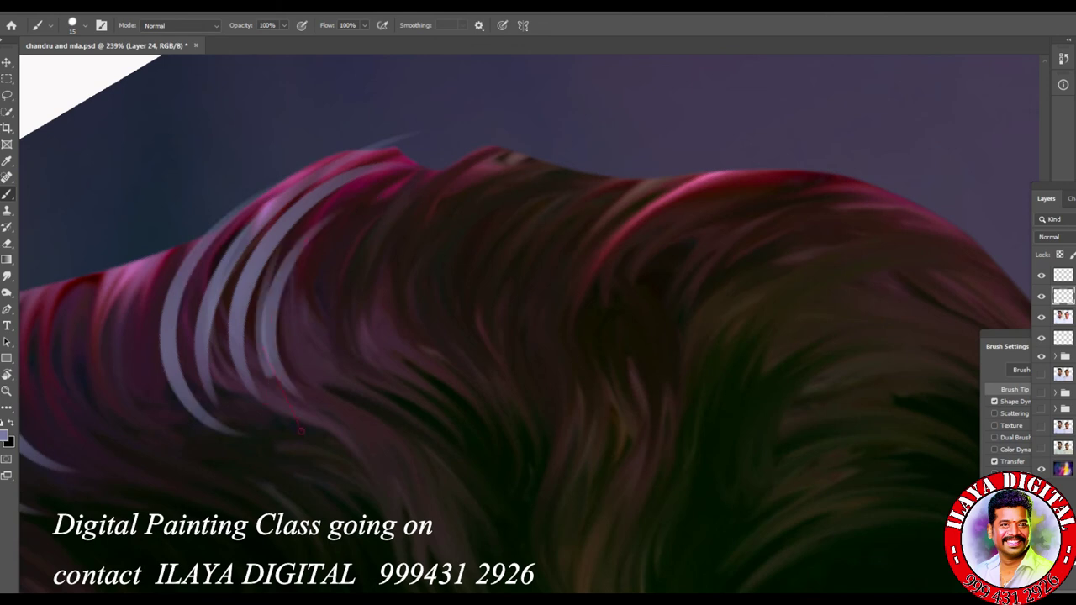
{"action": "left_click_drag", "start_coordinate": [261, 369], "coordinate": [311, 420]}
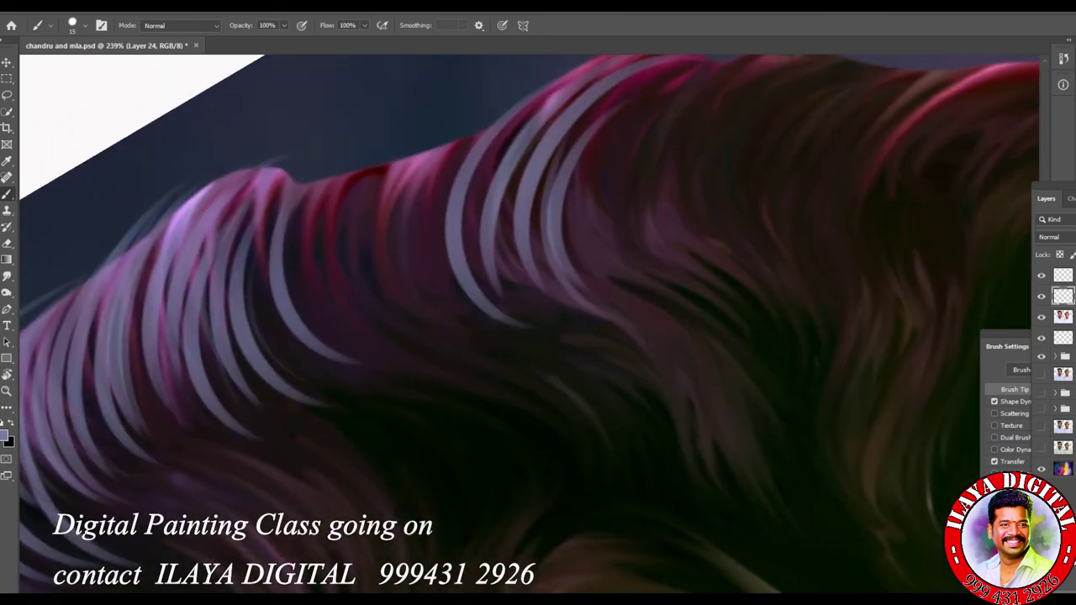
- Fill the reddish dip between the two top crests with overlapping grey-violet strands, extending some past the hair edge
{"action": "mouse_move", "coordinate": [401, 173]}
{"action": "left_mouse_down"}
{"action": "mouse_move", "coordinate": [437, 327]}
{"action": "mouse_move", "coordinate": [452, 336]}
{"action": "left_mouse_up"}
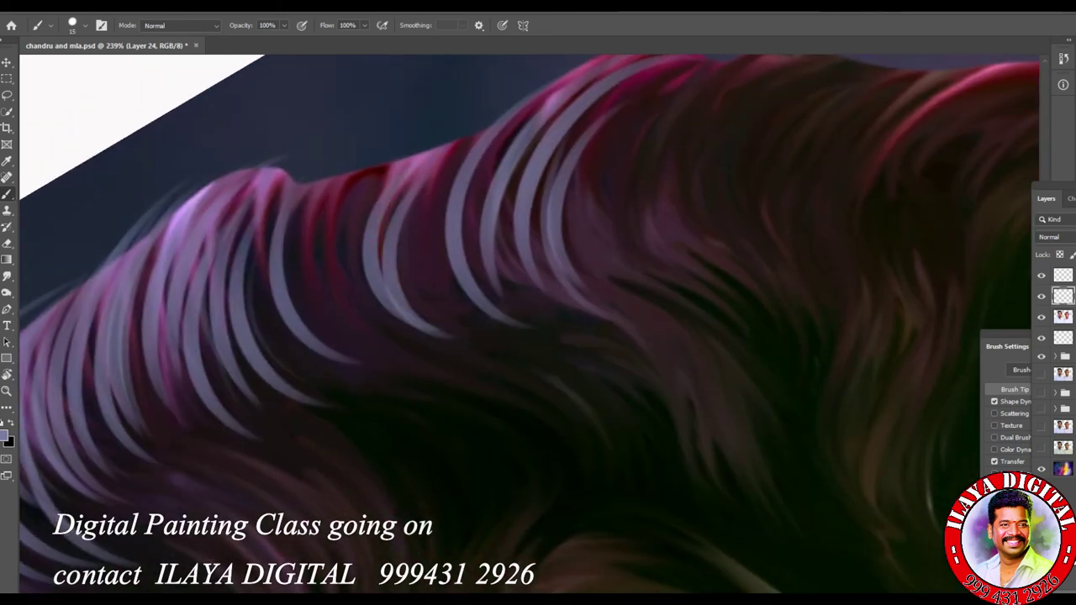
{"action": "left_click_drag", "start_coordinate": [444, 185], "coordinate": [500, 323]}
{"action": "mouse_move", "coordinate": [354, 158]}
{"action": "left_mouse_down"}
{"action": "mouse_move", "coordinate": [420, 343]}
{"action": "mouse_move", "coordinate": [400, 320]}
{"action": "left_mouse_up"}
{"action": "left_click_drag", "start_coordinate": [353, 200], "coordinate": [382, 307]}
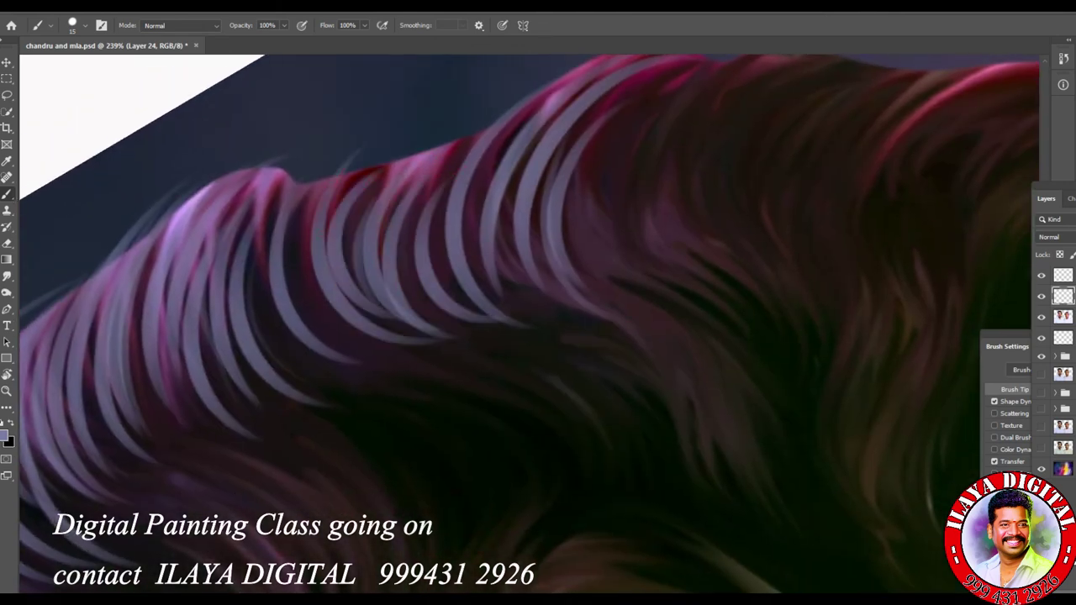
{"action": "left_click_drag", "start_coordinate": [296, 214], "coordinate": [421, 392]}
{"action": "mouse_move", "coordinate": [328, 210]}
{"action": "left_mouse_down"}
{"action": "mouse_move", "coordinate": [454, 133]}
{"action": "mouse_move", "coordinate": [290, 294]}
{"action": "left_mouse_up"}
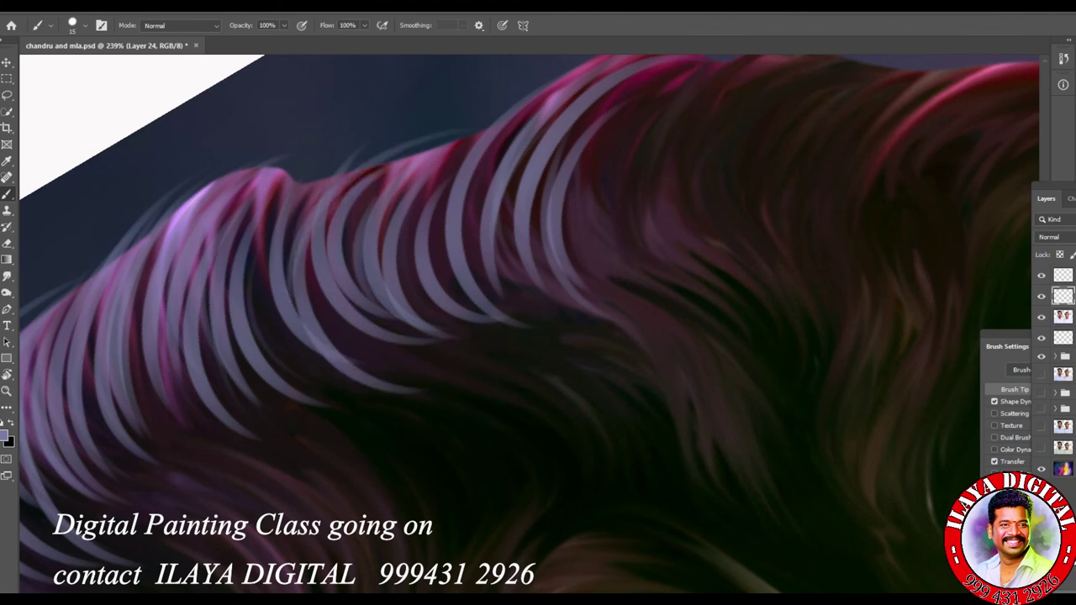
{"action": "left_click_drag", "start_coordinate": [304, 189], "coordinate": [257, 370]}
{"action": "left_click_drag", "start_coordinate": [408, 133], "coordinate": [282, 281]}
{"action": "left_click_drag", "start_coordinate": [472, 121], "coordinate": [410, 296]}
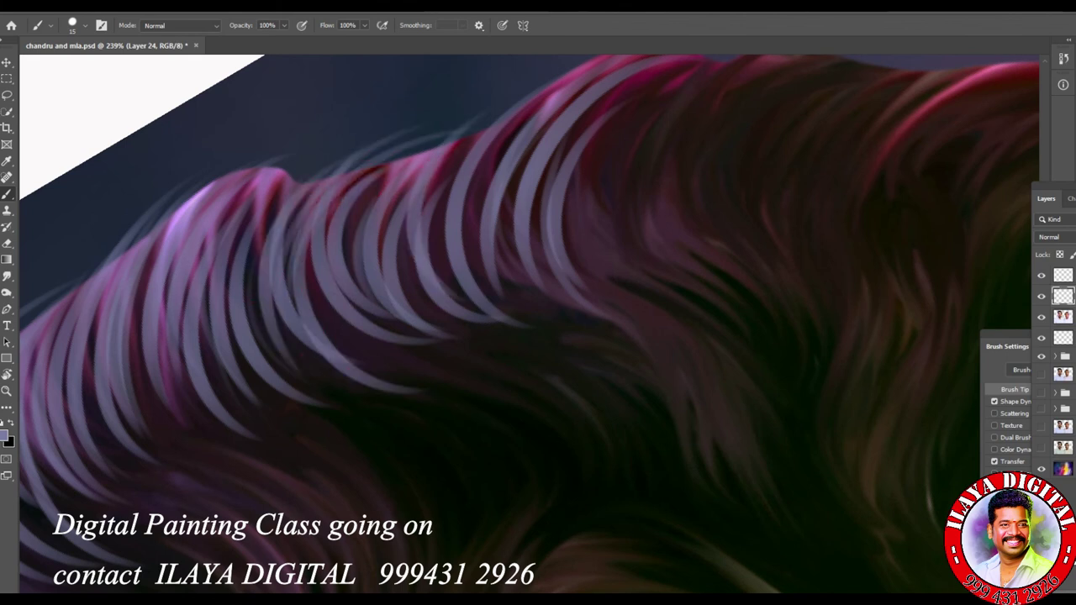
- Rotate the canvas view to -81° and layer more grey-violet strands along the outer edge of the image-left purple hair
{"action": "scroll", "coordinate": [530, 323], "scroll_direction": "down", "scroll_amount": 3}
{"action": "scroll", "coordinate": [721, 498], "scroll_direction": "down", "scroll_amount": 5}
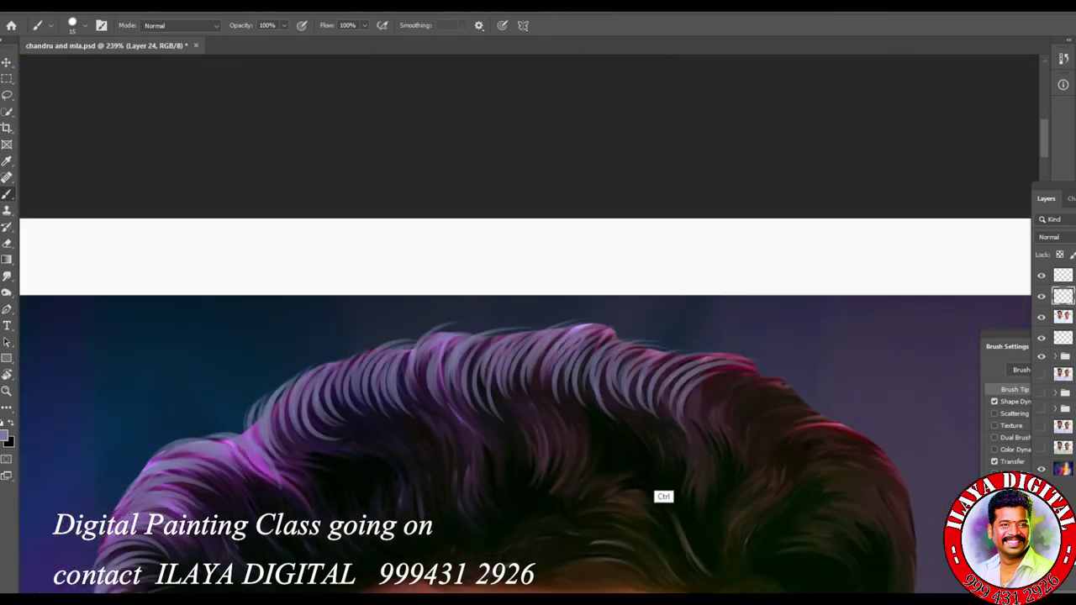
{"action": "scroll", "coordinate": [530, 323], "scroll_direction": "up", "scroll_amount": 3}
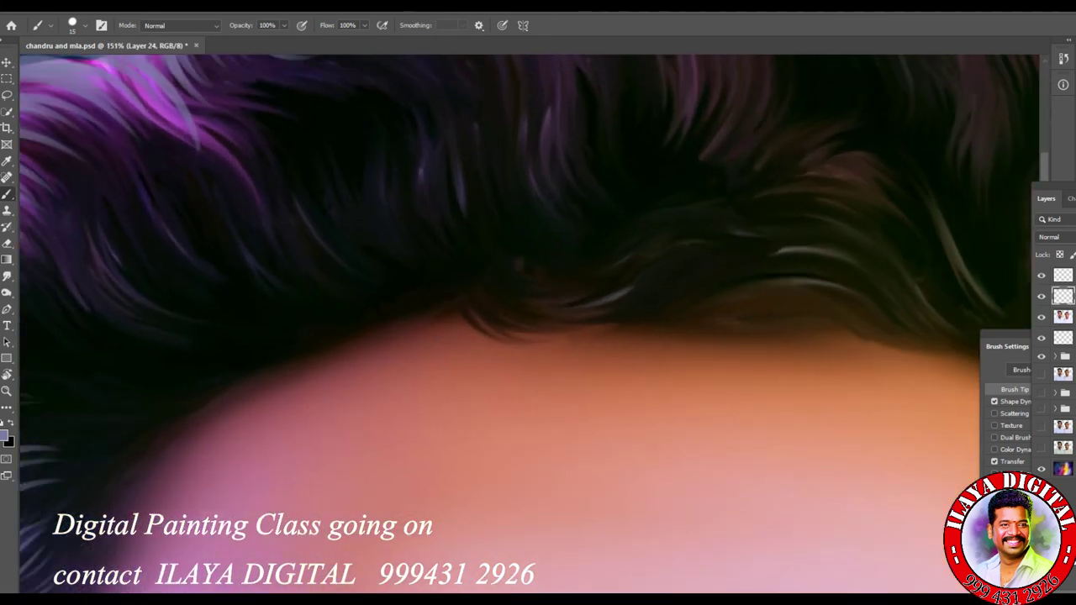
{"action": "key", "text": "r"}
{"action": "left_click_drag", "start_coordinate": [706, 323], "coordinate": [564, 157]}
{"action": "scroll", "coordinate": [571, 443], "scroll_direction": "up", "scroll_amount": 3}
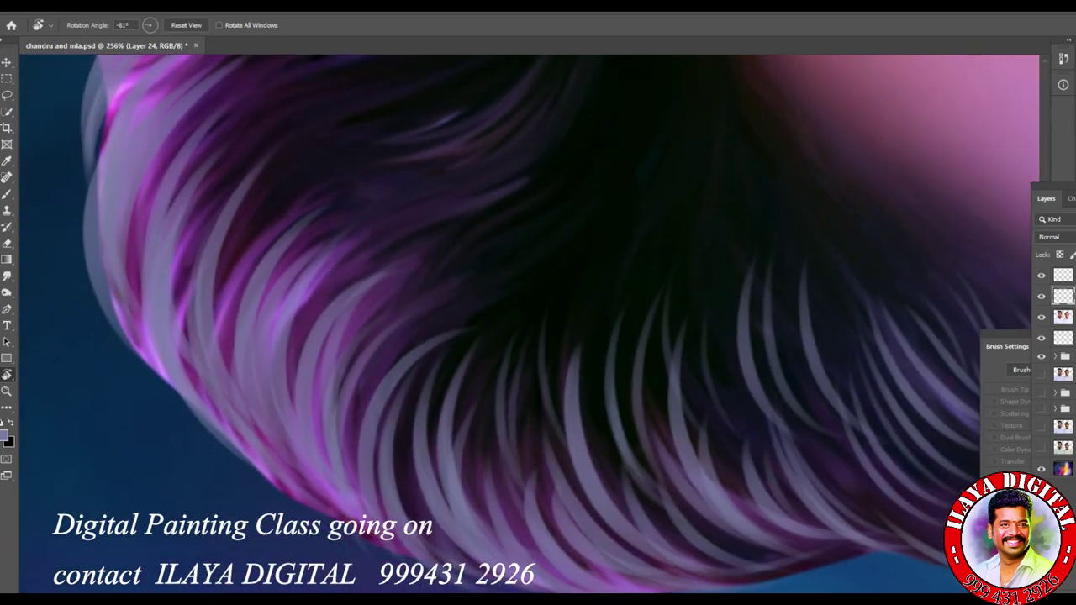
{"action": "key", "text": "b"}
{"action": "left_click_drag", "start_coordinate": [178, 177], "coordinate": [235, 475]}
{"action": "left_click_drag", "start_coordinate": [220, 274], "coordinate": [336, 508]}
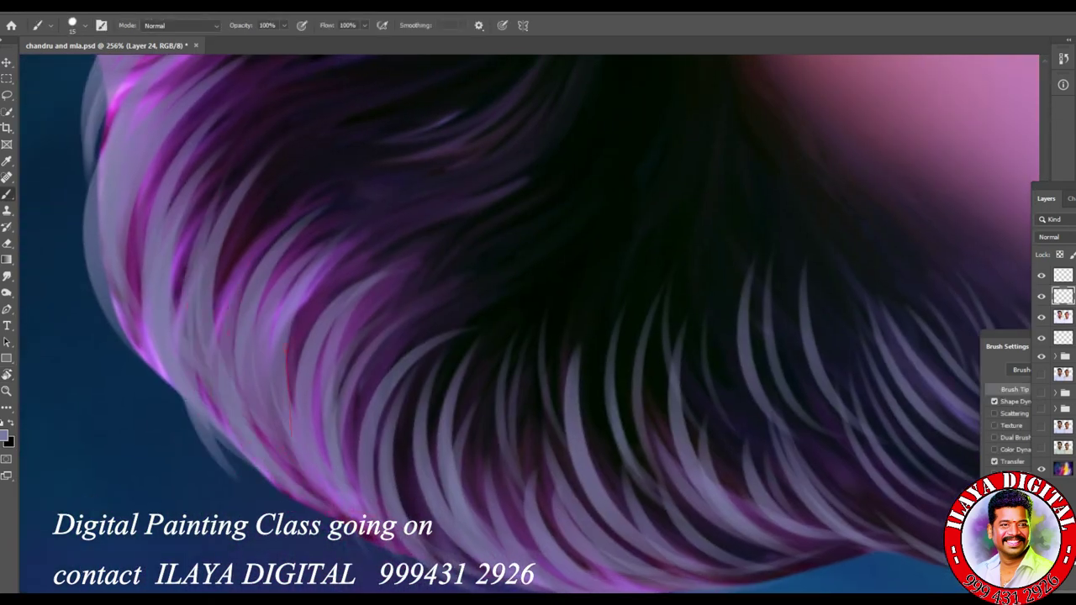
{"action": "left_click_drag", "start_coordinate": [282, 343], "coordinate": [399, 562]}
{"action": "left_click_drag", "start_coordinate": [353, 375], "coordinate": [466, 556]}
{"action": "left_click_drag", "start_coordinate": [94, 220], "coordinate": [180, 402]}
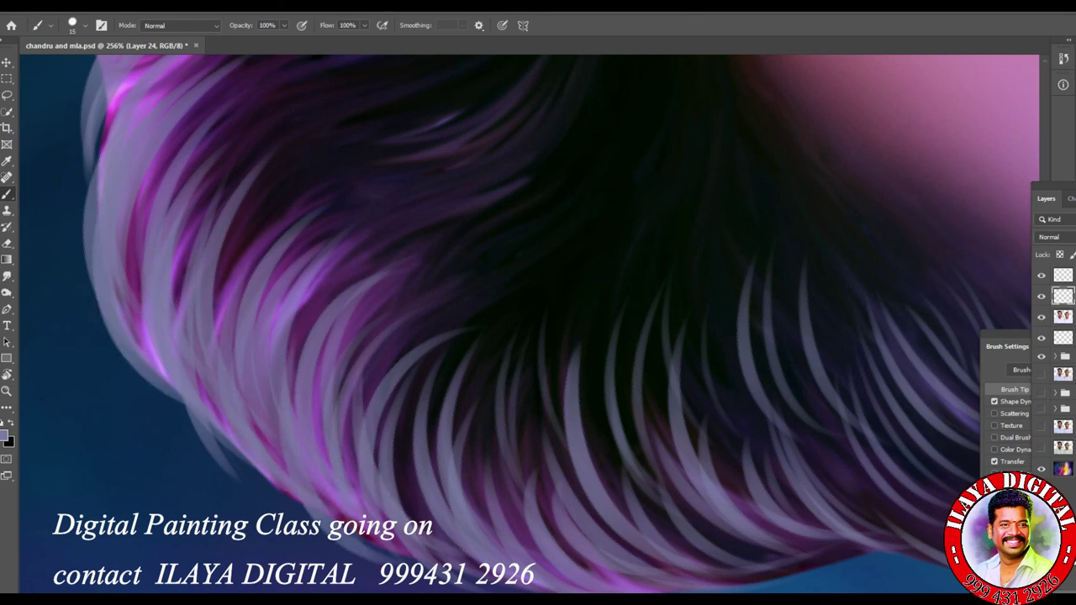
- Extend overlapping grey-violet strands farther along the side hair outline, sweeping their tips slightly beyond the edge
{"action": "left_click_drag", "start_coordinate": [538, 336], "coordinate": [488, 227]}
{"action": "left_click_drag", "start_coordinate": [320, 260], "coordinate": [312, 347]}
{"action": "mouse_move", "coordinate": [395, 294]}
{"action": "left_mouse_down"}
{"action": "mouse_move", "coordinate": [454, 437]}
{"action": "mouse_move", "coordinate": [588, 454]}
{"action": "left_mouse_up"}
{"action": "left_click_drag", "start_coordinate": [504, 328], "coordinate": [689, 421]}
{"action": "left_click_drag", "start_coordinate": [588, 327], "coordinate": [757, 410]}
{"action": "left_click_drag", "start_coordinate": [698, 304], "coordinate": [807, 370]}
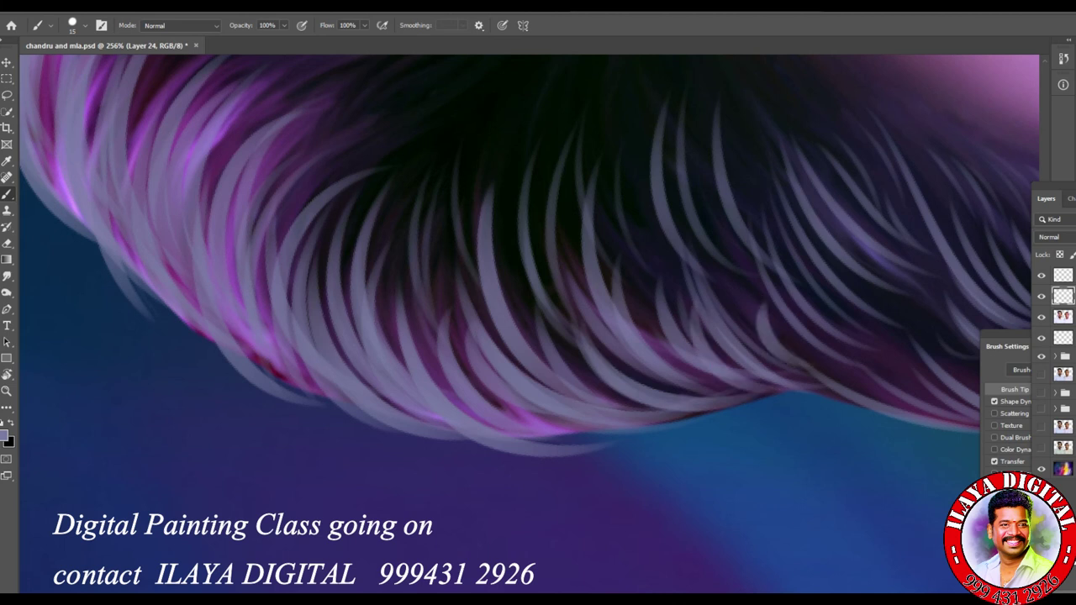
- Layer overlapping grey-violet strands along the outer edge of the image-left side hair, continuing down toward the temple
{"action": "left_click_drag", "start_coordinate": [757, 336], "coordinate": [463, 379]}
{"action": "left_click_drag", "start_coordinate": [588, 294], "coordinate": [446, 294]}
{"action": "left_click_drag", "start_coordinate": [361, 370], "coordinate": [513, 442]}
{"action": "left_click_drag", "start_coordinate": [445, 378], "coordinate": [630, 437]}
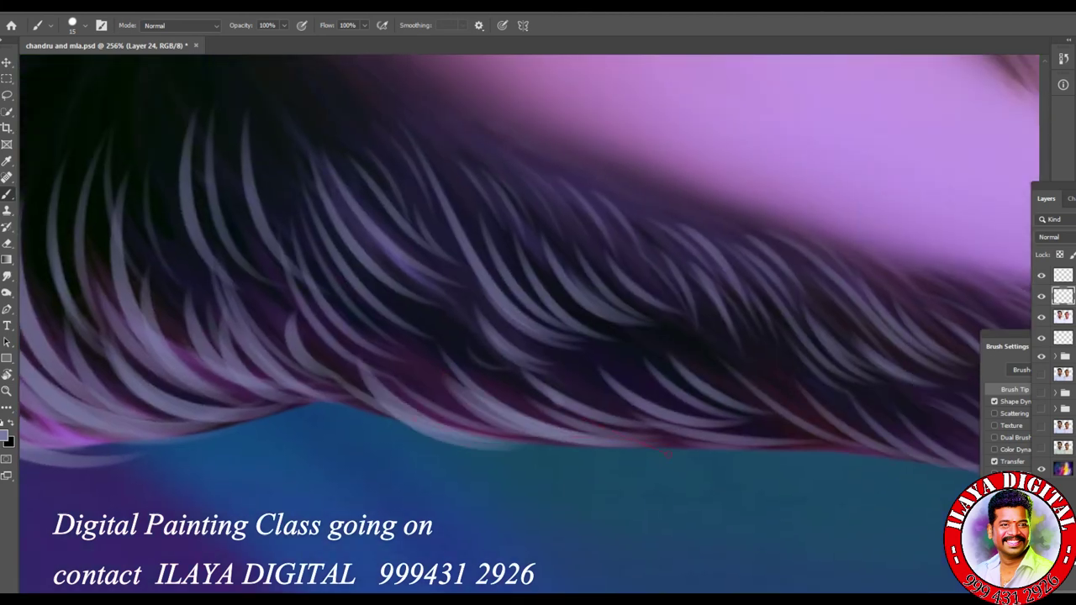
{"action": "left_click_drag", "start_coordinate": [564, 403], "coordinate": [816, 442]}
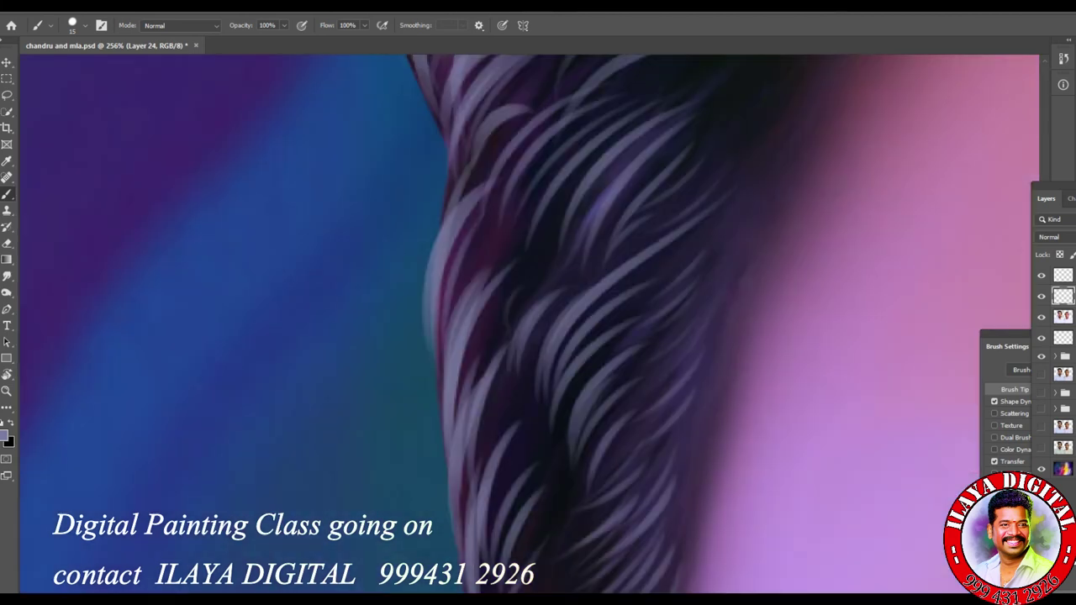
- Rotate the canvas view to -165° and paint the first curved grey-violet strands on the image-right dark curl with a size 20 brush
{"action": "scroll", "coordinate": [718, 431], "scroll_direction": "down", "scroll_amount": 10}
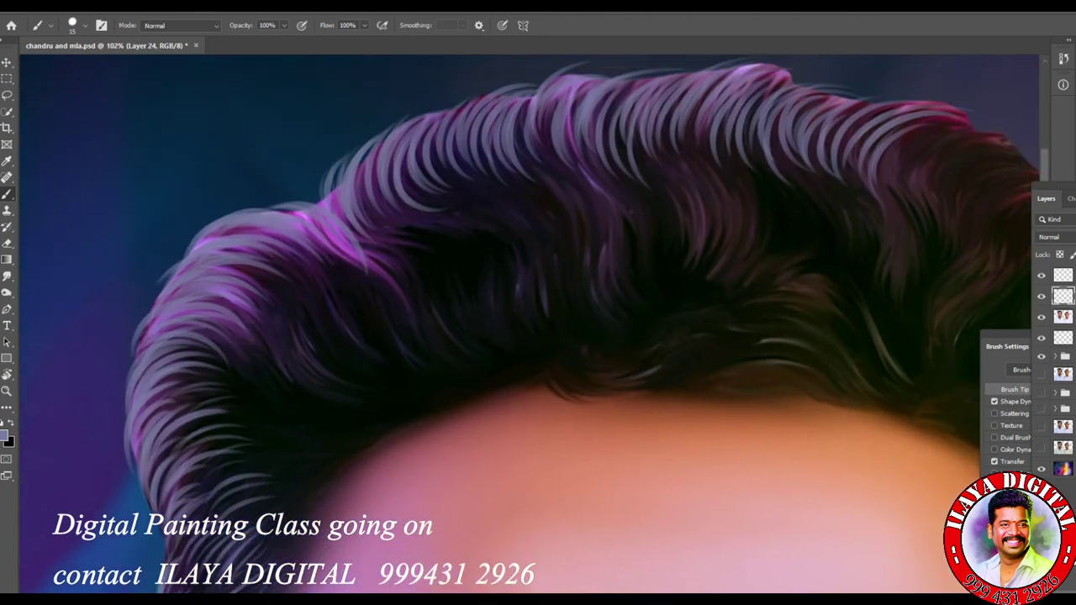
{"action": "left_click_drag", "start_coordinate": [588, 336], "coordinate": [168, 370]}
{"action": "scroll", "coordinate": [636, 492], "scroll_direction": "up", "scroll_amount": 5}
{"action": "key", "text": "r"}
{"action": "left_click_drag", "start_coordinate": [663, 507], "coordinate": [591, 547]}
{"action": "left_click_drag", "start_coordinate": [578, 235], "coordinate": [501, 477]}
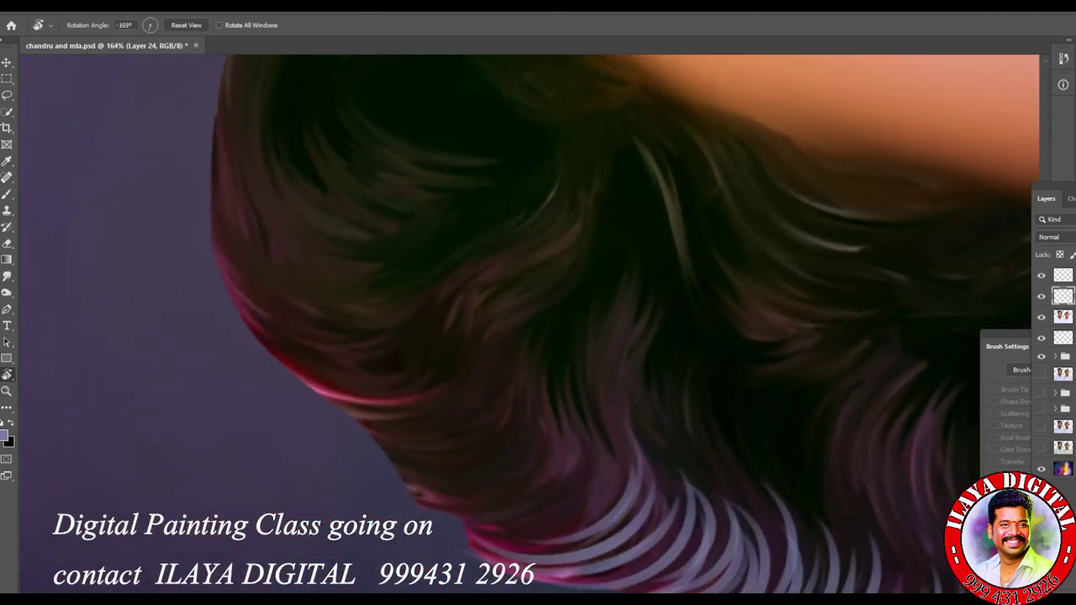
{"action": "scroll", "coordinate": [437, 440], "scroll_direction": "up", "scroll_amount": 2}
{"action": "key", "text": "b"}
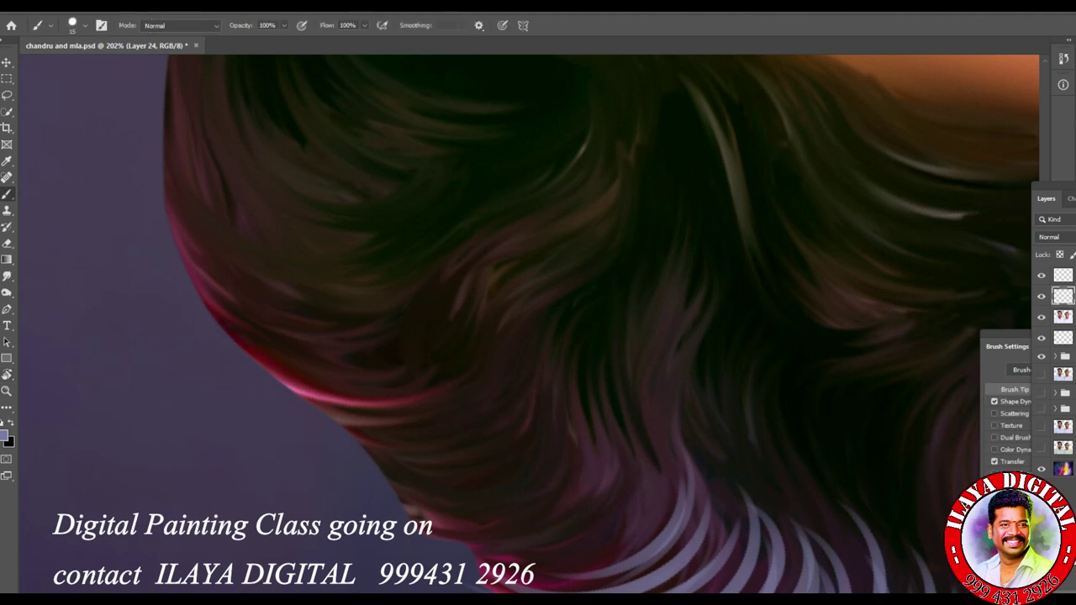
{"action": "scroll", "coordinate": [588, 324], "scroll_direction": "down", "scroll_amount": 5}
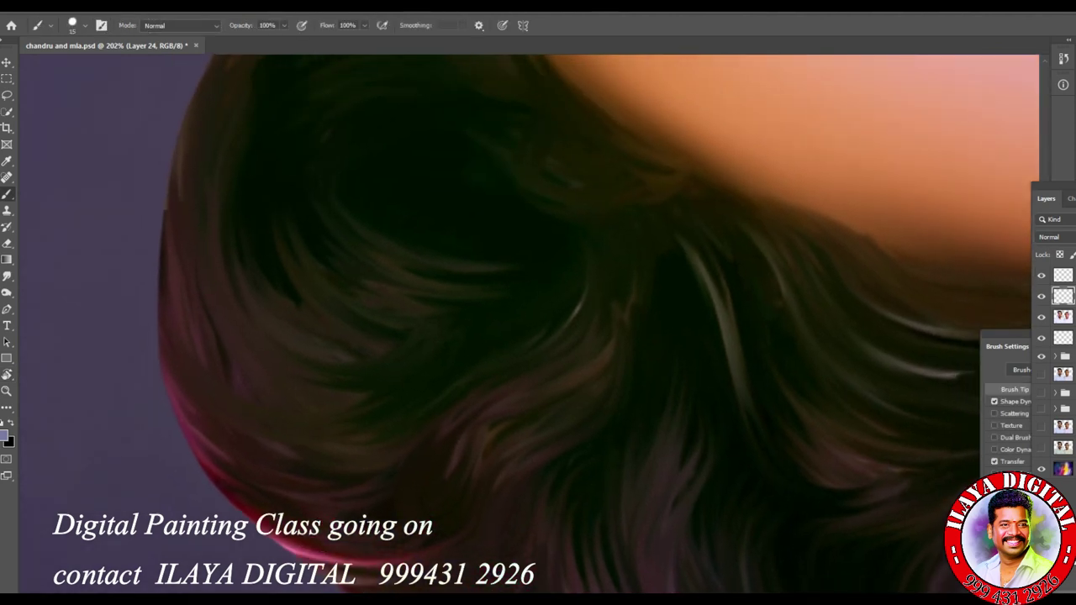
{"action": "left_click_drag", "start_coordinate": [172, 311], "coordinate": [372, 402]}
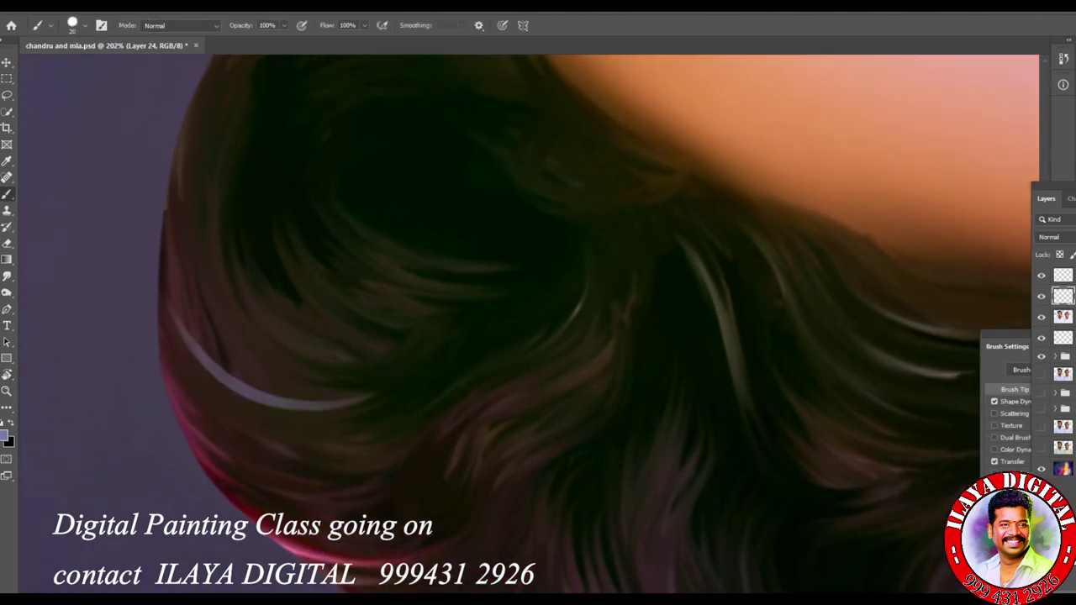
{"action": "mouse_move", "coordinate": [172, 286]}
{"action": "left_mouse_down"}
{"action": "mouse_move", "coordinate": [354, 421]}
{"action": "mouse_move", "coordinate": [245, 409]}
{"action": "left_mouse_up"}
{"action": "left_click_drag", "start_coordinate": [176, 375], "coordinate": [328, 435]}
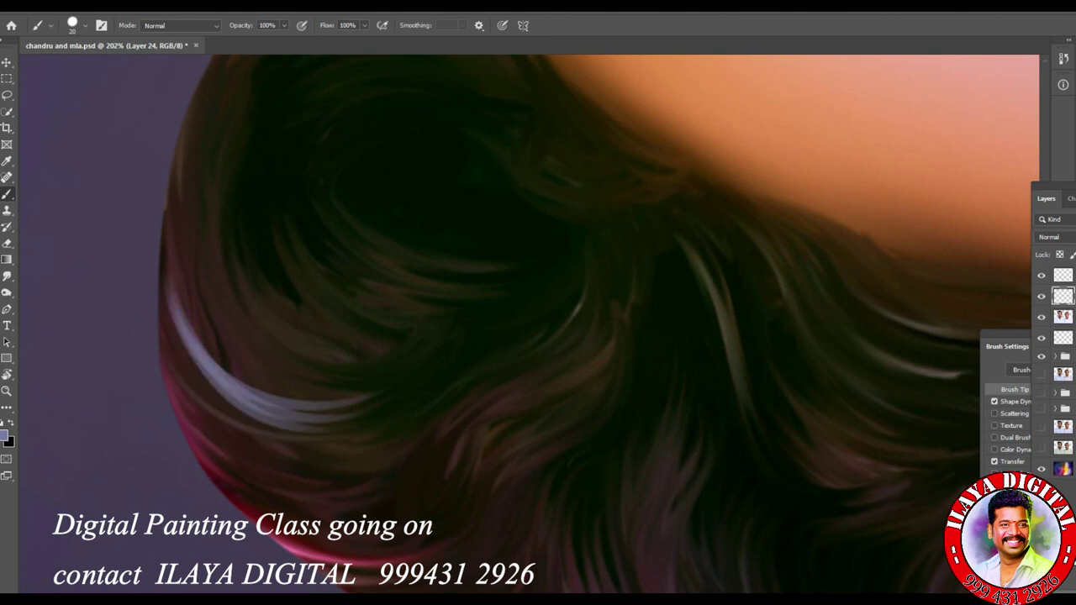
- Add long curved grey-violet strands across the curl's reddish rim, sweeping their tips inward toward the brown hair
{"action": "left_click_drag", "start_coordinate": [166, 282], "coordinate": [318, 443]}
{"action": "left_click_drag", "start_coordinate": [168, 336], "coordinate": [316, 445]}
{"action": "left_click_drag", "start_coordinate": [211, 449], "coordinate": [415, 479]}
{"action": "left_click_drag", "start_coordinate": [176, 390], "coordinate": [475, 403]}
{"action": "mouse_move", "coordinate": [175, 434]}
{"action": "left_mouse_down"}
{"action": "mouse_move", "coordinate": [463, 471]}
{"action": "mouse_move", "coordinate": [380, 507]}
{"action": "mouse_move", "coordinate": [232, 538]}
{"action": "left_mouse_up"}
{"action": "mouse_move", "coordinate": [503, 470]}
{"action": "left_mouse_down"}
{"action": "mouse_move", "coordinate": [386, 535]}
{"action": "mouse_move", "coordinate": [280, 550]}
{"action": "left_mouse_up"}
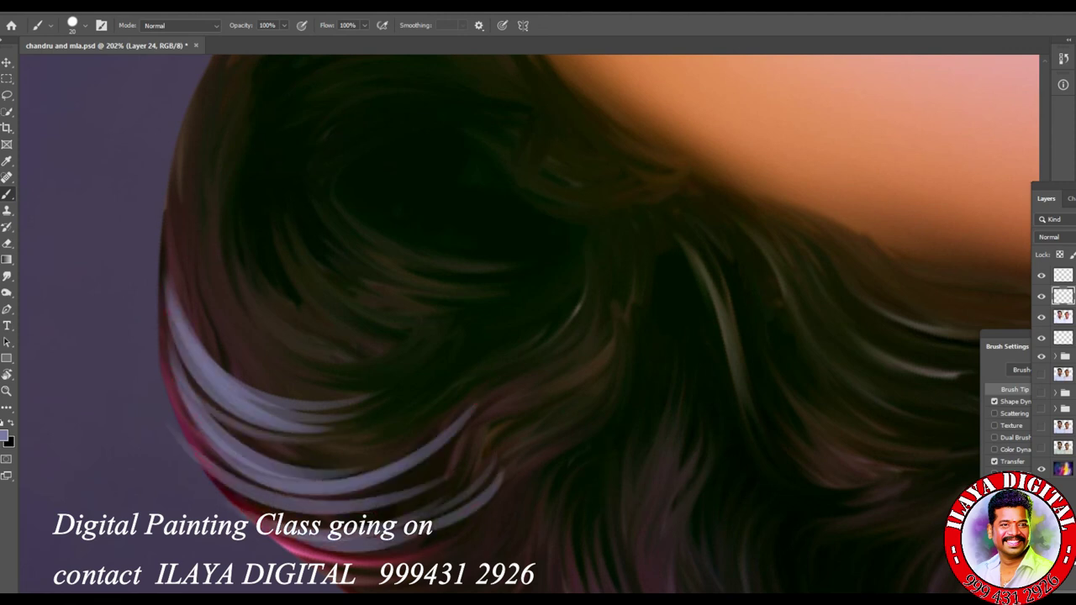
- Fill the dark stretch of the curl's outer edge nearer the temple with overlapping curved grey-violet strands
{"action": "left_click_drag", "start_coordinate": [178, 145], "coordinate": [311, 336]}
{"action": "left_click_drag", "start_coordinate": [217, 80], "coordinate": [284, 306]}
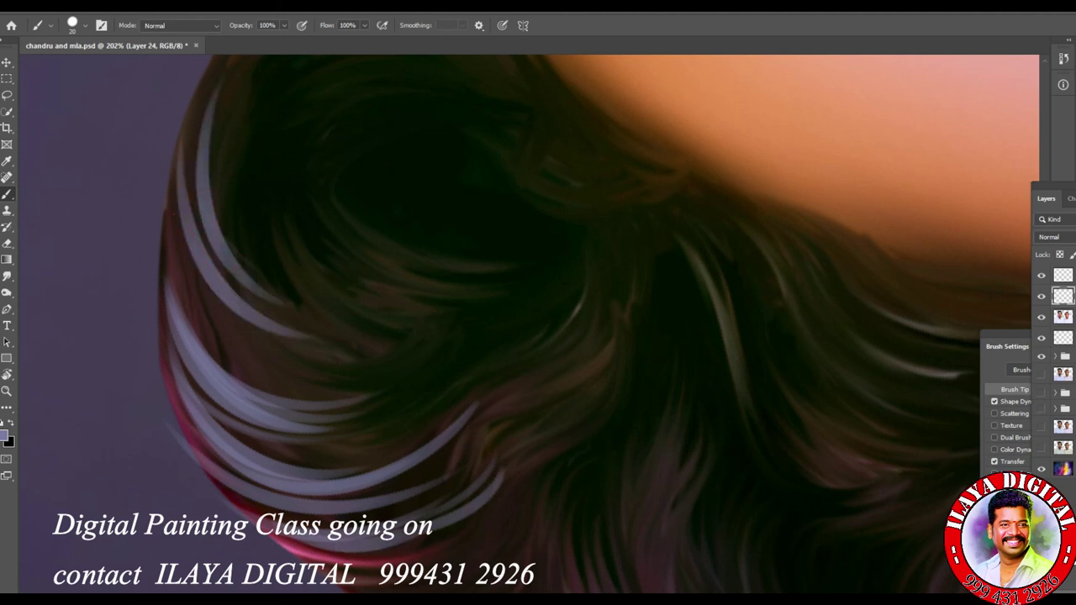
{"action": "left_click_drag", "start_coordinate": [180, 110], "coordinate": [308, 331]}
{"action": "left_click_drag", "start_coordinate": [202, 303], "coordinate": [306, 358]}
{"action": "mouse_move", "coordinate": [168, 195]}
{"action": "left_mouse_down"}
{"action": "mouse_move", "coordinate": [173, 219]}
{"action": "mouse_move", "coordinate": [336, 363]}
{"action": "left_mouse_up"}
{"action": "left_click_drag", "start_coordinate": [180, 264], "coordinate": [340, 401]}
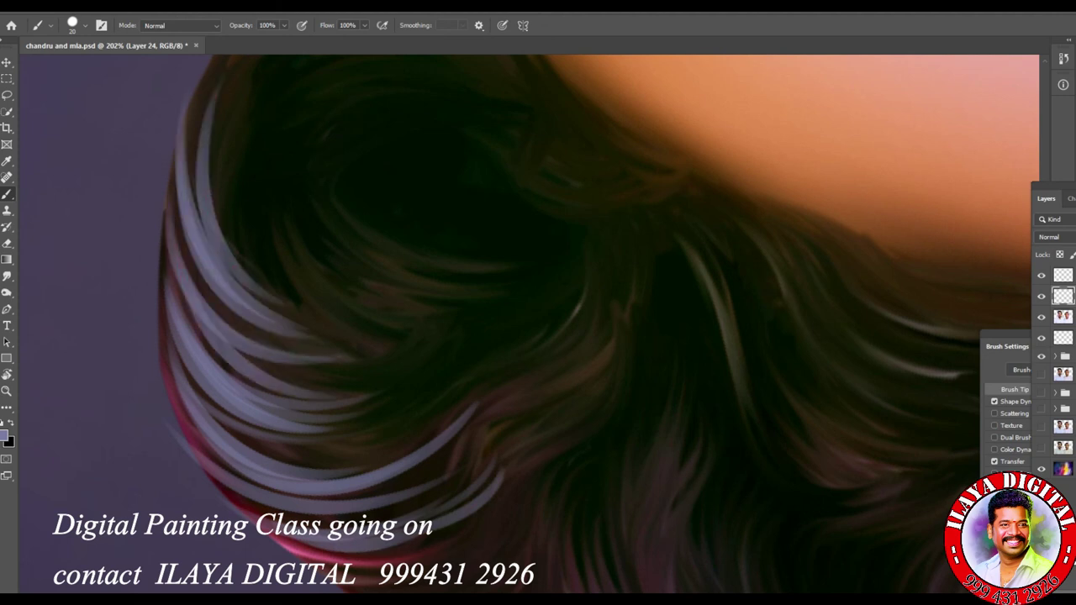
{"action": "left_click_drag", "start_coordinate": [166, 210], "coordinate": [312, 518]}
- Paint curved grey-violet strands over the pink rim highlight and the dark brown hair just past it
{"action": "left_click_drag", "start_coordinate": [538, 336], "coordinate": [396, 181]}
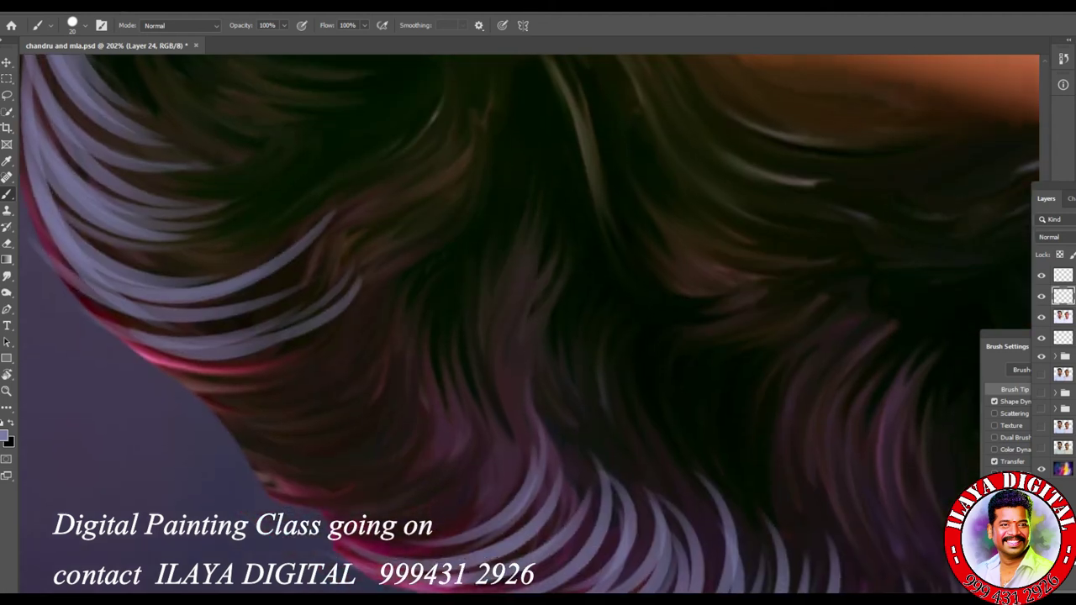
{"action": "scroll", "coordinate": [471, 440], "scroll_direction": "up", "scroll_amount": 2}
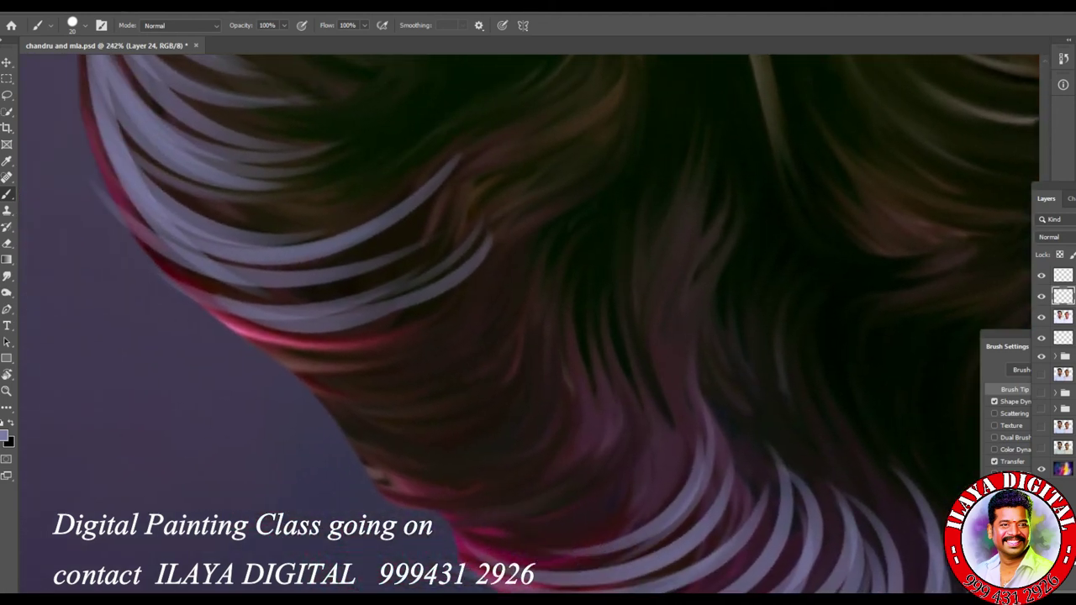
{"action": "left_click_drag", "start_coordinate": [219, 340], "coordinate": [471, 311]}
{"action": "left_click_drag", "start_coordinate": [252, 383], "coordinate": [471, 323]}
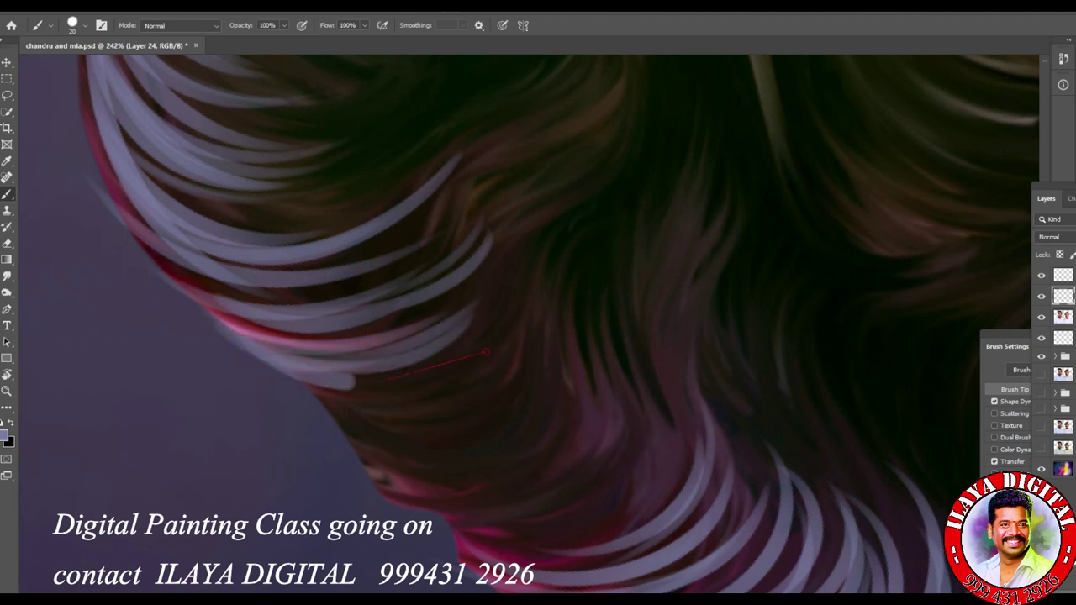
{"action": "left_click_drag", "start_coordinate": [327, 399], "coordinate": [538, 337]}
{"action": "left_click_drag", "start_coordinate": [336, 437], "coordinate": [555, 362]}
{"action": "left_click_drag", "start_coordinate": [362, 424], "coordinate": [550, 370]}
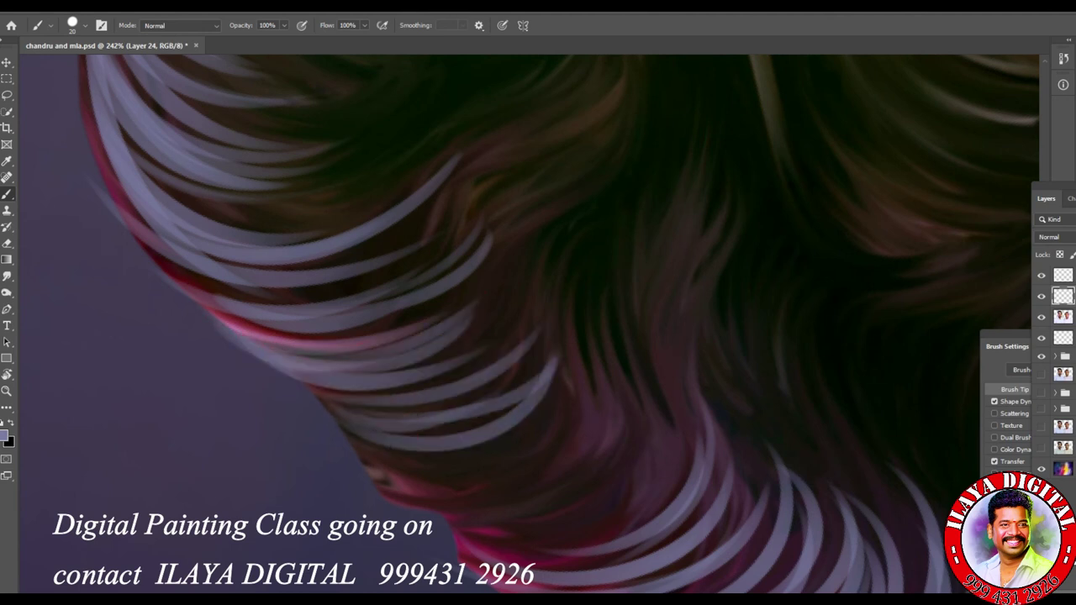
- Bridge the dark dip toward the magenta crest with sweeping grey-violet strands, extending a few beyond the hair outline
{"action": "left_click_drag", "start_coordinate": [496, 530], "coordinate": [631, 391]}
{"action": "left_click_drag", "start_coordinate": [366, 512], "coordinate": [551, 478]}
{"action": "left_click_drag", "start_coordinate": [543, 484], "coordinate": [638, 391]}
{"action": "left_click_drag", "start_coordinate": [370, 496], "coordinate": [547, 439]}
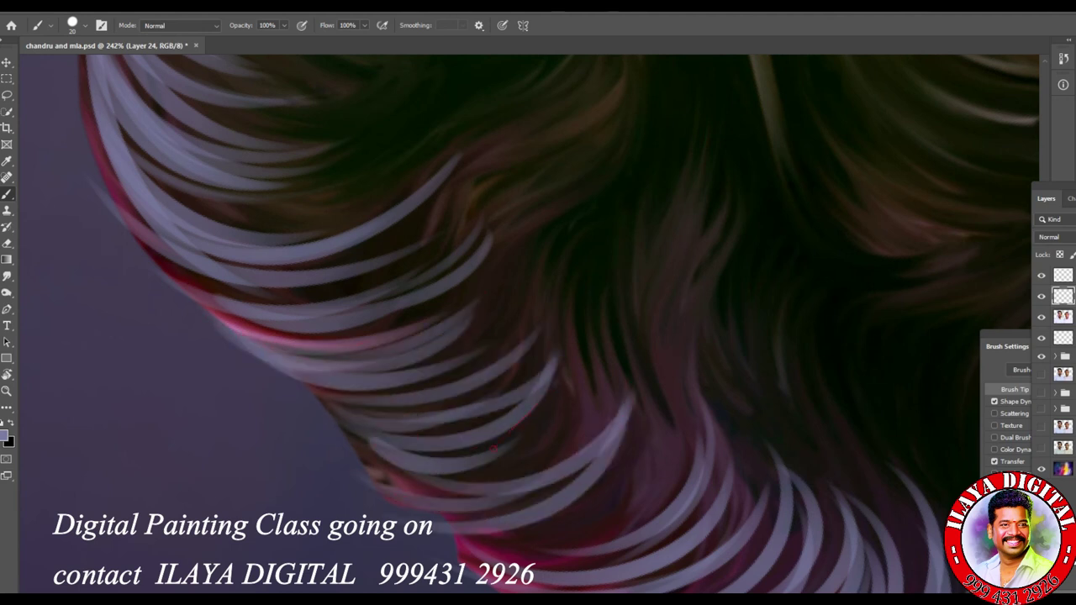
{"action": "left_click_drag", "start_coordinate": [336, 471], "coordinate": [555, 387]}
{"action": "left_click_drag", "start_coordinate": [320, 454], "coordinate": [442, 471]}
{"action": "left_click_drag", "start_coordinate": [240, 359], "coordinate": [425, 448]}
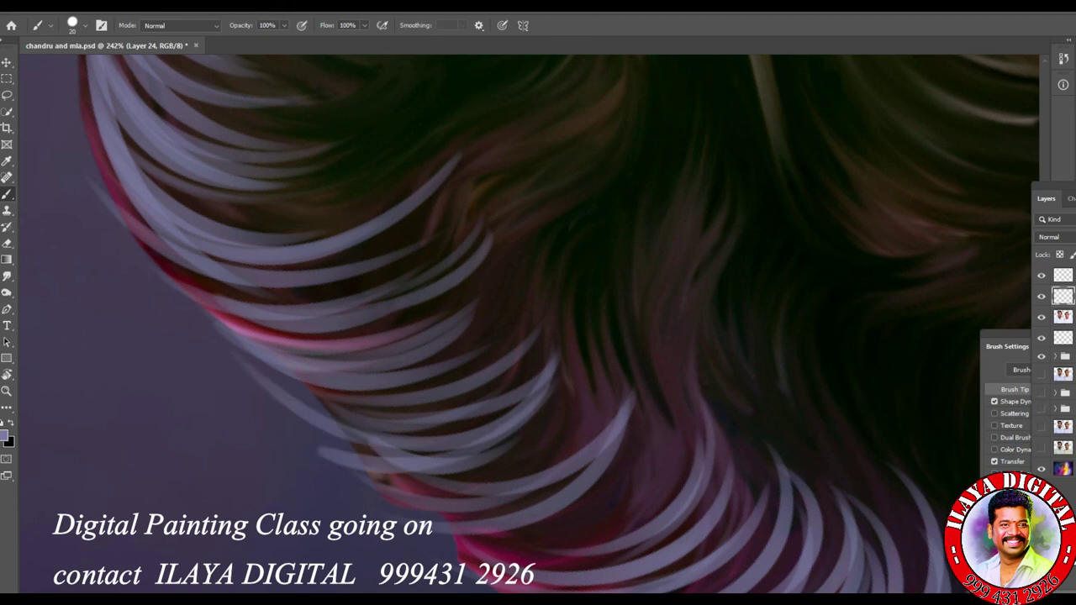
- Join the new strands to the purple crest with long grey-violet arcs over the magenta section of the hair
{"action": "scroll", "coordinate": [538, 324], "scroll_direction": "down", "scroll_amount": 3}
{"action": "mouse_move", "coordinate": [410, 370]}
{"action": "left_mouse_down"}
{"action": "mouse_move", "coordinate": [513, 334]}
{"action": "mouse_move", "coordinate": [607, 220]}
{"action": "left_mouse_up"}
{"action": "left_click_drag", "start_coordinate": [418, 389], "coordinate": [528, 358]}
{"action": "left_click_drag", "start_coordinate": [311, 326], "coordinate": [515, 385]}
{"action": "left_click_drag", "start_coordinate": [272, 270], "coordinate": [508, 335]}
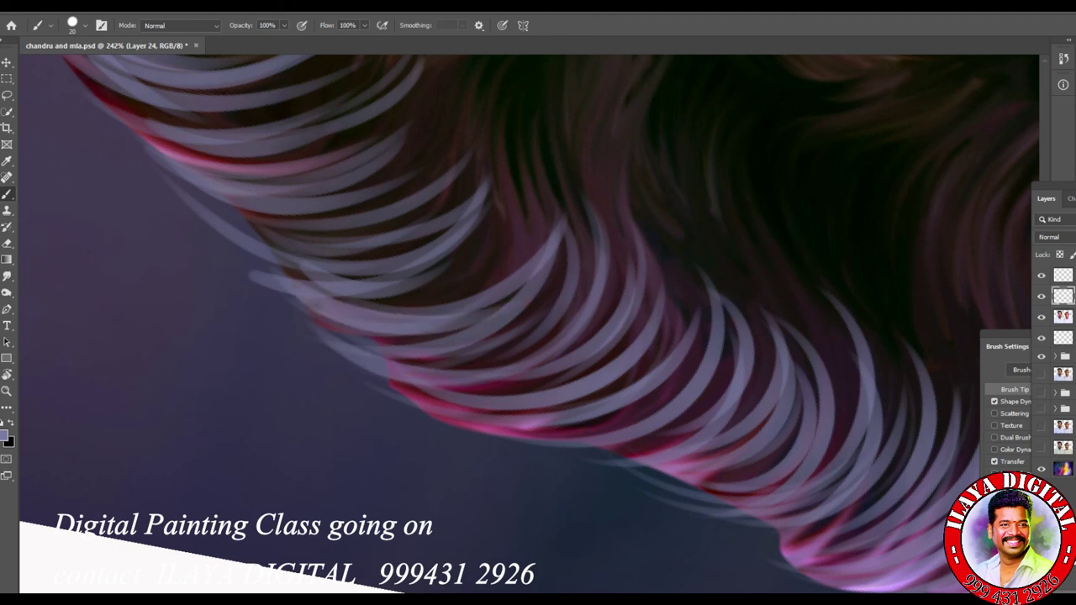
- Thicken the outer hair outline with long grey-violet strands following the edge of the magenta crest
{"action": "left_click_drag", "start_coordinate": [459, 207], "coordinate": [274, 272]}
{"action": "left_click_drag", "start_coordinate": [424, 217], "coordinate": [234, 279]}
{"action": "left_click_drag", "start_coordinate": [329, 341], "coordinate": [557, 407]}
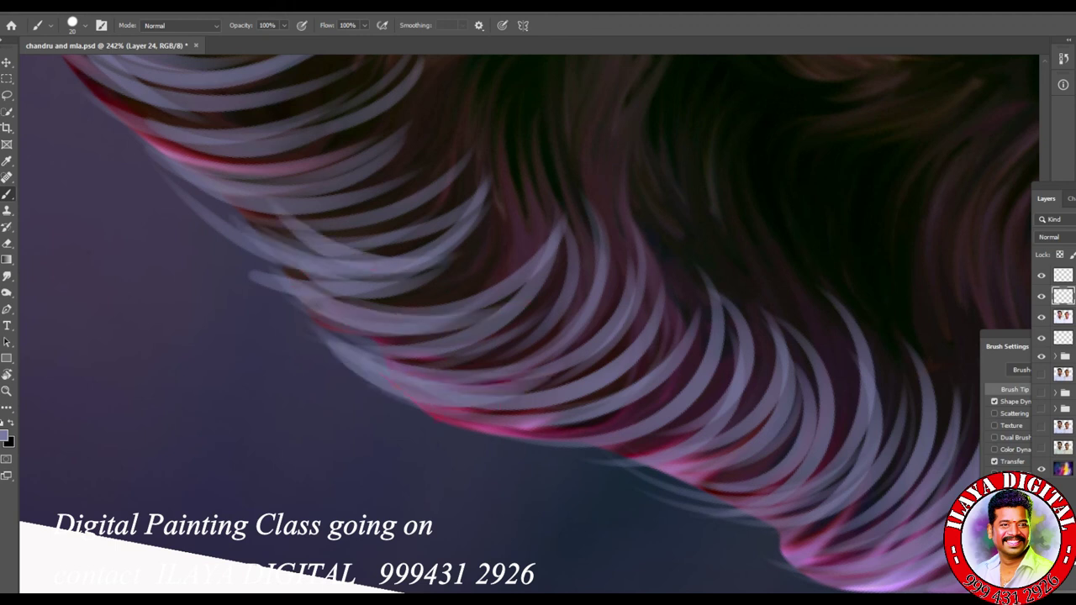
{"action": "left_click_drag", "start_coordinate": [374, 373], "coordinate": [640, 434]}
{"action": "left_click_drag", "start_coordinate": [493, 433], "coordinate": [685, 494]}
{"action": "left_click_drag", "start_coordinate": [617, 446], "coordinate": [790, 512]}
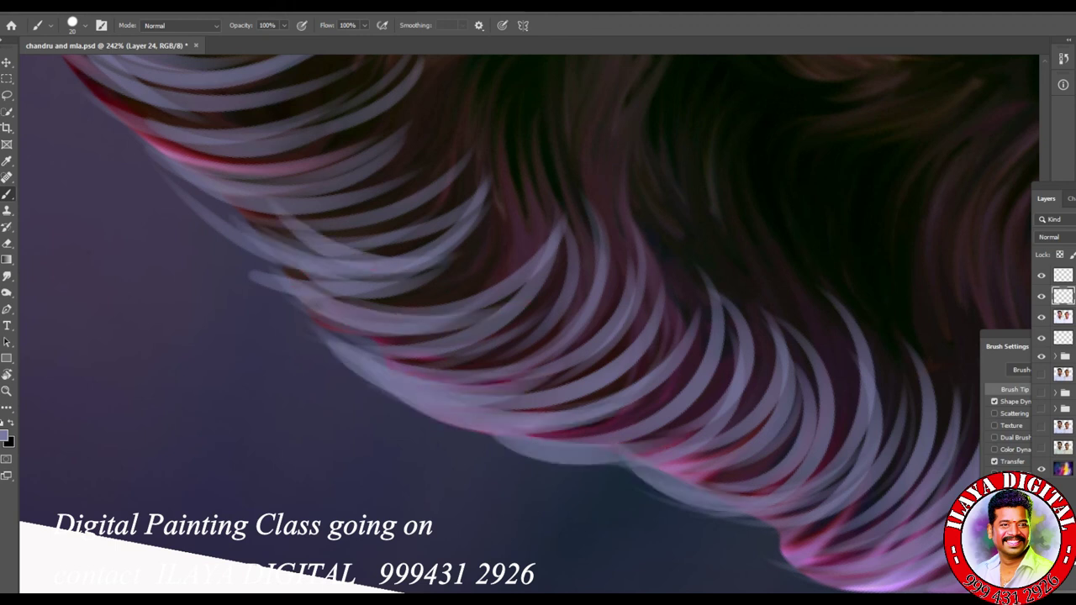
- Undo recent strokes along the hair outline and touch up the edge with the Eraser
{"action": "key", "text": "ctrl+z"}
{"action": "key", "text": "ctrl+z"}
{"action": "key", "text": "ctrl+z"}
{"action": "key", "text": "ctrl+z"}
{"action": "key", "text": "ctrl+z"}
{"action": "key", "text": "ctrl+z"}
{"action": "key", "text": "e"}
{"action": "left_click_drag", "start_coordinate": [362, 319], "coordinate": [538, 322]}
{"action": "key", "text": "b"}
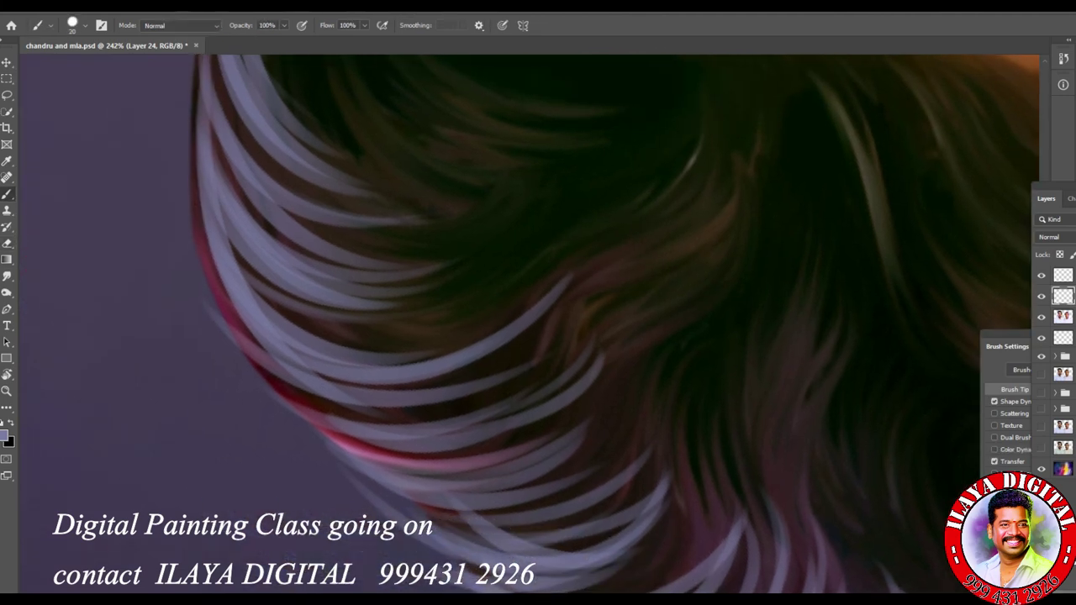
- Cover the curl's red rim with grey-violet strands along its outer edge, reducing the brush size to 15
{"action": "left_click_drag", "start_coordinate": [200, 211], "coordinate": [353, 420]}
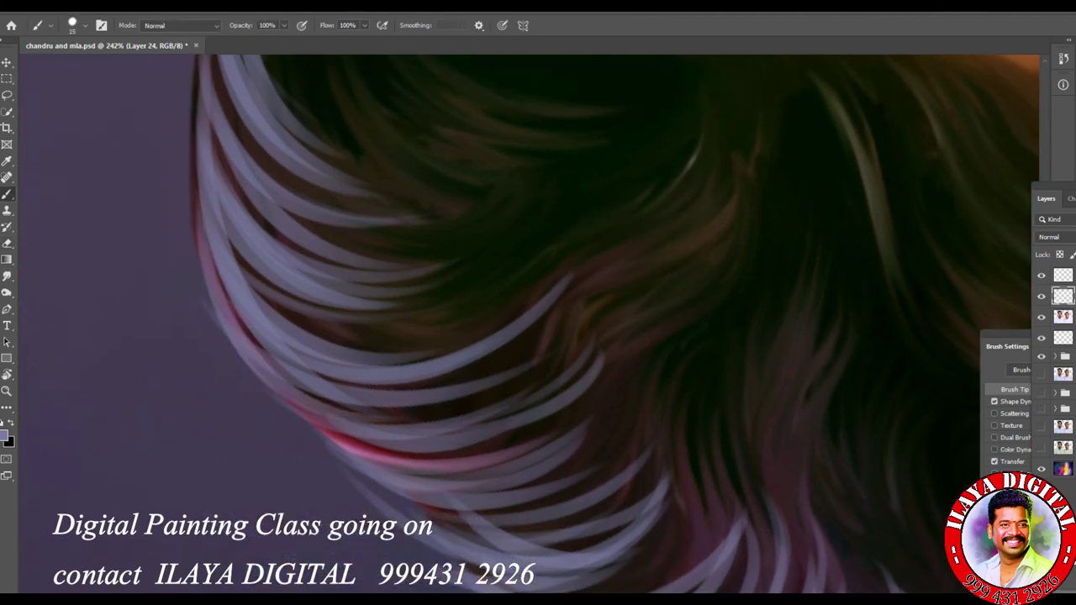
{"action": "left_click_drag", "start_coordinate": [257, 334], "coordinate": [458, 446]}
{"action": "left_click_drag", "start_coordinate": [288, 387], "coordinate": [491, 493]}
{"action": "left_click_drag", "start_coordinate": [311, 425], "coordinate": [528, 528]}
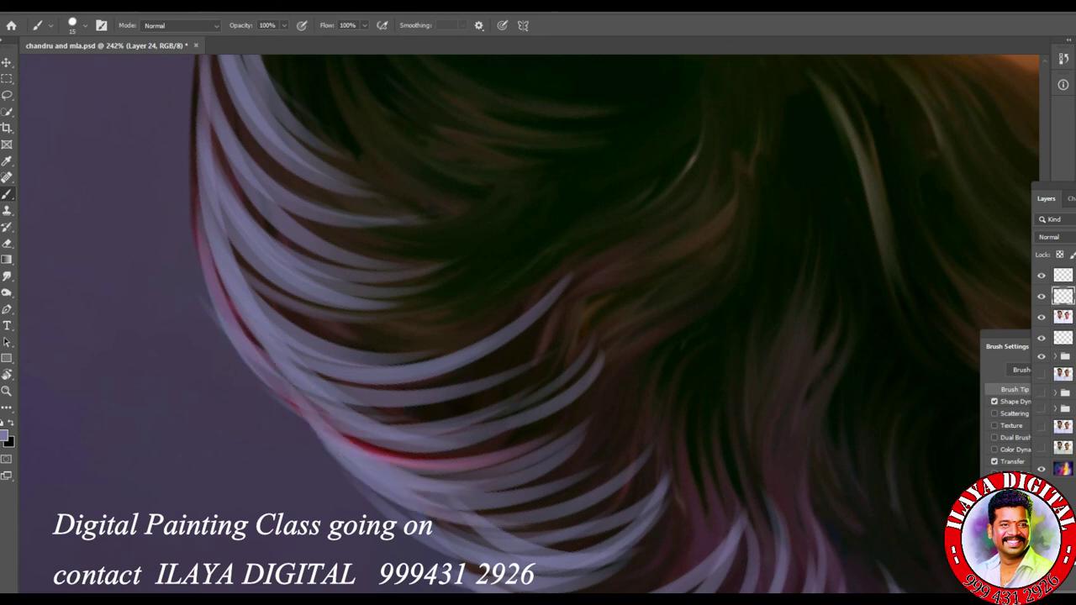
- Paint curved grey-violet strands around the temple end of the dark curl, wrapping them into its hollow
{"action": "scroll", "coordinate": [572, 324], "scroll_direction": "up", "scroll_amount": 10}
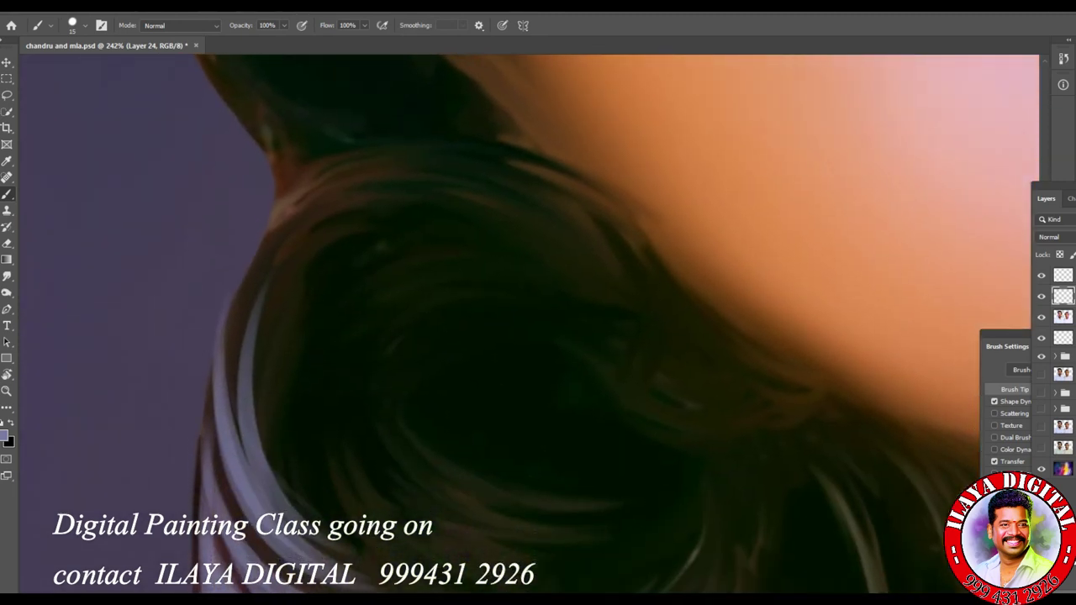
{"action": "scroll", "coordinate": [572, 324], "scroll_direction": "down", "scroll_amount": 10}
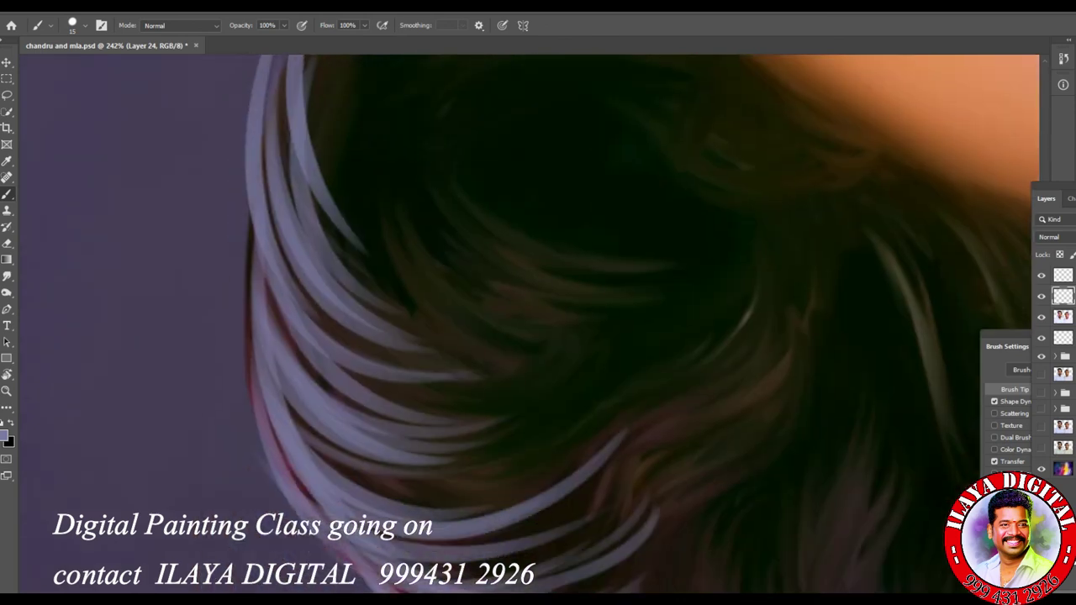
{"action": "scroll", "coordinate": [572, 324], "scroll_direction": "up", "scroll_amount": 10}
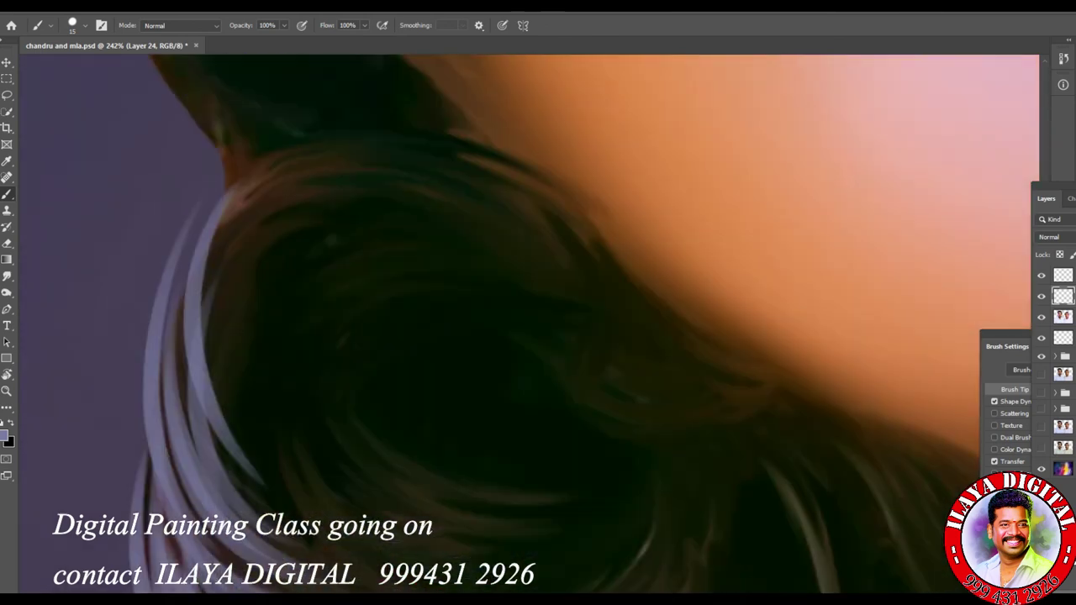
{"action": "left_click_drag", "start_coordinate": [238, 280], "coordinate": [311, 481]}
{"action": "left_click_drag", "start_coordinate": [234, 265], "coordinate": [267, 483]}
{"action": "mouse_move", "coordinate": [232, 241]}
{"action": "left_mouse_down"}
{"action": "mouse_move", "coordinate": [339, 433]}
{"action": "mouse_move", "coordinate": [338, 401]}
{"action": "left_mouse_up"}
{"action": "left_click_drag", "start_coordinate": [312, 185], "coordinate": [201, 437]}
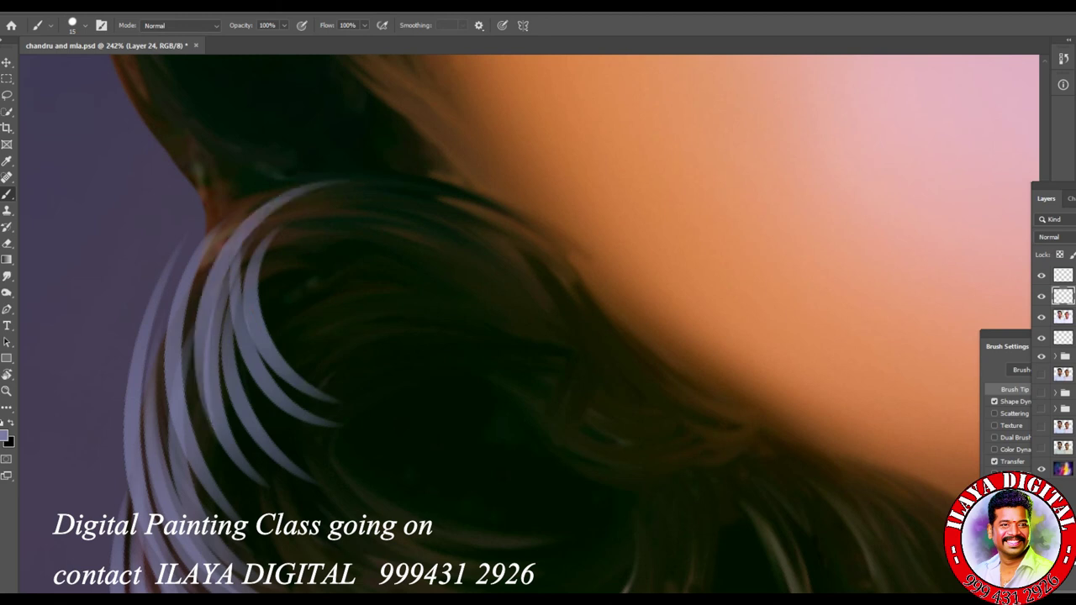
{"action": "left_click_drag", "start_coordinate": [275, 241], "coordinate": [326, 441]}
- Extend grey-violet strands from the curl into the notch where it meets the straight side hair
{"action": "mouse_move", "coordinate": [538, 302]}
{"action": "left_mouse_down"}
{"action": "mouse_move", "coordinate": [655, 253]}
{"action": "mouse_move", "coordinate": [672, 259]}
{"action": "left_mouse_up"}
{"action": "mouse_move", "coordinate": [167, 172]}
{"action": "left_mouse_down"}
{"action": "mouse_move", "coordinate": [253, 446]}
{"action": "mouse_move", "coordinate": [362, 471]}
{"action": "left_mouse_up"}
{"action": "left_click_drag", "start_coordinate": [332, 278], "coordinate": [210, 467]}
{"action": "left_click_drag", "start_coordinate": [370, 252], "coordinate": [218, 437]}
{"action": "left_click_drag", "start_coordinate": [344, 424], "coordinate": [185, 505]}
{"action": "mouse_move", "coordinate": [538, 252]}
{"action": "left_mouse_down"}
{"action": "mouse_move", "coordinate": [496, 454]}
{"action": "mouse_move", "coordinate": [534, 272]}
{"action": "left_mouse_up"}
- Paint fine tapering grey-violet strands along the outer edge of the side hair just past the curl
{"action": "left_click_drag", "start_coordinate": [173, 202], "coordinate": [240, 504]}
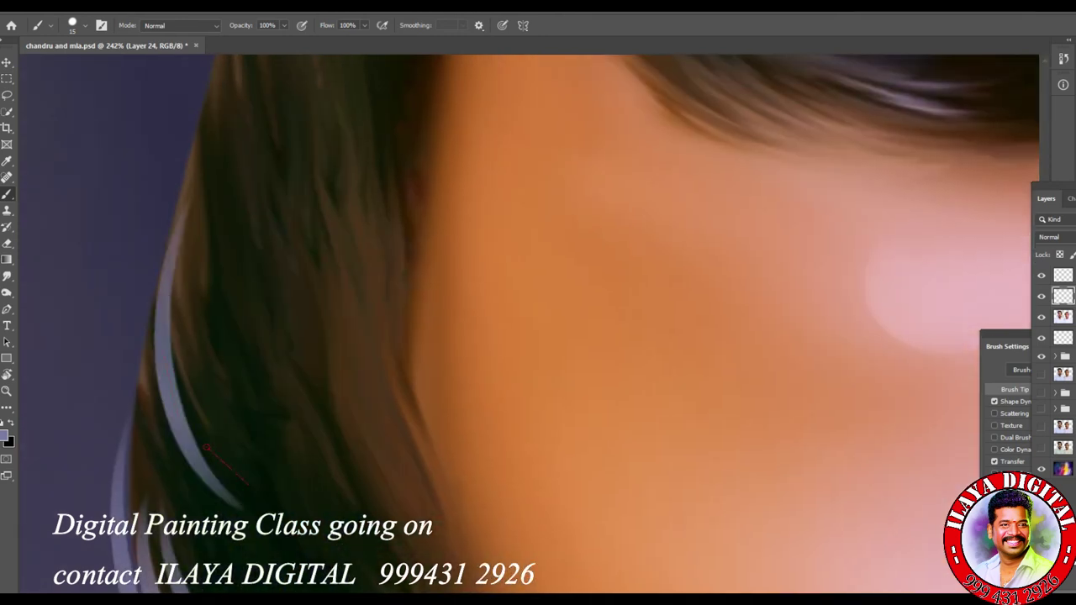
{"action": "left_click_drag", "start_coordinate": [168, 227], "coordinate": [219, 454]}
{"action": "left_click_drag", "start_coordinate": [193, 336], "coordinate": [223, 445]}
{"action": "left_click_drag", "start_coordinate": [184, 193], "coordinate": [253, 389]}
{"action": "left_click_drag", "start_coordinate": [173, 164], "coordinate": [253, 444]}
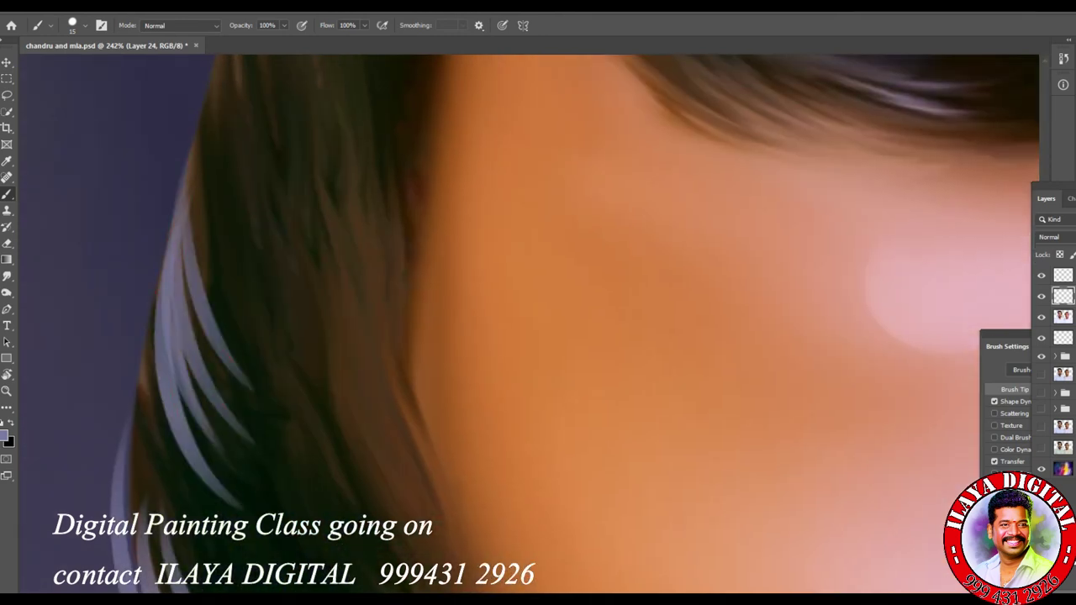
{"action": "left_click_drag", "start_coordinate": [201, 345], "coordinate": [147, 562]}
- Continue the tapering grey-violet strands along the outer edge of the side hair level with the eyebrow's end
{"action": "left_click_drag", "start_coordinate": [538, 302], "coordinate": [547, 433]}
{"action": "left_click_drag", "start_coordinate": [307, 206], "coordinate": [261, 479]}
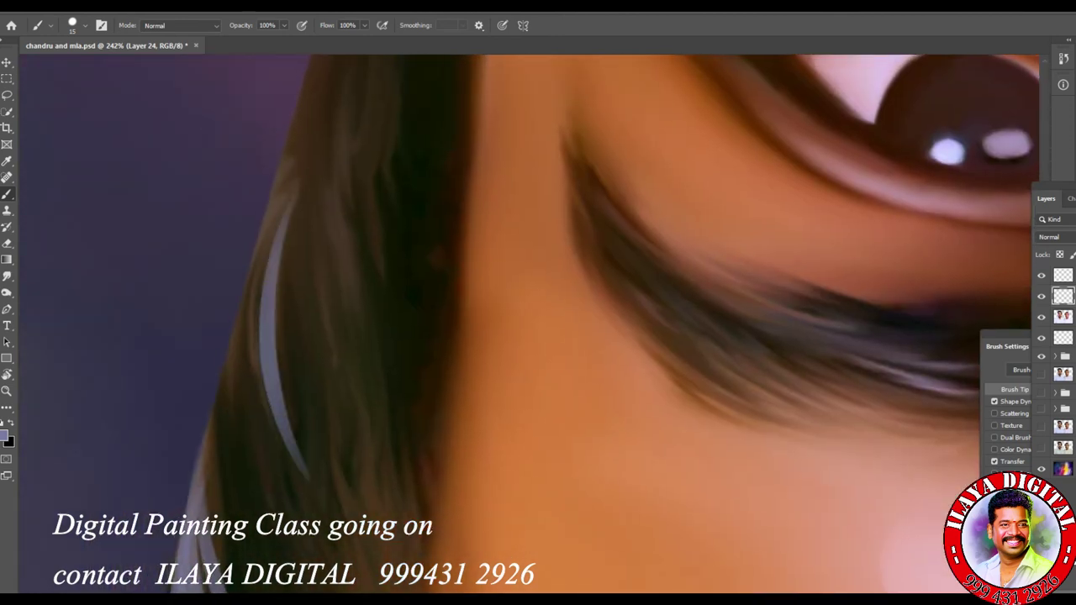
{"action": "left_click_drag", "start_coordinate": [269, 218], "coordinate": [278, 466]}
{"action": "left_click_drag", "start_coordinate": [286, 324], "coordinate": [239, 525]}
{"action": "mouse_move", "coordinate": [236, 376]}
{"action": "left_mouse_down"}
{"action": "mouse_move", "coordinate": [221, 469]}
{"action": "mouse_move", "coordinate": [274, 592]}
{"action": "mouse_move", "coordinate": [230, 526]}
{"action": "left_mouse_up"}
{"action": "left_click_drag", "start_coordinate": [252, 419], "coordinate": [205, 591]}
{"action": "left_click_drag", "start_coordinate": [260, 284], "coordinate": [237, 496]}
- Add grey-violet strands to the dark side hair beside the eye, reaching up to the top of the ear
{"action": "left_click_drag", "start_coordinate": [538, 210], "coordinate": [436, 513]}
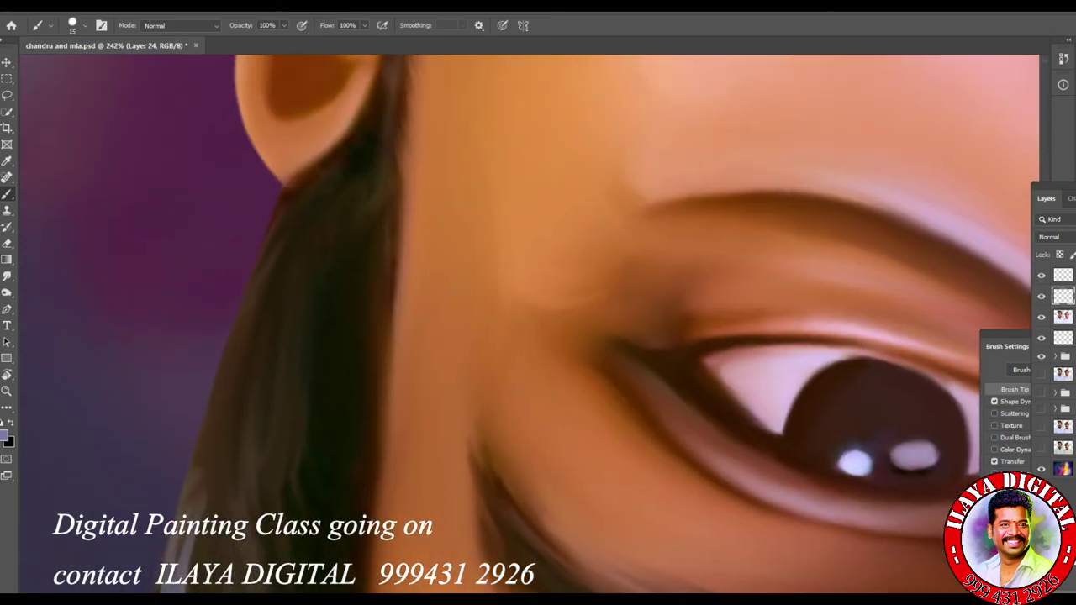
{"action": "left_click_drag", "start_coordinate": [245, 271], "coordinate": [209, 546]}
{"action": "left_click_drag", "start_coordinate": [277, 262], "coordinate": [240, 528]}
{"action": "left_click_drag", "start_coordinate": [264, 261], "coordinate": [229, 519]}
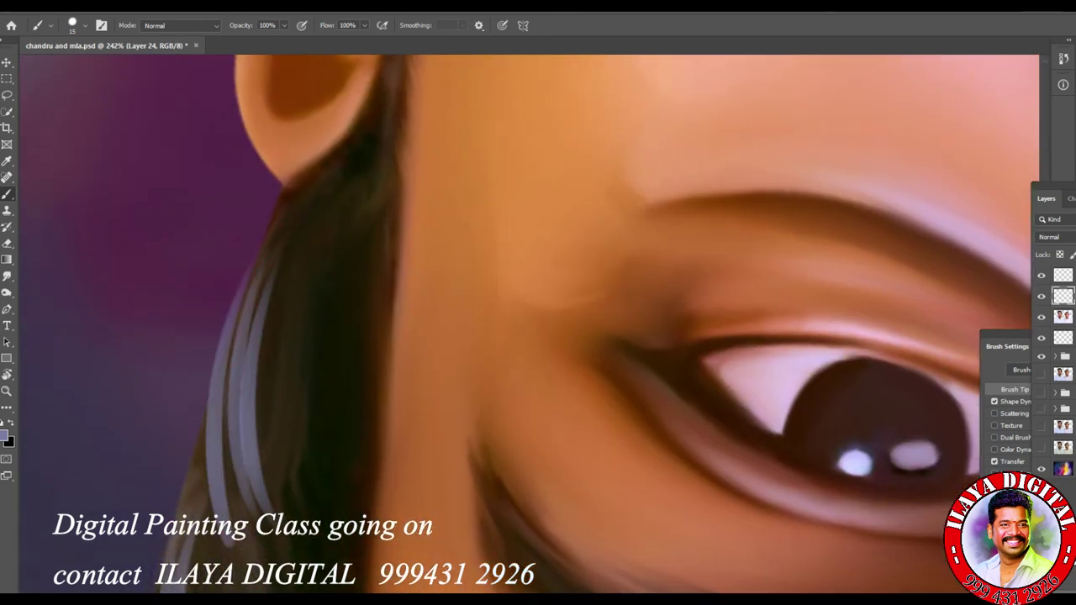
{"action": "left_click_drag", "start_coordinate": [309, 178], "coordinate": [251, 414]}
{"action": "left_click_drag", "start_coordinate": [297, 226], "coordinate": [267, 390]}
{"action": "mouse_move", "coordinate": [326, 185]}
{"action": "left_mouse_down"}
{"action": "mouse_move", "coordinate": [298, 366]}
{"action": "mouse_move", "coordinate": [316, 366]}
{"action": "left_mouse_up"}
- Fill the gap between the ear-side strands and the eyebrow-level strands with overlapping grey-violet strokes
{"action": "mouse_move", "coordinate": [504, 420]}
{"action": "left_mouse_down"}
{"action": "mouse_move", "coordinate": [496, 96]}
{"action": "mouse_move", "coordinate": [504, 319]}
{"action": "left_mouse_up"}
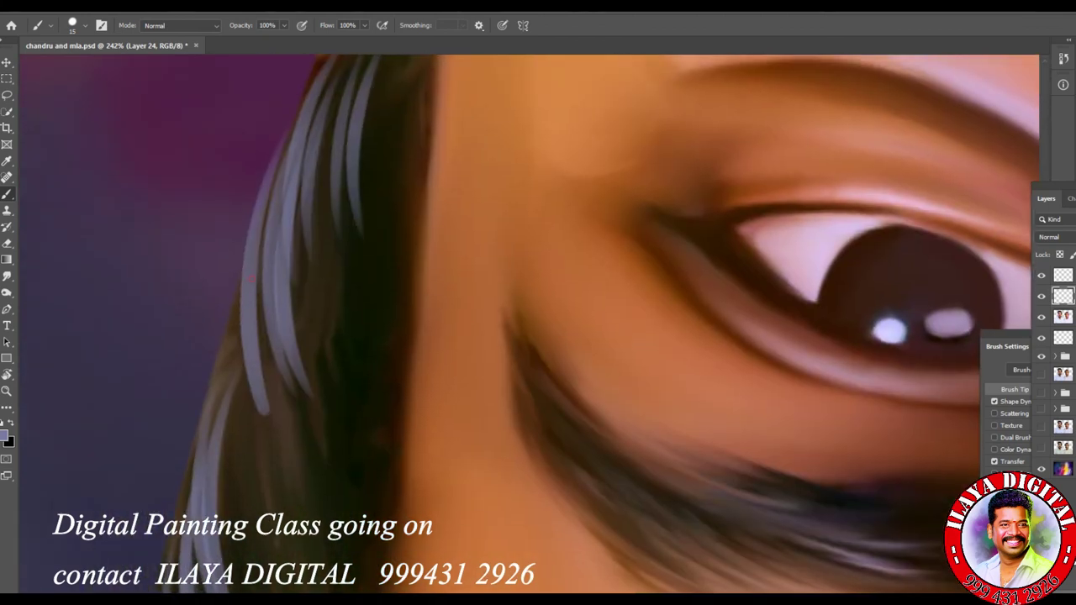
{"action": "left_click_drag", "start_coordinate": [308, 319], "coordinate": [237, 550]}
{"action": "left_click_drag", "start_coordinate": [284, 304], "coordinate": [225, 552]}
{"action": "left_click_drag", "start_coordinate": [259, 363], "coordinate": [208, 578]}
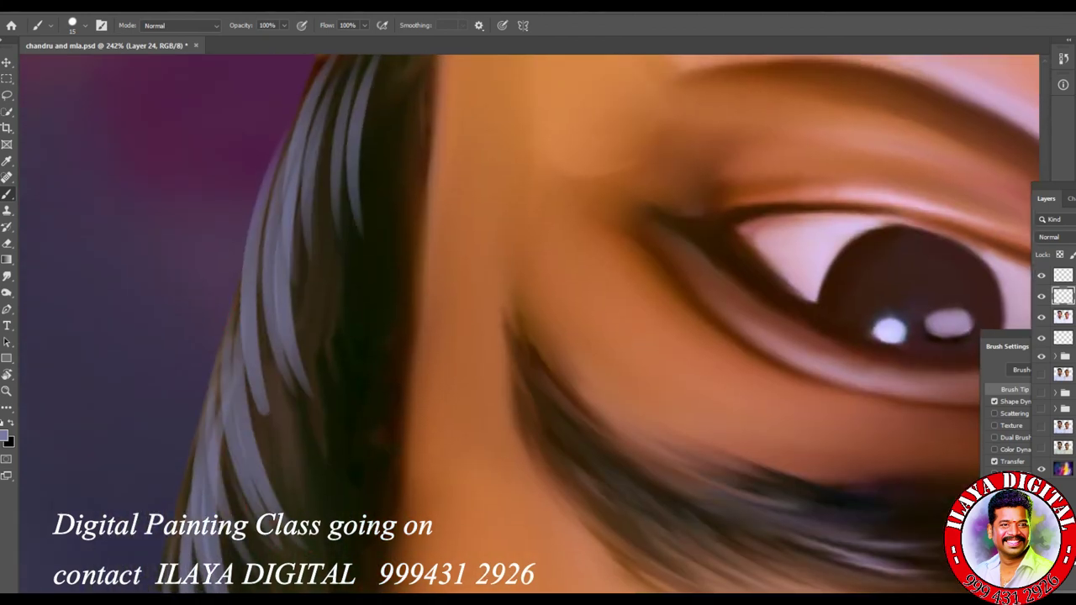
- Paint fine tapering grey-violet strands down the sideburn in front of the ear
{"action": "key", "text": "ctrl+shift+h"}
{"action": "left_click_drag", "start_coordinate": [840, 580], "coordinate": [622, 302]}
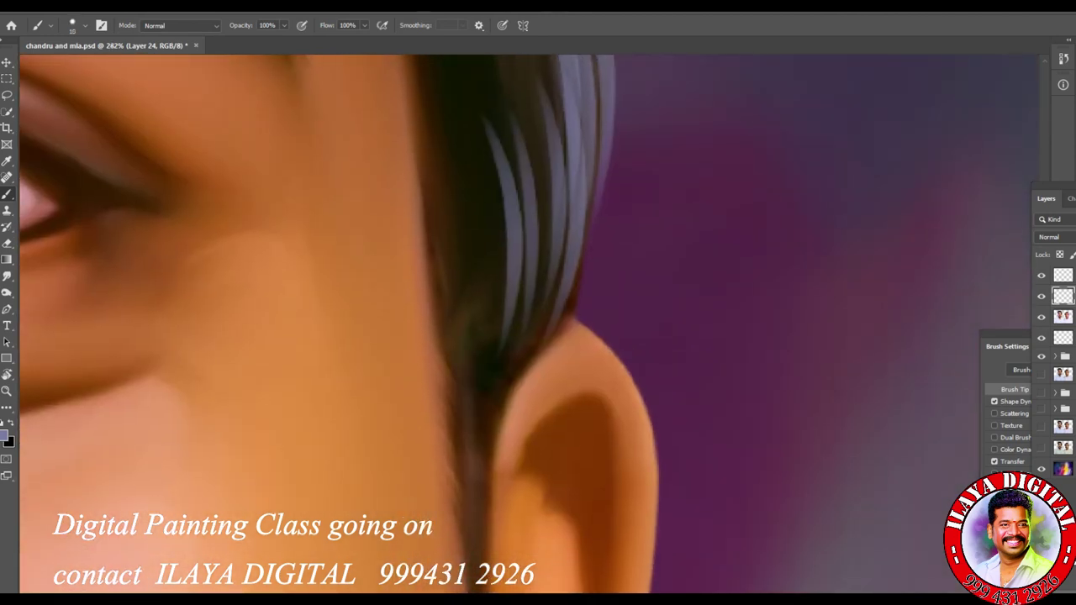
{"action": "left_click_drag", "start_coordinate": [496, 218], "coordinate": [473, 368]}
{"action": "left_click_drag", "start_coordinate": [505, 244], "coordinate": [481, 392]}
{"action": "left_click_drag", "start_coordinate": [491, 285], "coordinate": [462, 427]}
{"action": "left_click_drag", "start_coordinate": [494, 308], "coordinate": [464, 442]}
{"action": "mouse_move", "coordinate": [473, 360]}
{"action": "left_mouse_down"}
{"action": "mouse_move", "coordinate": [447, 494]}
{"action": "mouse_move", "coordinate": [458, 442]}
{"action": "left_mouse_up"}
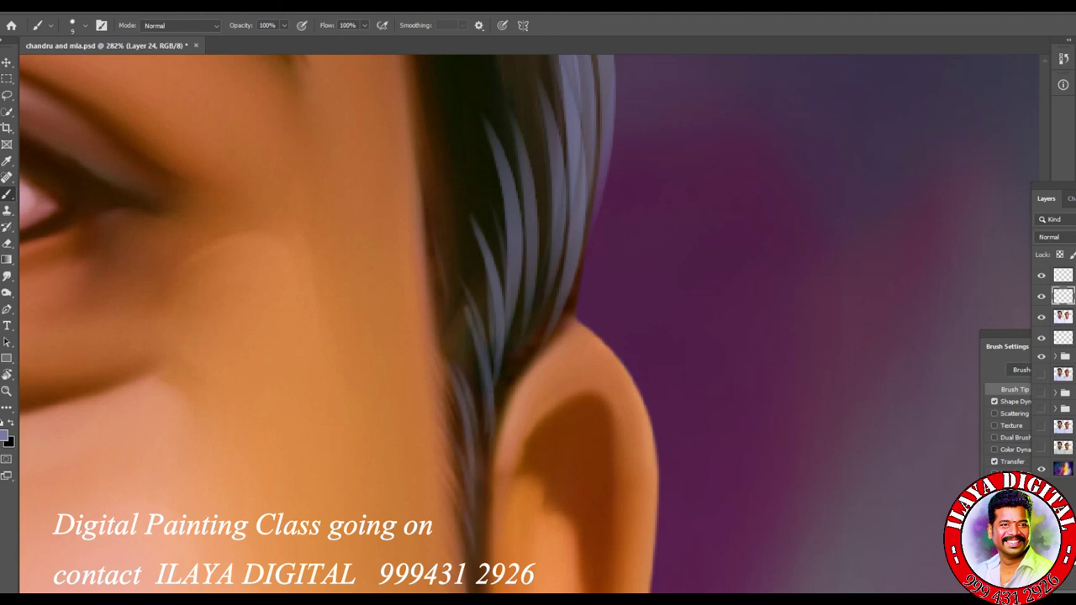
{"action": "scroll", "coordinate": [538, 324], "scroll_direction": "down", "scroll_amount": 5}
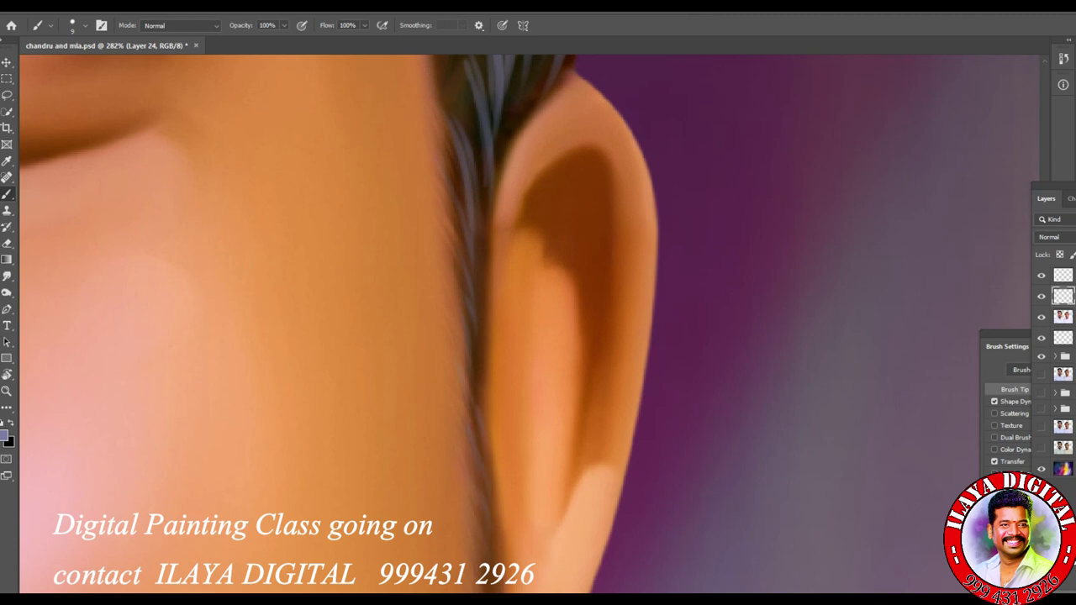
- Add a few grey-violet strands to the dark side hair above the ear, between the eye and the eyebrow's end
{"action": "scroll", "coordinate": [538, 324], "scroll_direction": "up", "scroll_amount": 7}
{"action": "mouse_move", "coordinate": [494, 301]}
{"action": "left_mouse_down"}
{"action": "mouse_move", "coordinate": [517, 420]}
{"action": "mouse_move", "coordinate": [474, 514]}
{"action": "left_mouse_up"}
{"action": "left_click_drag", "start_coordinate": [553, 402], "coordinate": [545, 476]}
{"action": "left_click_drag", "start_coordinate": [580, 392], "coordinate": [556, 493]}
- Lower the brush to 56% opacity and 50% flow and paint softer strands in the dark inner side hair beside the eyebrow
{"action": "scroll", "coordinate": [538, 324], "scroll_direction": "up", "scroll_amount": 5}
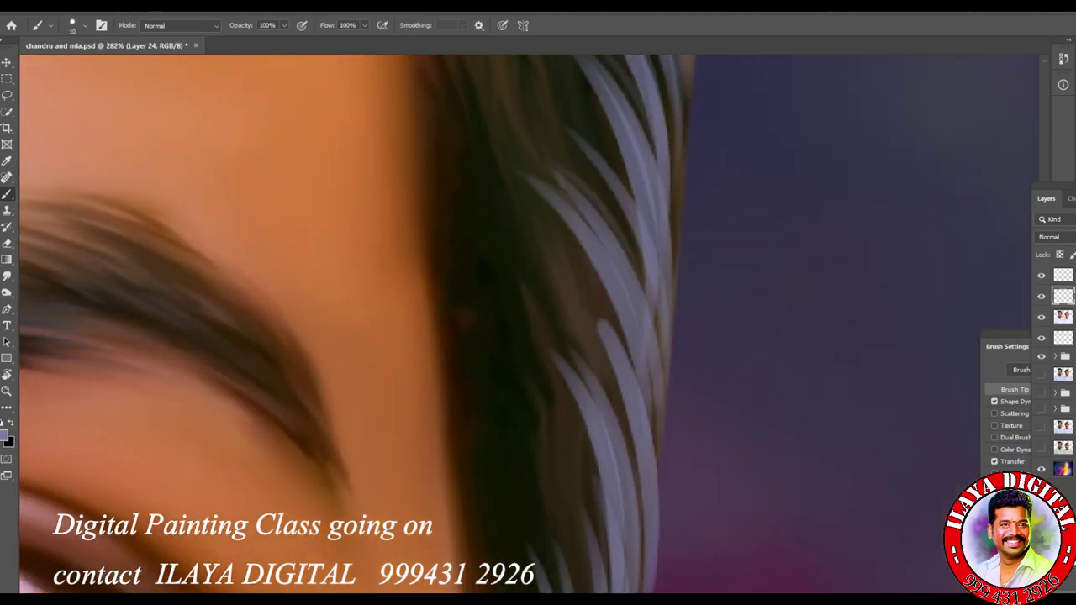
{"action": "left_click", "coordinate": [284, 25]}
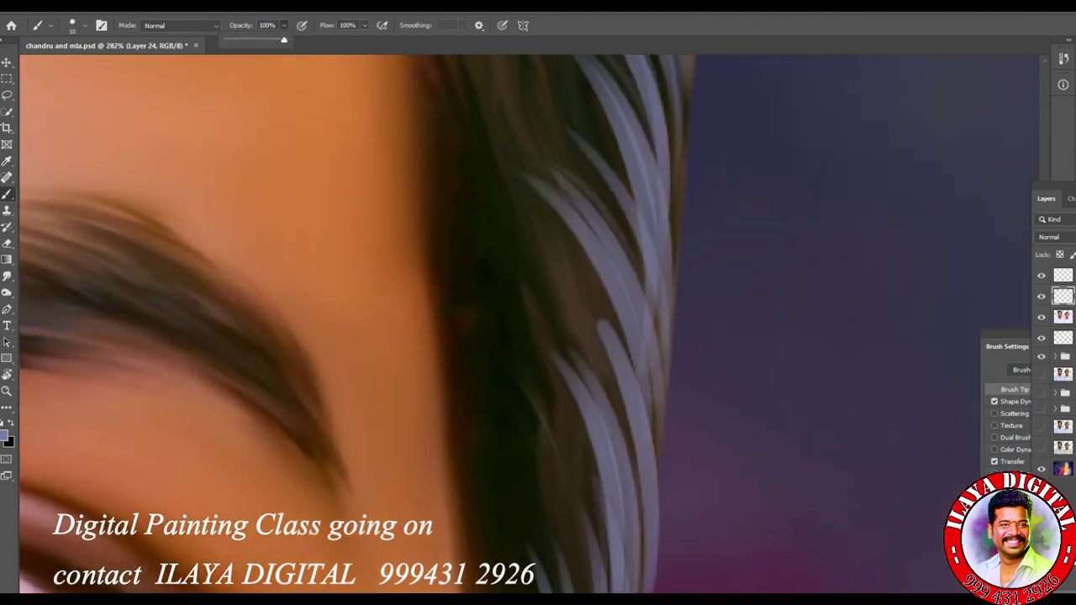
{"action": "left_click", "coordinate": [364, 25]}
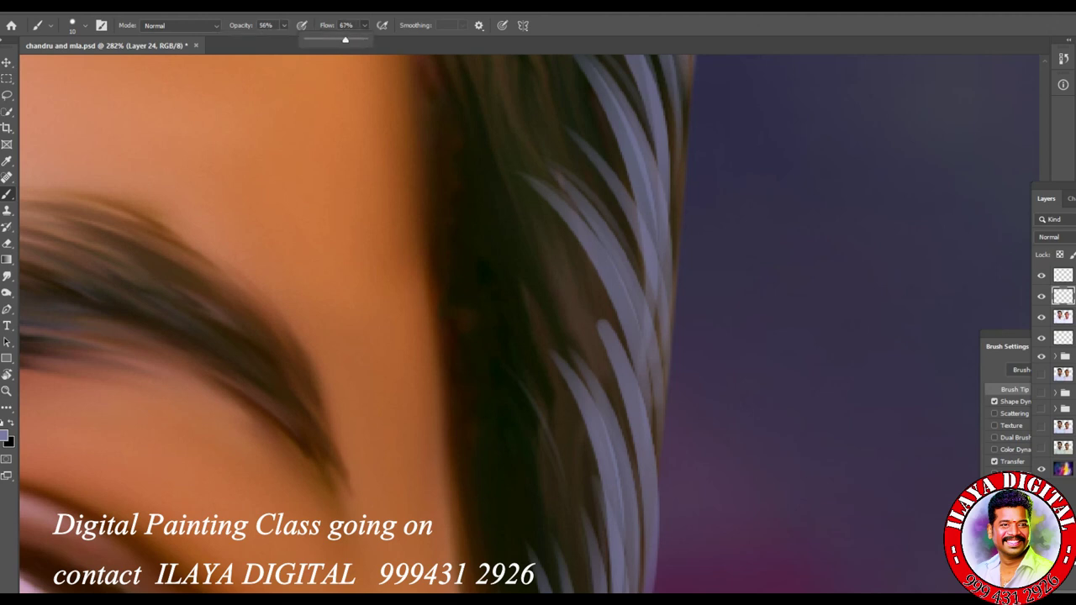
{"action": "key", "text": "Return"}
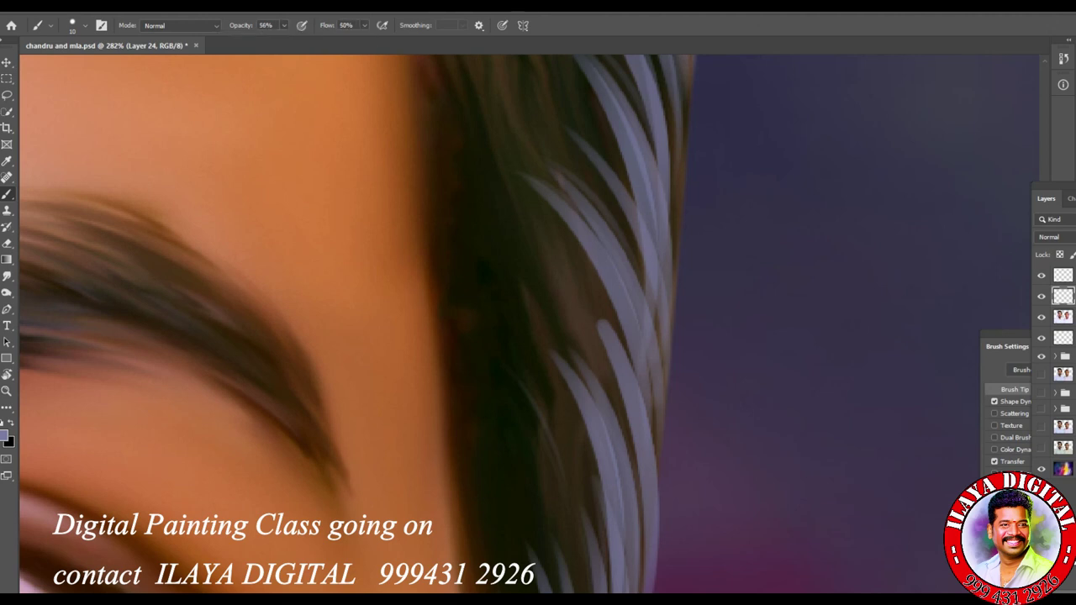
{"action": "mouse_move", "coordinate": [504, 341]}
{"action": "left_mouse_down"}
{"action": "mouse_move", "coordinate": [555, 441]}
{"action": "mouse_move", "coordinate": [589, 479]}
{"action": "left_mouse_up"}
{"action": "left_click_drag", "start_coordinate": [504, 362], "coordinate": [551, 521]}
{"action": "mouse_move", "coordinate": [488, 403]}
{"action": "left_mouse_down"}
{"action": "mouse_move", "coordinate": [525, 534]}
{"action": "mouse_move", "coordinate": [535, 490]}
{"action": "left_mouse_up"}
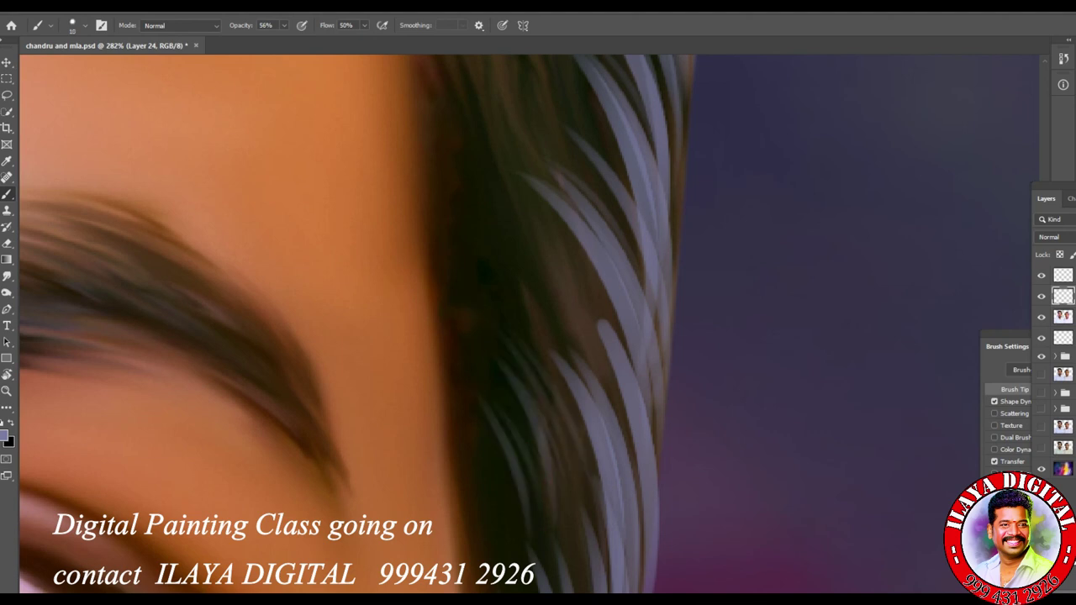
- Extend the softer grey-violet strands through the inner side hair, above the eyebrow's end and down towards the ear
{"action": "left_click_drag", "start_coordinate": [476, 195], "coordinate": [555, 313]}
{"action": "mouse_move", "coordinate": [508, 203]}
{"action": "left_mouse_down"}
{"action": "mouse_move", "coordinate": [559, 306]}
{"action": "mouse_move", "coordinate": [550, 318]}
{"action": "left_mouse_up"}
{"action": "left_click_drag", "start_coordinate": [530, 222], "coordinate": [577, 316]}
{"action": "scroll", "coordinate": [412, 325], "scroll_direction": "down", "scroll_amount": 3}
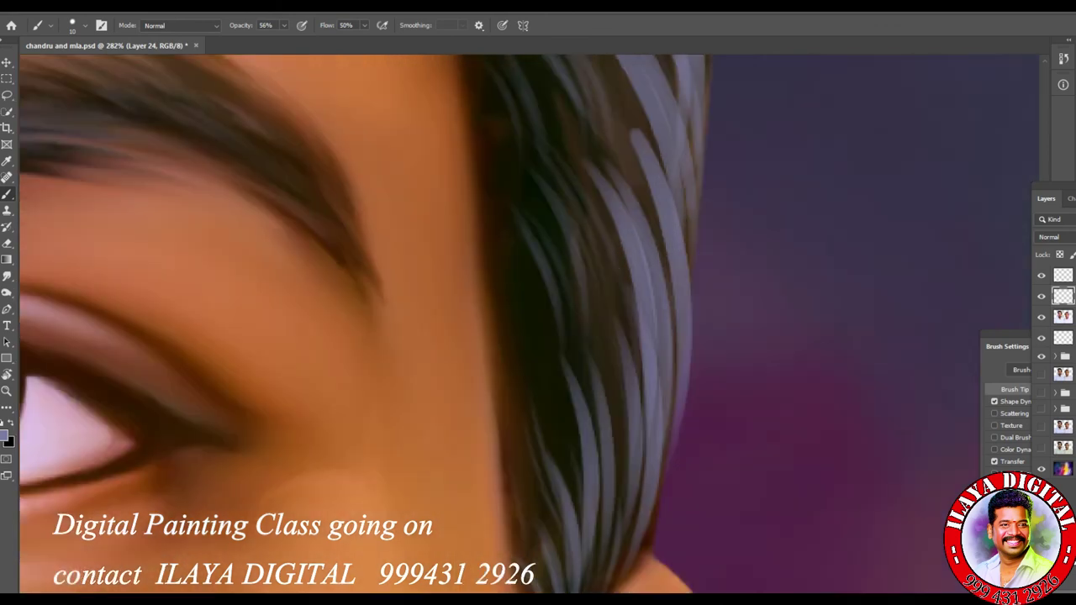
{"action": "scroll", "coordinate": [374, 323], "scroll_direction": "down", "scroll_amount": 3}
{"action": "mouse_move", "coordinate": [515, 217]}
{"action": "left_mouse_down"}
{"action": "mouse_move", "coordinate": [558, 355]}
{"action": "mouse_move", "coordinate": [543, 382]}
{"action": "left_mouse_up"}
{"action": "scroll", "coordinate": [613, 425], "scroll_direction": "down", "scroll_amount": 3}
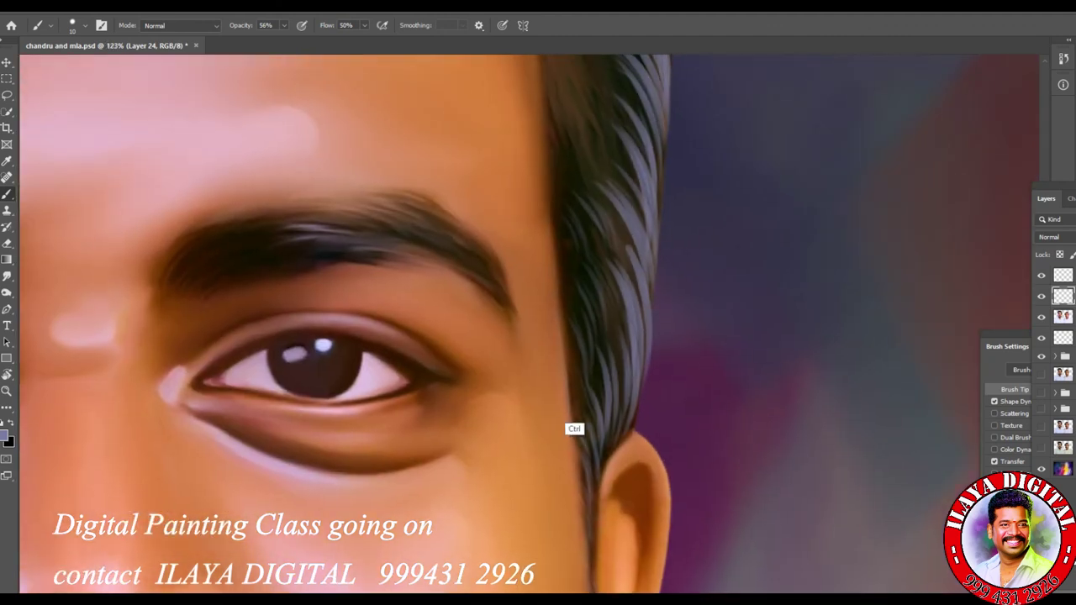
- Paint soft curved strands from the temple hairline into the dark hair just below the curl
{"action": "scroll", "coordinate": [572, 428], "scroll_direction": "up", "scroll_amount": 4}
{"action": "scroll", "coordinate": [557, 498], "scroll_direction": "up", "scroll_amount": 1}
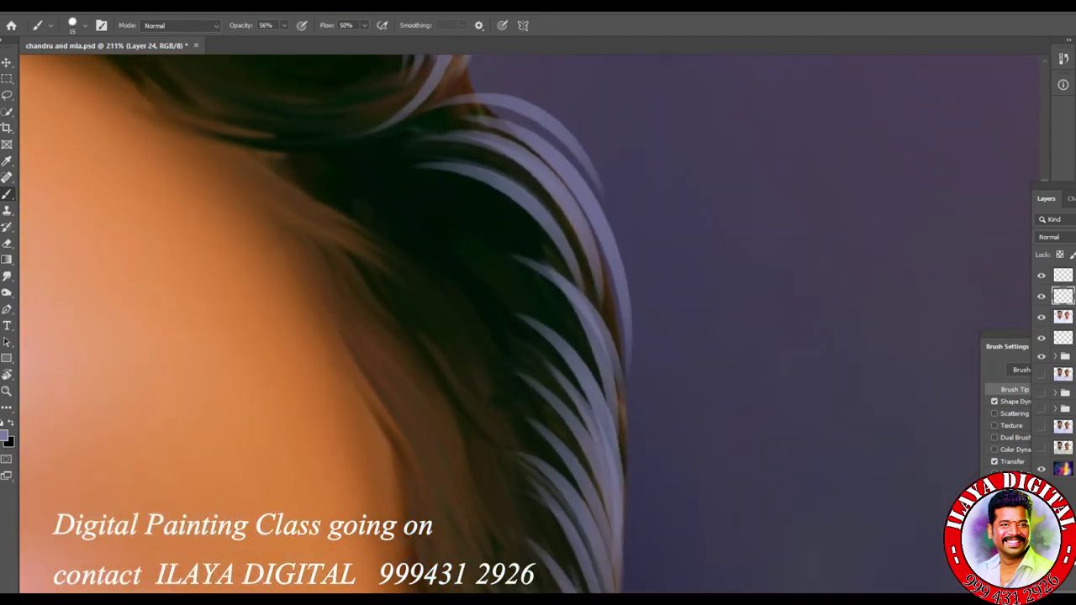
{"action": "left_click_drag", "start_coordinate": [304, 203], "coordinate": [454, 254]}
{"action": "mouse_move", "coordinate": [321, 178]}
{"action": "left_mouse_down"}
{"action": "mouse_move", "coordinate": [454, 224]}
{"action": "mouse_move", "coordinate": [430, 229]}
{"action": "left_mouse_up"}
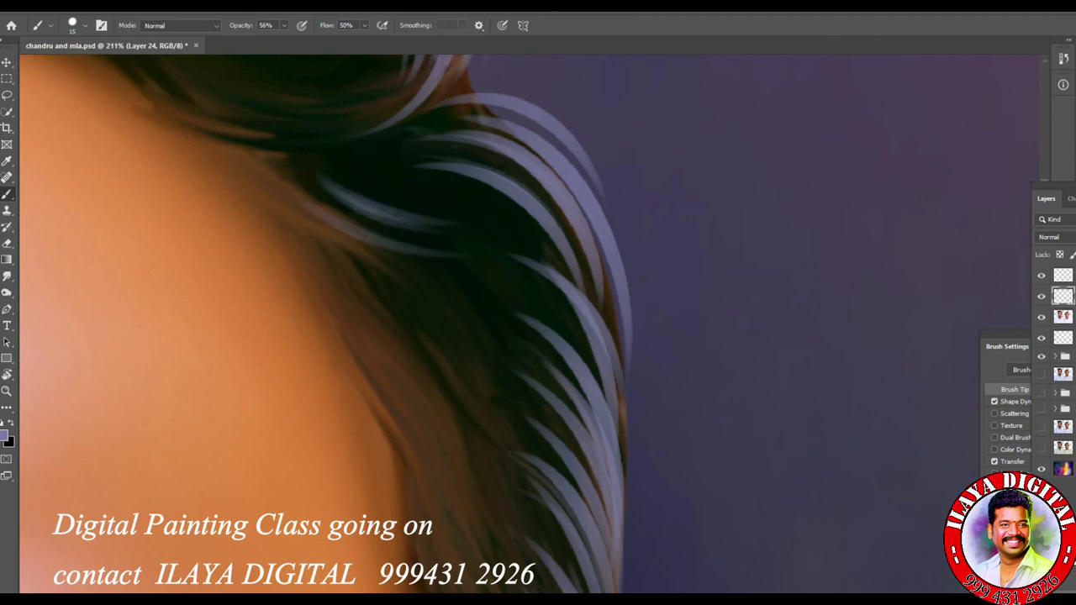
{"action": "left_click_drag", "start_coordinate": [321, 197], "coordinate": [447, 253]}
{"action": "mouse_move", "coordinate": [321, 234]}
{"action": "left_mouse_down"}
{"action": "mouse_move", "coordinate": [437, 279]}
{"action": "mouse_move", "coordinate": [482, 336]}
{"action": "left_mouse_up"}
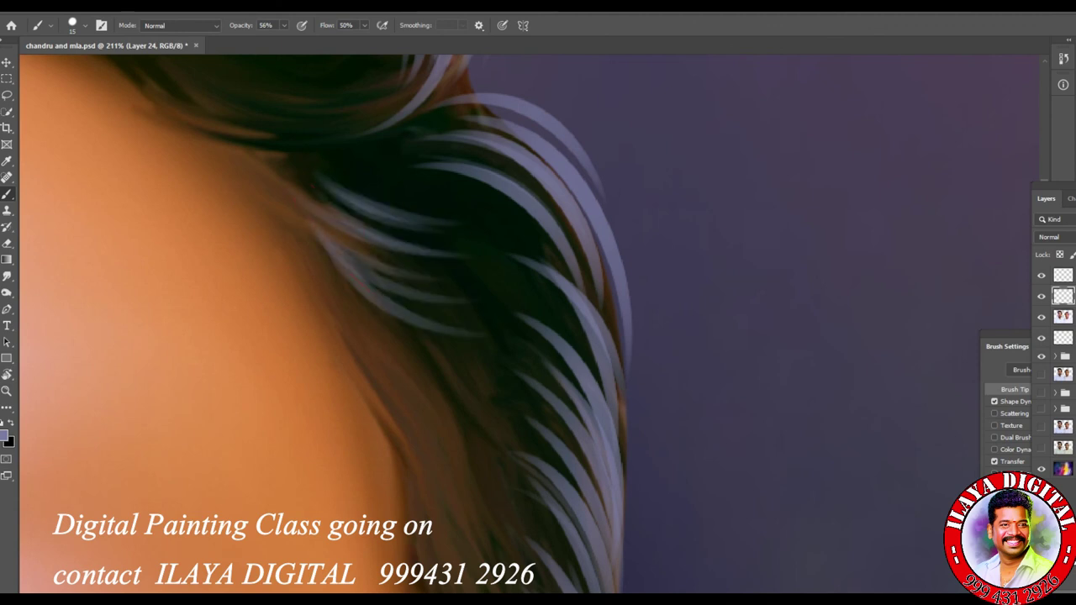
{"action": "mouse_move", "coordinate": [400, 186]}
{"action": "left_mouse_down"}
{"action": "mouse_move", "coordinate": [530, 311]}
{"action": "mouse_move", "coordinate": [545, 263]}
{"action": "left_mouse_up"}
{"action": "left_click_drag", "start_coordinate": [466, 200], "coordinate": [528, 256]}
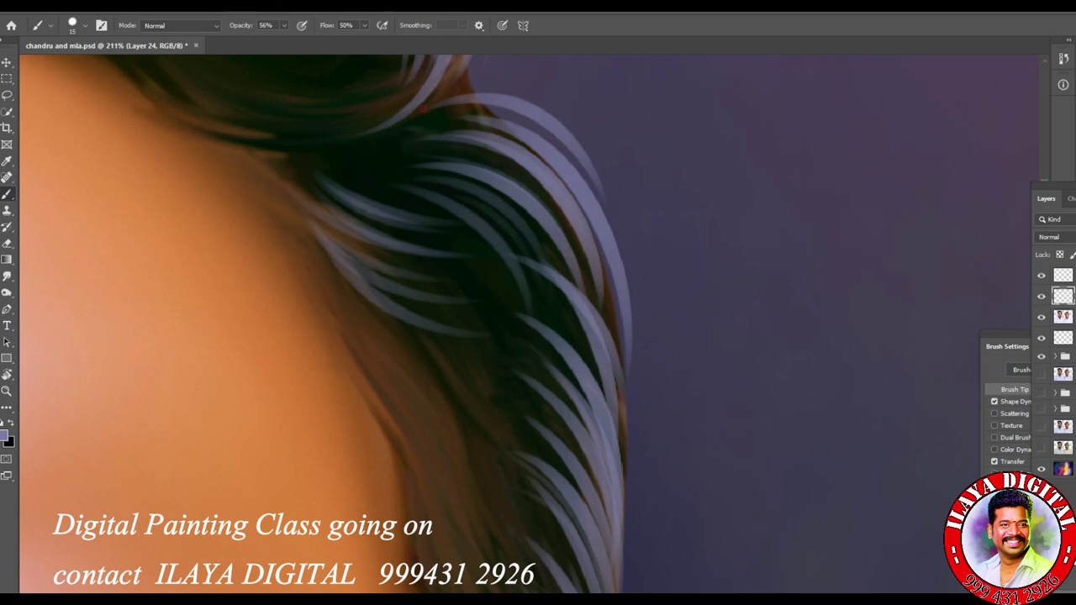
- Add a soft strand on the outer edge below the curl and sweeping strands along the temple hairline
{"action": "left_click_drag", "start_coordinate": [444, 91], "coordinate": [615, 188]}
{"action": "mouse_move", "coordinate": [343, 304]}
{"action": "left_mouse_down"}
{"action": "mouse_move", "coordinate": [477, 412]}
{"action": "mouse_move", "coordinate": [476, 389]}
{"action": "left_mouse_up"}
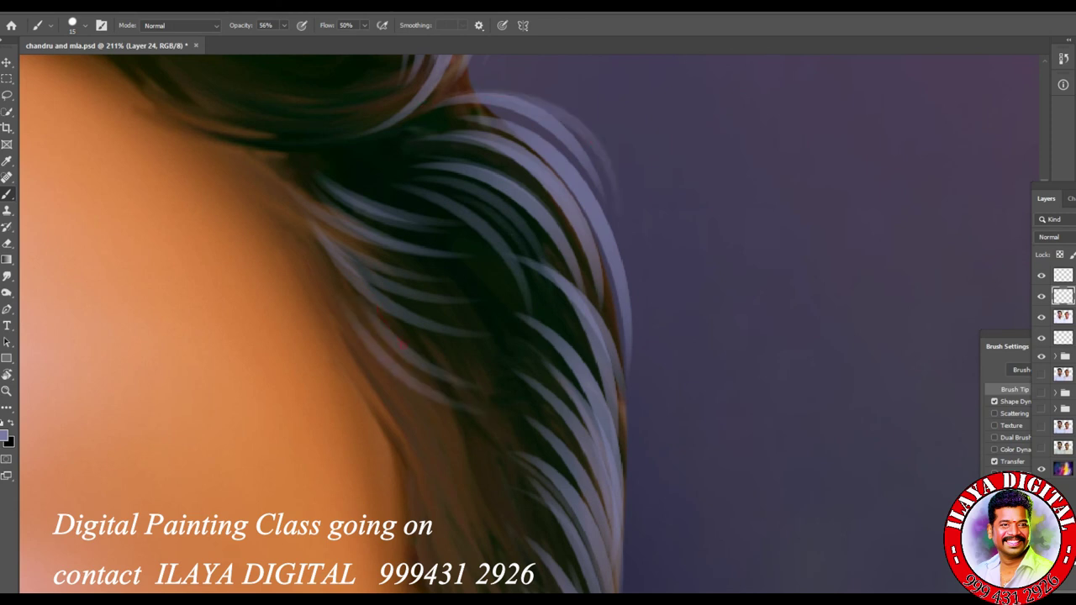
{"action": "left_click_drag", "start_coordinate": [377, 313], "coordinate": [496, 377]}
{"action": "left_click_drag", "start_coordinate": [380, 412], "coordinate": [496, 508]}
{"action": "mouse_move", "coordinate": [382, 392]}
{"action": "left_mouse_down"}
{"action": "mouse_move", "coordinate": [499, 479]}
{"action": "mouse_move", "coordinate": [509, 461]}
{"action": "left_mouse_up"}
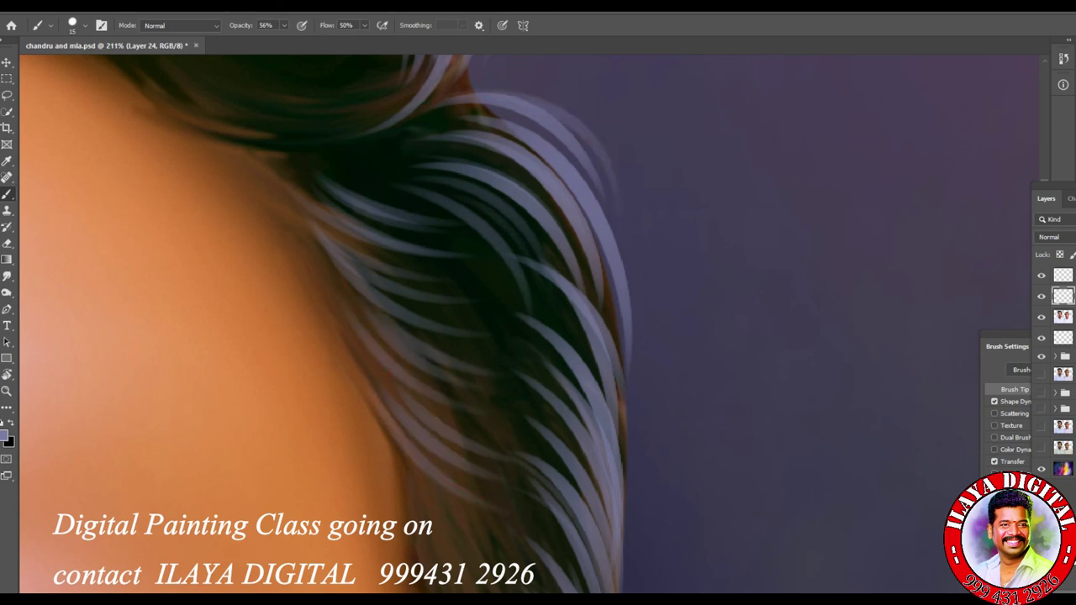
- Continue soft tapering strands down the inner side hair from the temple hairline to just above eyebrow level
{"action": "left_click_drag", "start_coordinate": [471, 252], "coordinate": [568, 588]}
{"action": "left_click_drag", "start_coordinate": [499, 225], "coordinate": [602, 355]}
{"action": "left_click_drag", "start_coordinate": [544, 257], "coordinate": [636, 392]}
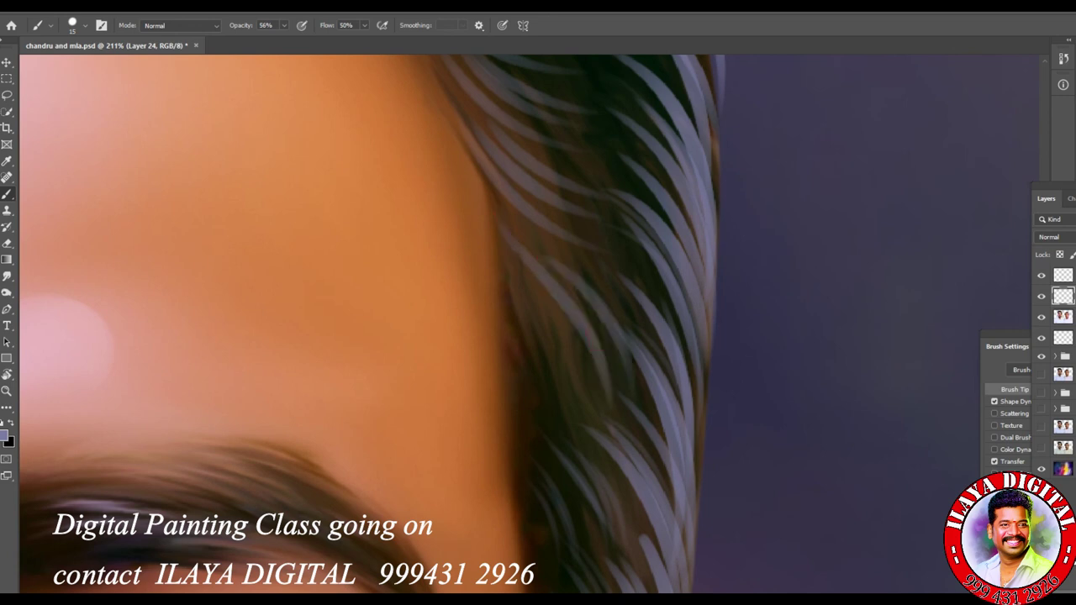
{"action": "left_click_drag", "start_coordinate": [575, 296], "coordinate": [621, 412]}
{"action": "left_click_drag", "start_coordinate": [526, 310], "coordinate": [569, 411]}
{"action": "left_click_drag", "start_coordinate": [528, 380], "coordinate": [558, 450]}
{"action": "left_click_drag", "start_coordinate": [529, 284], "coordinate": [594, 357]}
{"action": "left_click_drag", "start_coordinate": [528, 324], "coordinate": [570, 409]}
{"action": "left_click_drag", "start_coordinate": [561, 344], "coordinate": [568, 412]}
- Paint arched grey-violet strands where the front curl starts at the forehead hairline
{"action": "scroll", "coordinate": [433, 323], "scroll_direction": "up", "scroll_amount": 10}
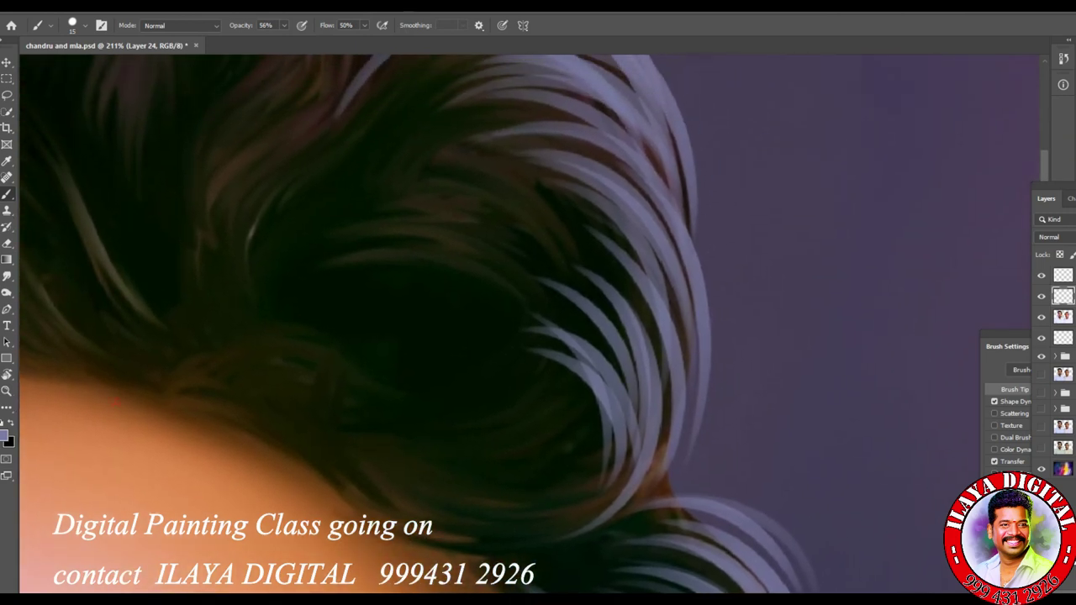
{"action": "left_click_drag", "start_coordinate": [148, 388], "coordinate": [353, 454]}
{"action": "left_click_drag", "start_coordinate": [155, 367], "coordinate": [349, 454]}
{"action": "left_click_drag", "start_coordinate": [173, 383], "coordinate": [318, 451]}
{"action": "mouse_move", "coordinate": [162, 373]}
{"action": "left_mouse_down"}
{"action": "mouse_move", "coordinate": [366, 395]}
{"action": "mouse_move", "coordinate": [331, 414]}
{"action": "left_mouse_up"}
- Paint curved strands along the curl's lower rim and around the inner side of its outer bend
{"action": "left_click_drag", "start_coordinate": [358, 552], "coordinate": [543, 511]}
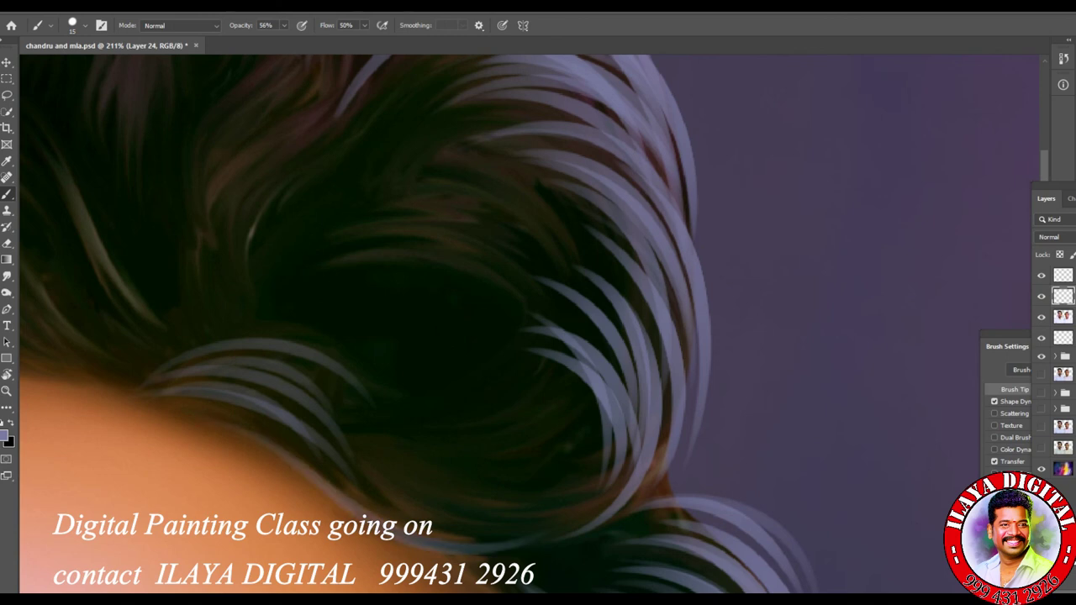
{"action": "left_click_drag", "start_coordinate": [383, 533], "coordinate": [515, 497]}
{"action": "left_click_drag", "start_coordinate": [418, 518], "coordinate": [550, 496]}
{"action": "mouse_move", "coordinate": [507, 362]}
{"action": "left_mouse_down"}
{"action": "mouse_move", "coordinate": [566, 474]}
{"action": "mouse_move", "coordinate": [538, 497]}
{"action": "left_mouse_up"}
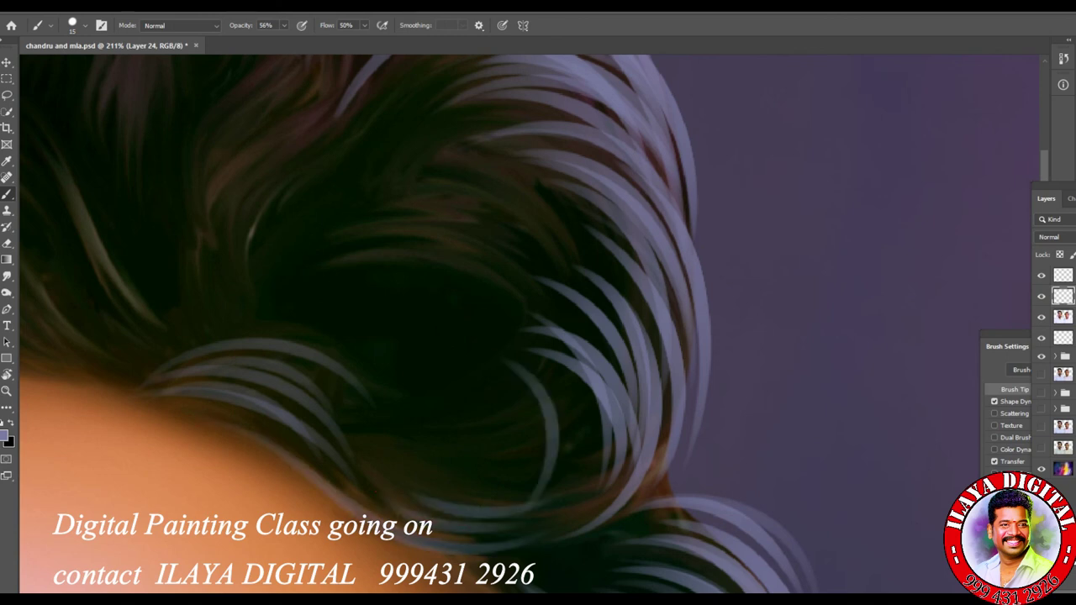
{"action": "key", "text": "ctrl+z"}
{"action": "left_click_drag", "start_coordinate": [542, 378], "coordinate": [513, 501]}
{"action": "mouse_move", "coordinate": [579, 381]}
{"action": "left_mouse_down"}
{"action": "mouse_move", "coordinate": [565, 459]}
{"action": "mouse_move", "coordinate": [572, 452]}
{"action": "left_mouse_up"}
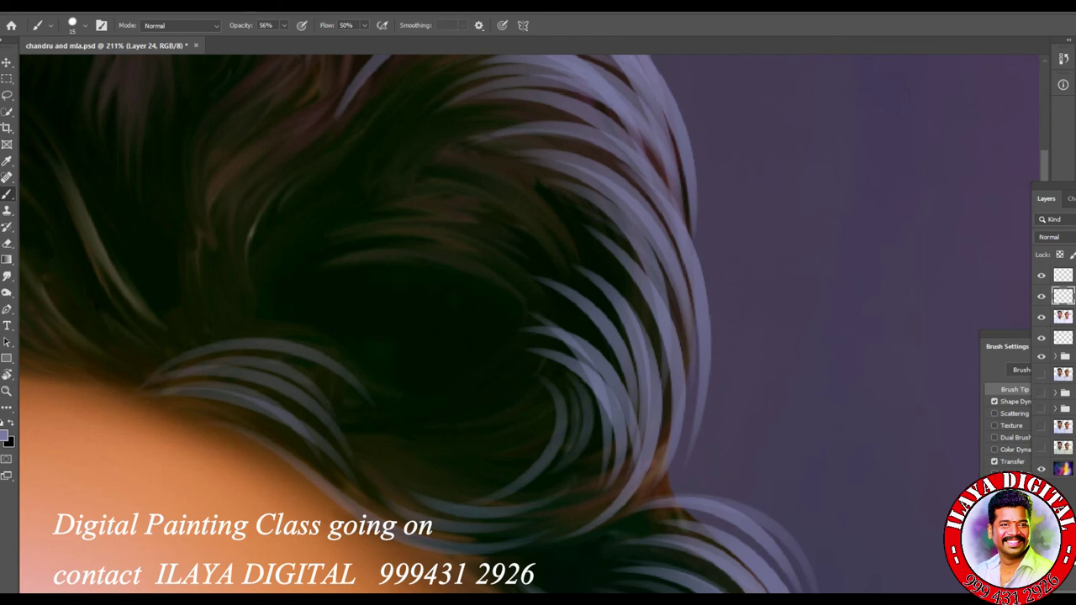
- Add sweeping strands around the lower part of the curl's hollow and soft strands along its outer edge
{"action": "left_click_drag", "start_coordinate": [454, 444], "coordinate": [380, 471]}
{"action": "left_click_drag", "start_coordinate": [482, 425], "coordinate": [374, 449]}
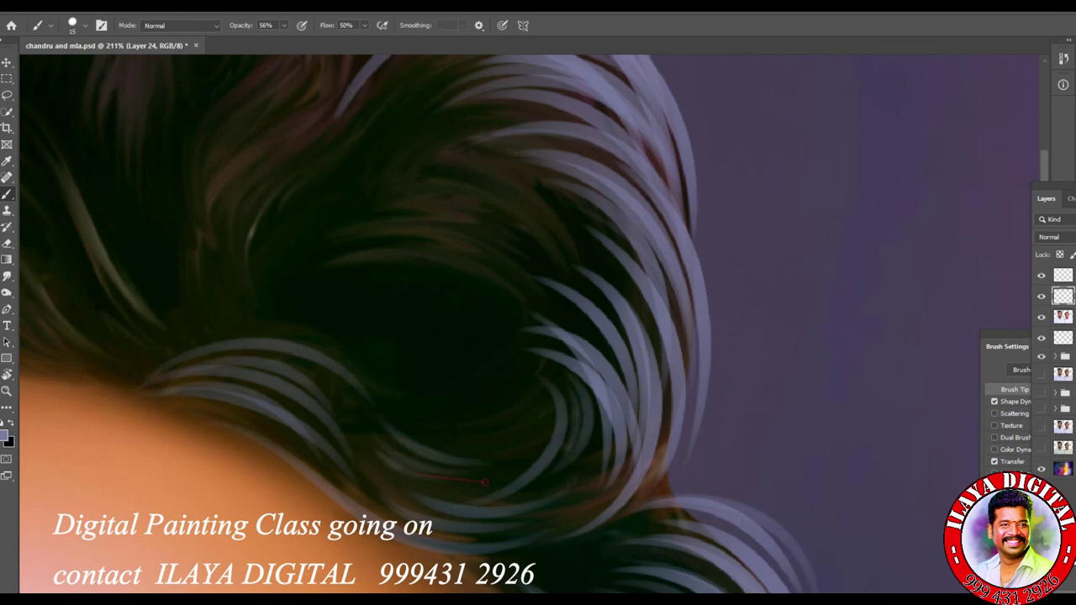
{"action": "left_click_drag", "start_coordinate": [484, 482], "coordinate": [555, 398]}
{"action": "mouse_move", "coordinate": [705, 377]}
{"action": "left_mouse_down"}
{"action": "mouse_move", "coordinate": [673, 469]}
{"action": "mouse_move", "coordinate": [607, 549]}
{"action": "left_mouse_up"}
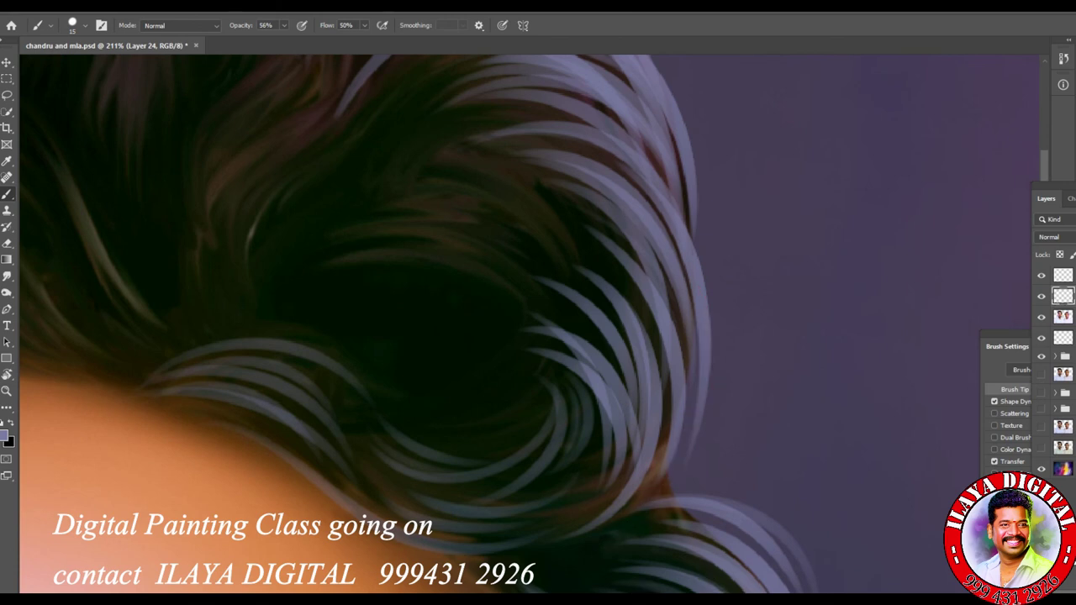
{"action": "left_click_drag", "start_coordinate": [710, 317], "coordinate": [572, 544]}
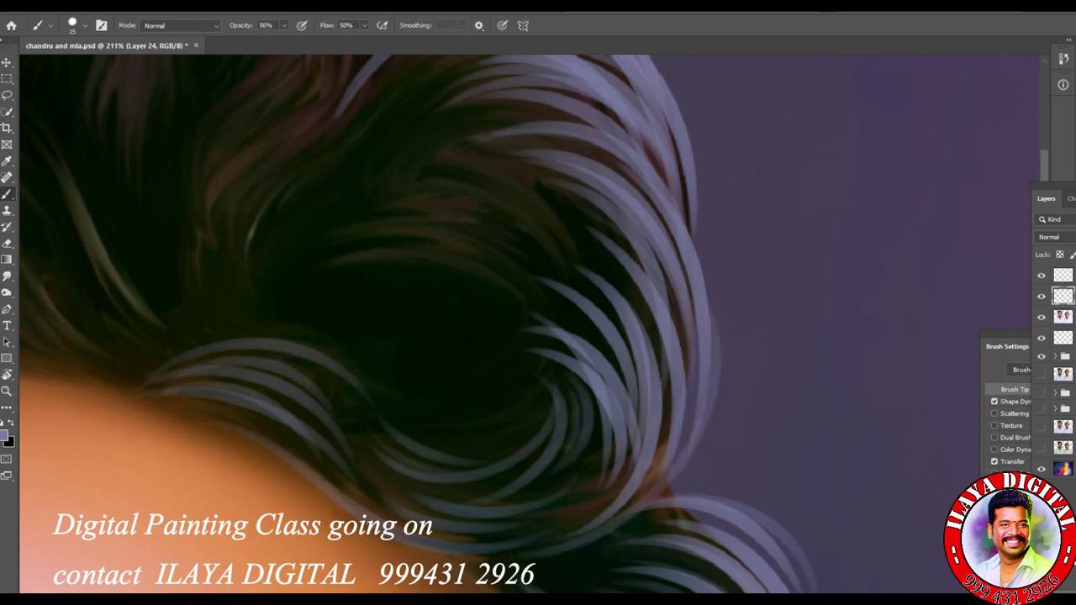
- Paint overlapping arched strands across the hair directly above the curl's dark hollow
{"action": "scroll", "coordinate": [492, 468], "scroll_direction": "up", "scroll_amount": 3}
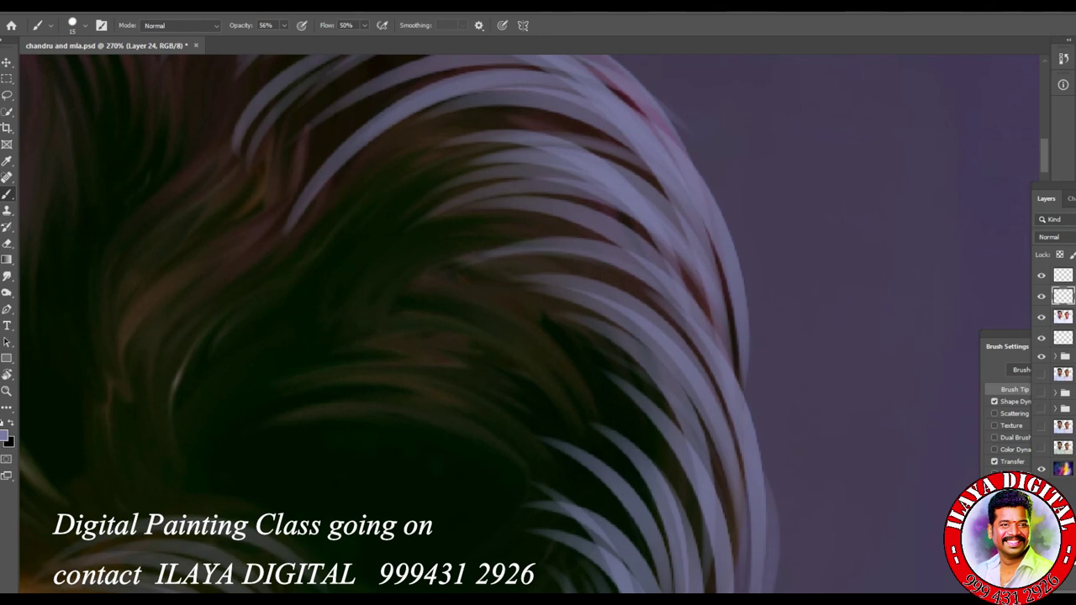
{"action": "left_click_drag", "start_coordinate": [248, 442], "coordinate": [529, 427]}
{"action": "left_click_drag", "start_coordinate": [264, 385], "coordinate": [530, 421]}
{"action": "mouse_move", "coordinate": [335, 395]}
{"action": "left_mouse_down"}
{"action": "mouse_move", "coordinate": [555, 441]}
{"action": "mouse_move", "coordinate": [530, 345]}
{"action": "left_mouse_up"}
{"action": "left_click_drag", "start_coordinate": [303, 403], "coordinate": [547, 362]}
{"action": "left_click_drag", "start_coordinate": [353, 370], "coordinate": [567, 336]}
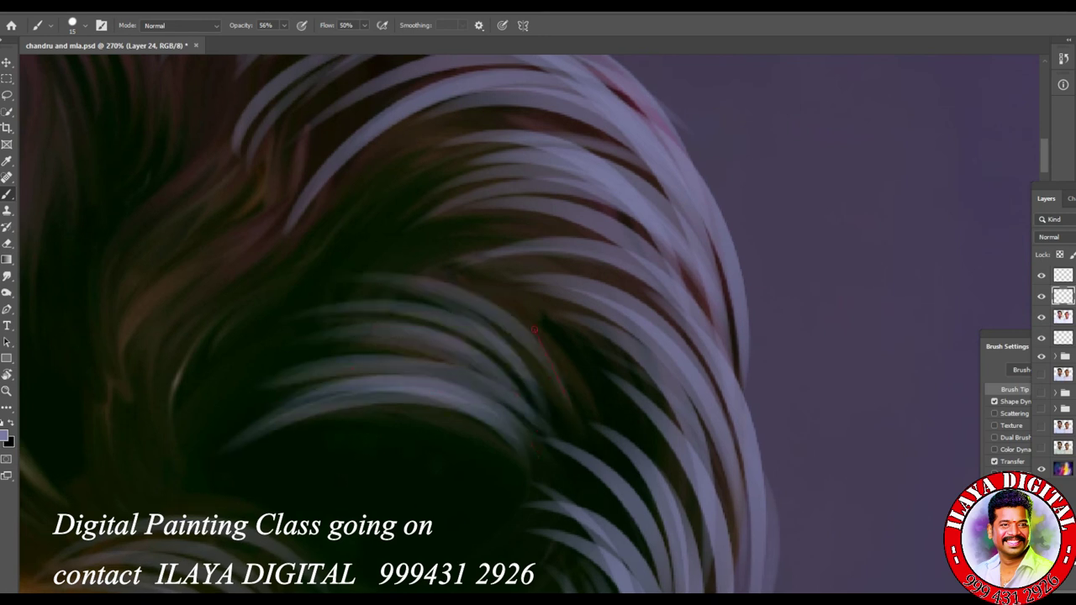
{"action": "left_click_drag", "start_coordinate": [399, 370], "coordinate": [588, 252]}
- Fill the curl's dark hollow with short curved strands in its upper part and along its lower rim
{"action": "left_click_drag", "start_coordinate": [274, 507], "coordinate": [446, 488]}
{"action": "left_click_drag", "start_coordinate": [283, 478], "coordinate": [429, 465]}
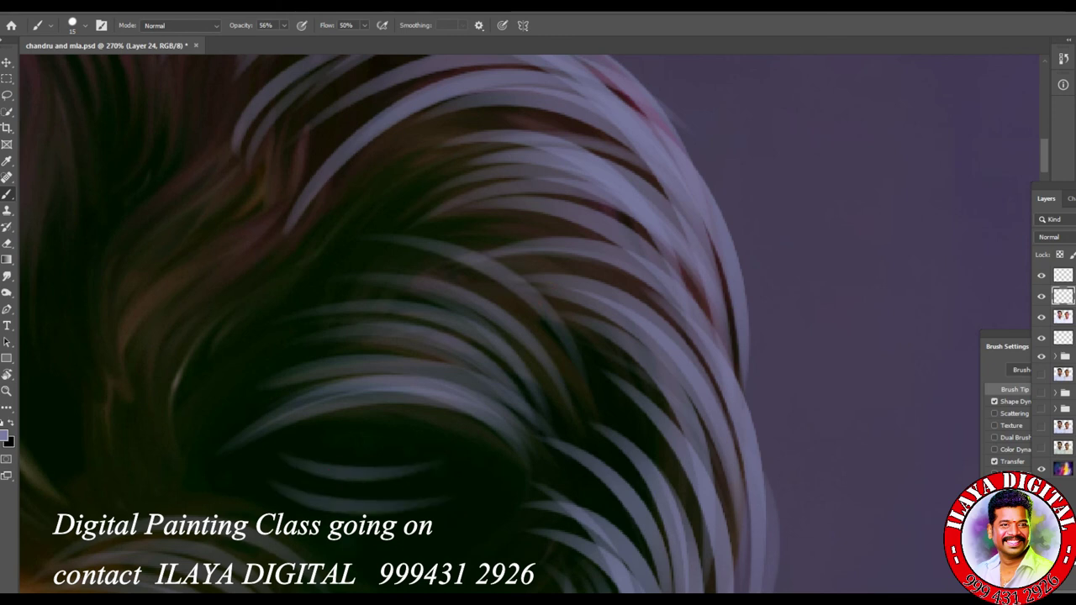
{"action": "left_click_drag", "start_coordinate": [301, 495], "coordinate": [403, 475]}
{"action": "left_click_drag", "start_coordinate": [267, 529], "coordinate": [442, 500]}
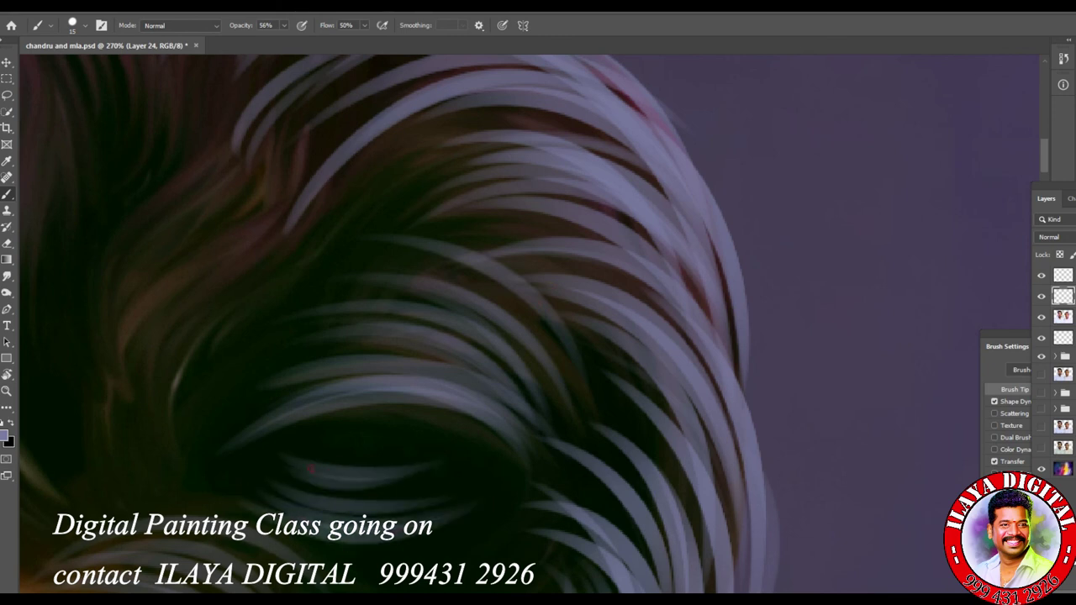
{"action": "left_click_drag", "start_coordinate": [334, 459], "coordinate": [526, 437]}
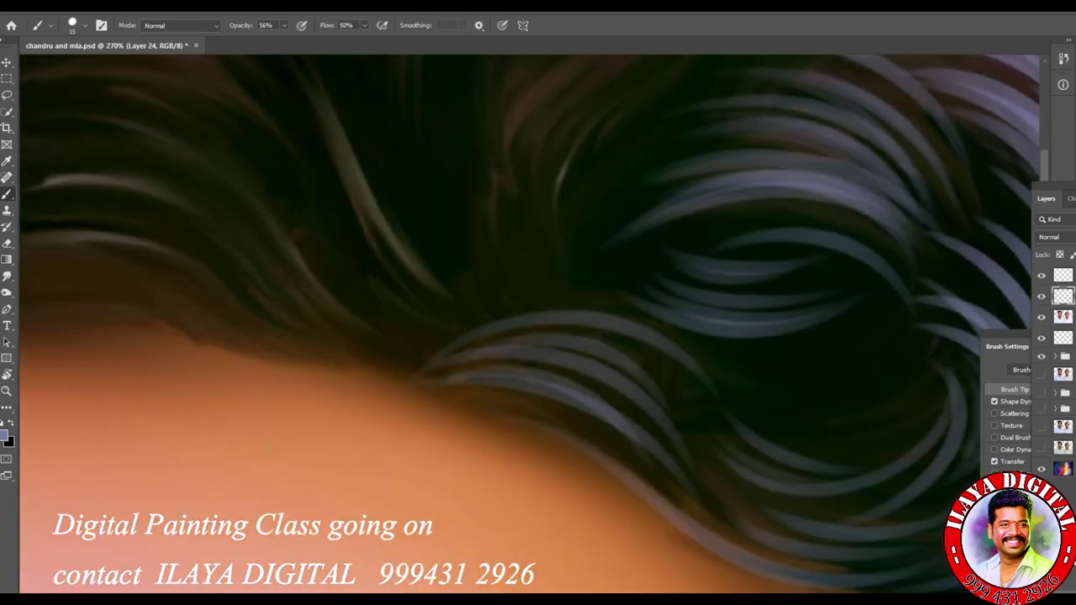
{"action": "left_click_drag", "start_coordinate": [916, 379], "coordinate": [757, 437]}
{"action": "left_click_drag", "start_coordinate": [924, 358], "coordinate": [837, 440]}
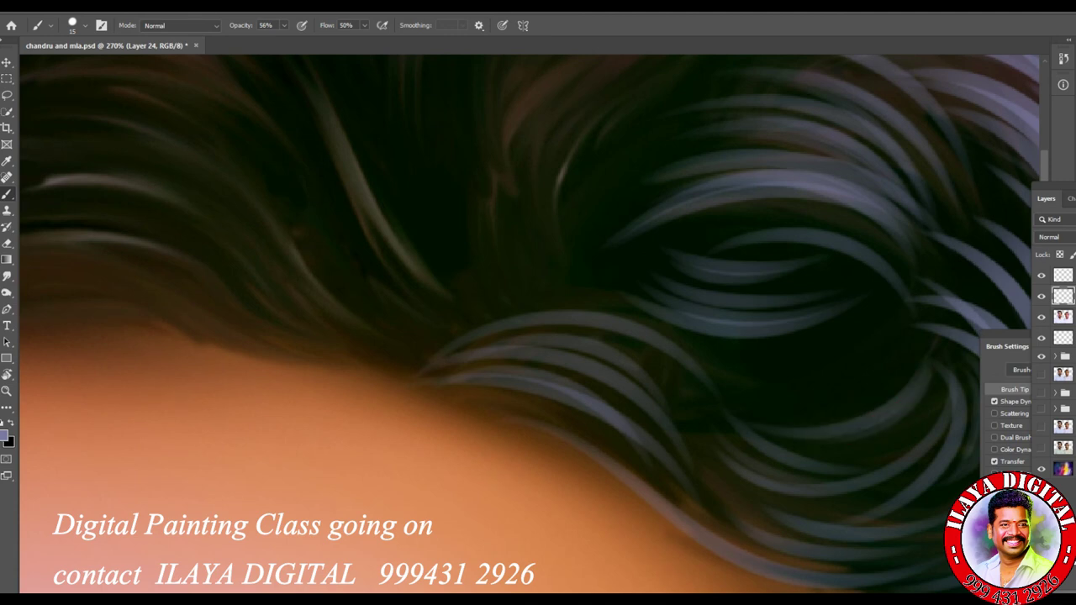
{"action": "left_click_drag", "start_coordinate": [927, 373], "coordinate": [843, 454]}
- Paint long curved strands down the upright lock between the front hair and the curl's hollow
{"action": "scroll", "coordinate": [529, 324], "scroll_direction": "up", "scroll_amount": 5}
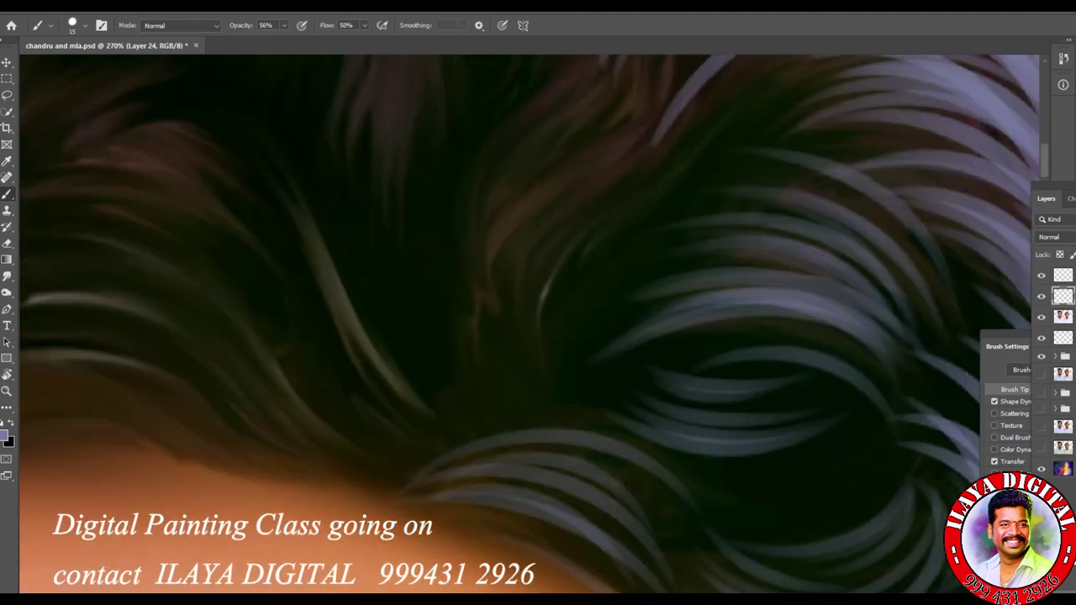
{"action": "left_click_drag", "start_coordinate": [495, 237], "coordinate": [442, 443]}
{"action": "left_click_drag", "start_coordinate": [526, 196], "coordinate": [491, 236]}
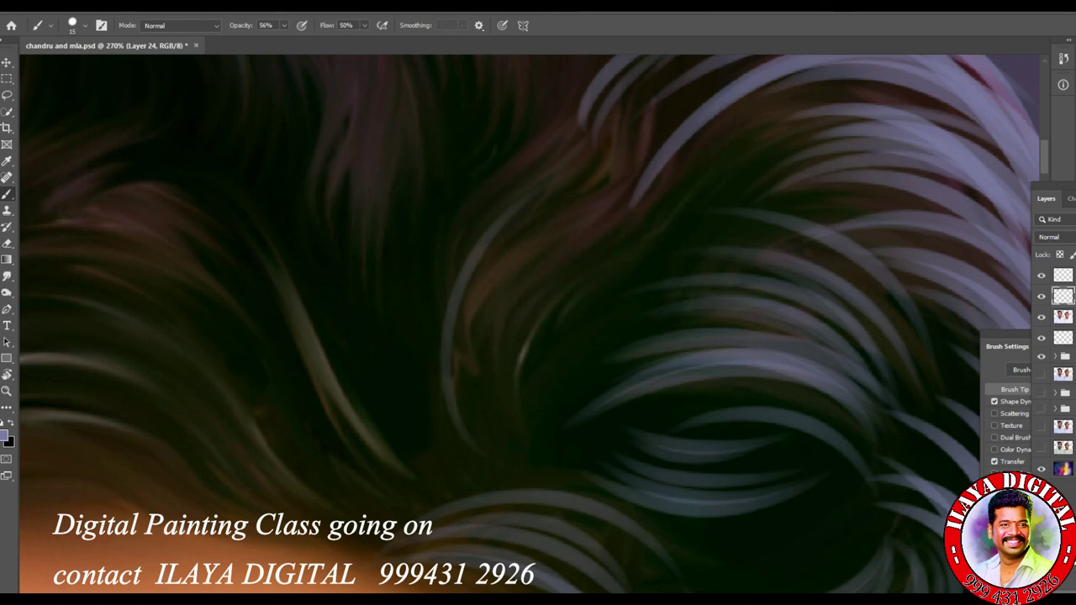
{"action": "left_click_drag", "start_coordinate": [555, 215], "coordinate": [457, 439]}
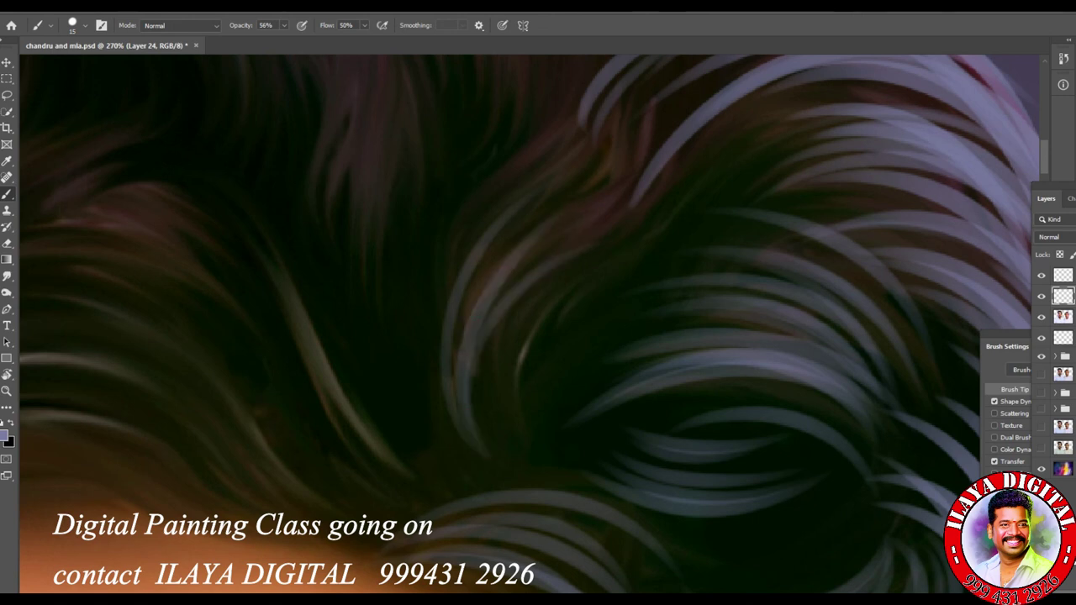
{"action": "left_click_drag", "start_coordinate": [479, 198], "coordinate": [421, 441]}
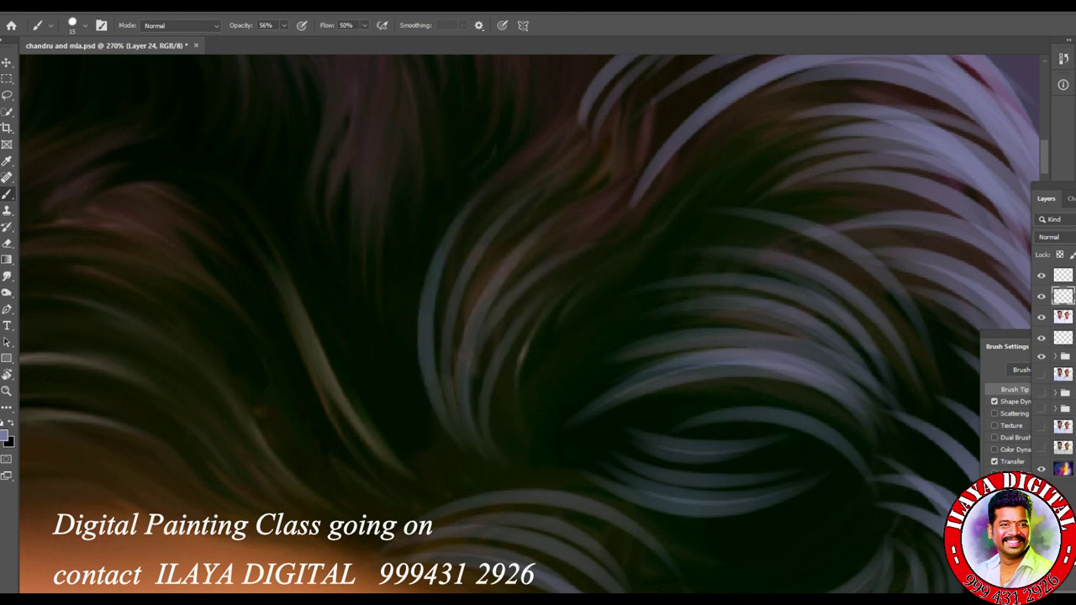
{"action": "left_click_drag", "start_coordinate": [622, 234], "coordinate": [516, 420]}
{"action": "scroll", "coordinate": [530, 324], "scroll_direction": "down", "scroll_amount": 3}
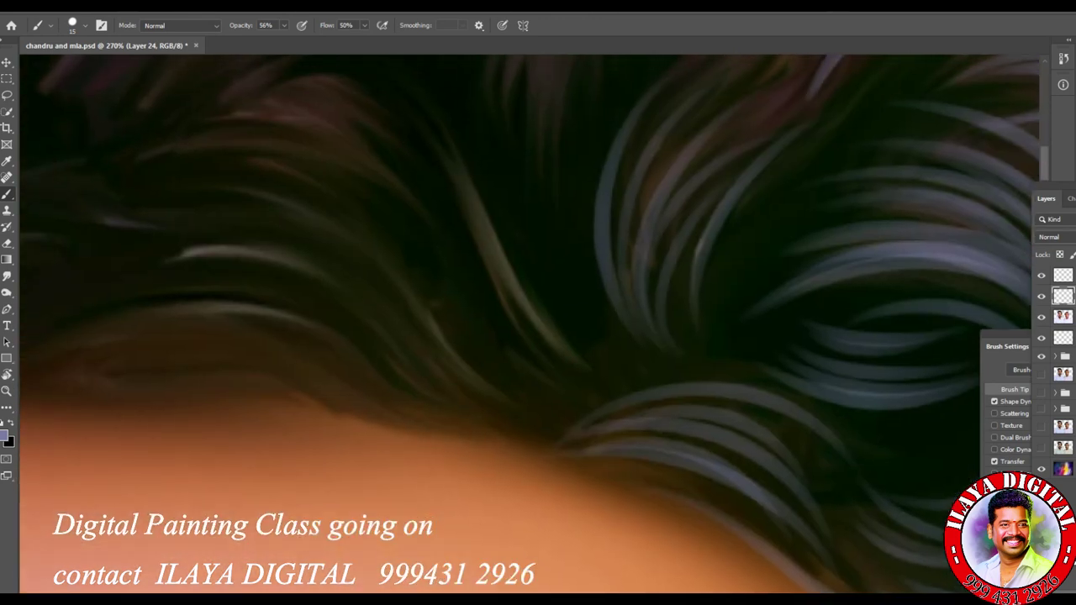
- Paint long curved strands down the steep lock where the front wave meets the upright lock
{"action": "left_click_drag", "start_coordinate": [160, 190], "coordinate": [538, 410]}
{"action": "left_click_drag", "start_coordinate": [459, 284], "coordinate": [545, 400]}
{"action": "mouse_move", "coordinate": [467, 248]}
{"action": "left_mouse_down"}
{"action": "mouse_move", "coordinate": [553, 371]}
{"action": "mouse_move", "coordinate": [580, 386]}
{"action": "left_mouse_up"}
{"action": "left_click_drag", "start_coordinate": [402, 104], "coordinate": [598, 362]}
{"action": "left_click_drag", "start_coordinate": [538, 222], "coordinate": [621, 361]}
- Layer parallel arched strands across the middle and upper part of the front wave above the forehead
{"action": "mouse_move", "coordinate": [116, 253]}
{"action": "left_mouse_down"}
{"action": "mouse_move", "coordinate": [205, 254]}
{"action": "mouse_move", "coordinate": [442, 362]}
{"action": "left_mouse_up"}
{"action": "left_click_drag", "start_coordinate": [198, 222], "coordinate": [427, 333]}
{"action": "mouse_move", "coordinate": [217, 167]}
{"action": "left_mouse_down"}
{"action": "mouse_move", "coordinate": [351, 212]}
{"action": "mouse_move", "coordinate": [431, 294]}
{"action": "left_mouse_up"}
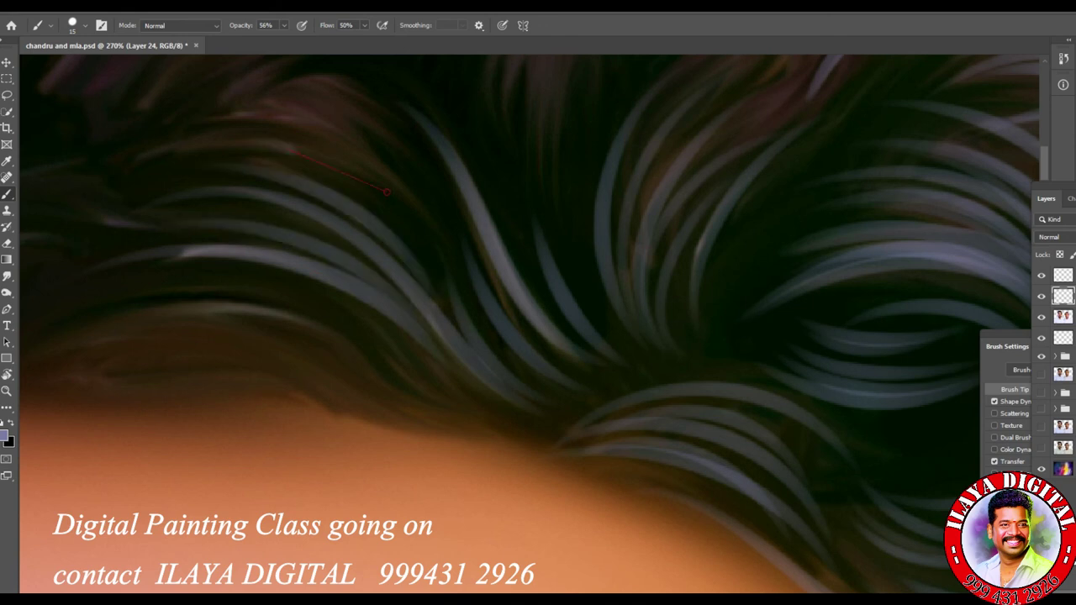
{"action": "left_click_drag", "start_coordinate": [267, 141], "coordinate": [430, 277]}
{"action": "left_click_drag", "start_coordinate": [278, 122], "coordinate": [428, 247]}
{"action": "left_click_drag", "start_coordinate": [311, 101], "coordinate": [457, 225]}
- Add sweeping strands along the lower edge of the front wave, down to the forehead hairline
{"action": "left_click_drag", "start_coordinate": [183, 288], "coordinate": [389, 348]}
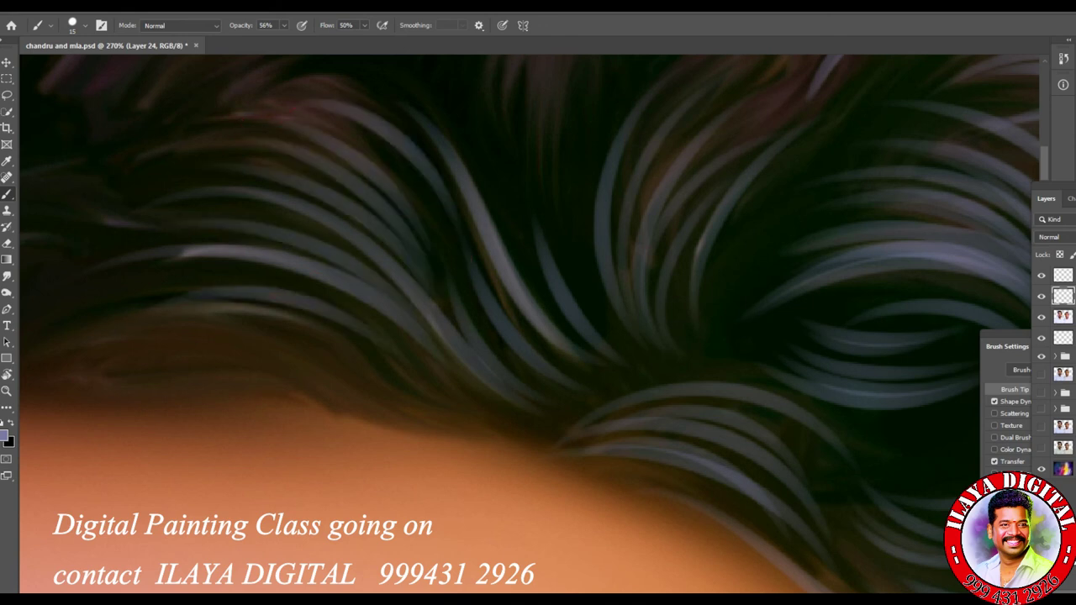
{"action": "left_click_drag", "start_coordinate": [133, 319], "coordinate": [215, 335]}
{"action": "left_click", "coordinate": [364, 364], "text": "shift"}
{"action": "mouse_move", "coordinate": [126, 370]}
{"action": "left_mouse_down"}
{"action": "mouse_move", "coordinate": [406, 424]}
{"action": "mouse_move", "coordinate": [508, 421]}
{"action": "left_mouse_up"}
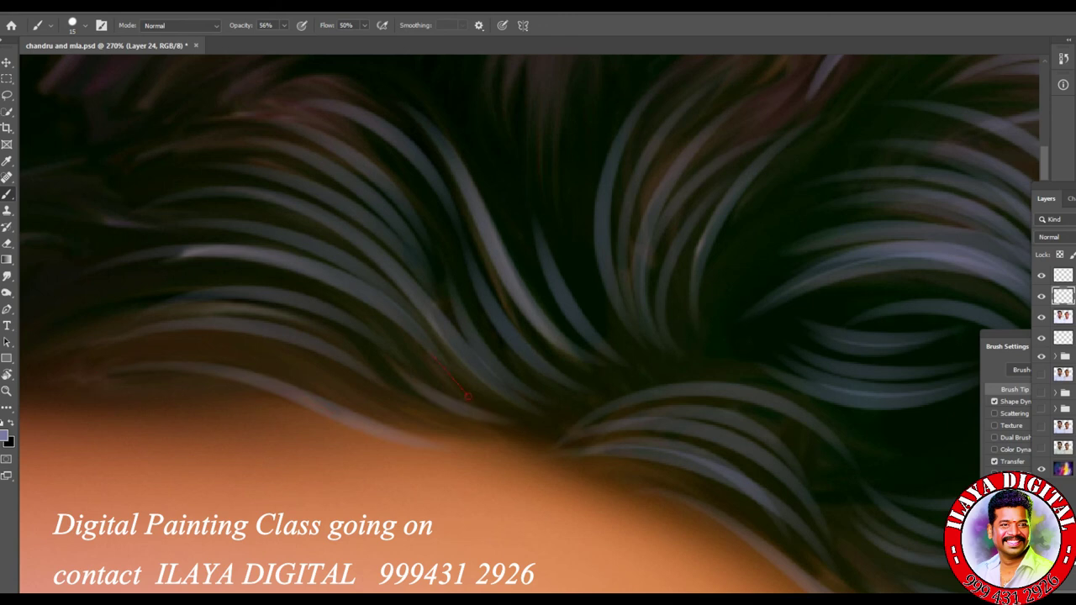
{"action": "left_click_drag", "start_coordinate": [520, 362], "coordinate": [437, 414]}
{"action": "left_click_drag", "start_coordinate": [206, 349], "coordinate": [434, 425]}
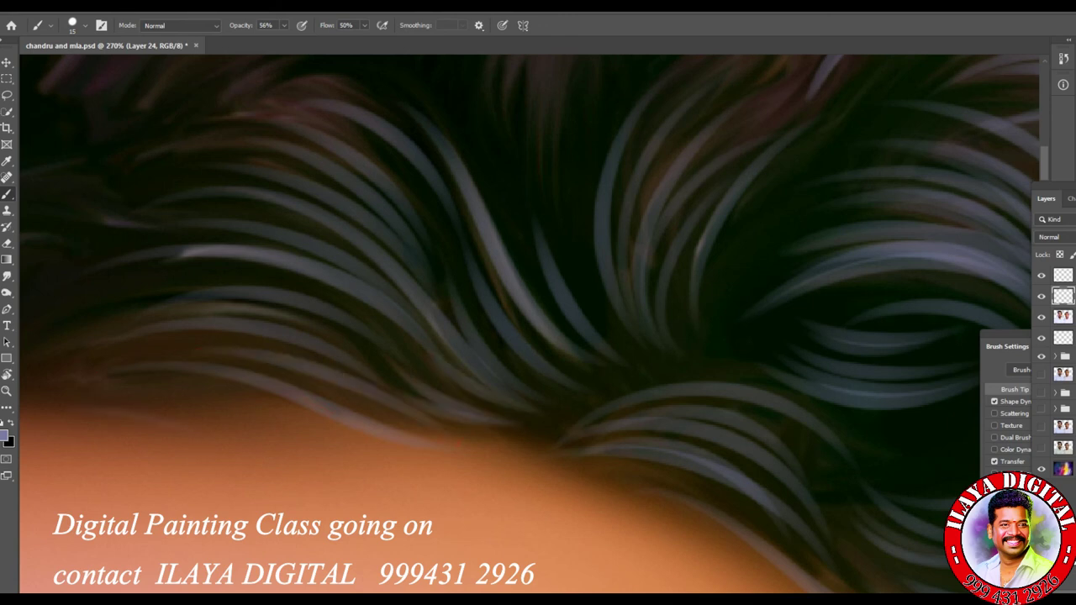
- Paint short upward-curving strands in the small tuft at the far end of the forehead hairline
{"action": "key", "text": "ctrl+0"}
{"action": "key", "text": "ctrl+plus"}
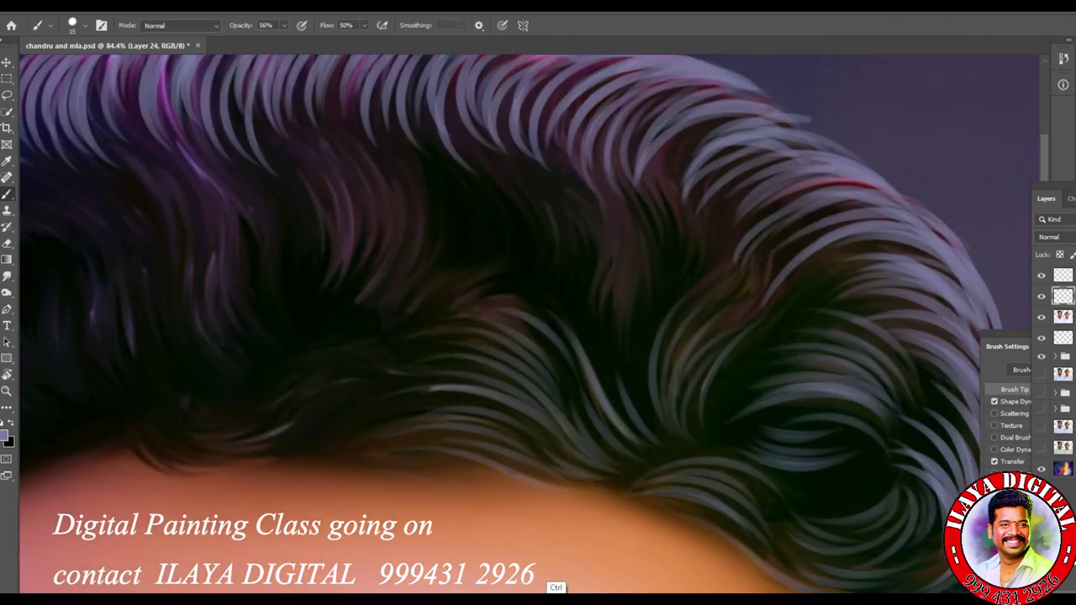
{"action": "scroll", "coordinate": [344, 512], "scroll_direction": "up", "scroll_amount": 3}
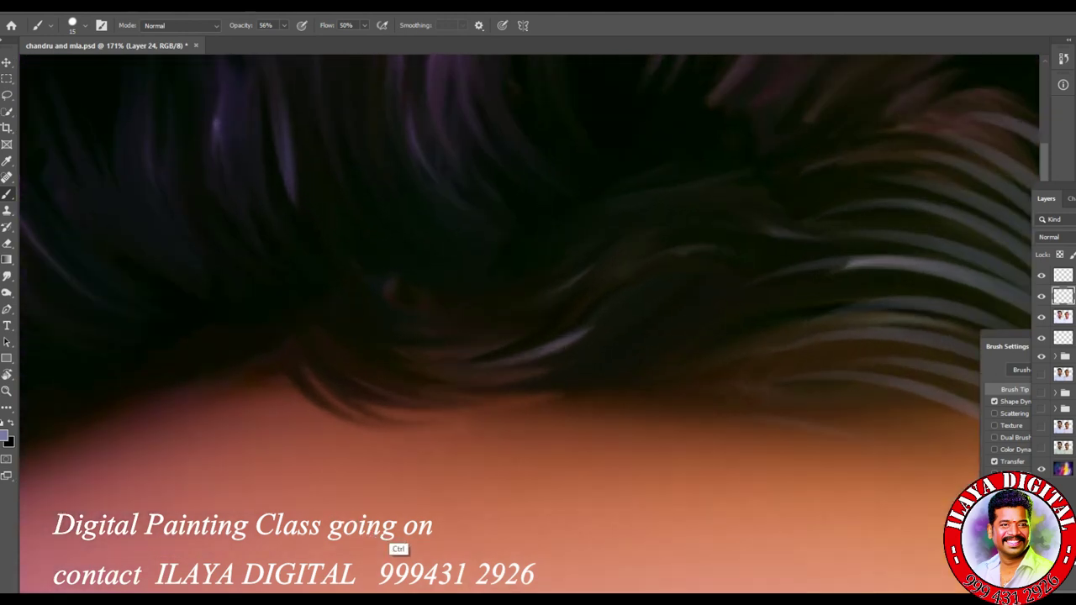
{"action": "left_click_drag", "start_coordinate": [333, 401], "coordinate": [530, 389]}
{"action": "mouse_move", "coordinate": [301, 340]}
{"action": "left_mouse_down"}
{"action": "mouse_move", "coordinate": [442, 397]}
{"action": "mouse_move", "coordinate": [458, 388]}
{"action": "left_mouse_up"}
{"action": "left_click_drag", "start_coordinate": [341, 344], "coordinate": [496, 319]}
{"action": "left_click_drag", "start_coordinate": [357, 313], "coordinate": [465, 306]}
{"action": "left_click_drag", "start_coordinate": [362, 349], "coordinate": [483, 330]}
{"action": "left_click_drag", "start_coordinate": [274, 358], "coordinate": [484, 433]}
- Paint arched strands over the top of the dark section between the hairline tuft and the front wave
{"action": "scroll", "coordinate": [530, 323], "scroll_direction": "up", "scroll_amount": 5}
{"action": "left_click_drag", "start_coordinate": [127, 430], "coordinate": [338, 365]}
{"action": "left_click_drag", "start_coordinate": [277, 378], "coordinate": [357, 363]}
{"action": "left_click_drag", "start_coordinate": [141, 410], "coordinate": [367, 351]}
{"action": "mouse_move", "coordinate": [148, 375]}
{"action": "left_mouse_down"}
{"action": "mouse_move", "coordinate": [368, 353]}
{"action": "mouse_move", "coordinate": [353, 286]}
{"action": "left_mouse_up"}
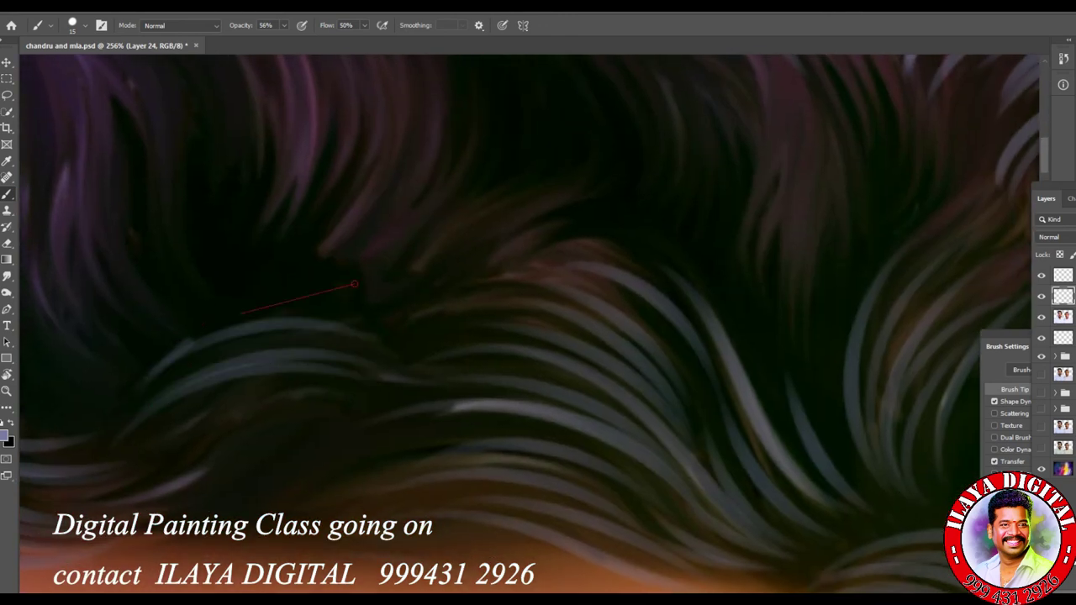
{"action": "left_click_drag", "start_coordinate": [190, 343], "coordinate": [412, 294]}
{"action": "left_click_drag", "start_coordinate": [160, 395], "coordinate": [380, 329]}
- Fill the lower part of that dark section with rising curved strands that blend into the front wave
{"action": "left_click_drag", "start_coordinate": [114, 505], "coordinate": [345, 405]}
{"action": "left_click_drag", "start_coordinate": [220, 428], "coordinate": [339, 402]}
{"action": "left_click_drag", "start_coordinate": [175, 451], "coordinate": [348, 392]}
{"action": "left_click_drag", "start_coordinate": [183, 424], "coordinate": [358, 383]}
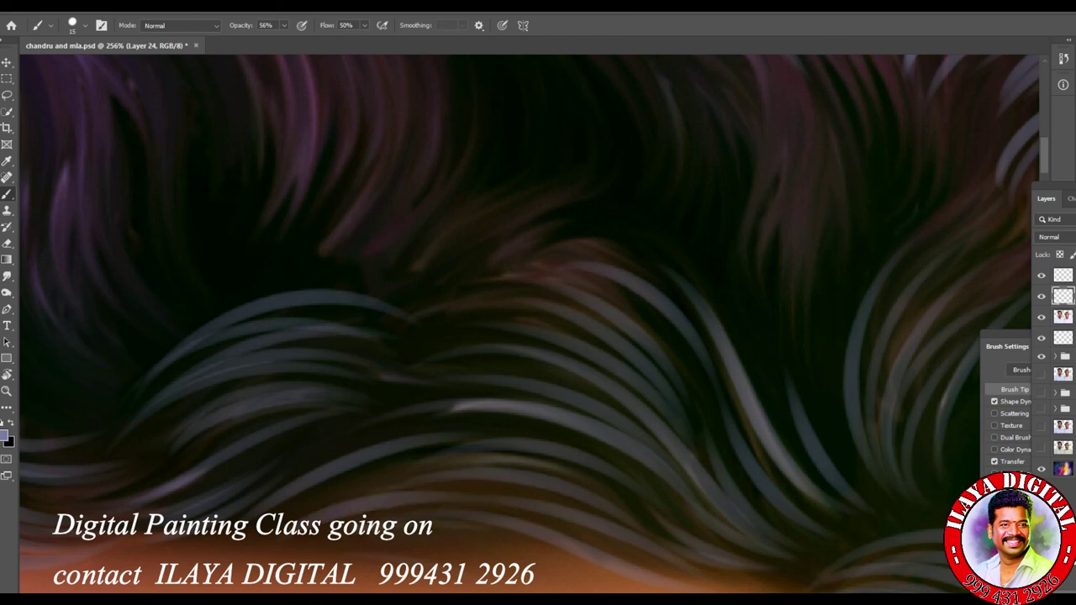
- Rotate the canvas view to 53° around the painted front hair
{"action": "scroll", "coordinate": [464, 516], "scroll_direction": "down", "scroll_amount": 3}
{"action": "scroll", "coordinate": [471, 578], "scroll_direction": "up", "scroll_amount": 5}
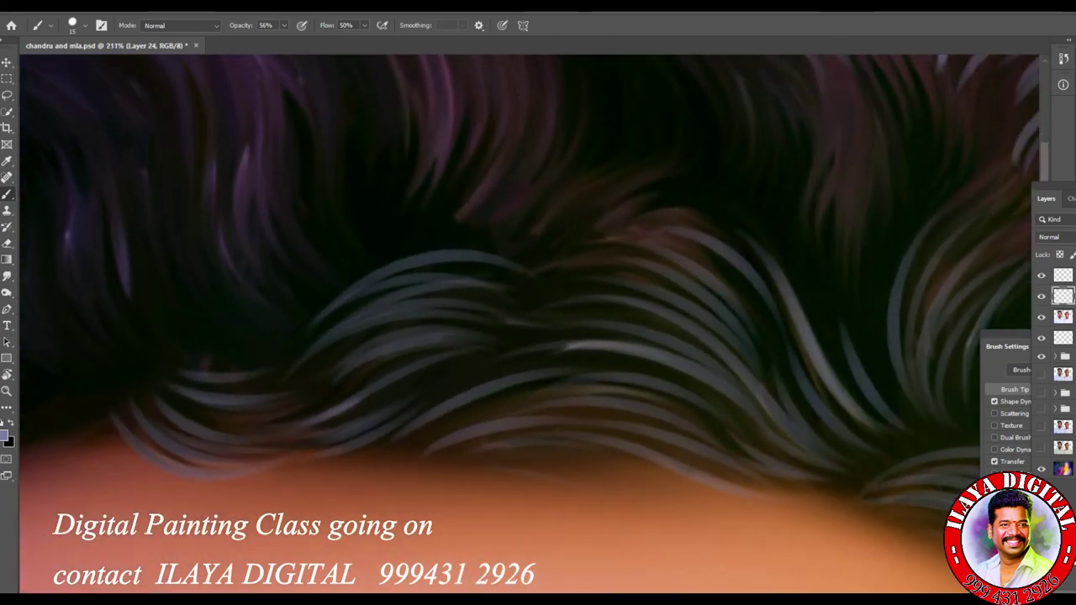
{"action": "key", "text": "r"}
{"action": "left_click_drag", "start_coordinate": [639, 252], "coordinate": [681, 378]}
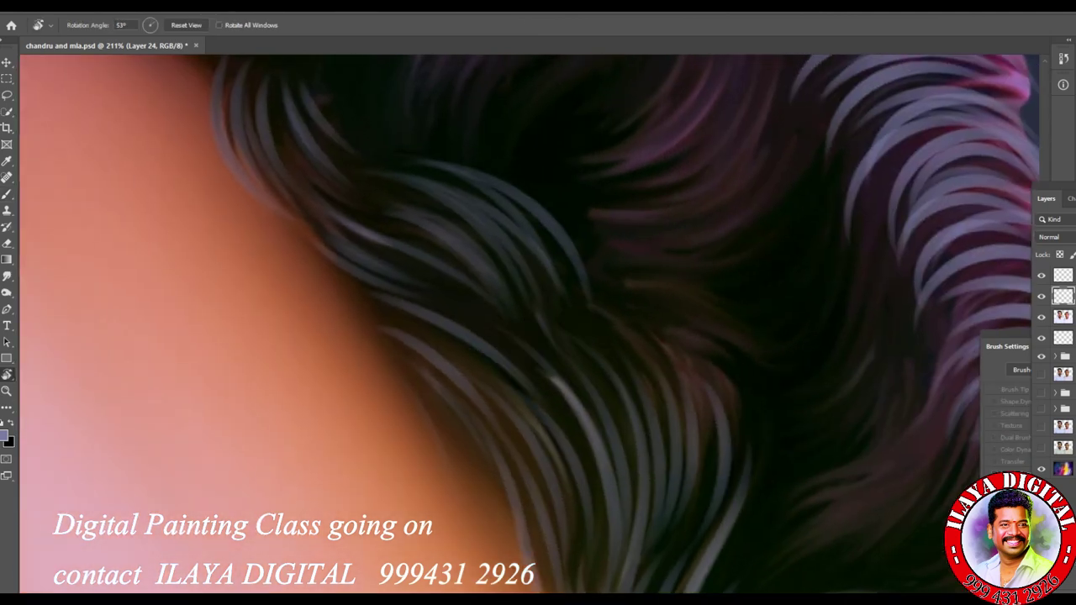